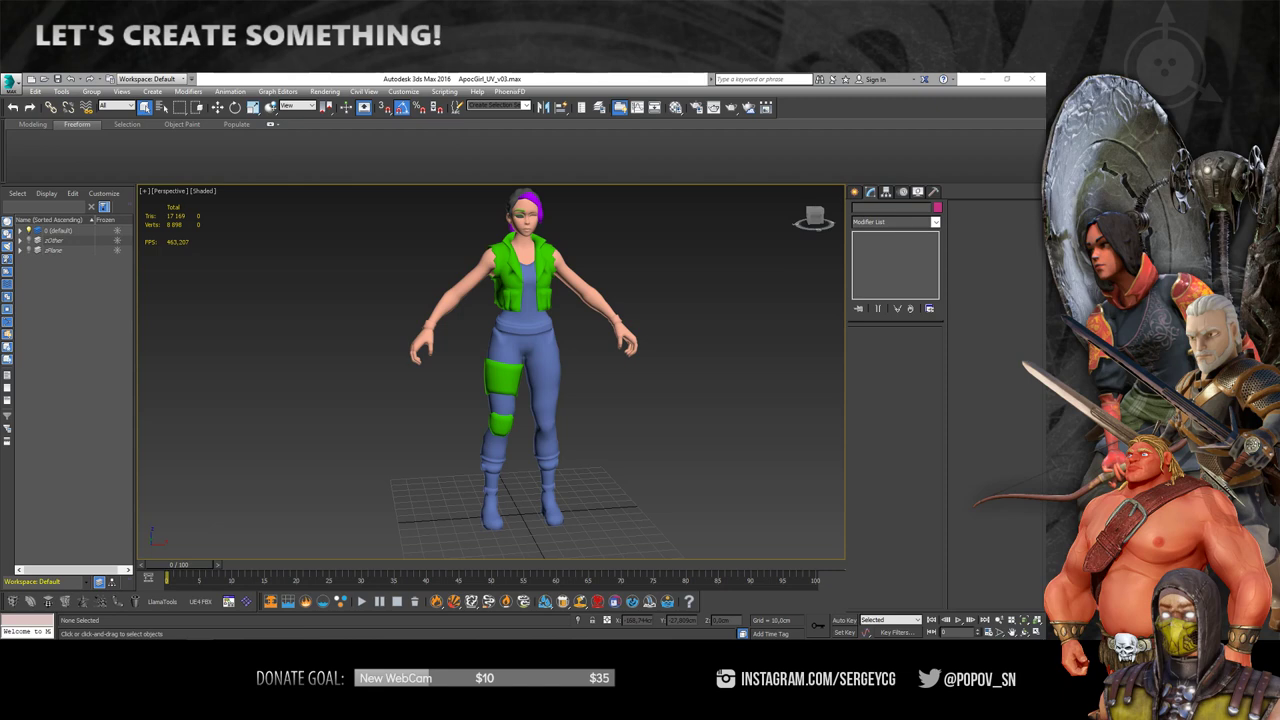
# - Launch Unfold3D Real Space 2018 from the 3ds Max menu
pyautogui.click(336, 391)
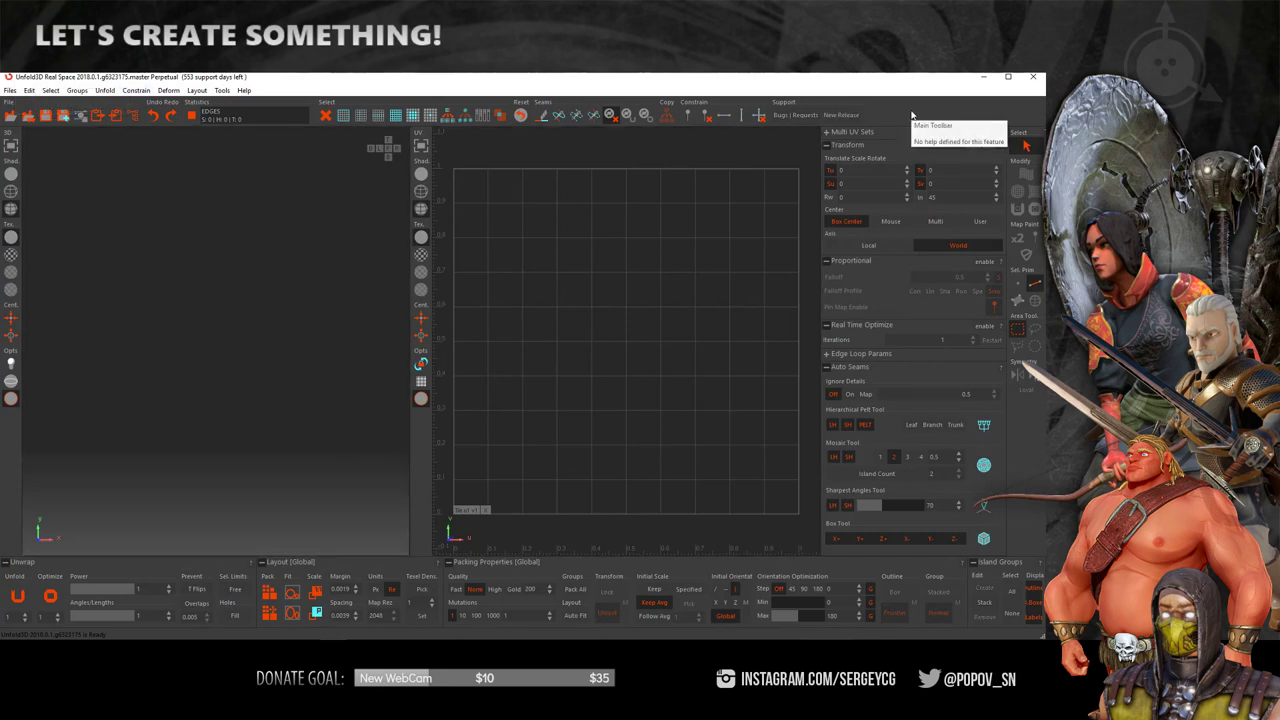
# - Type RizomUV on a new Notepad page and select it, then close Notepad and minimise Total Commander
pyautogui.hotkey('alt', 'Tab')
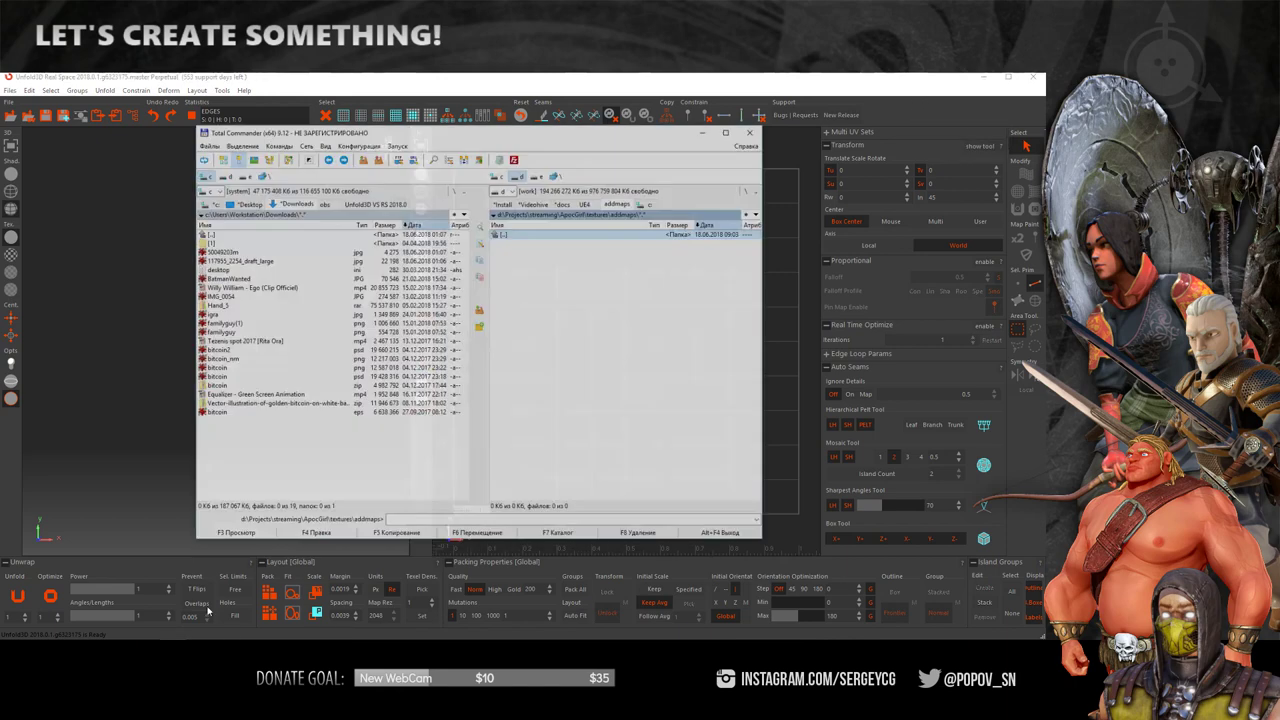
pyautogui.click(514, 133)
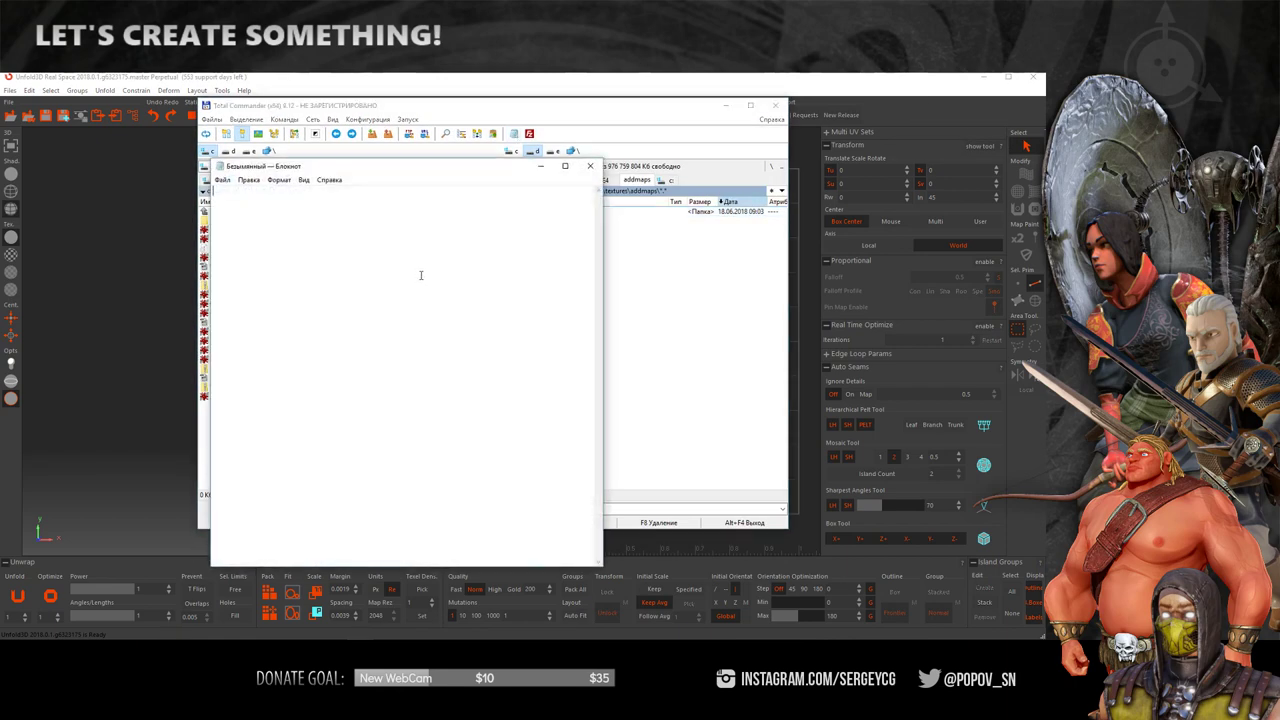
pyautogui.write('Ка')
pyautogui.write('m')
pyautogui.write('V')
pyautogui.hotkey('ctrl', 'a')
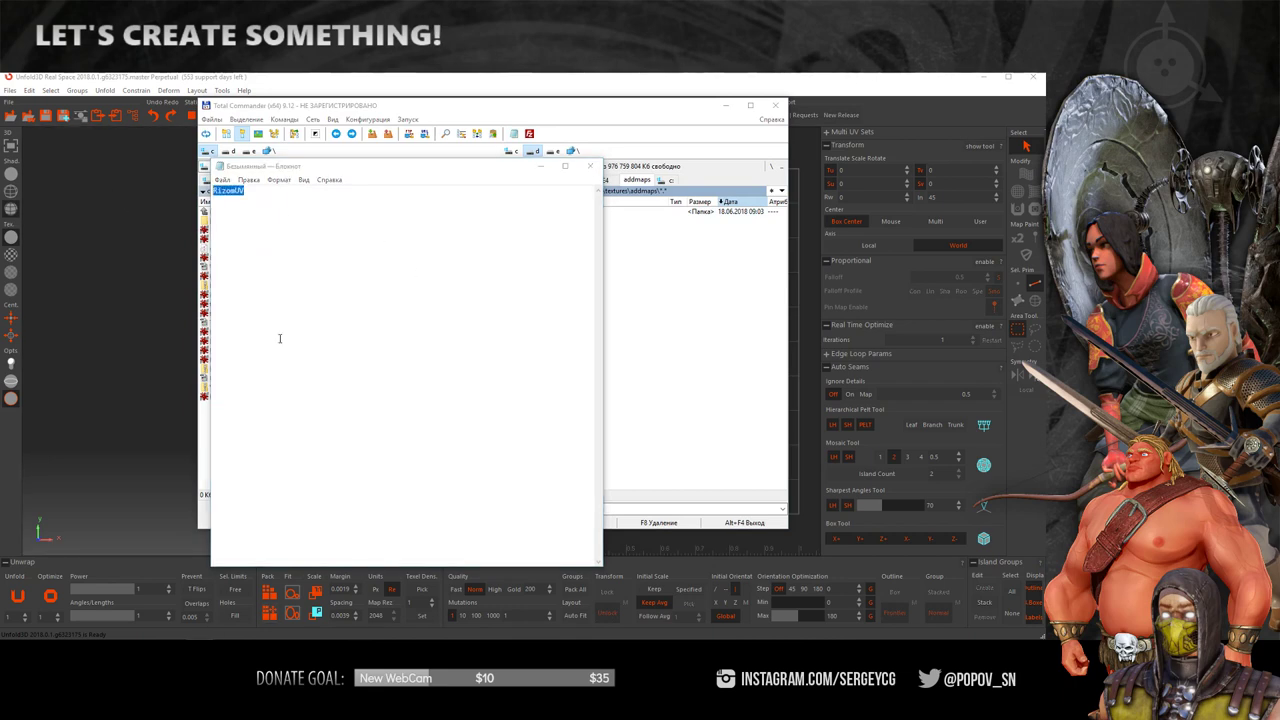
pyautogui.click(278, 224)
pyautogui.hotkey('ctrl', 'a')
pyautogui.click(541, 166)
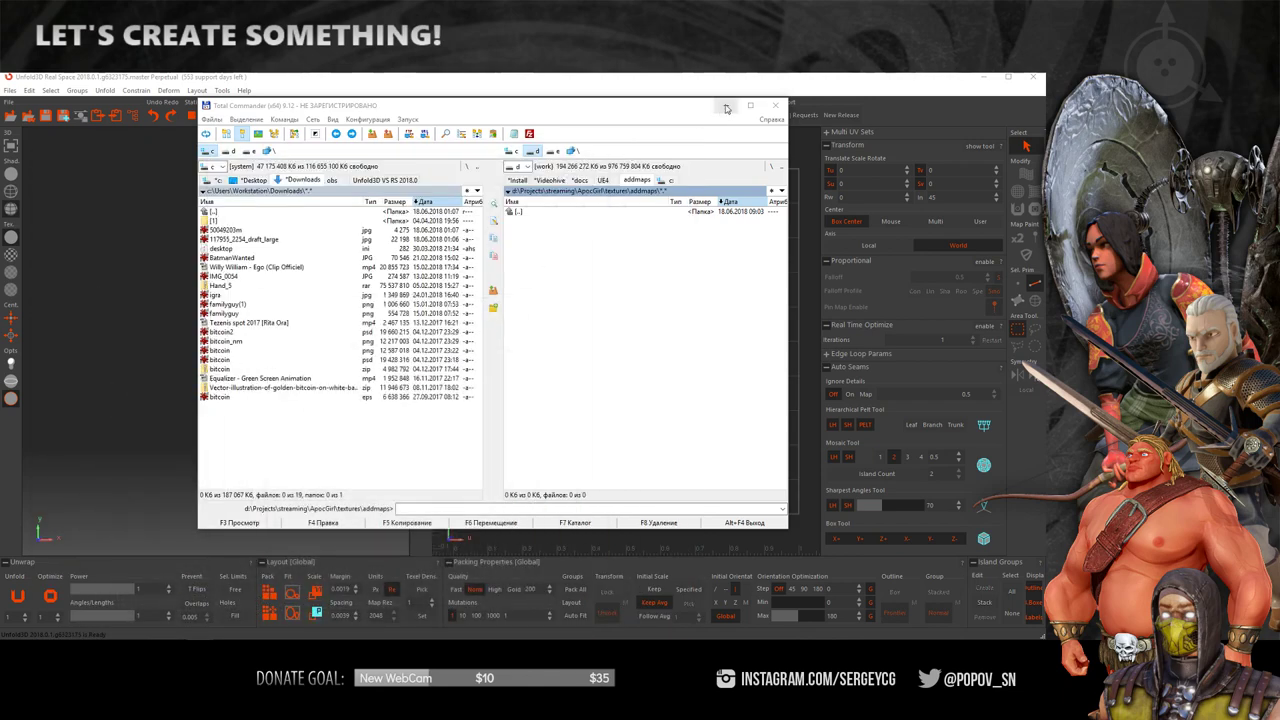
pyautogui.click(727, 107)
# - Back in 3ds Max, turn on edged faces, then select and frame all six character objects
pyautogui.click(984, 80)
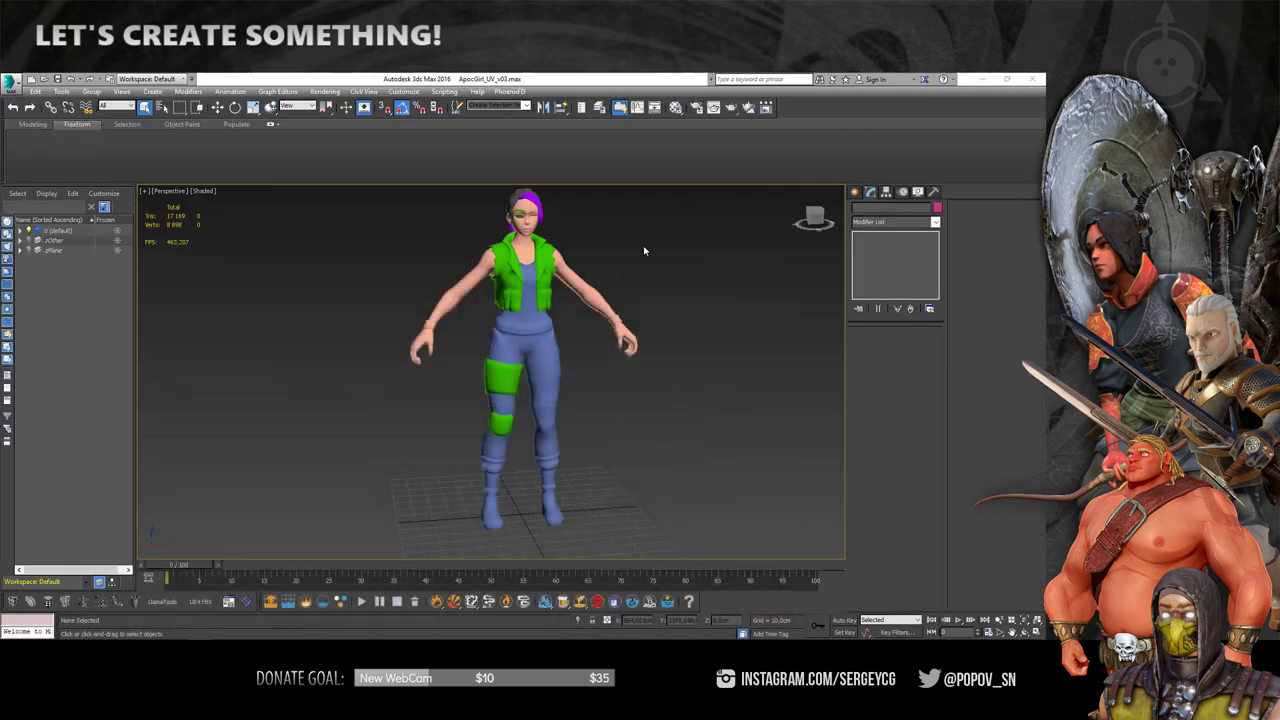
pyautogui.moveTo(608, 305)
pyautogui.keyDown('alt'); pyautogui.mouseDown(button='middle')
pyautogui.moveTo(552, 270)
pyautogui.moveTo(645, 480)
pyautogui.mouseUp(button='middle'); pyautogui.keyUp('alt')
pyautogui.press('F4')
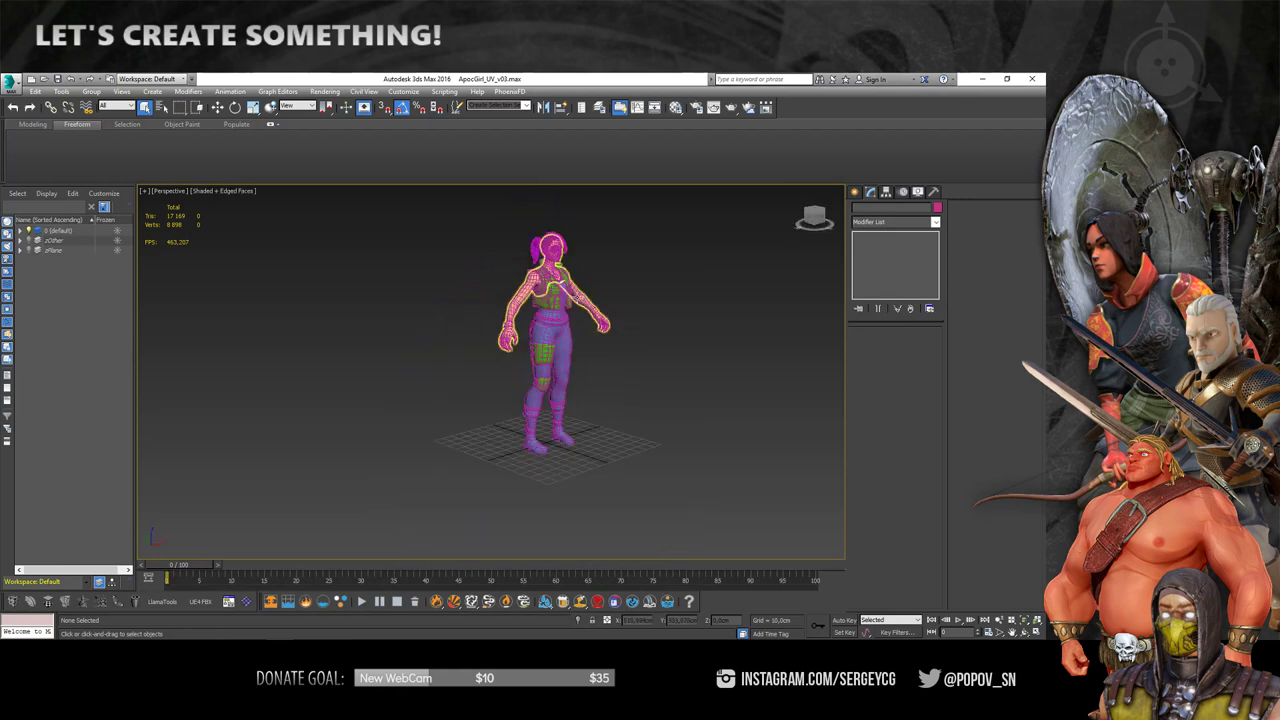
pyautogui.moveTo(645, 480); pyautogui.dragTo(645, 480)
pyautogui.press('z')
pyautogui.keyDown('alt'); pyautogui.moveTo(645, 480); pyautogui.dragTo(600, 470, button='middle'); pyautogui.keyUp('alt')
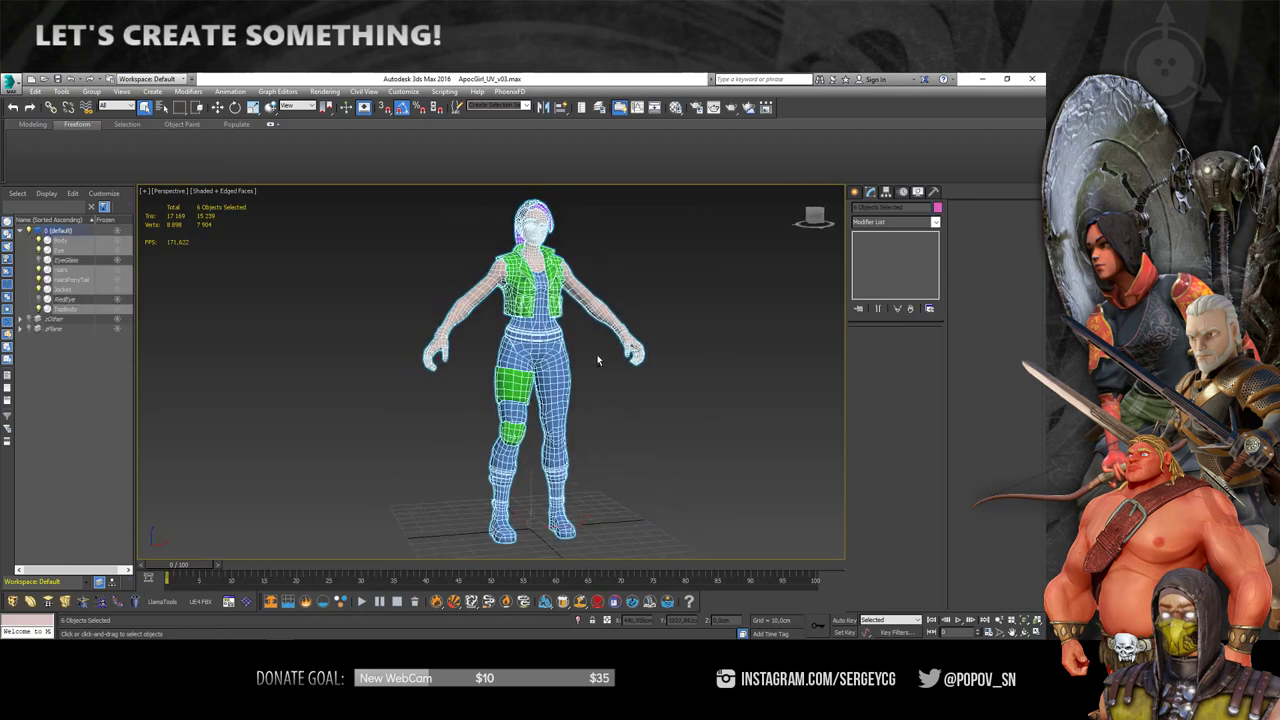
# - Add an Unwrap UVW modifier to the six objects and view their UVs without the checker background
pyautogui.rightClick(548, 340)
pyautogui.click(500, 320)
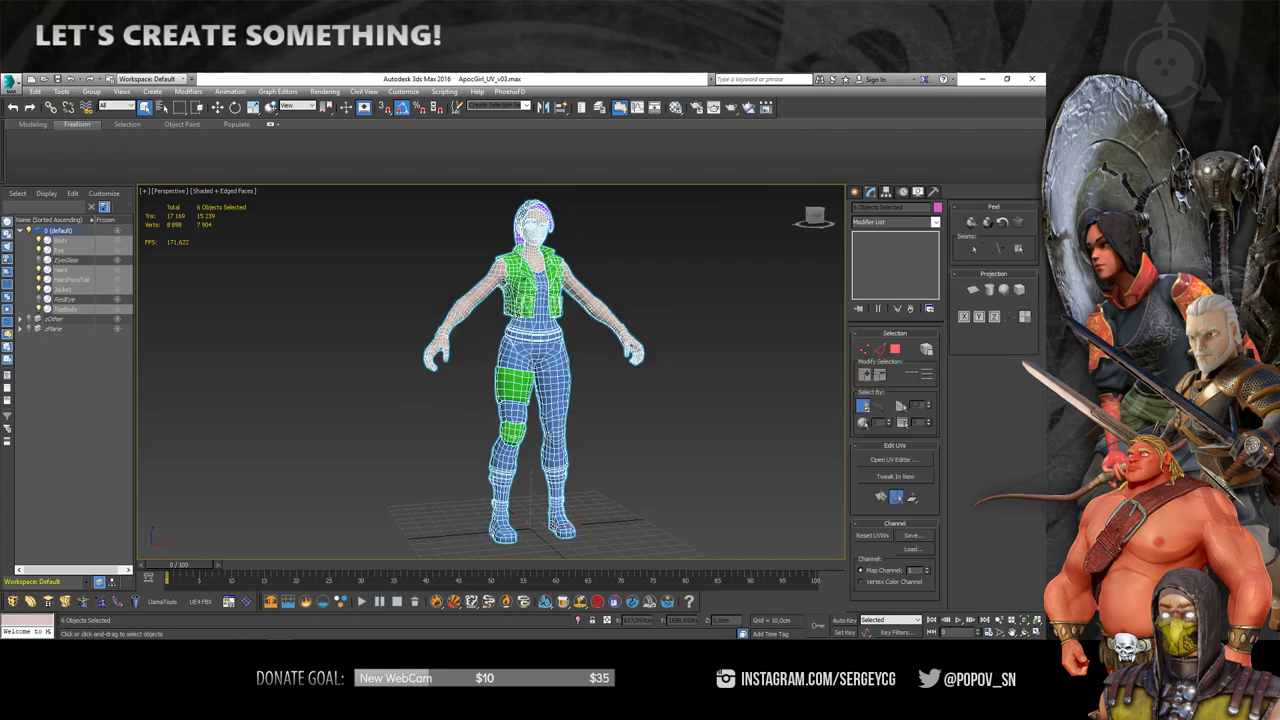
pyautogui.click(864, 457)
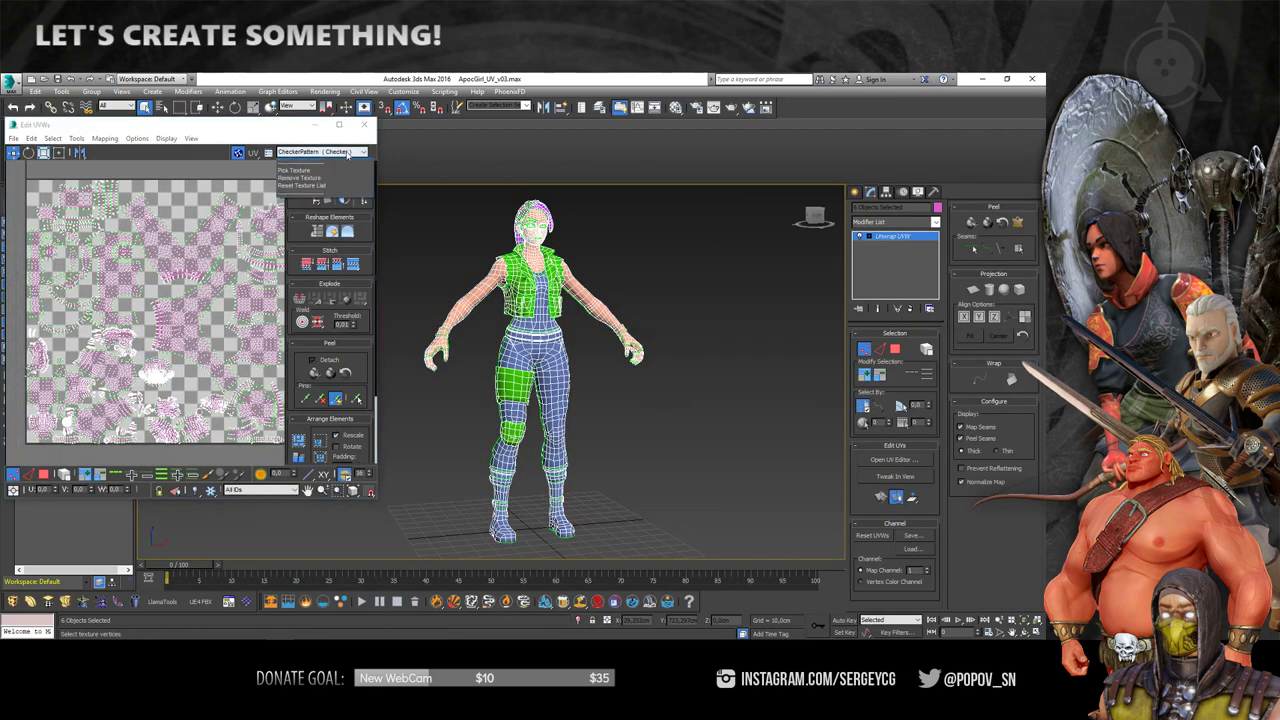
pyautogui.click(320, 151)
pyautogui.click(339, 185)
# - Zoom and pan the UV editor to inspect the character's UV islands
pyautogui.scroll(-3, 150, 300)
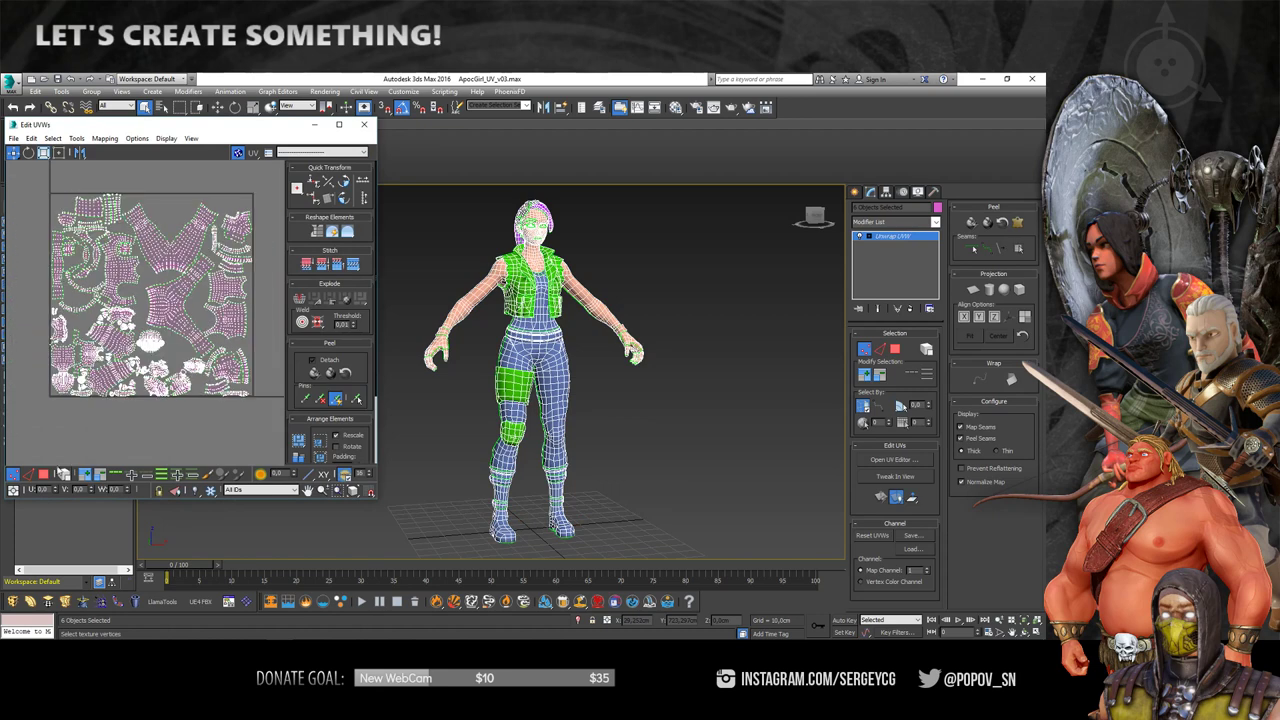
pyautogui.scroll(8, 117, 401)
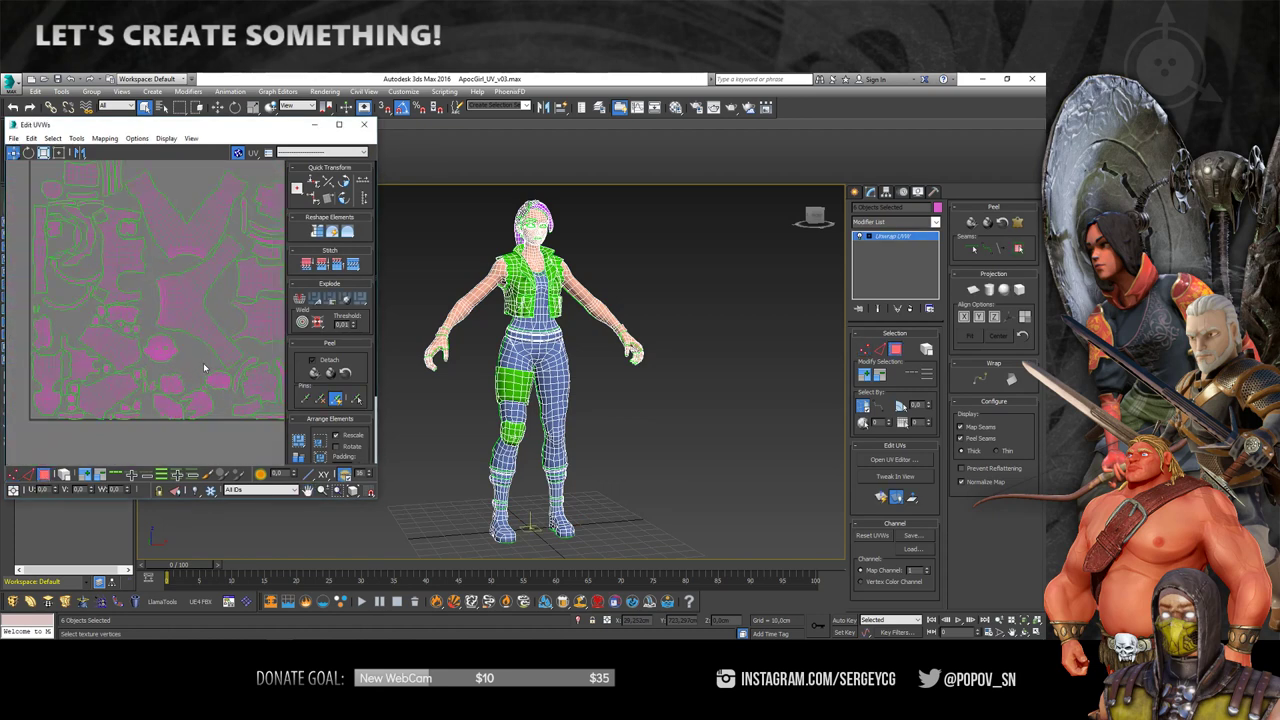
pyautogui.scroll(-4, 218, 357)
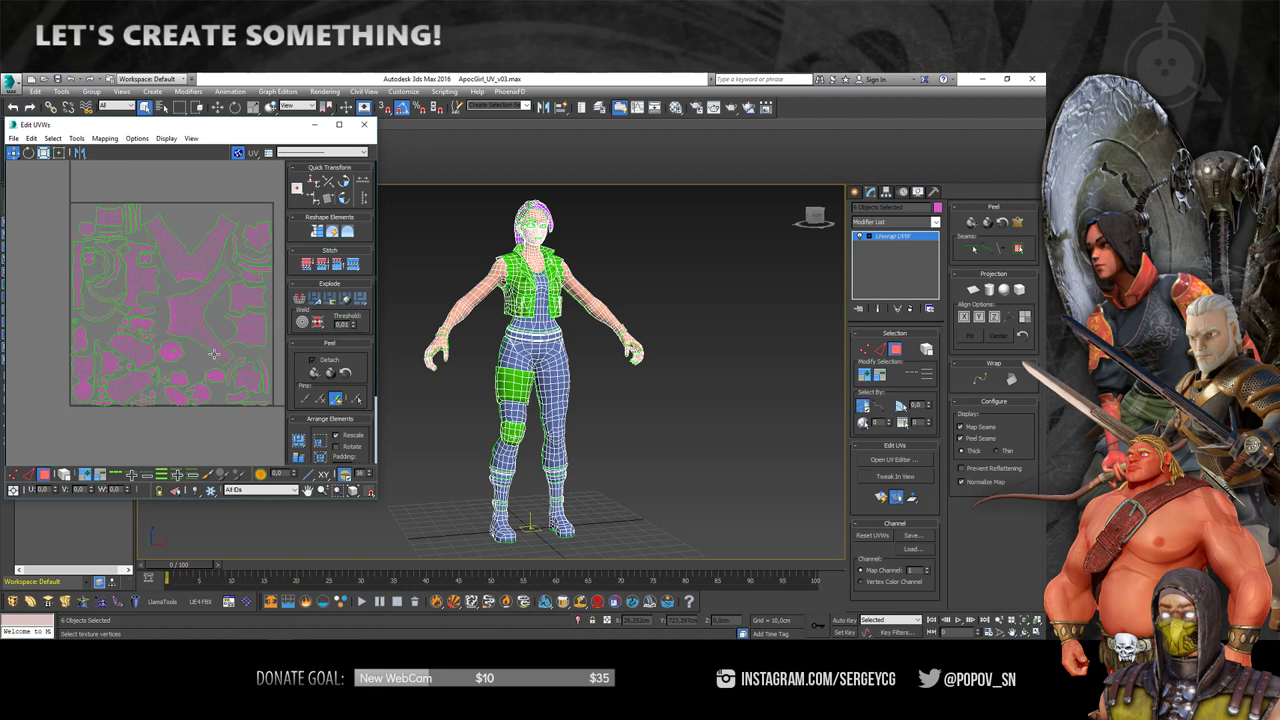
pyautogui.scroll(5, 204, 305)
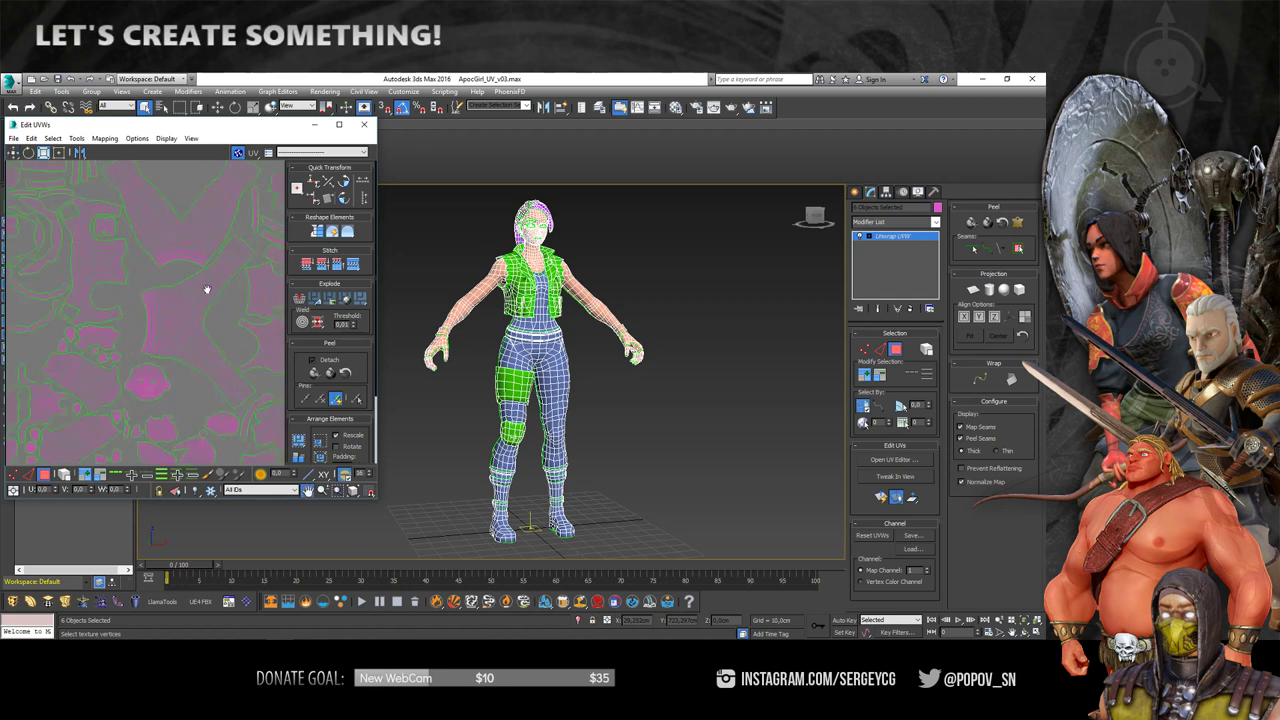
pyautogui.moveTo(204, 305); pyautogui.dragTo(105, 344, button='middle')
pyautogui.scroll(-2, 73, 320)
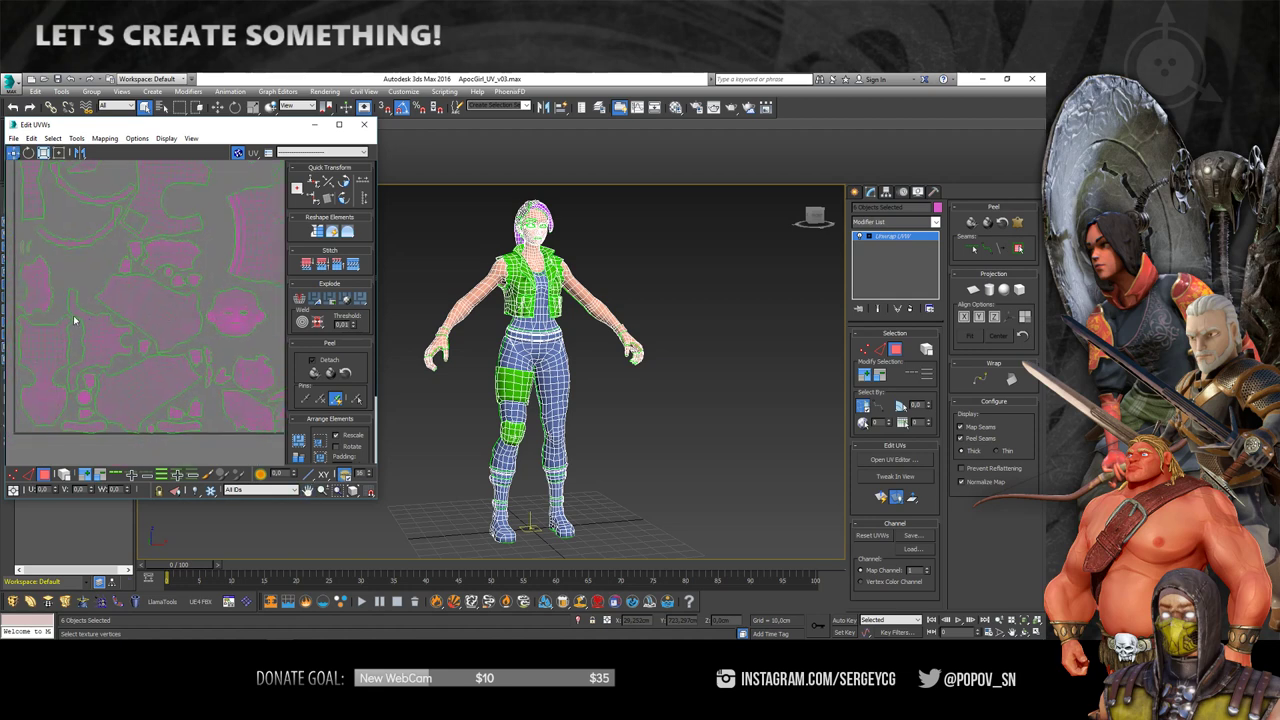
pyautogui.scroll(-1, 200, 365)
pyautogui.scroll(-1, 177, 343)
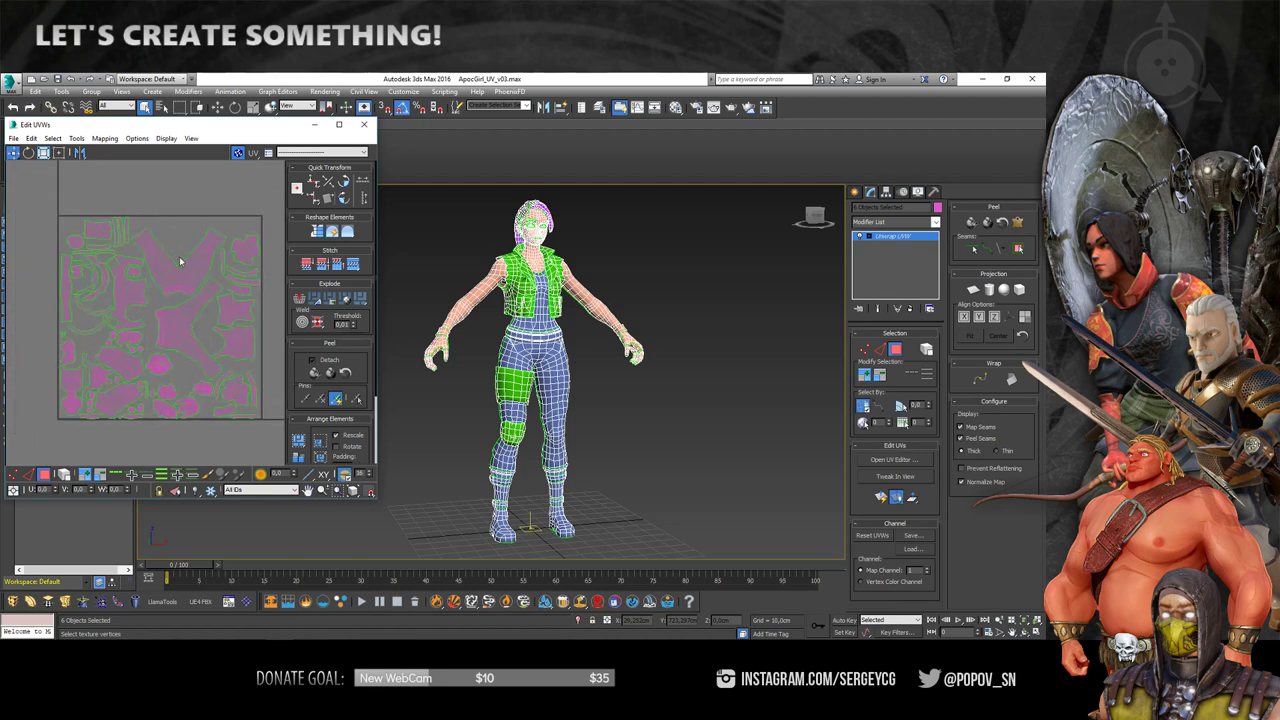
pyautogui.scroll(-1, 85, 265)
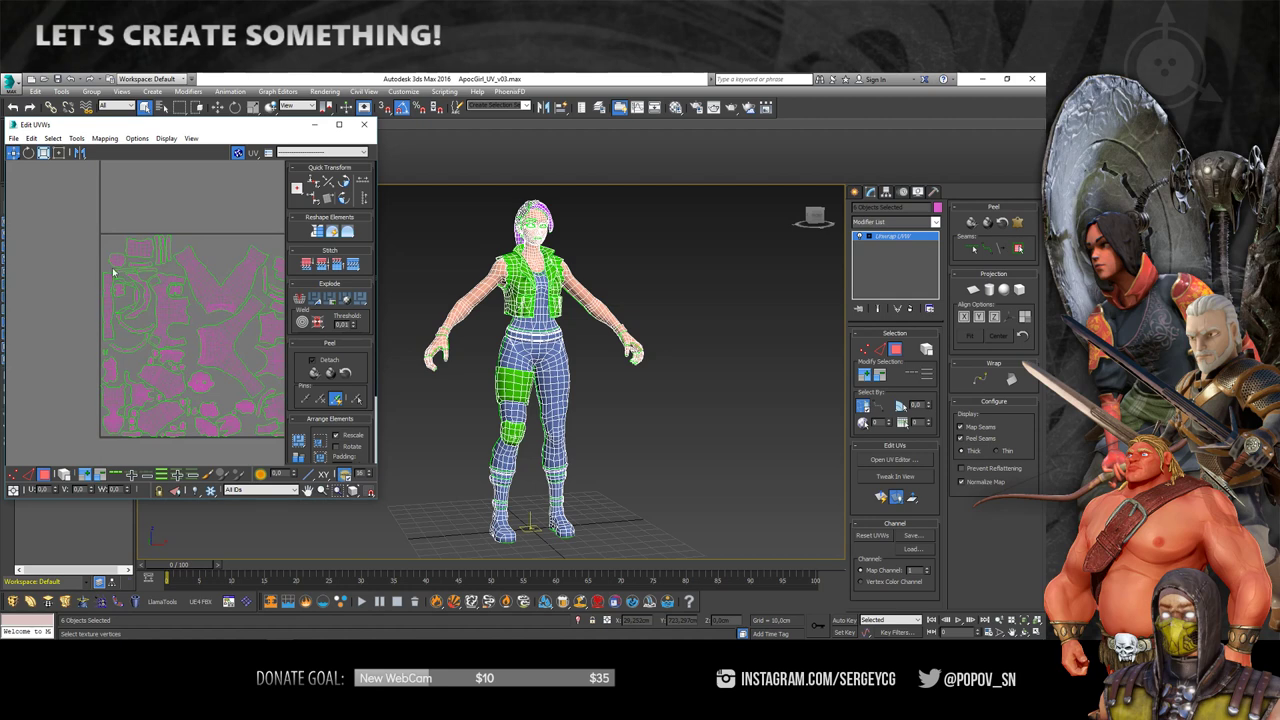
pyautogui.moveTo(220, 313); pyautogui.dragTo(194, 347, button='middle')
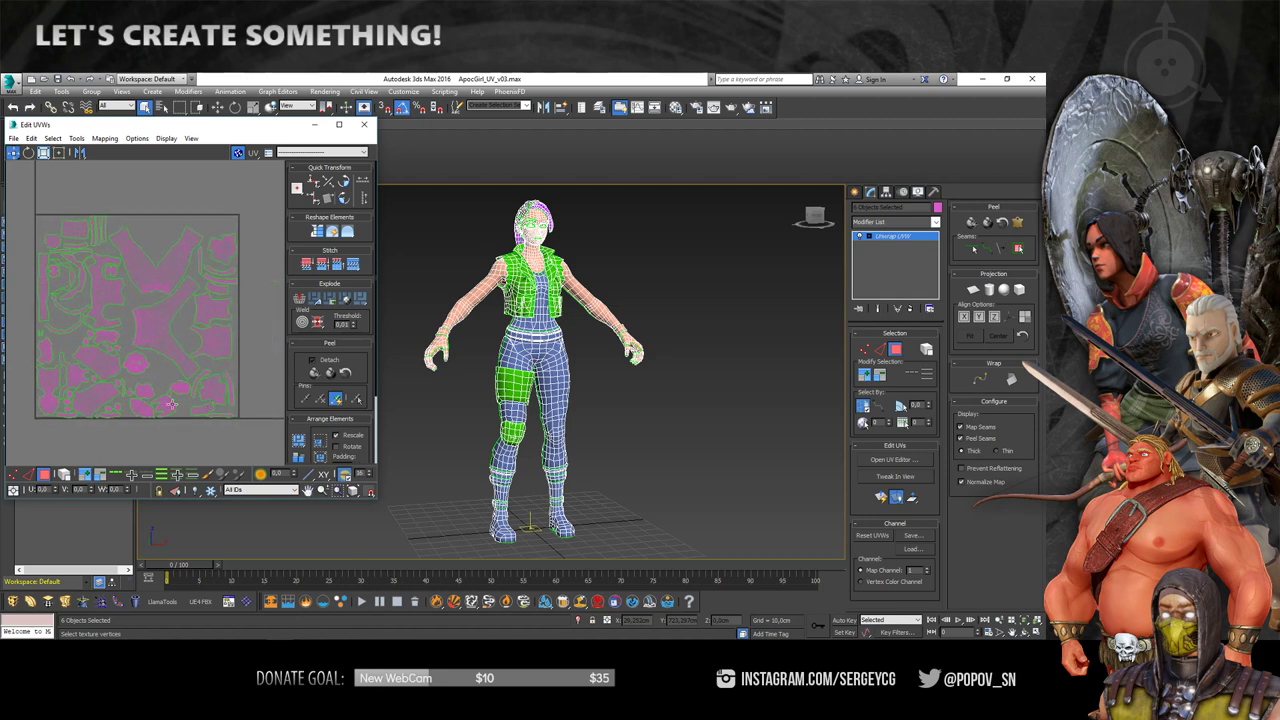
# - Convert the character objects to Editable Poly to collapse their UVs
pyautogui.press('3')
pyautogui.rightClick(550, 270)
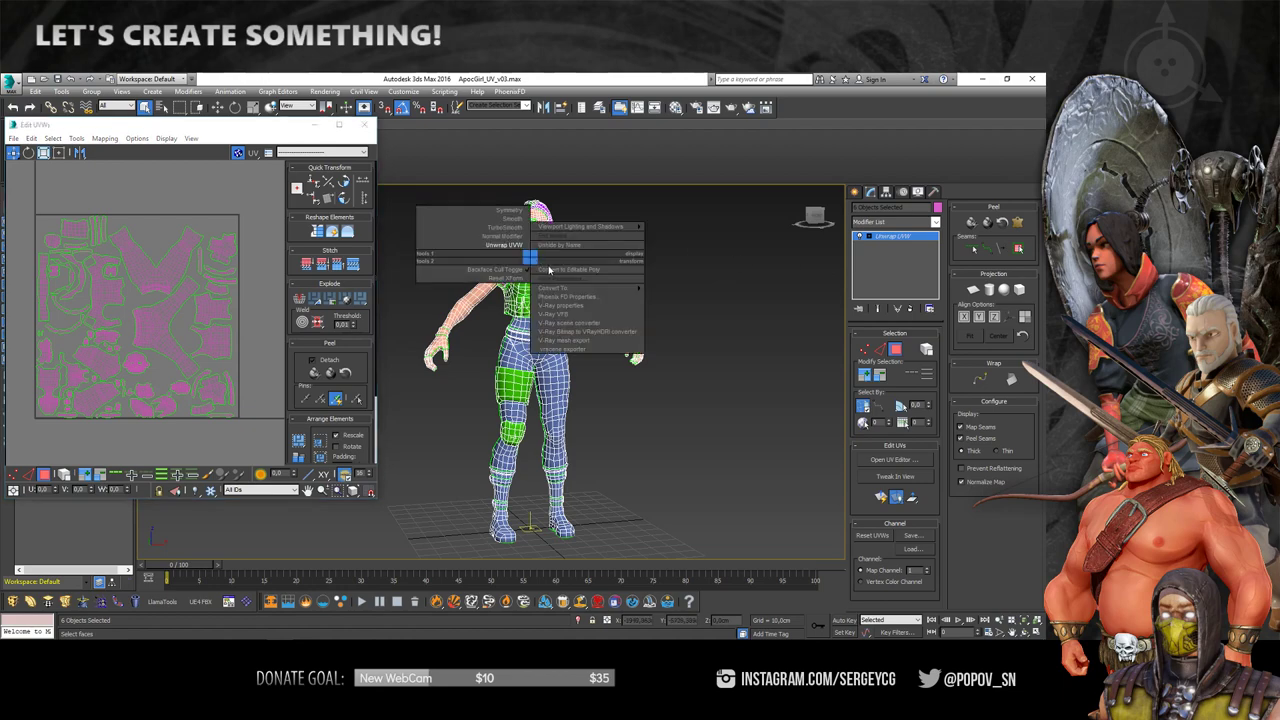
pyautogui.click(620, 322)
pyautogui.scroll(3, 560, 290)
pyautogui.scroll(-4, 528, 348)
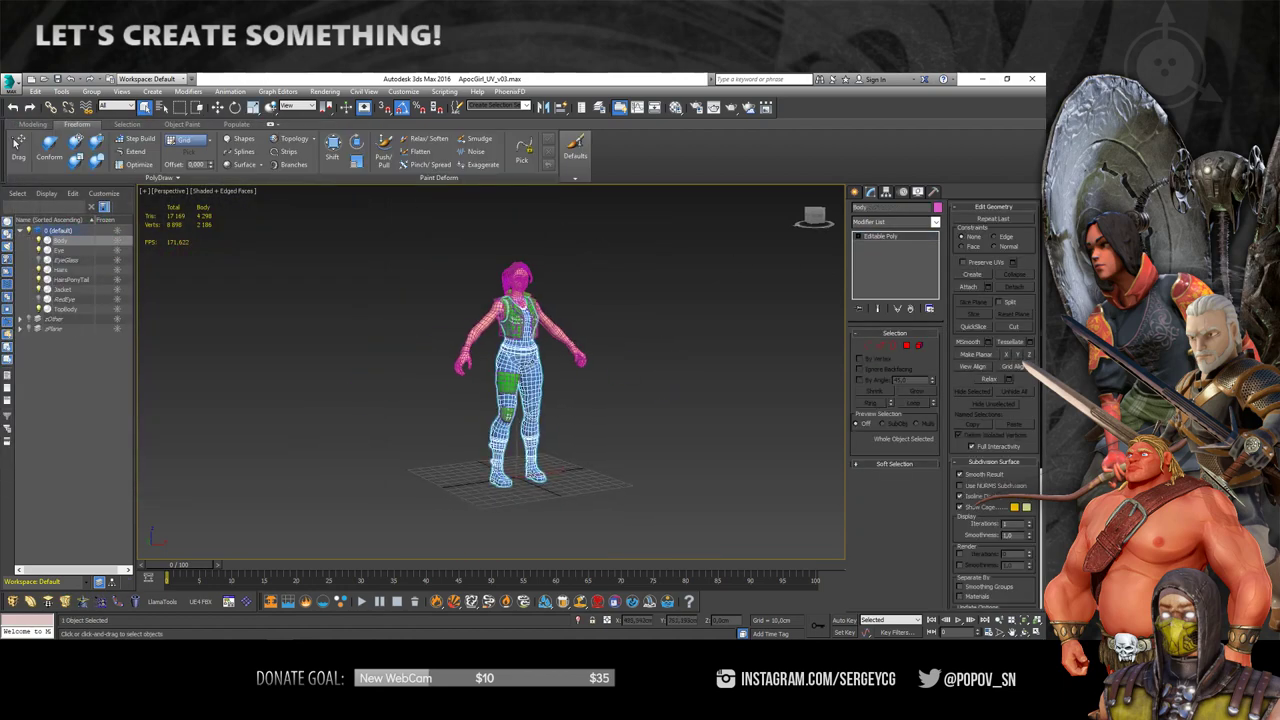
# - Isolate the jumpsuit, add Unwrap UVW, and inspect its UVs without the checker background
pyautogui.hotkey('alt', 'q')
pyautogui.rightClick(525, 304)
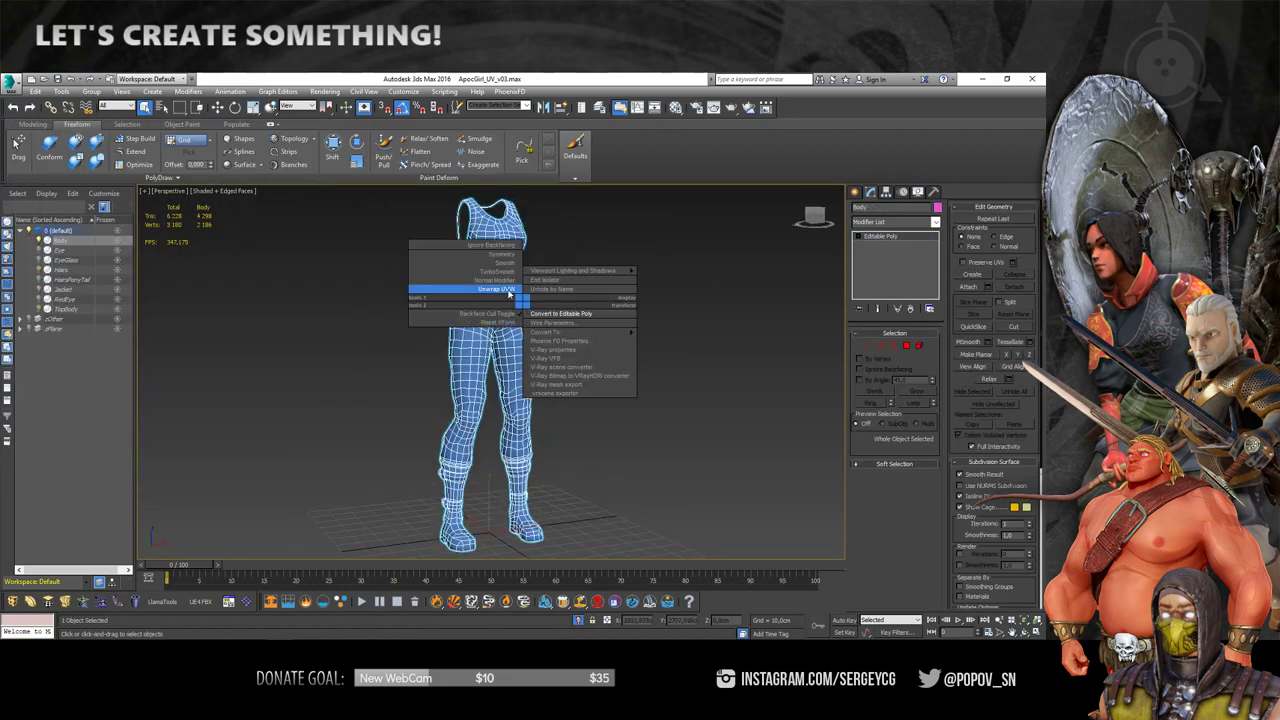
pyautogui.click(500, 289)
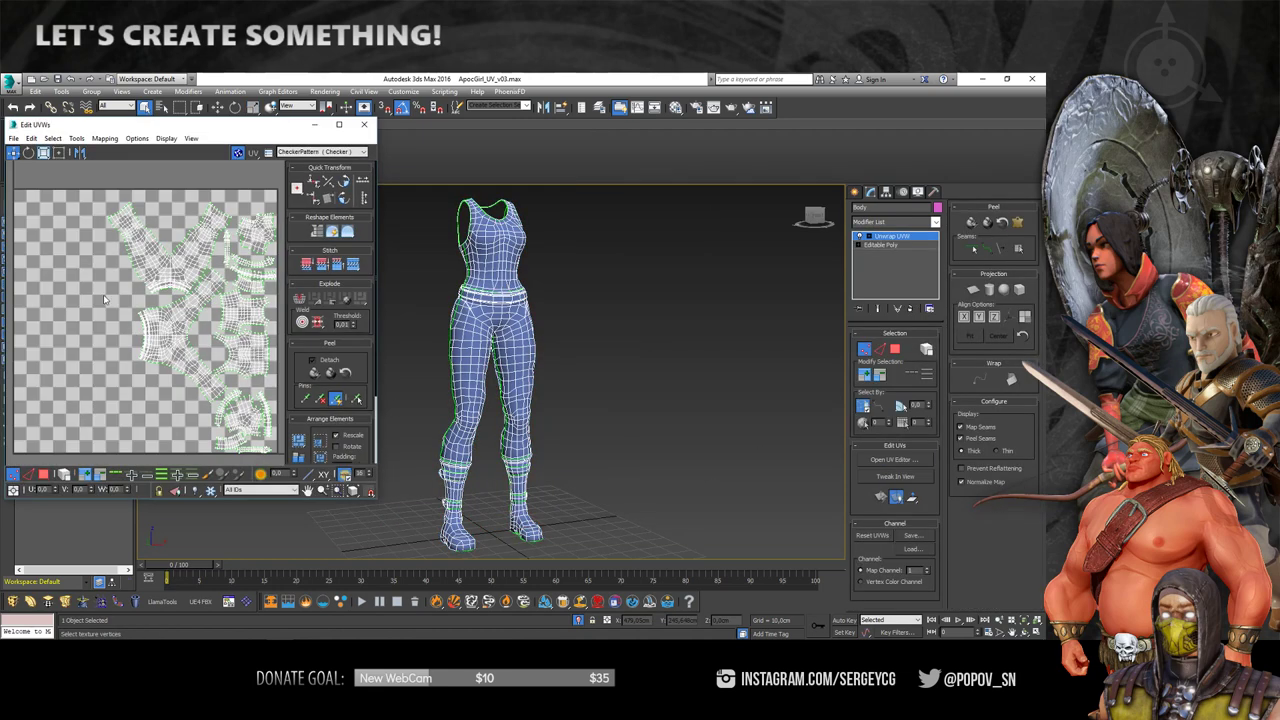
pyautogui.click(320, 152)
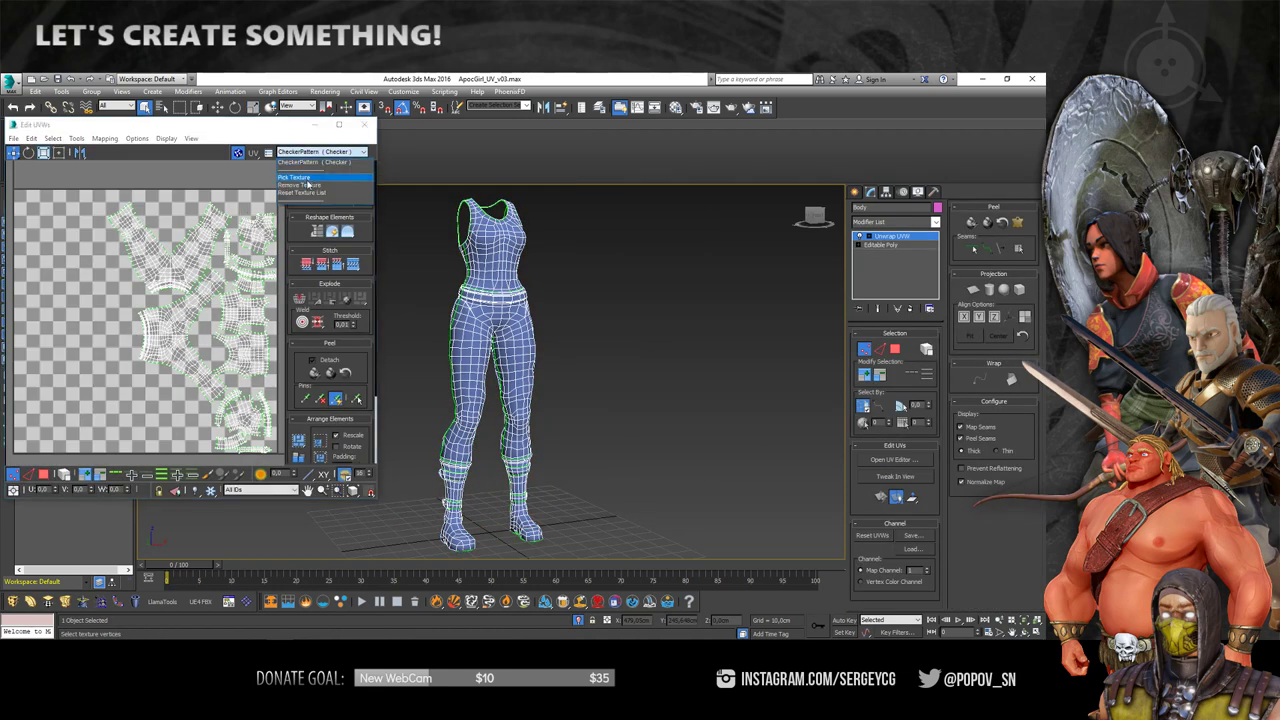
pyautogui.click(318, 182)
pyautogui.click(45, 476)
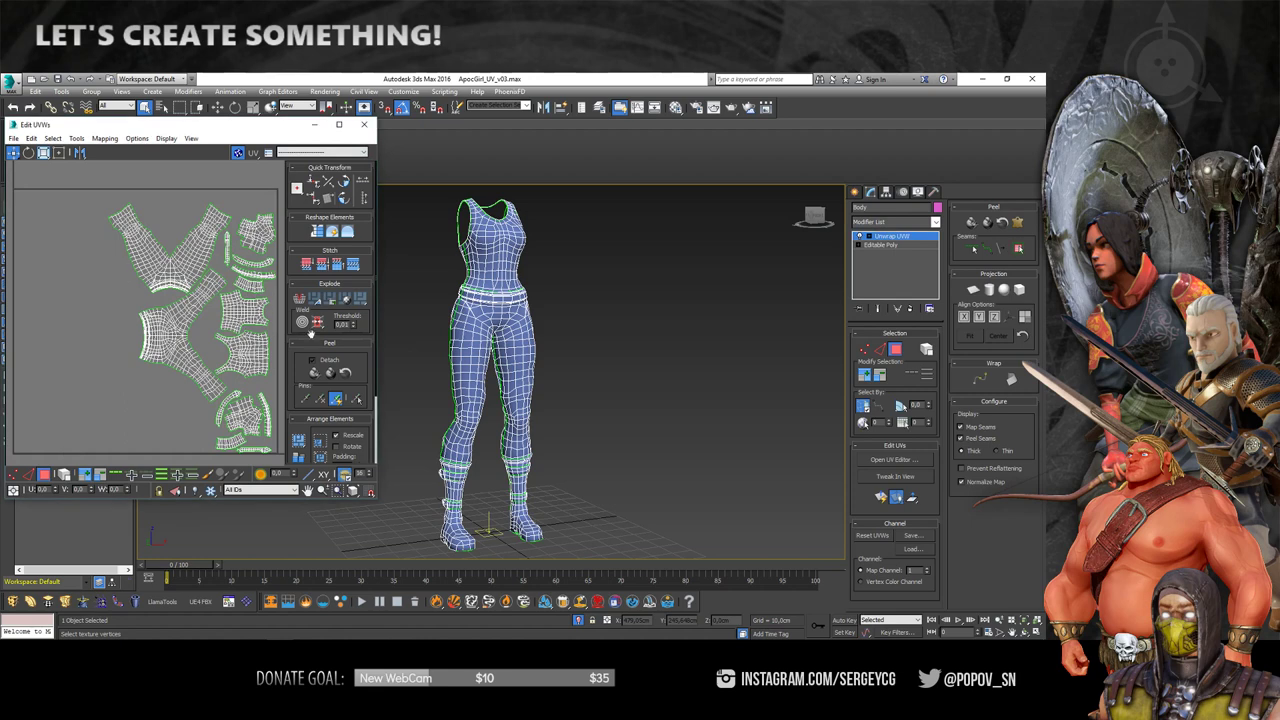
pyautogui.click(364, 124)
# - Collapse the jumpsuit to Editable Poly and exit isolation to show the whole character
pyautogui.rightClick(490, 260)
pyautogui.click(611, 377)
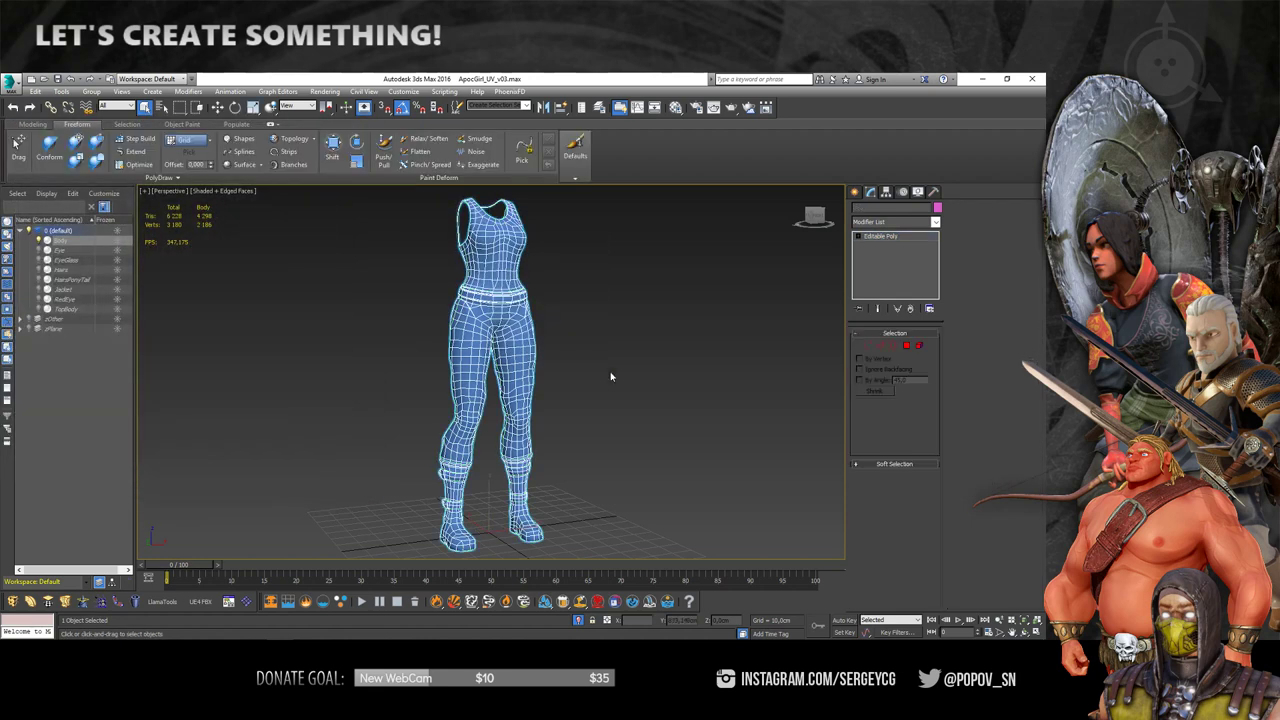
pyautogui.click(611, 377)
pyautogui.click(578, 621)
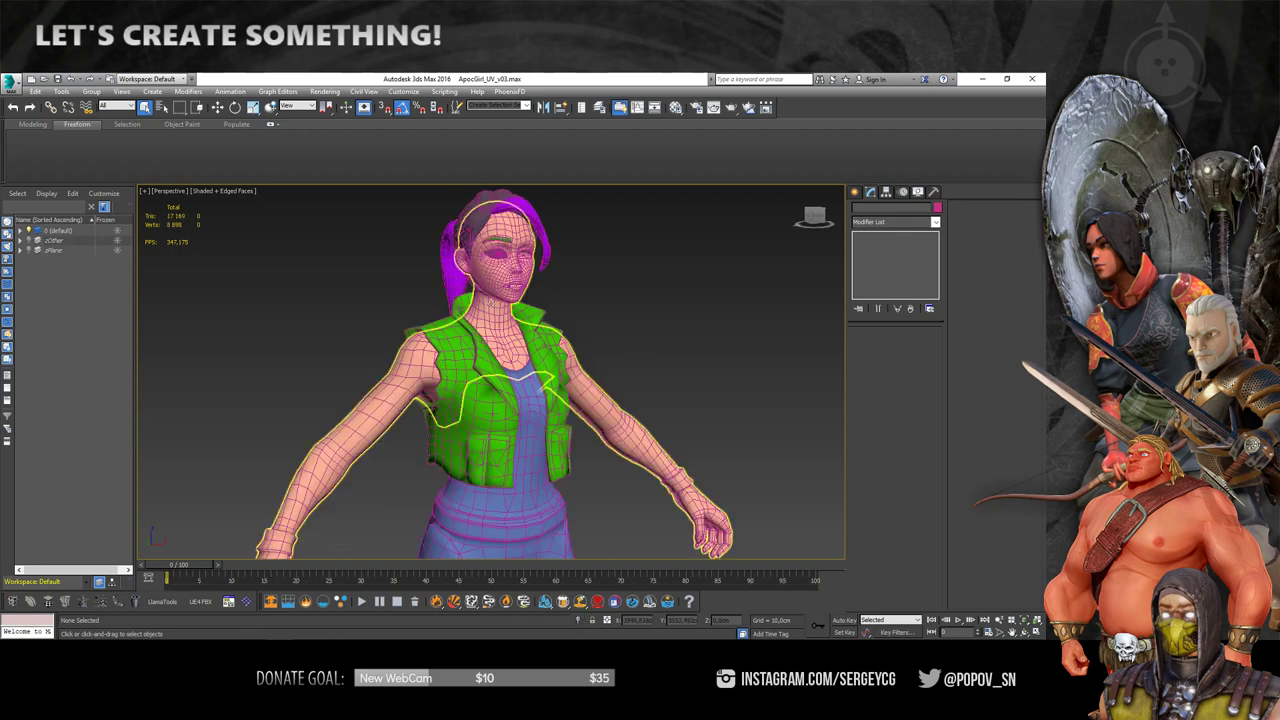
# - Isolate the jacket, add an Unwrap UVW modifier to it, then end isolation
pyautogui.click(578, 621)
pyautogui.keyDown('alt'); pyautogui.moveTo(540, 400); pyautogui.dragTo(466, 358, button='middle'); pyautogui.keyUp('alt')
pyautogui.rightClick(463, 315)
pyautogui.click(448, 299)
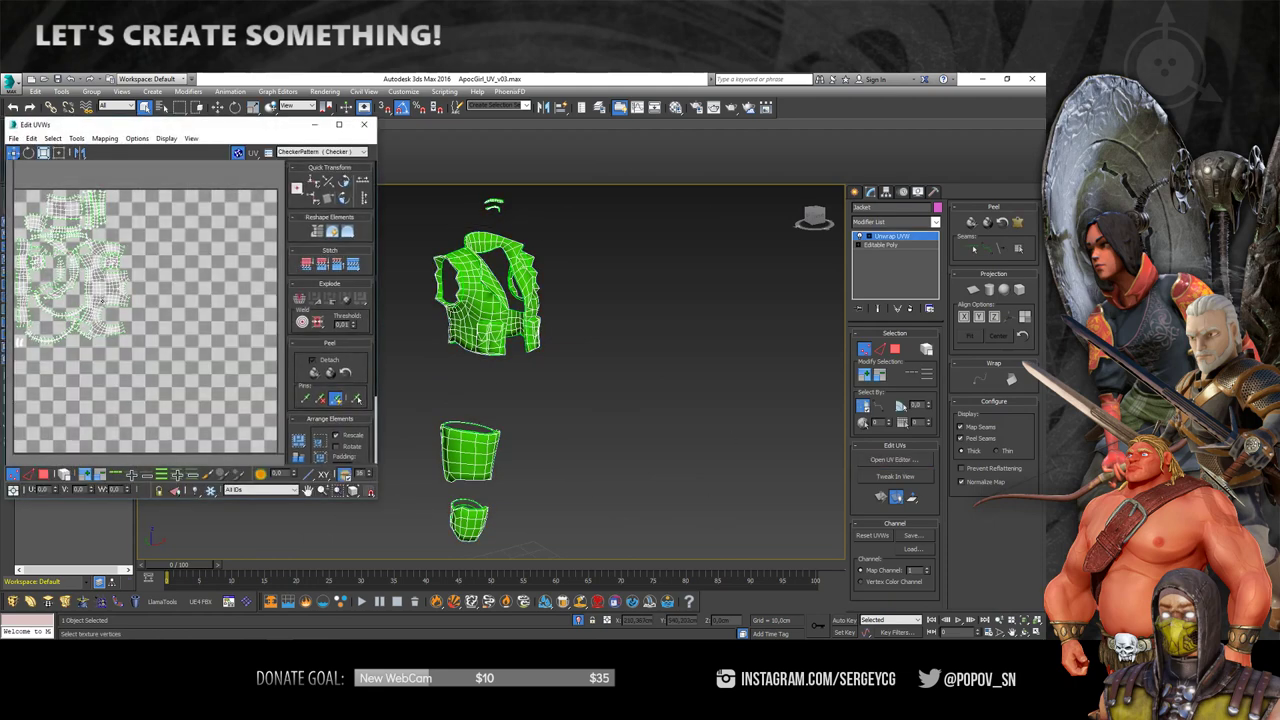
pyautogui.click(363, 124)
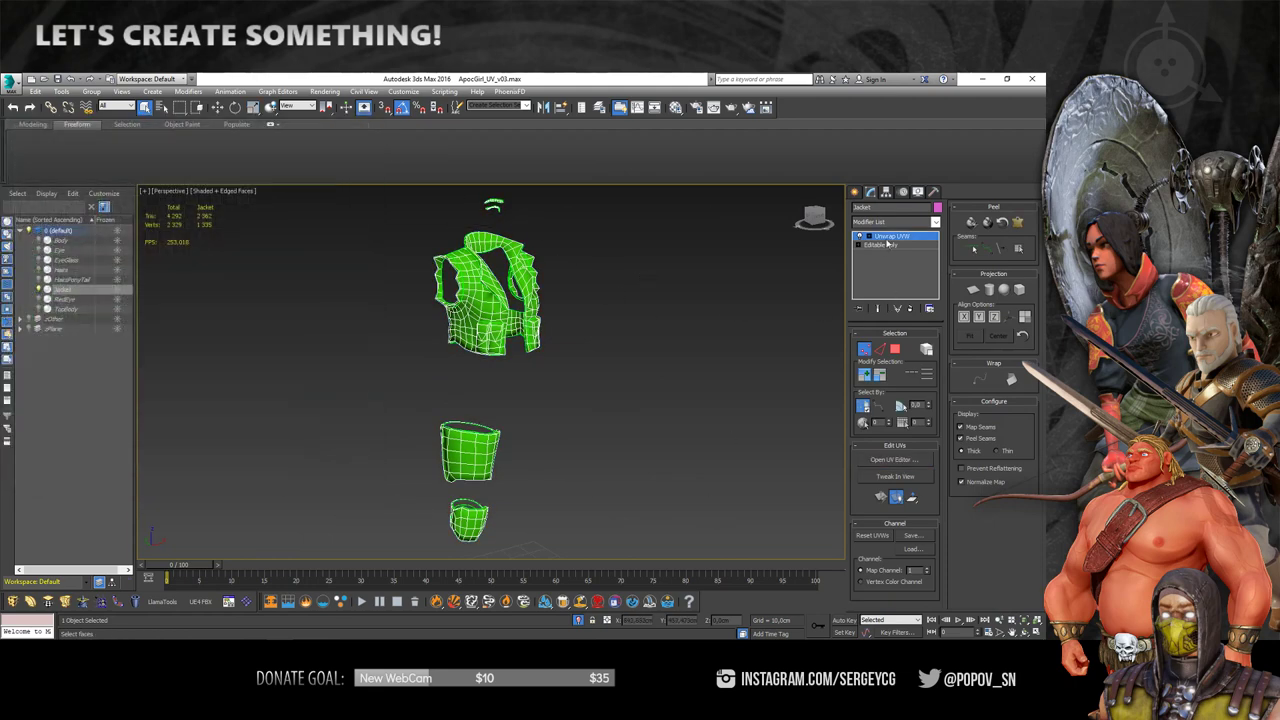
pyautogui.rightClick(886, 243)
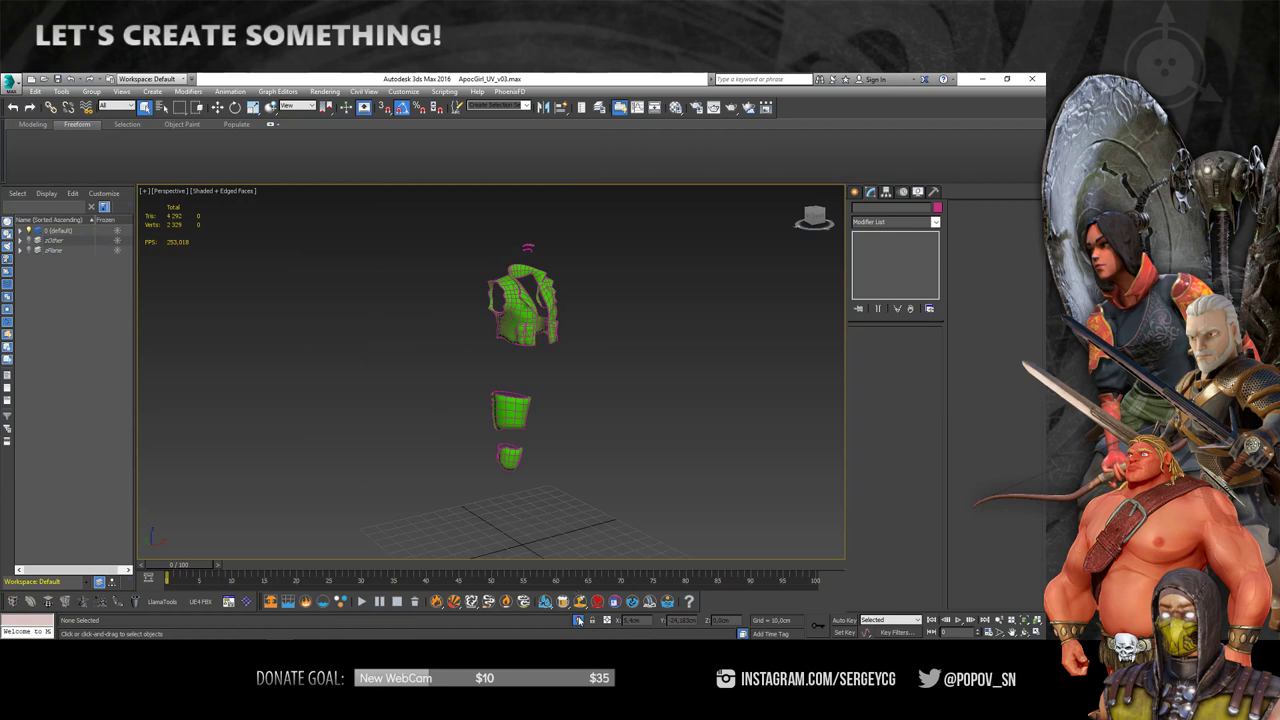
pyautogui.click(578, 621)
# - Select all six pieces, add Unwrap UVW, and remove the checker background from the UV view
pyautogui.moveTo(404, 224); pyautogui.dragTo(565, 485)
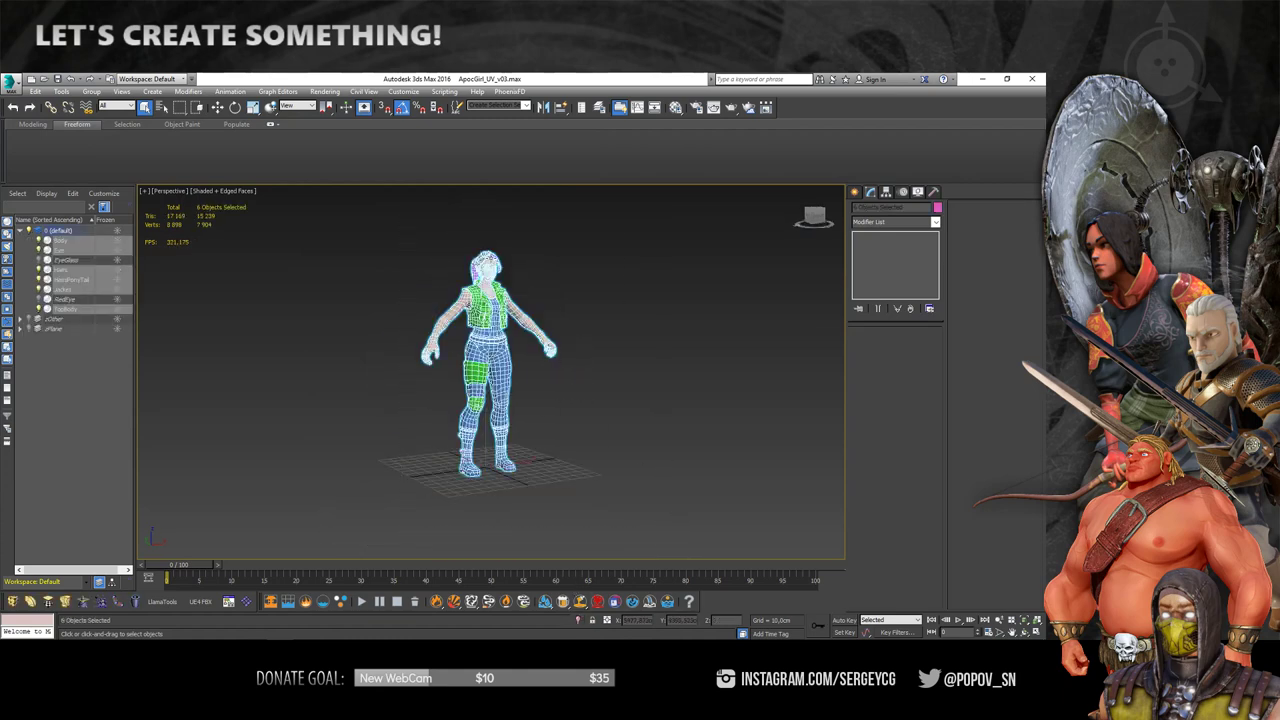
pyautogui.press('z')
pyautogui.rightClick(510, 332)
pyautogui.click(470, 343)
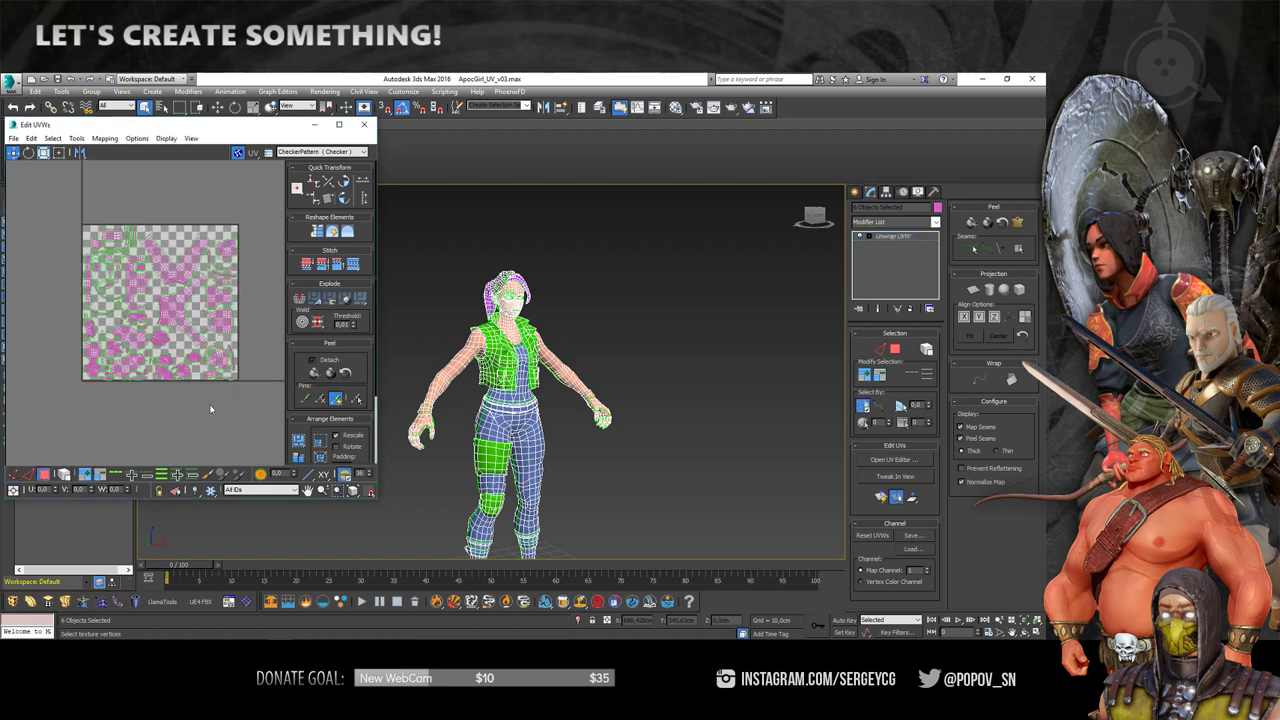
pyautogui.click(320, 152)
pyautogui.click(325, 185)
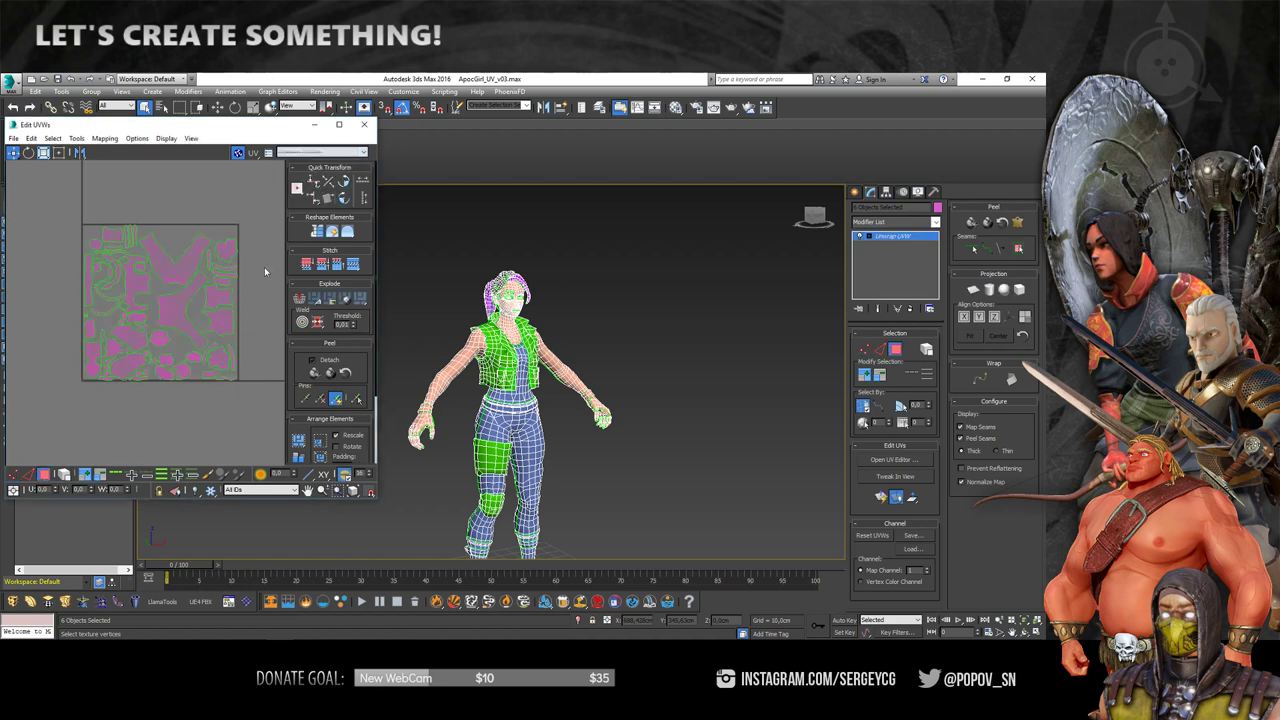
# - Repack the UV islands with Pack: Custom, check the layout, and close the UV editor
pyautogui.scroll(1, 253, 370)
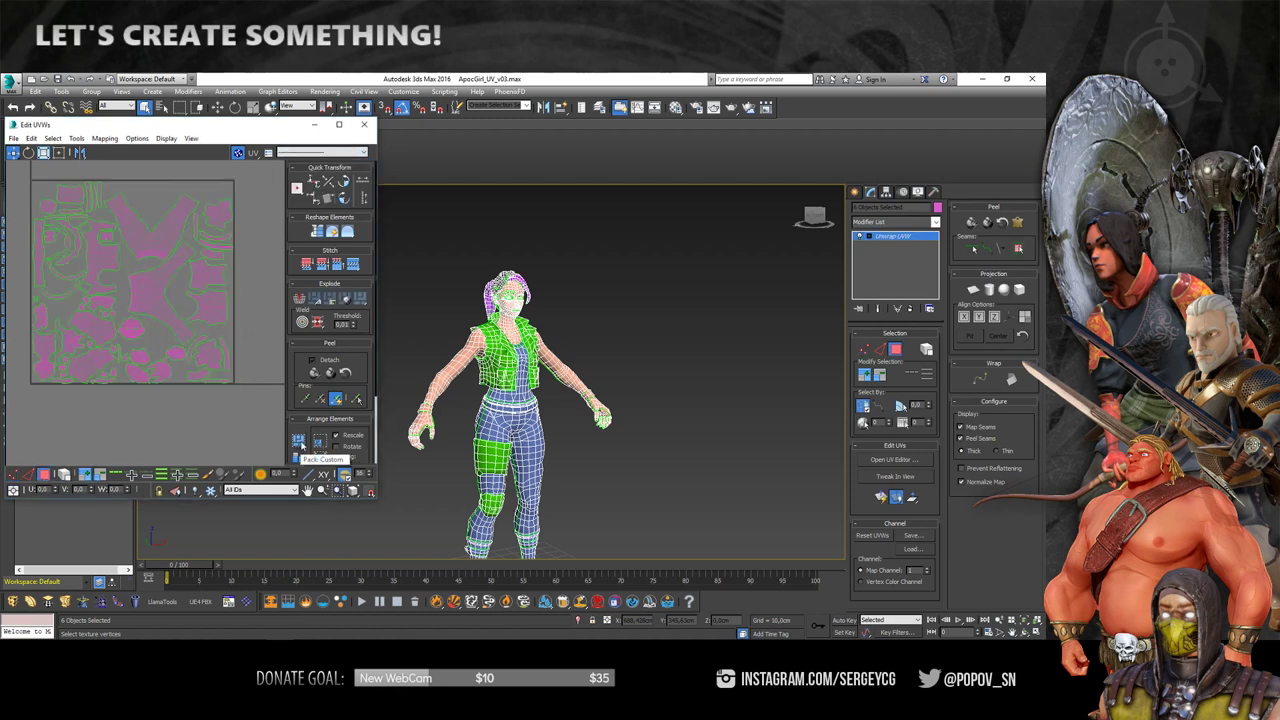
pyautogui.click(299, 442)
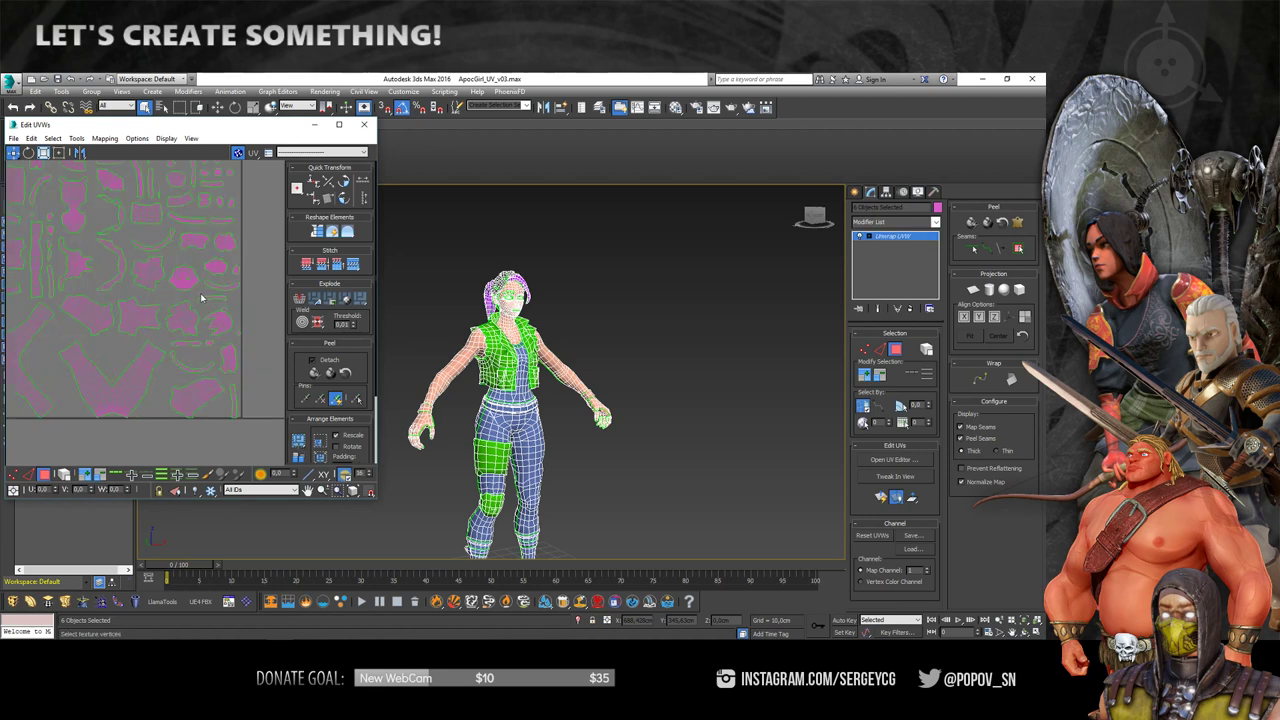
pyautogui.moveTo(200, 293); pyautogui.dragTo(198, 298, button='middle')
pyautogui.scroll(1, 82, 351)
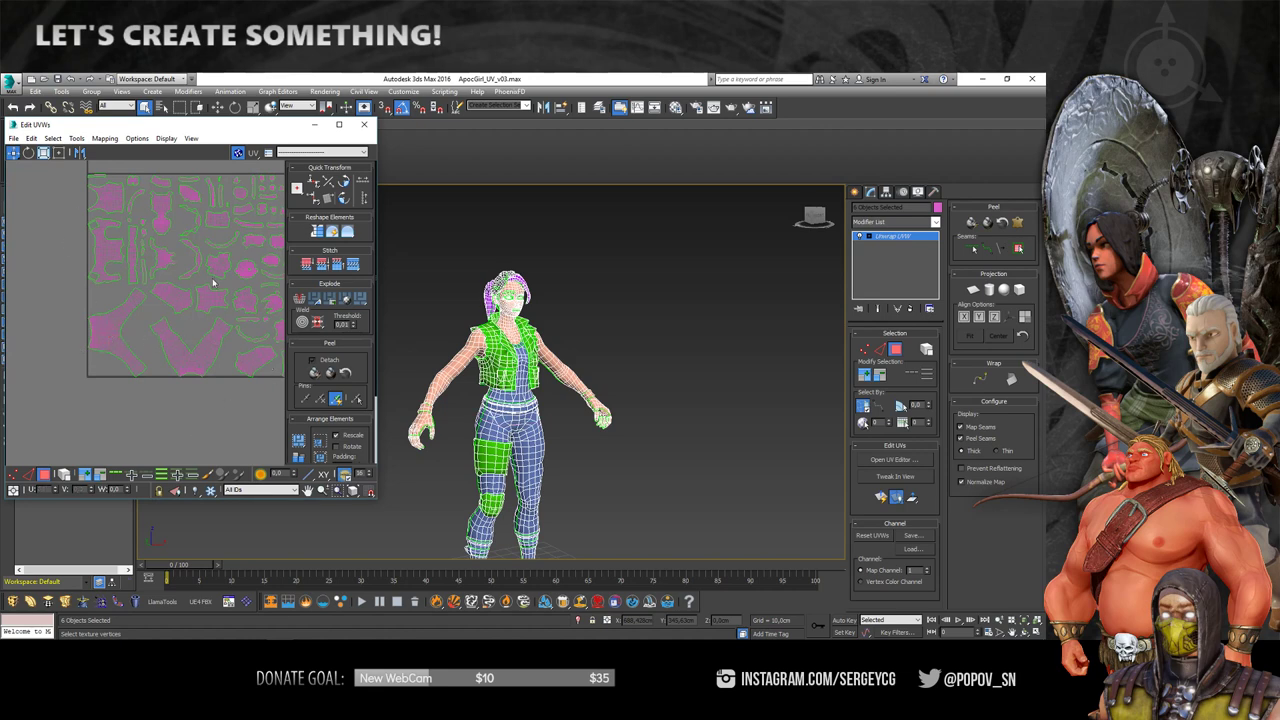
pyautogui.moveTo(212, 278); pyautogui.dragTo(182, 288, button='middle')
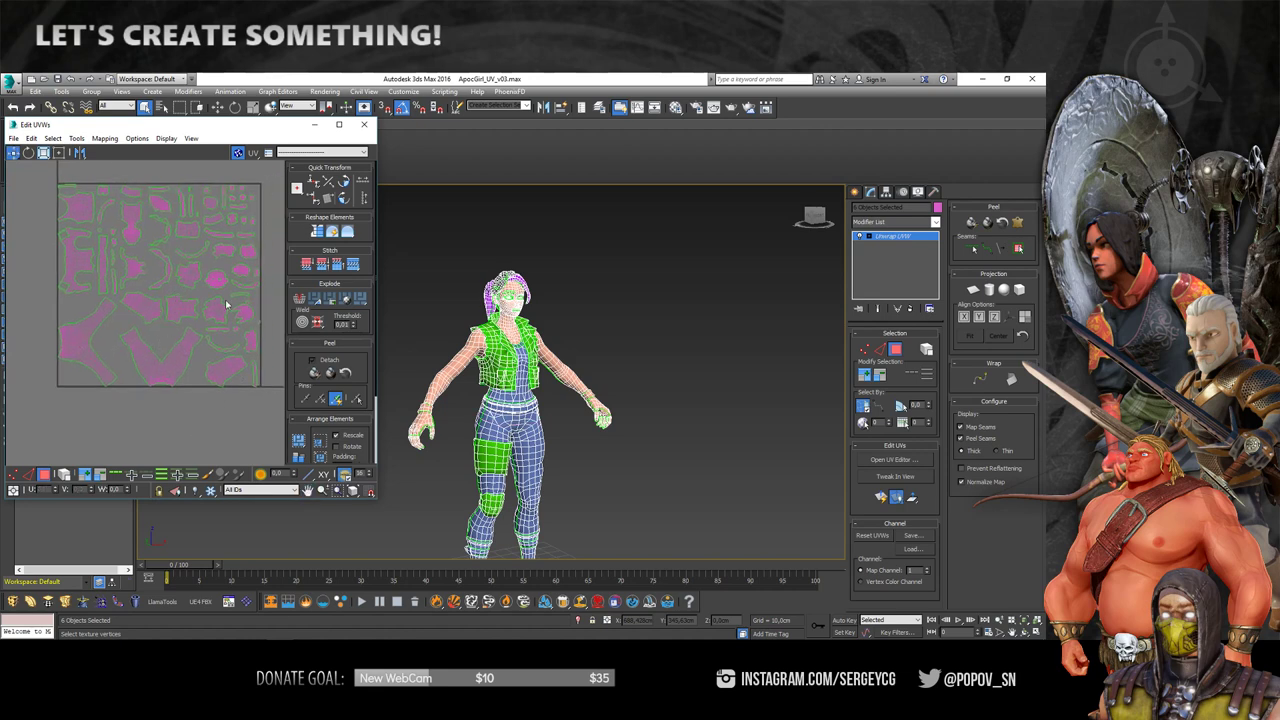
pyautogui.click(363, 124)
pyautogui.rightClick(895, 236)
# - Delete the Unwrap UVW modifier from the character's stack
pyautogui.click(912, 258)
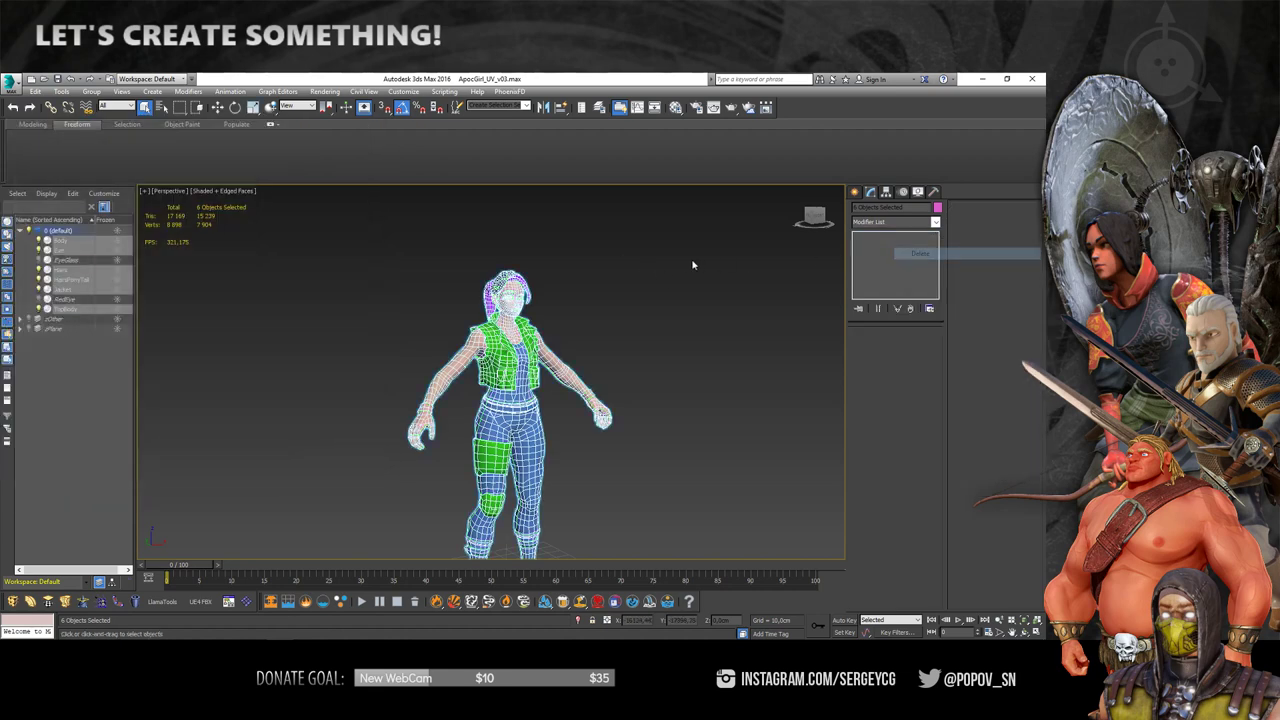
pyautogui.scroll(-2, 604, 290)
pyautogui.scroll(-4, 604, 290)
# - Frame and orbit the character, then open Export Selected for the six pieces
pyautogui.press('z')
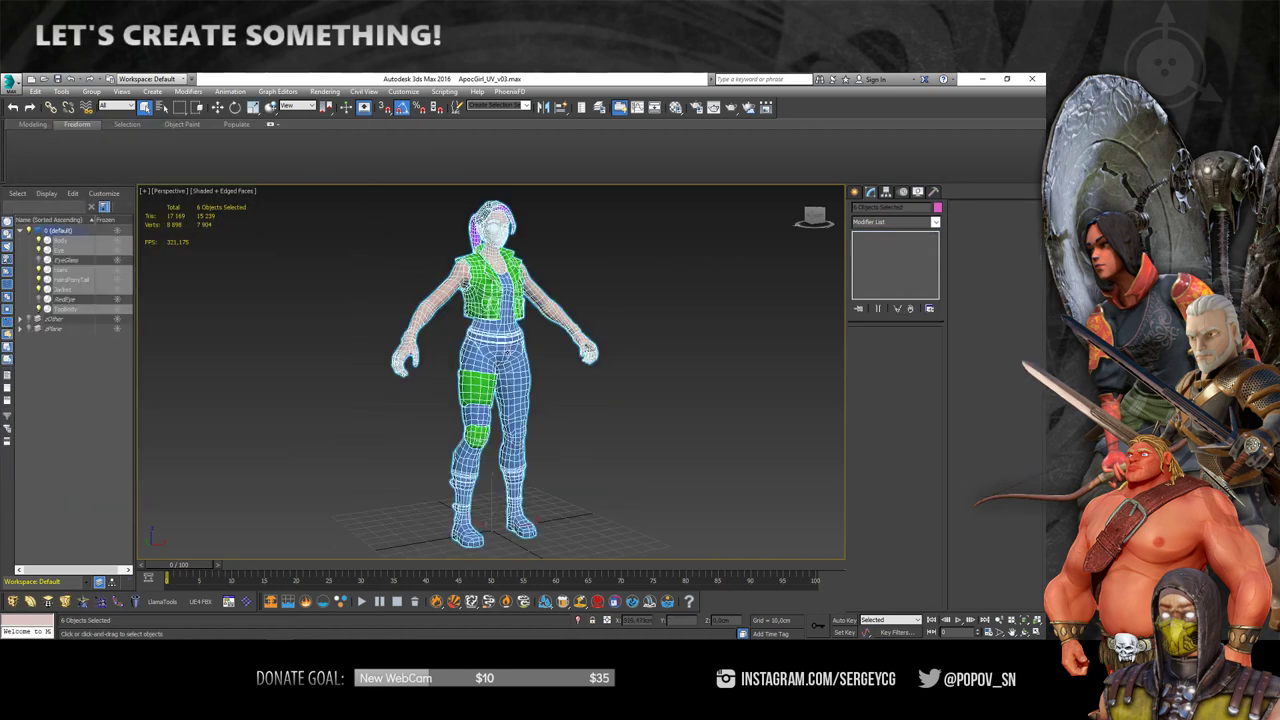
pyautogui.keyDown('alt'); pyautogui.moveTo(604, 463); pyautogui.dragTo(587, 453, button='middle'); pyautogui.keyUp('alt')
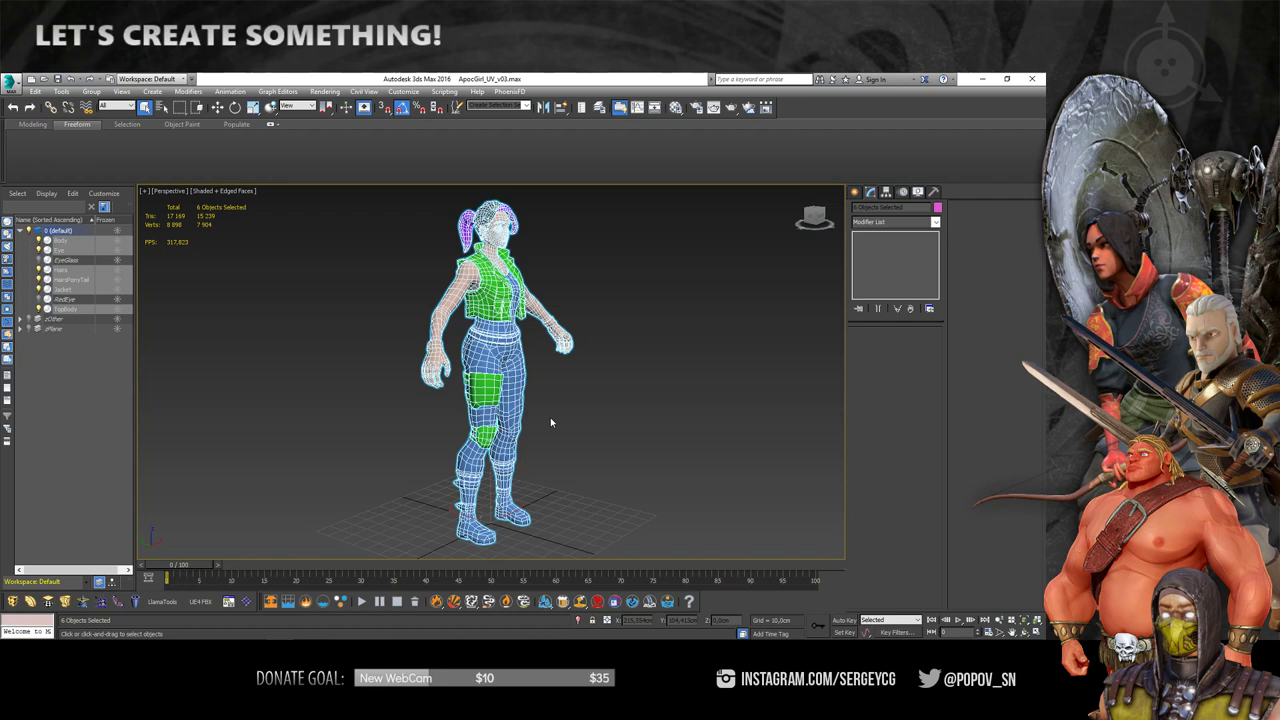
pyautogui.keyDown('alt'); pyautogui.moveTo(551, 391); pyautogui.dragTo(520, 390, button='middle'); pyautogui.keyUp('alt')
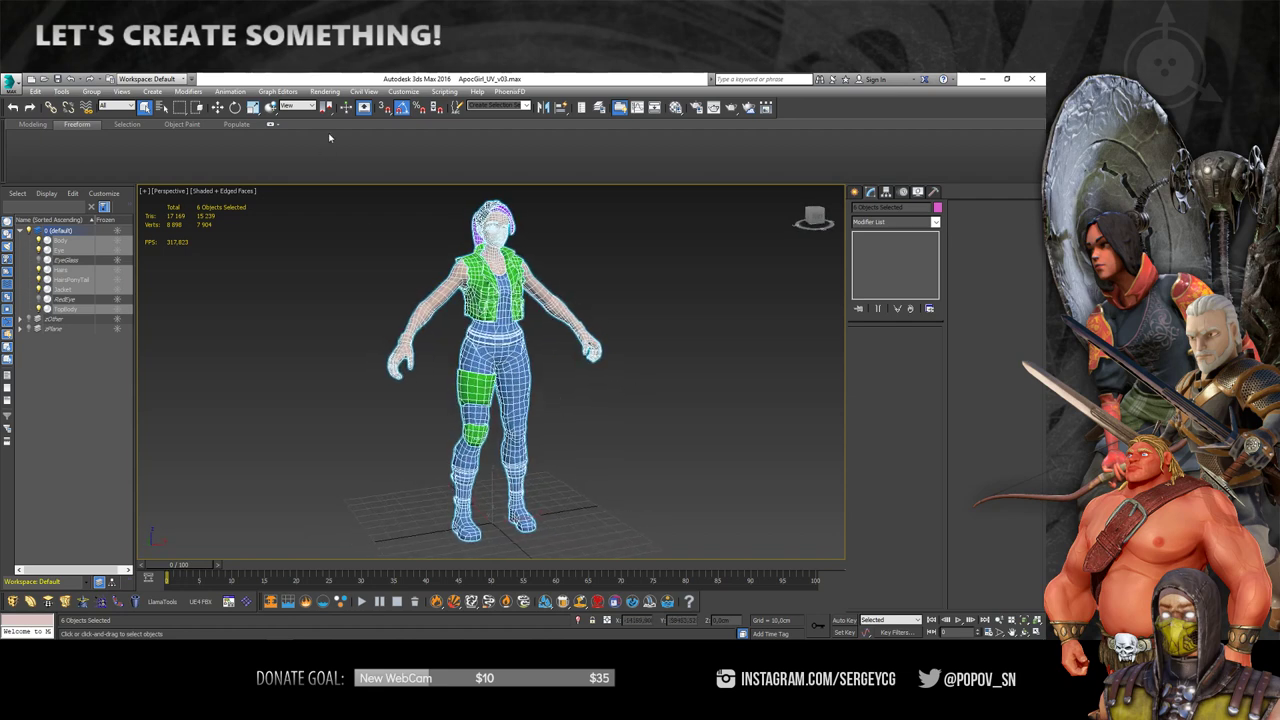
pyautogui.keyDown('alt'); pyautogui.moveTo(700, 410); pyautogui.dragTo(670, 433, button='middle'); pyautogui.keyUp('alt')
pyautogui.hotkey('ctrl', 'e')
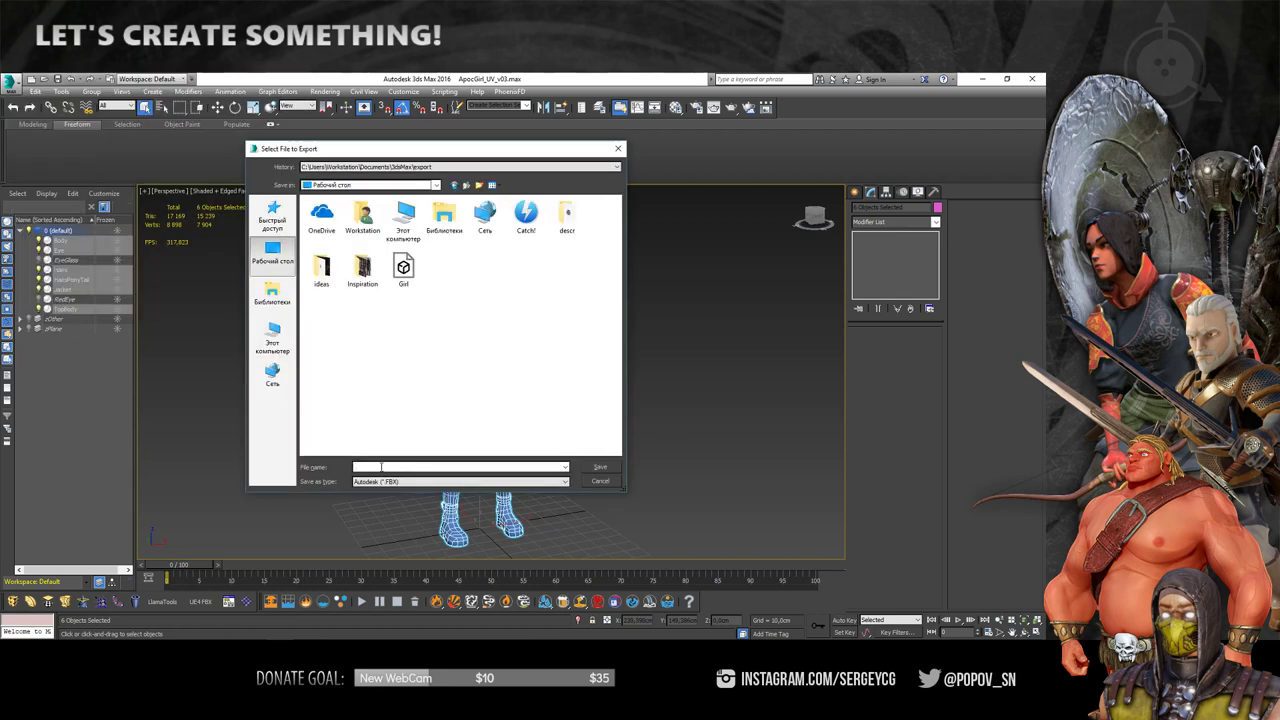
# - Name the file ApocGirl and export it as FBX with the StaticMesh preset
pyautogui.write('G')
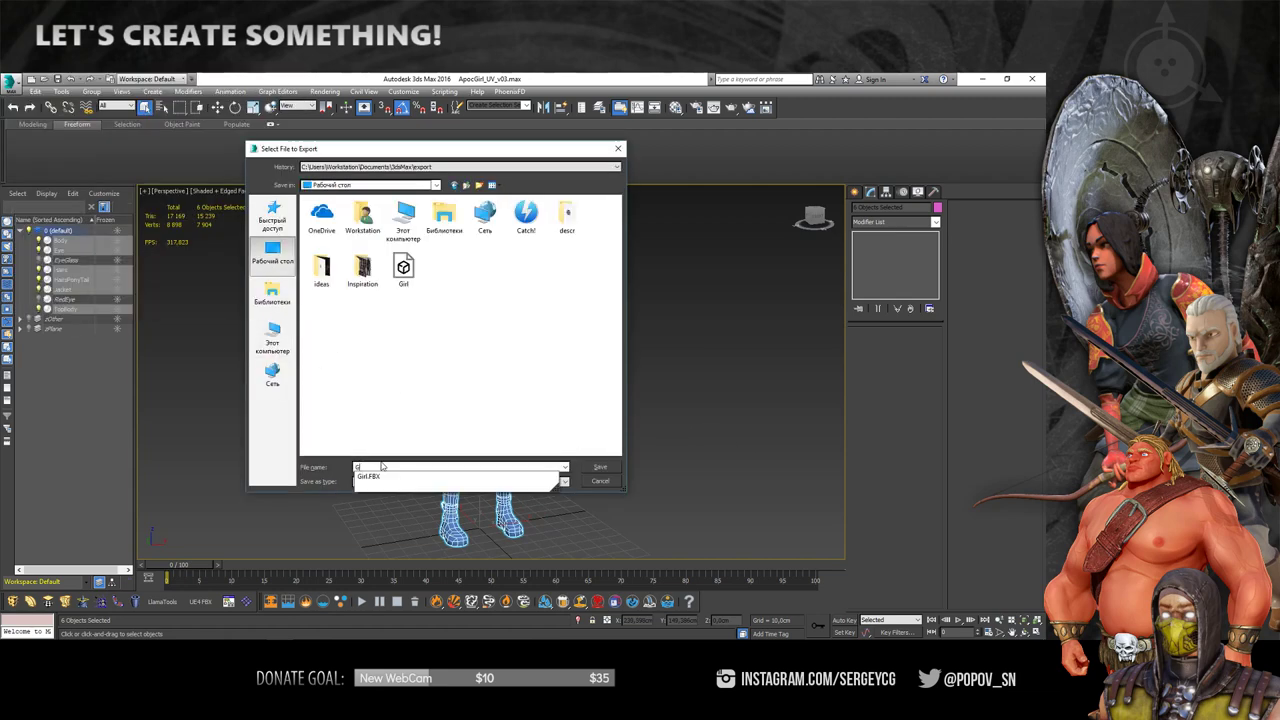
pyautogui.press('BackSpace')
pyautogui.write('ApocGirl')
pyautogui.press('Return')
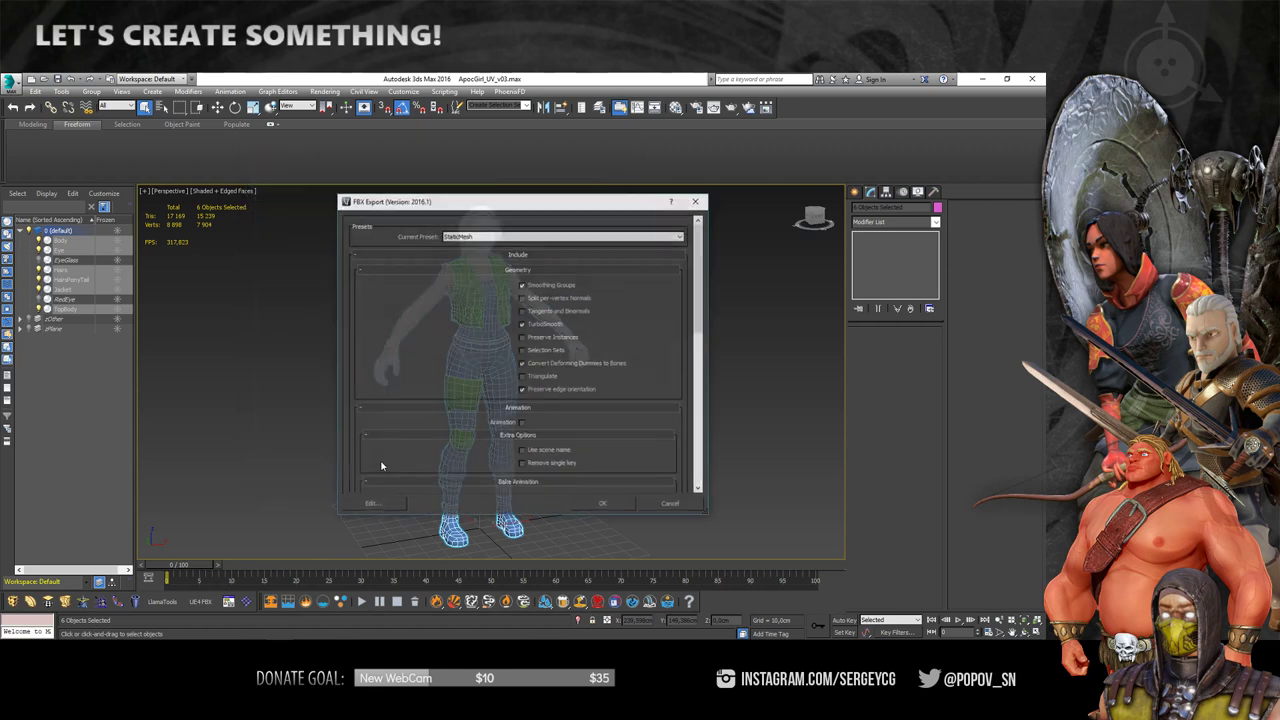
pyautogui.click(612, 506)
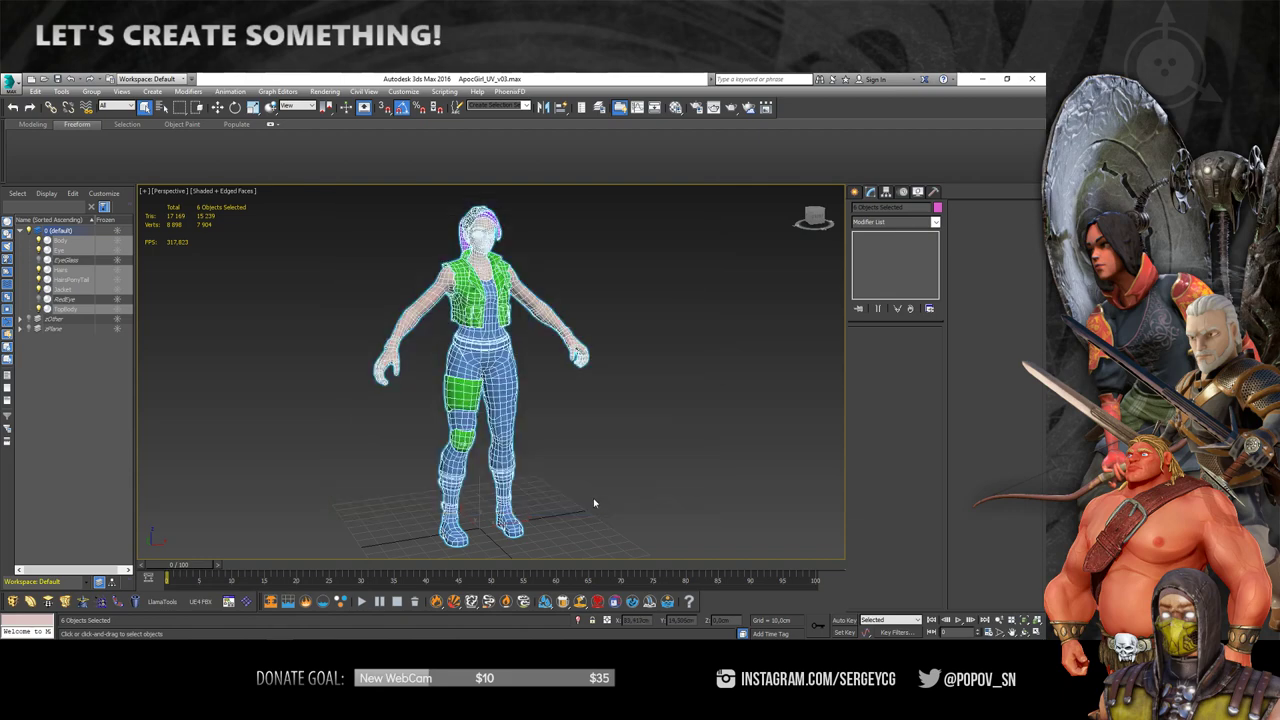
# - Load ApocGirl.FBX into Unfold3D, orbit to face the character, then return to 3ds Max
pyautogui.hotkey('alt', 'Tab')
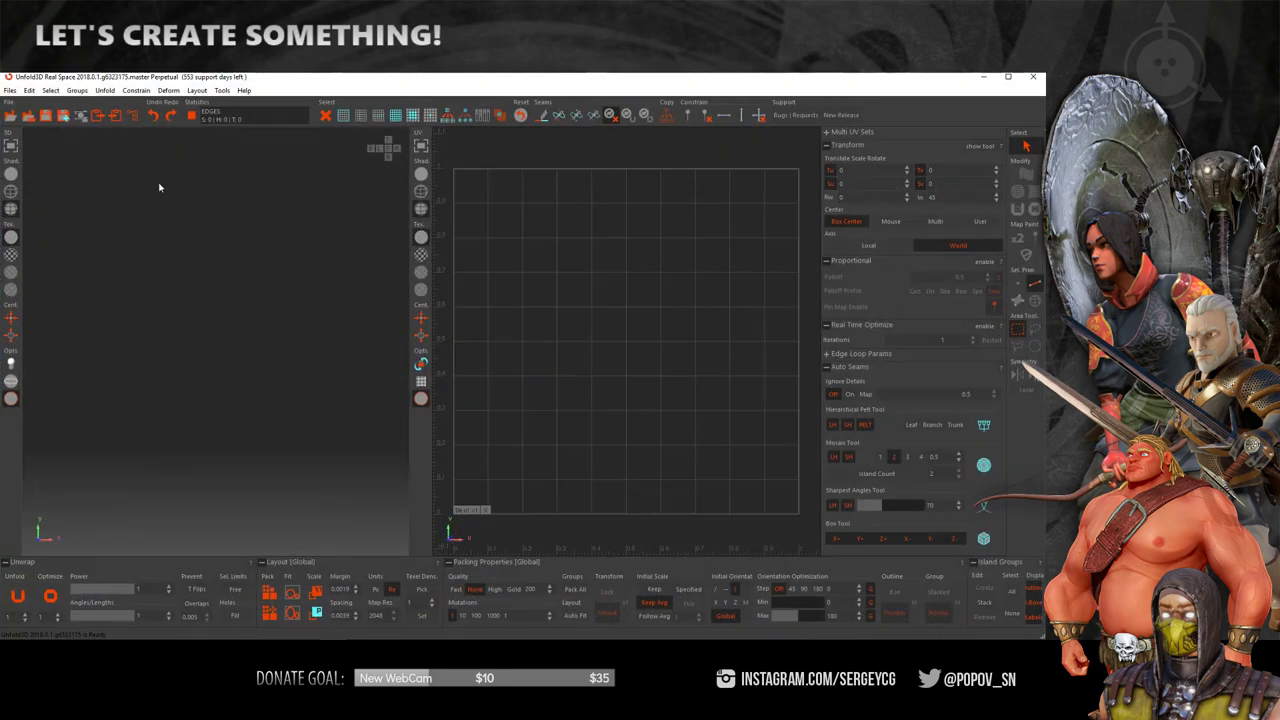
pyautogui.click(10, 117)
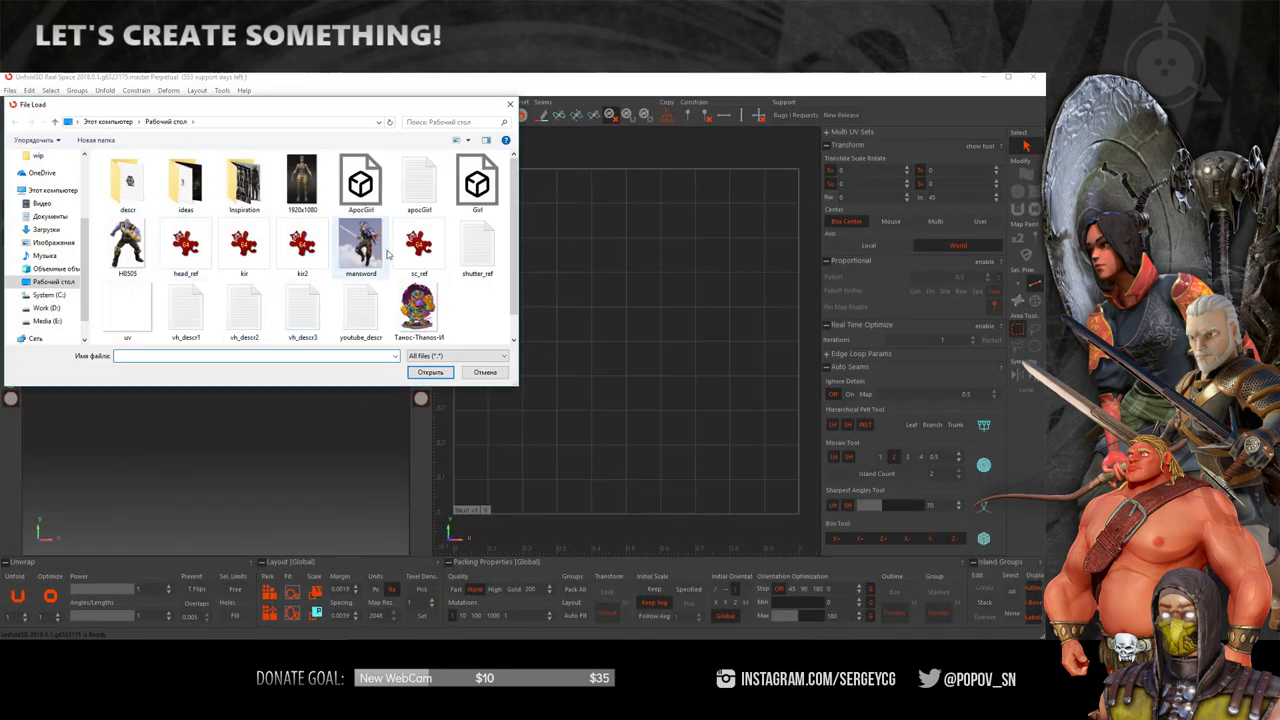
pyautogui.click(361, 183)
pyautogui.click(432, 373)
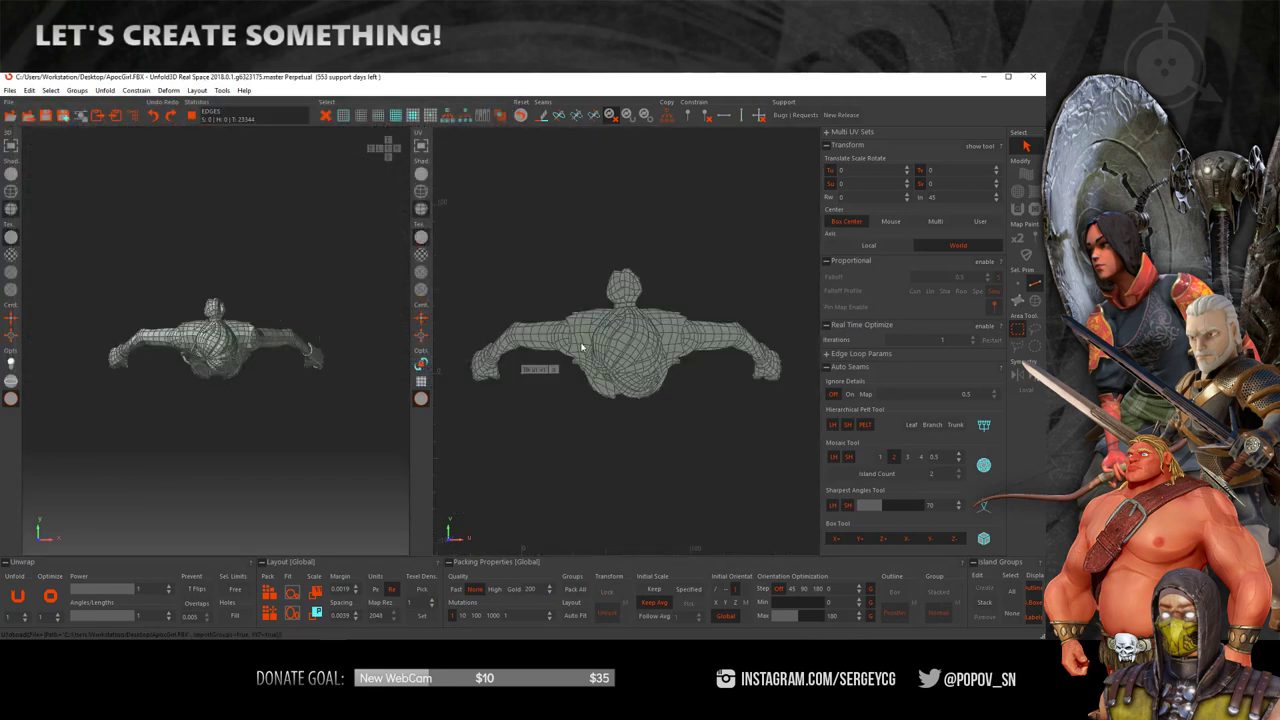
pyautogui.moveTo(260, 411); pyautogui.dragTo(262, 289, button='right')
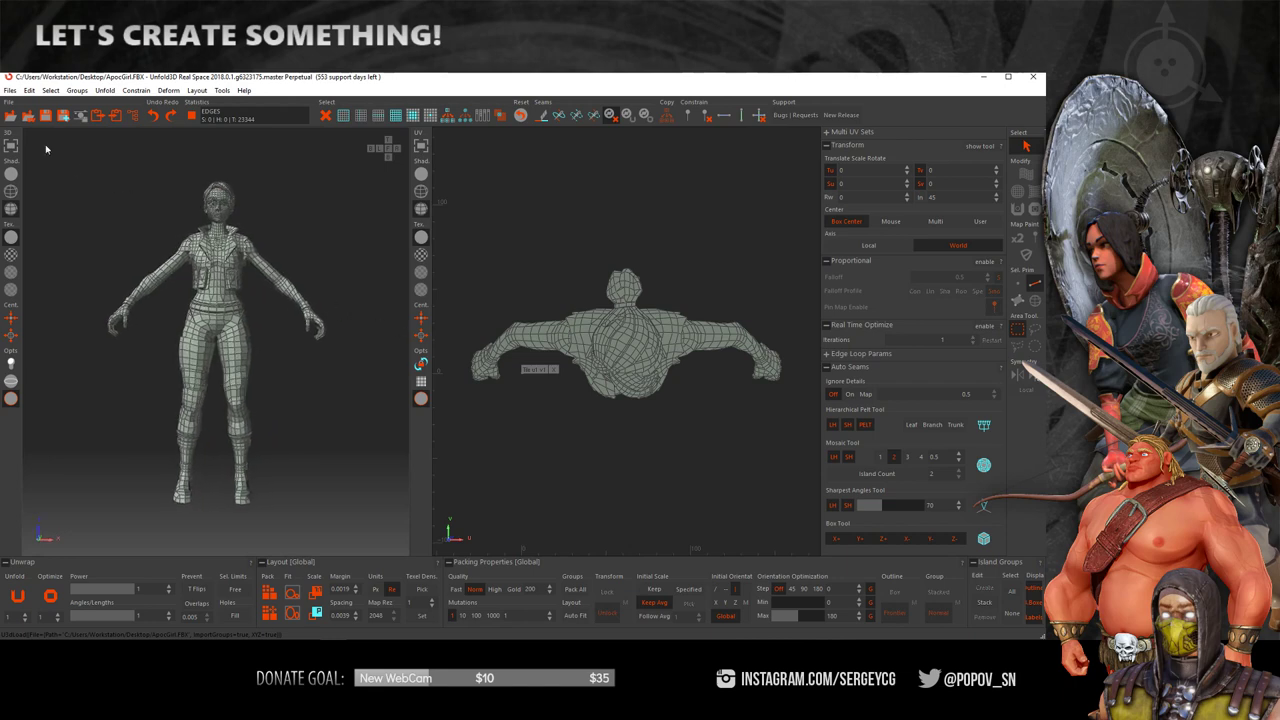
pyautogui.hotkey('alt', 'Tab')
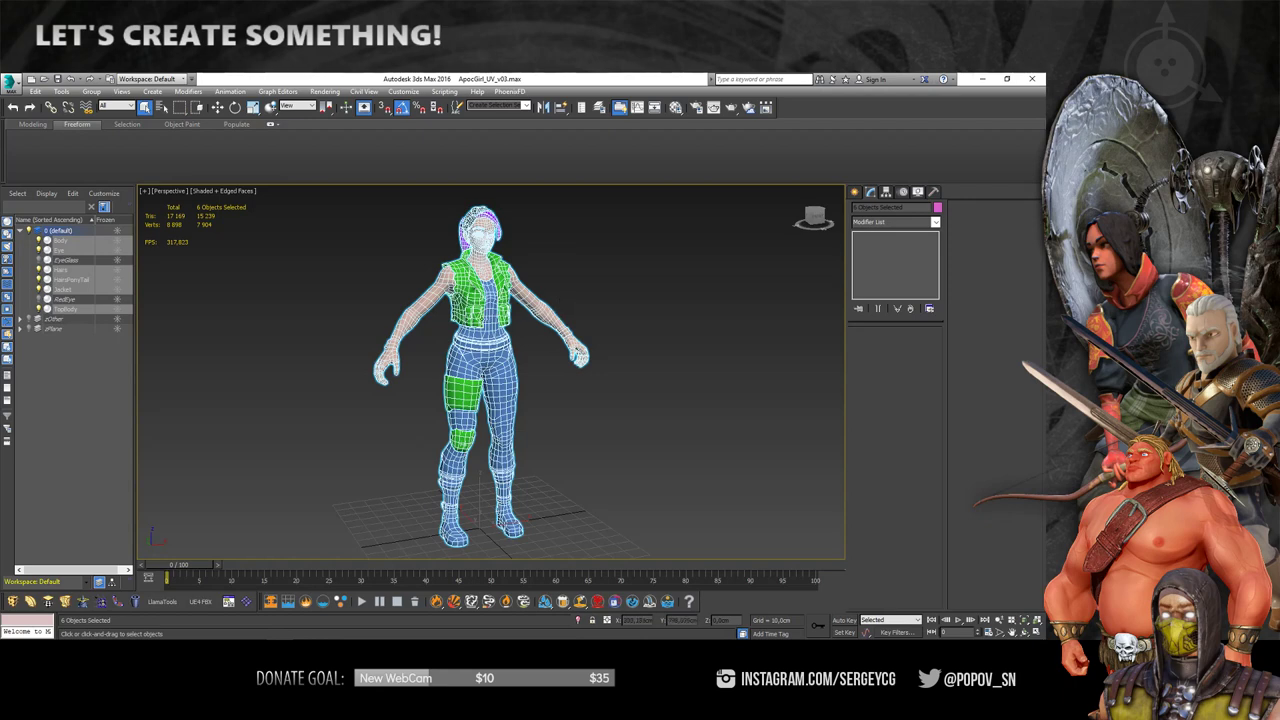
# - Add Unwrap UVW, pack the UV islands, and collapse the character to Editable Poly
pyautogui.rightClick(484, 321)
pyautogui.click(510, 296)
pyautogui.click(892, 459)
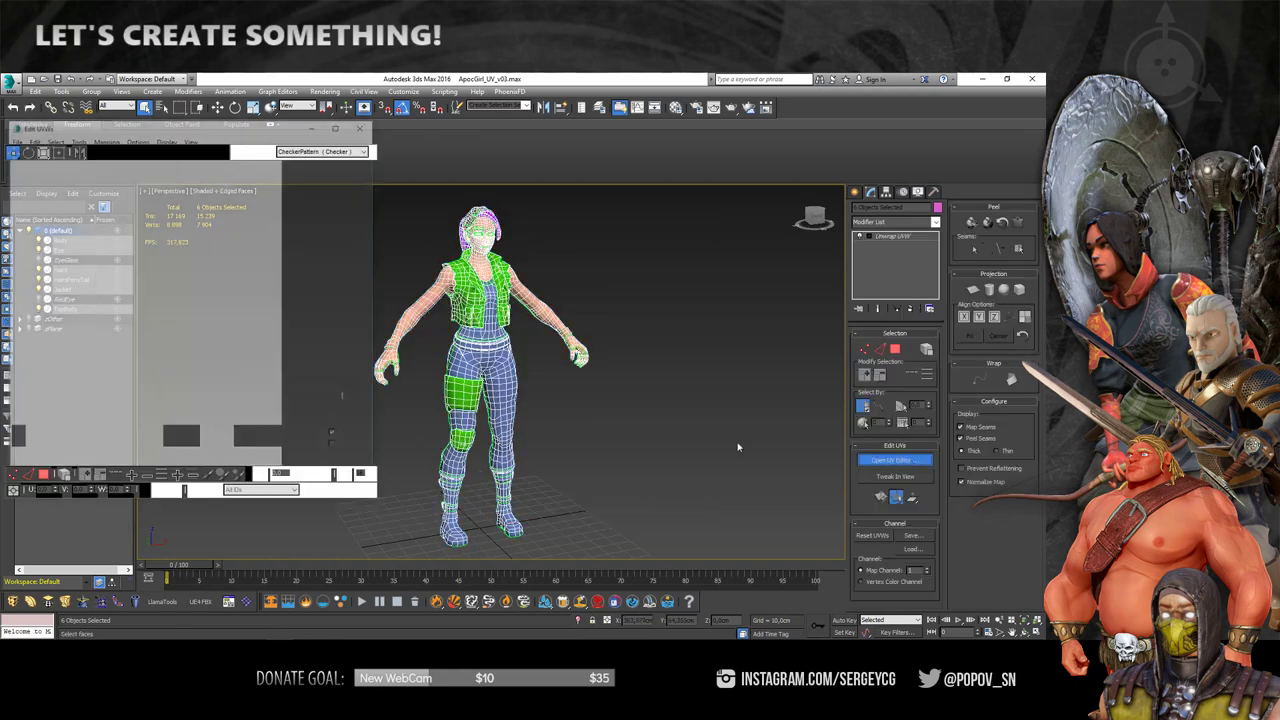
pyautogui.scroll(-2, 208, 222)
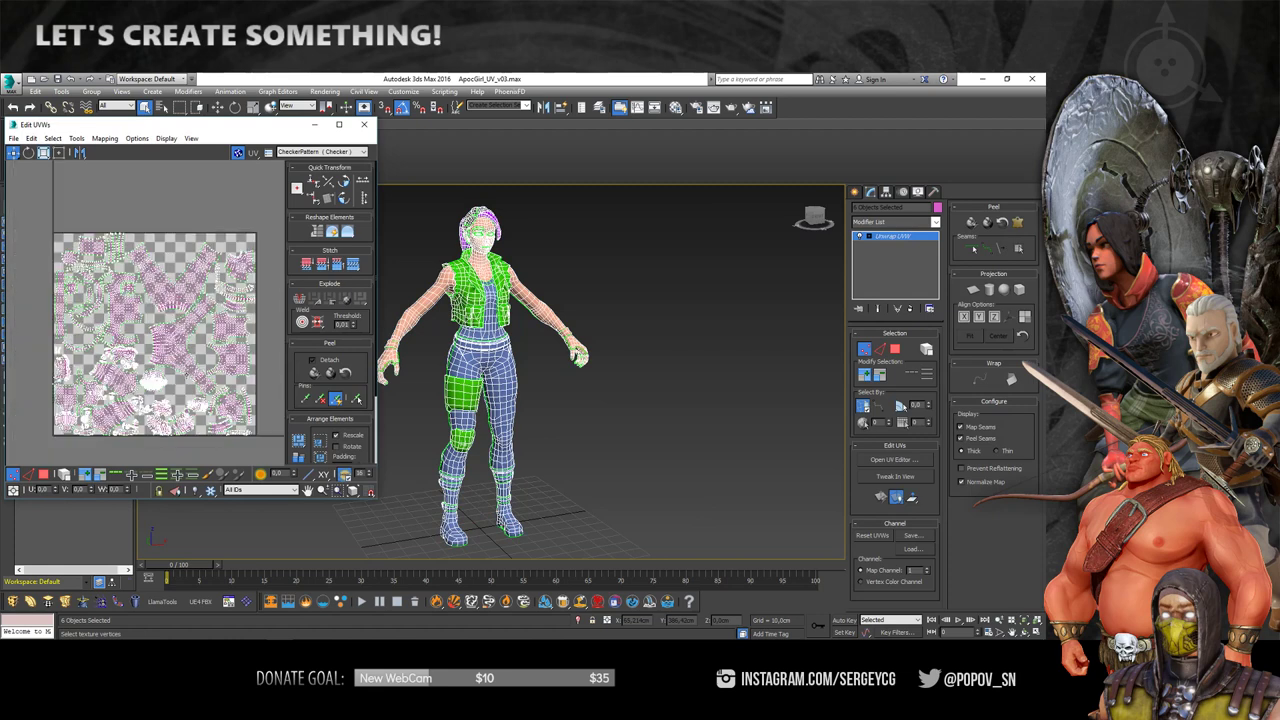
pyautogui.click(298, 442)
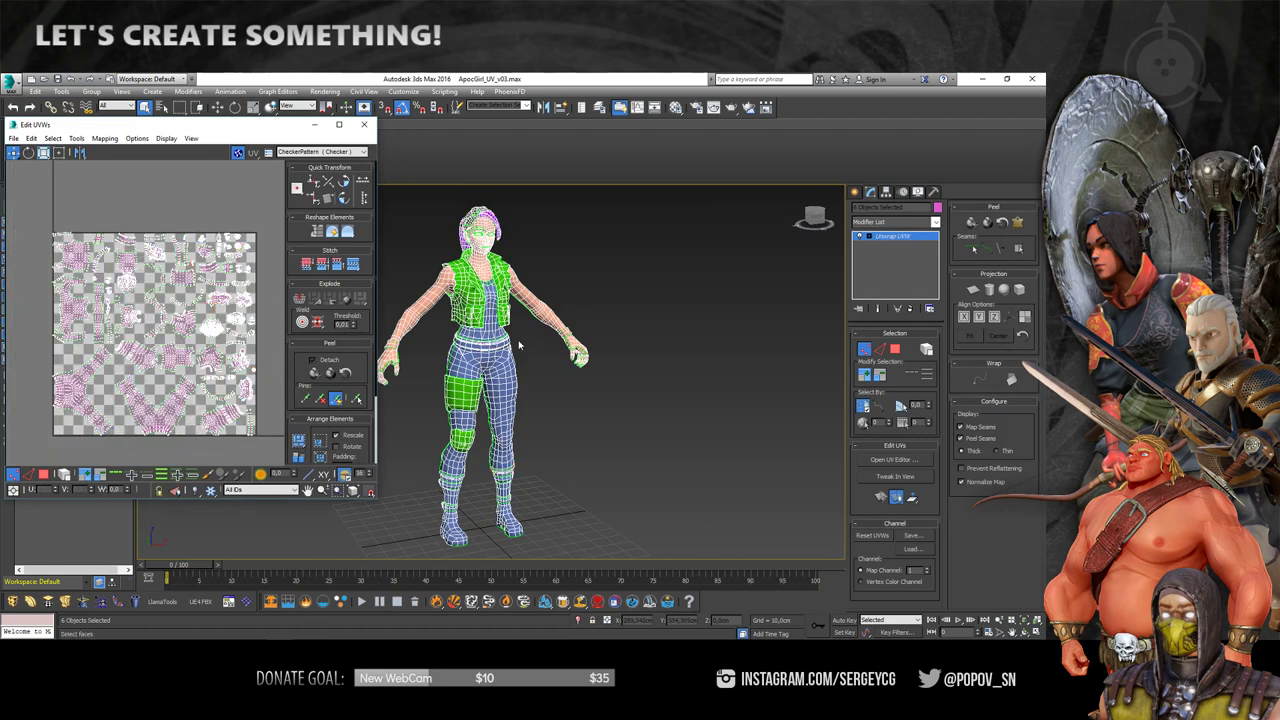
pyautogui.rightClick(480, 360)
pyautogui.click(504, 372)
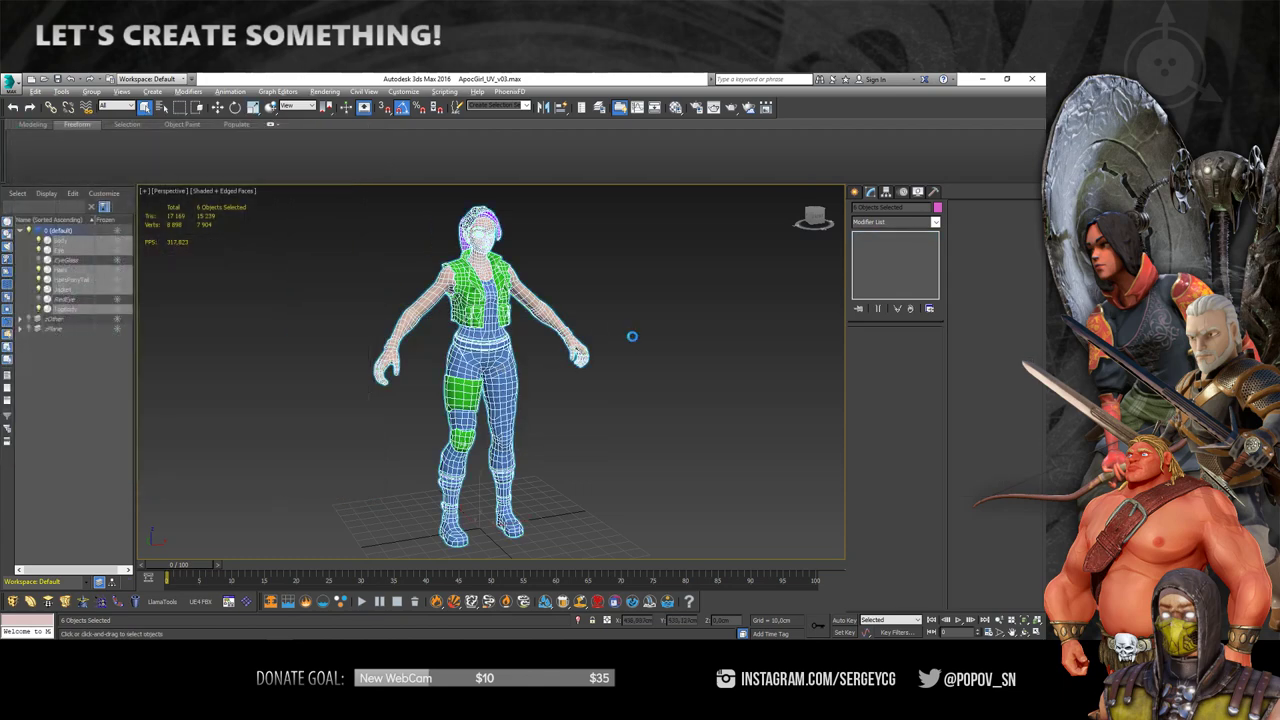
# - Re-export the selection over ApocGirl.FBX, confirm the replacement, and switch to Unfold3D
pyautogui.hotkey('ctrl', 'e')
pyautogui.doubleClick(504, 254)
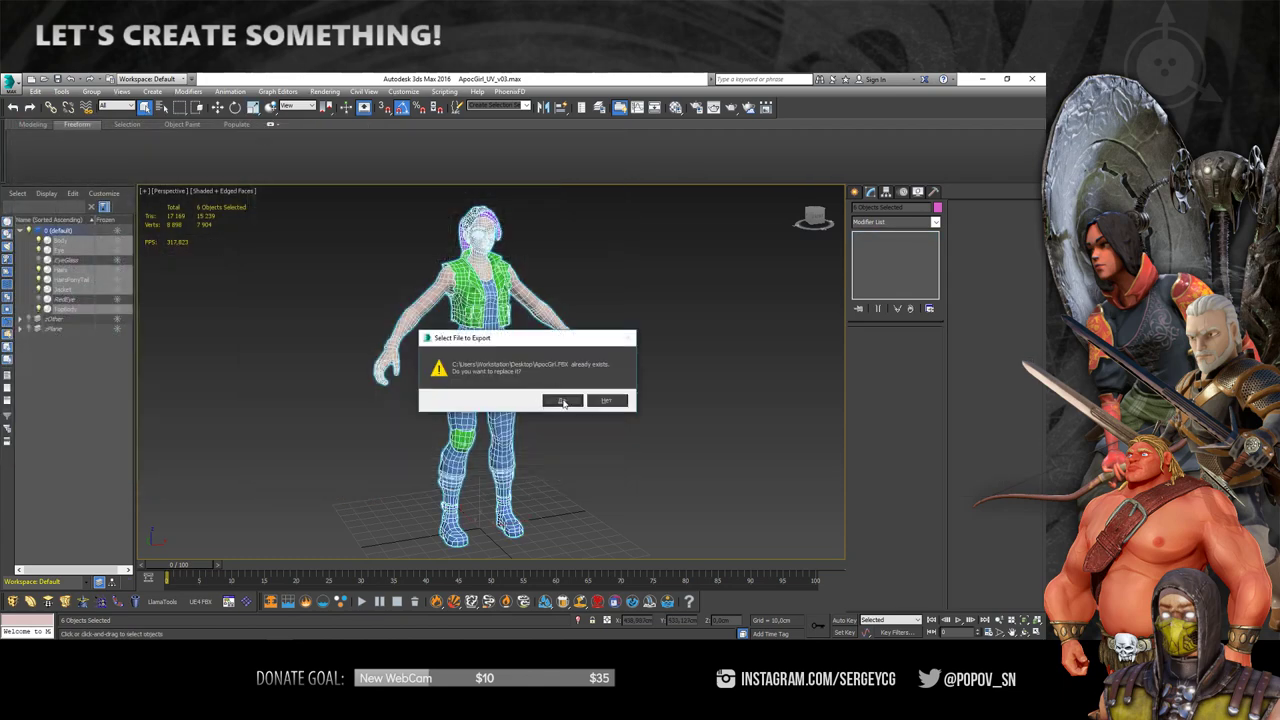
pyautogui.click(544, 400)
pyautogui.click(603, 505)
pyautogui.click(601, 508)
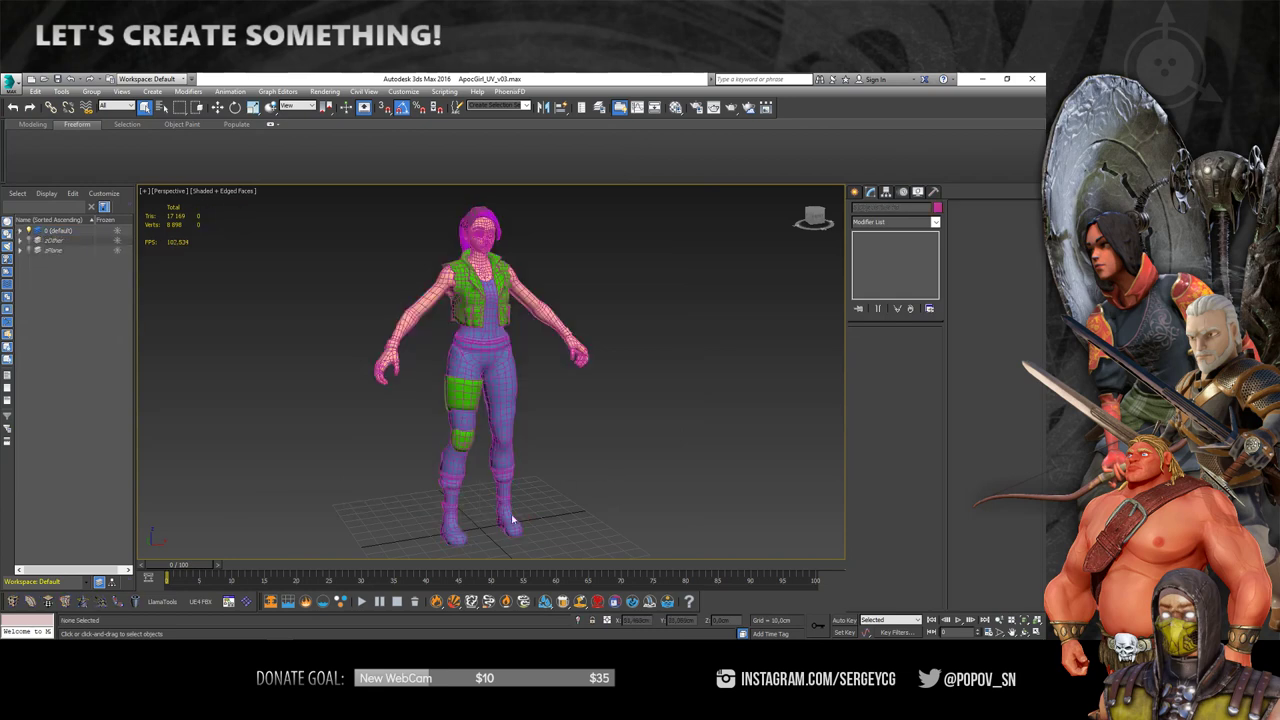
pyautogui.hotkey('alt', 'Tab')
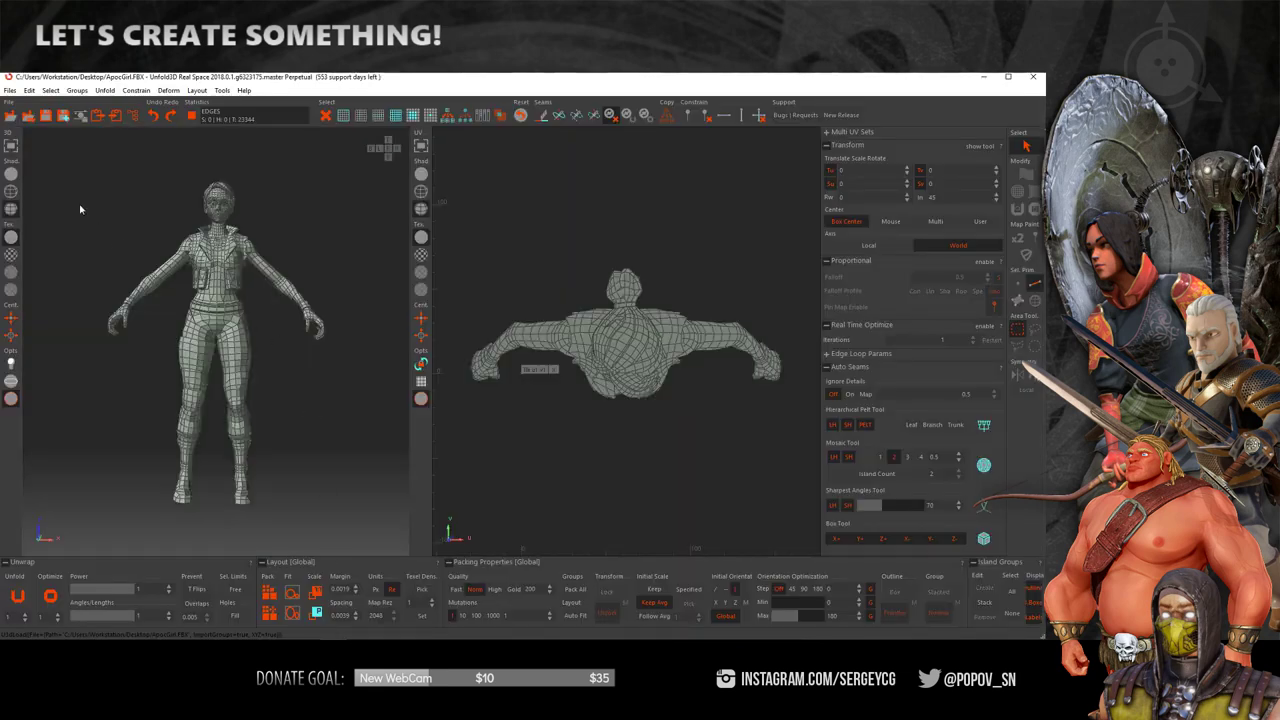
# - Load ApocGirl.FBX into Unfold3D through File > Open
pyautogui.click(14, 118)
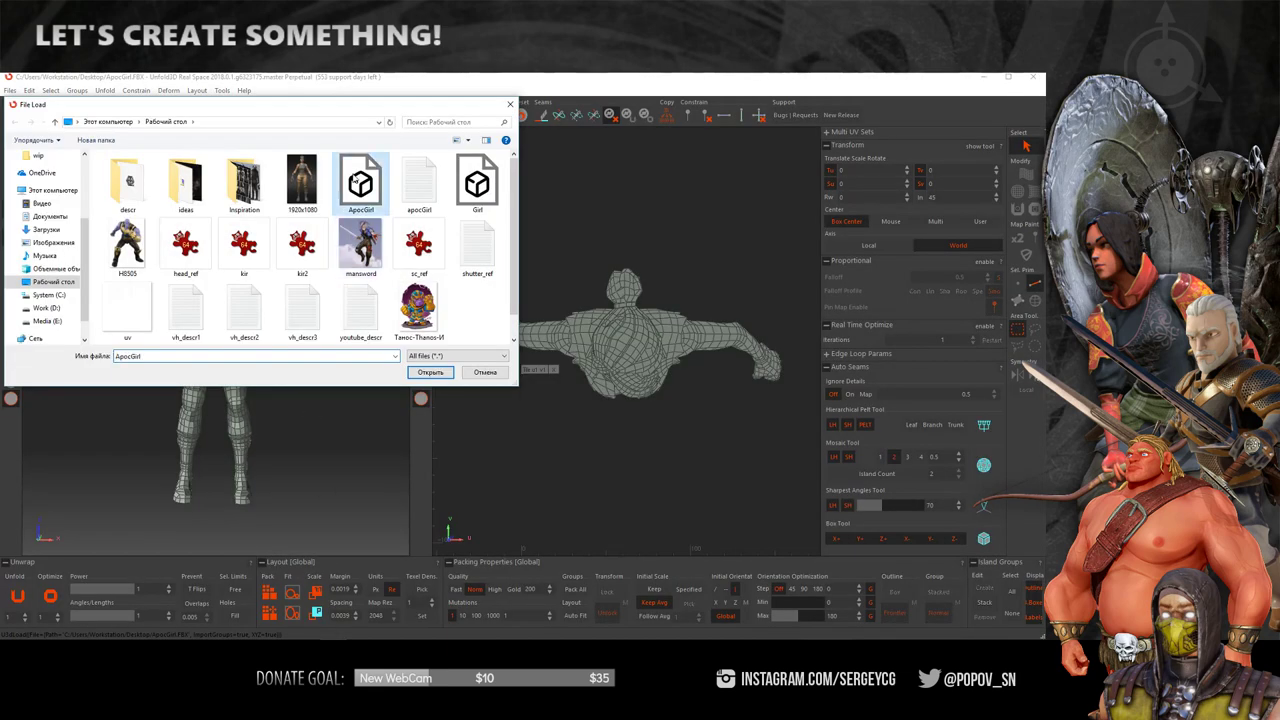
pyautogui.doubleClick(366, 205)
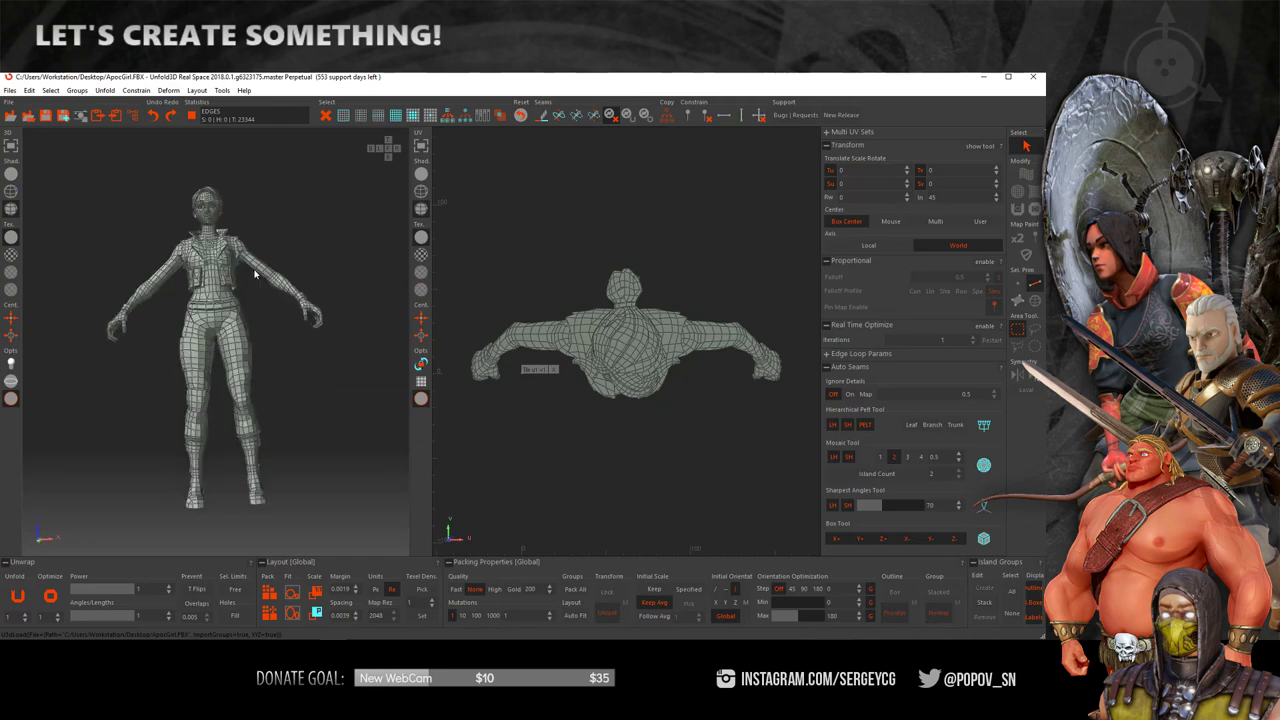
pyautogui.scroll(-2, 257, 292)
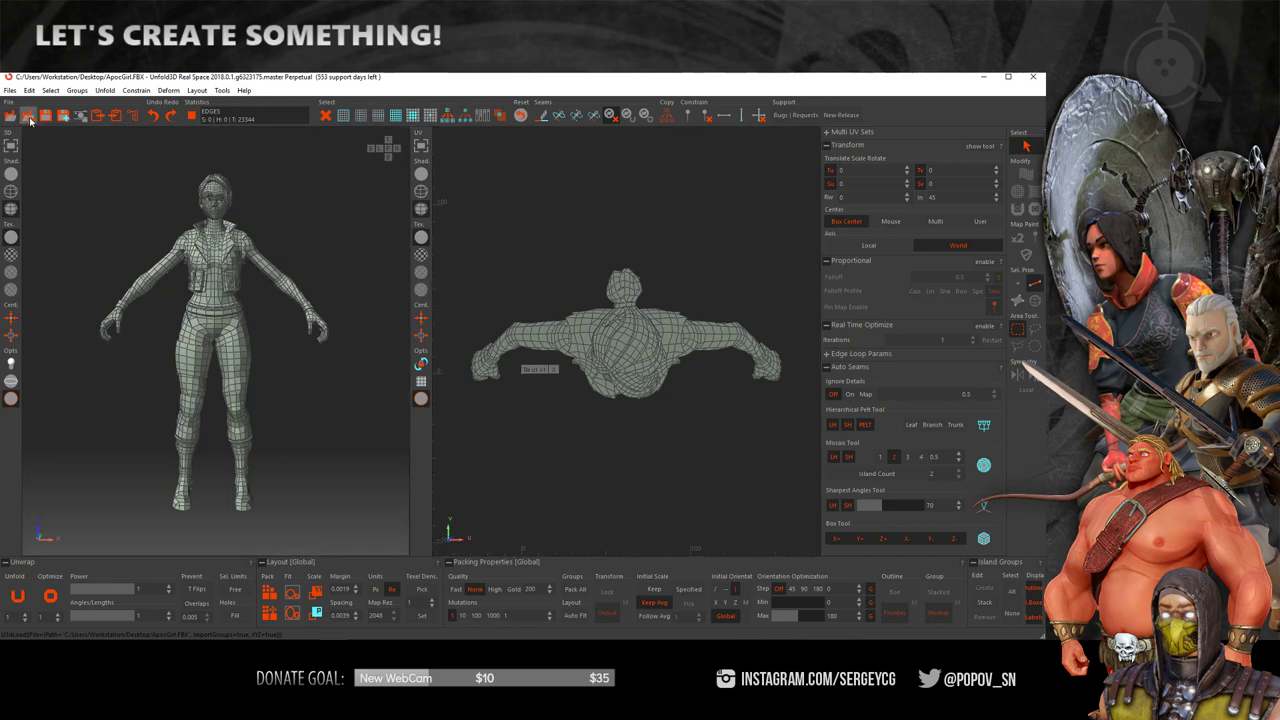
# - Reload the updated ApocGirl.FBX so its repacked UV islands appear in the UV view
pyautogui.click(10, 91)
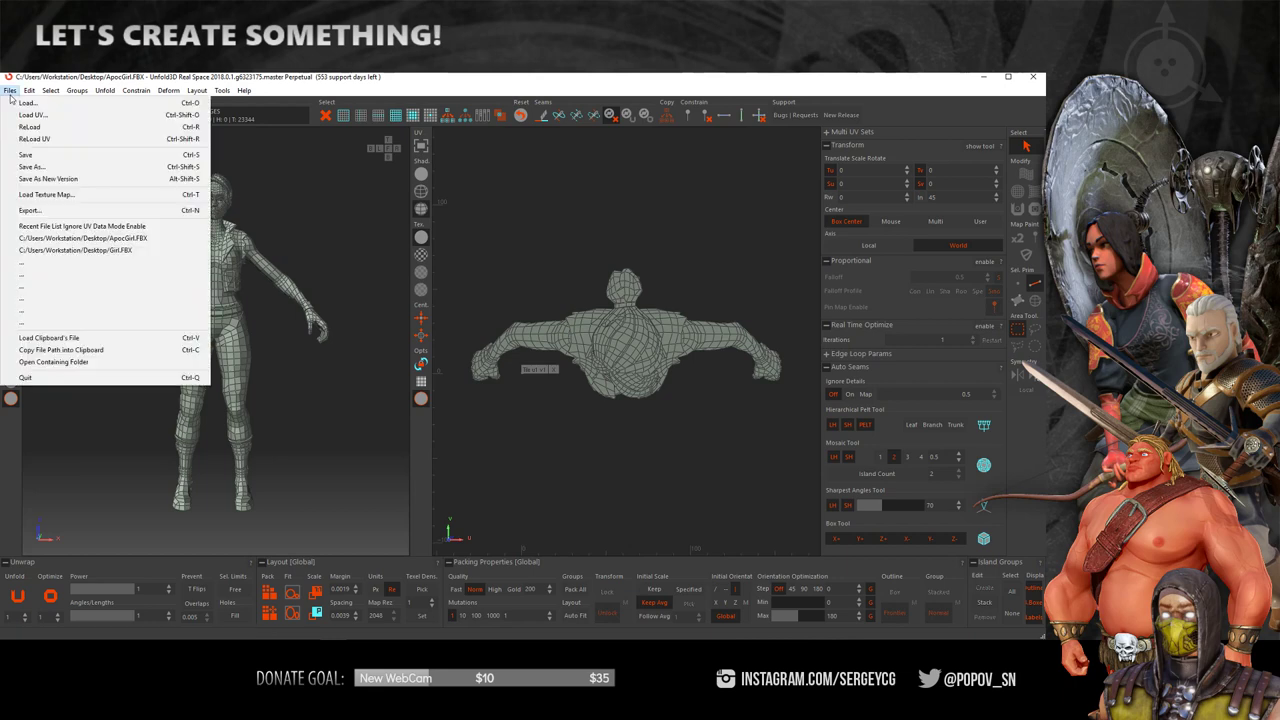
pyautogui.click(40, 115)
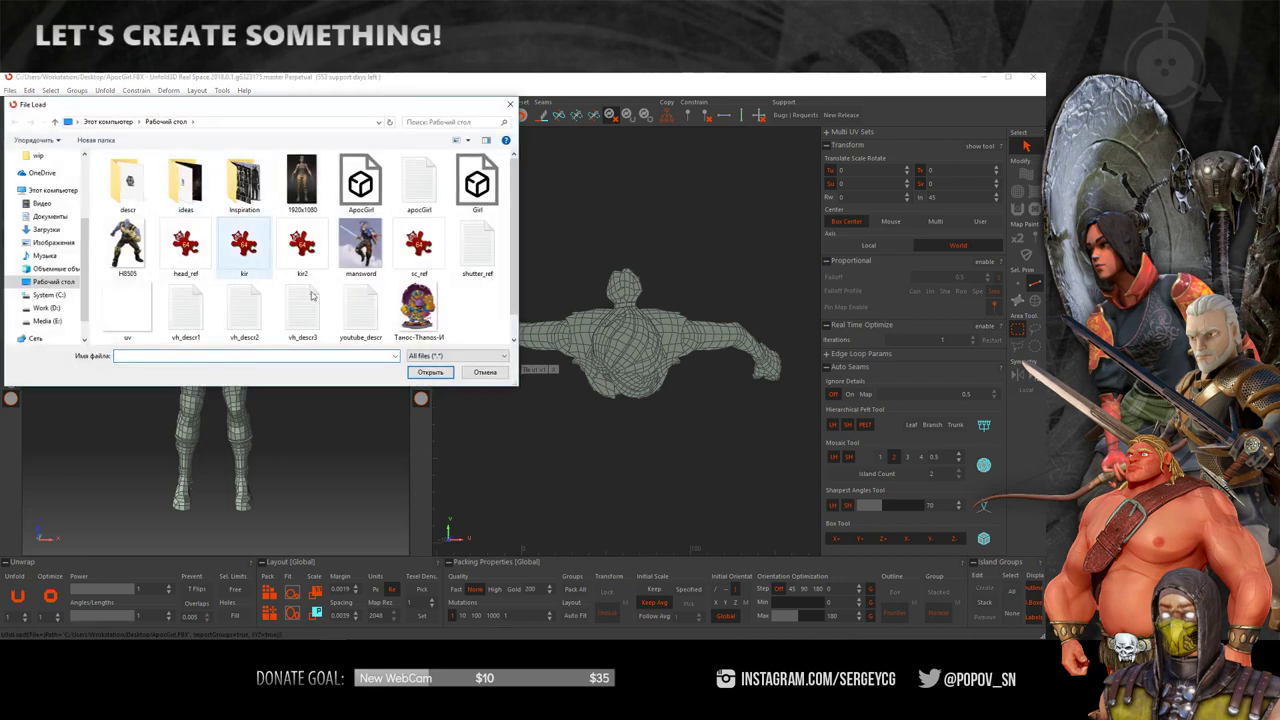
pyautogui.doubleClick(362, 192)
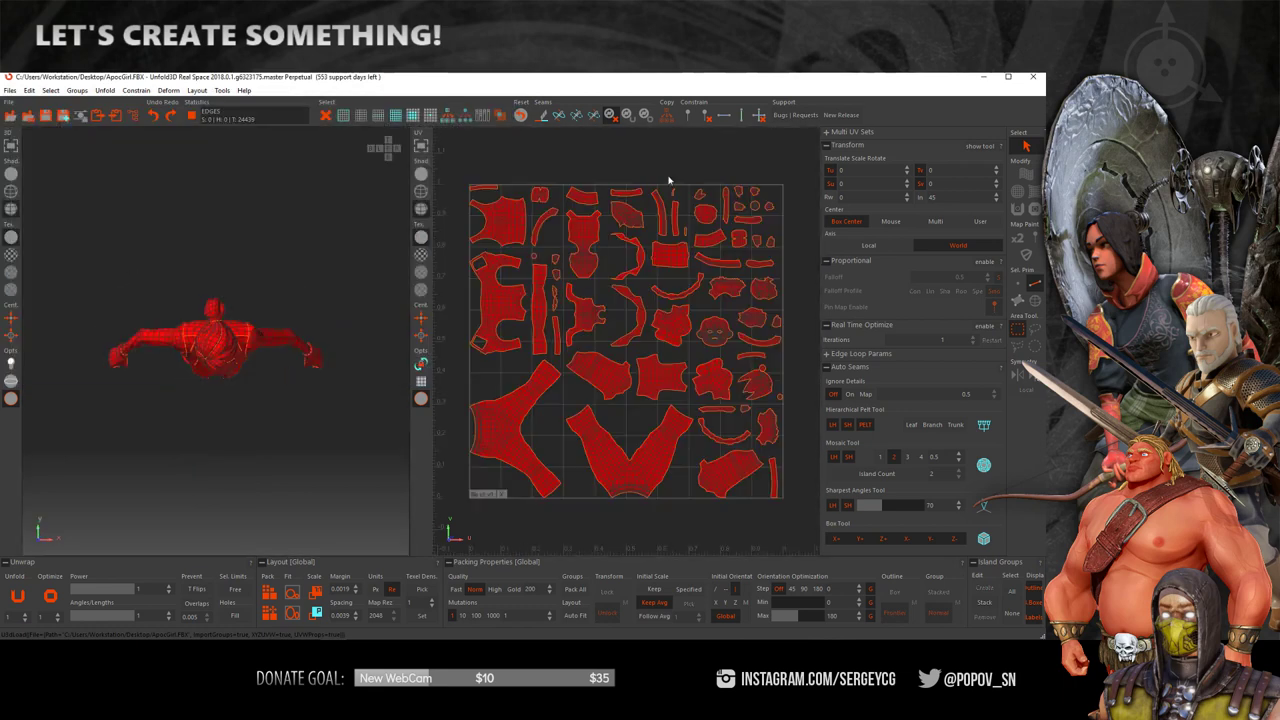
# - Orbit to a front view of the whole character and review the Keyboard Mouse Customizer presets
pyautogui.moveTo(292, 422); pyautogui.dragTo(287, 293, button='middle')
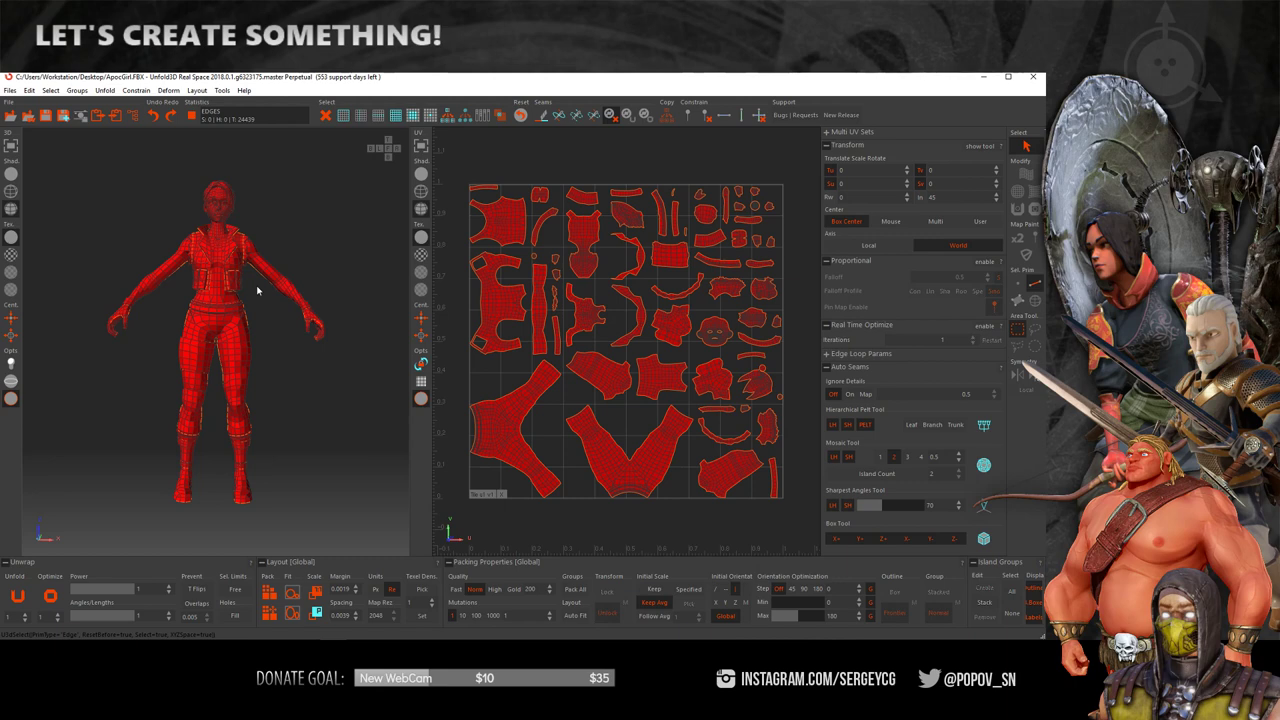
pyautogui.click(29, 90)
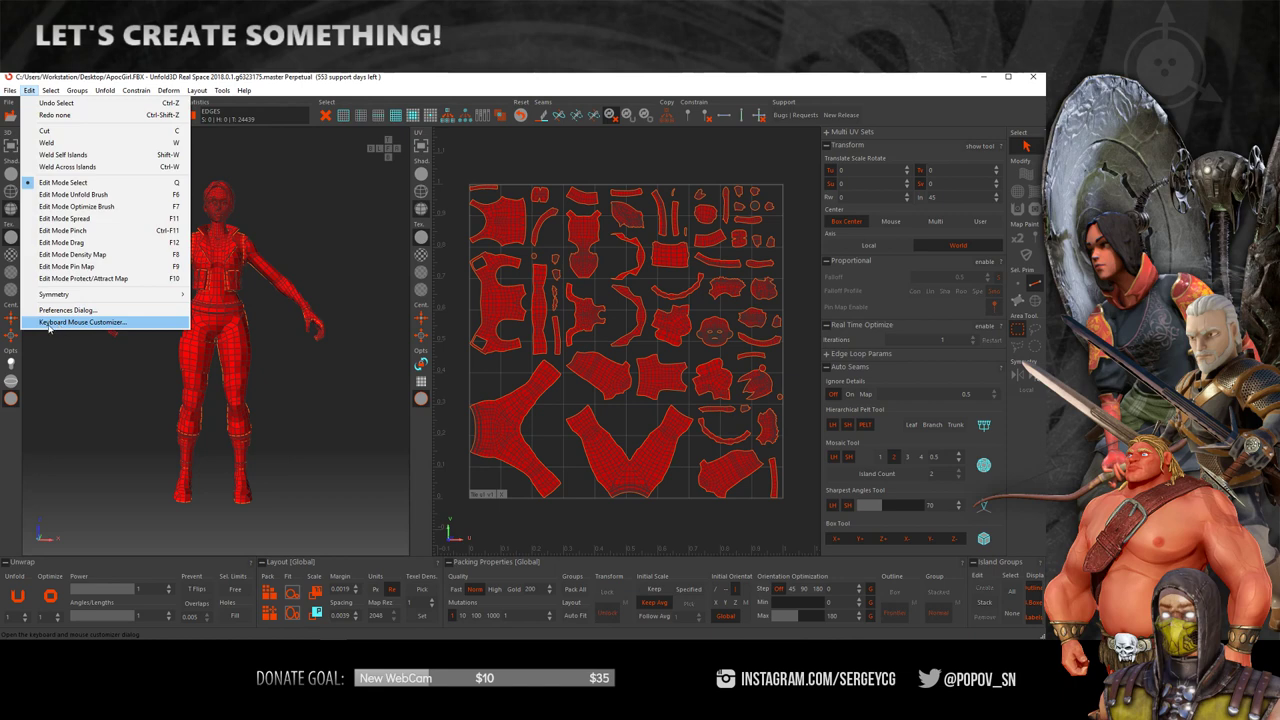
pyautogui.click(87, 323)
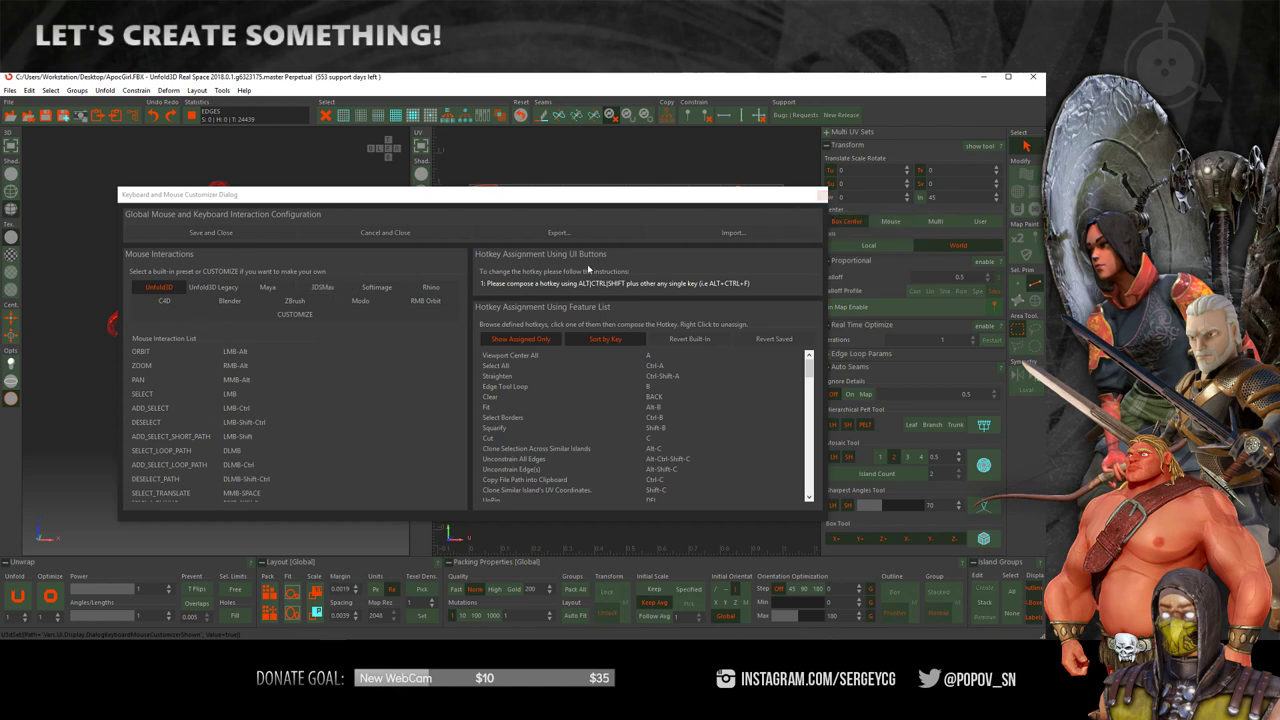
pyautogui.click(820, 195)
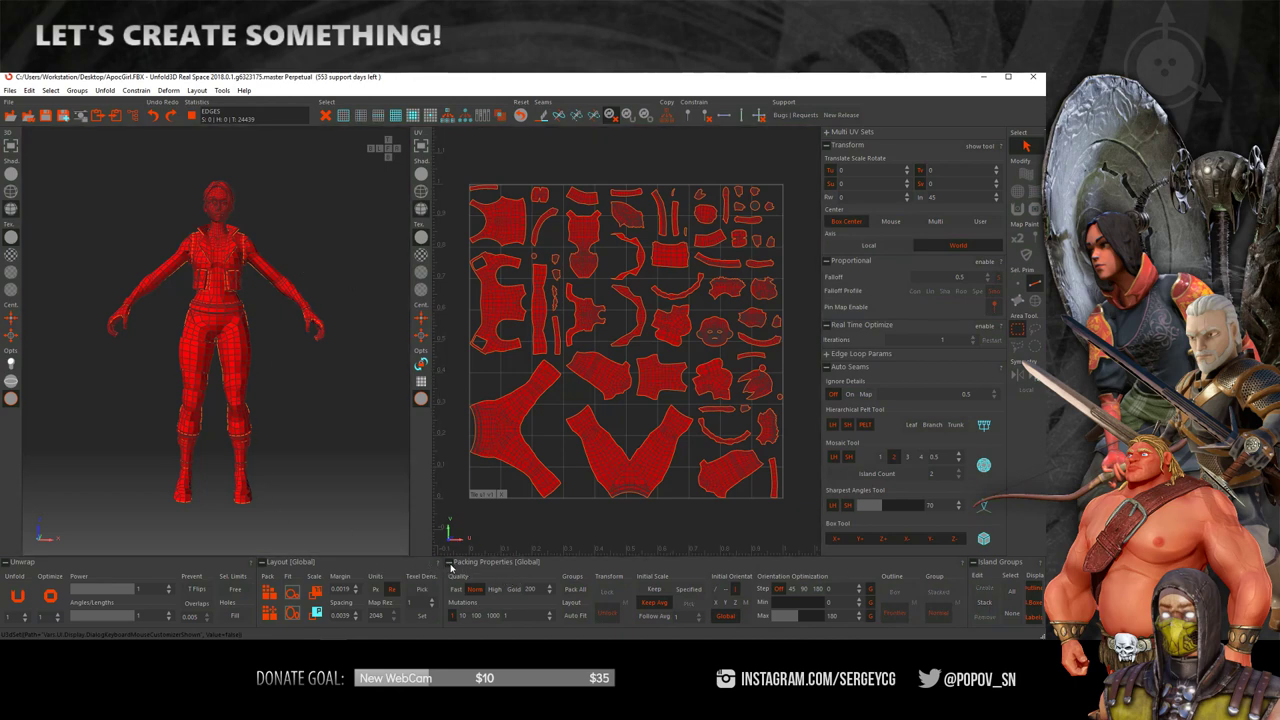
# - Set Color Display to Island Topo, restore Packing Properties and clear the selection
pyautogui.click(483, 563)
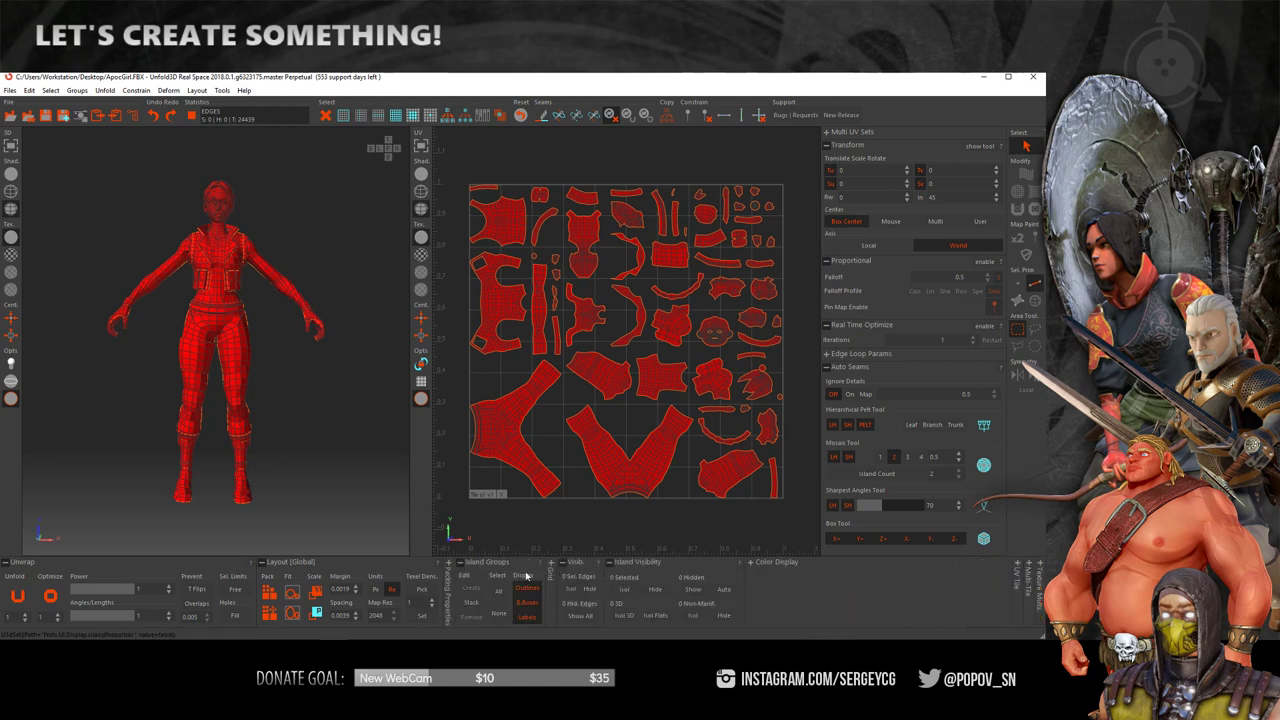
pyautogui.click(779, 563)
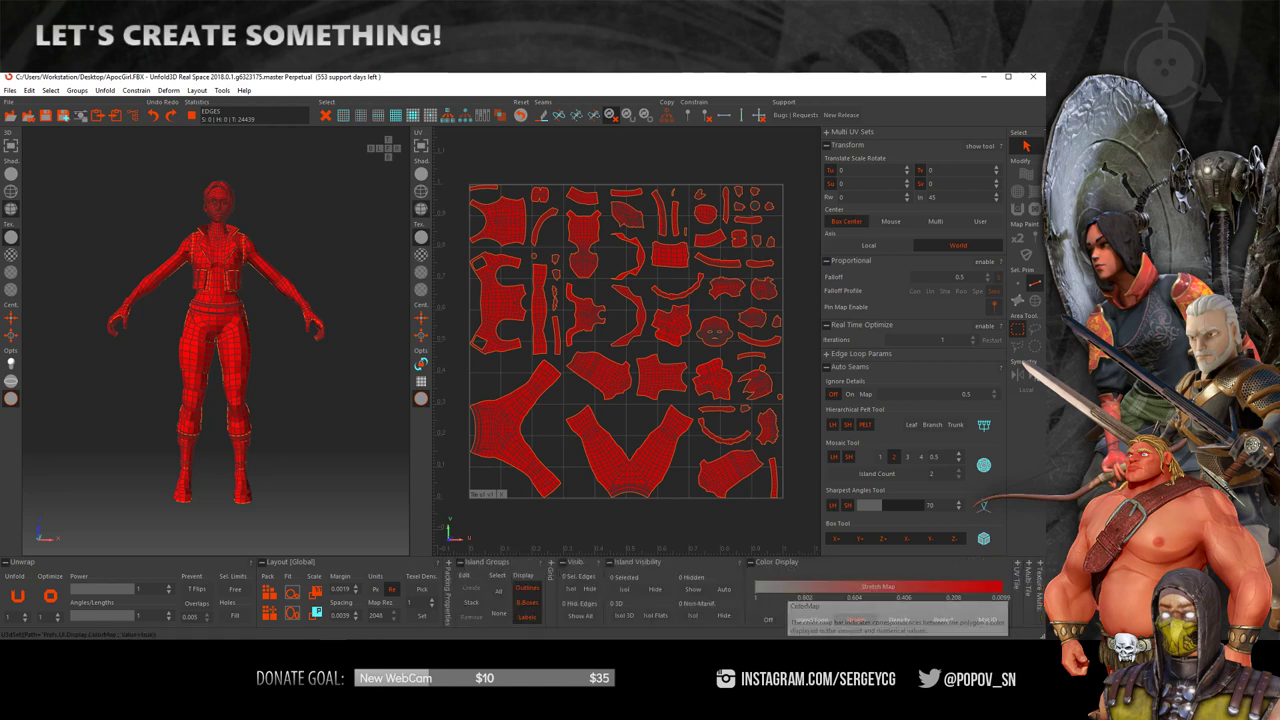
pyautogui.click(811, 619)
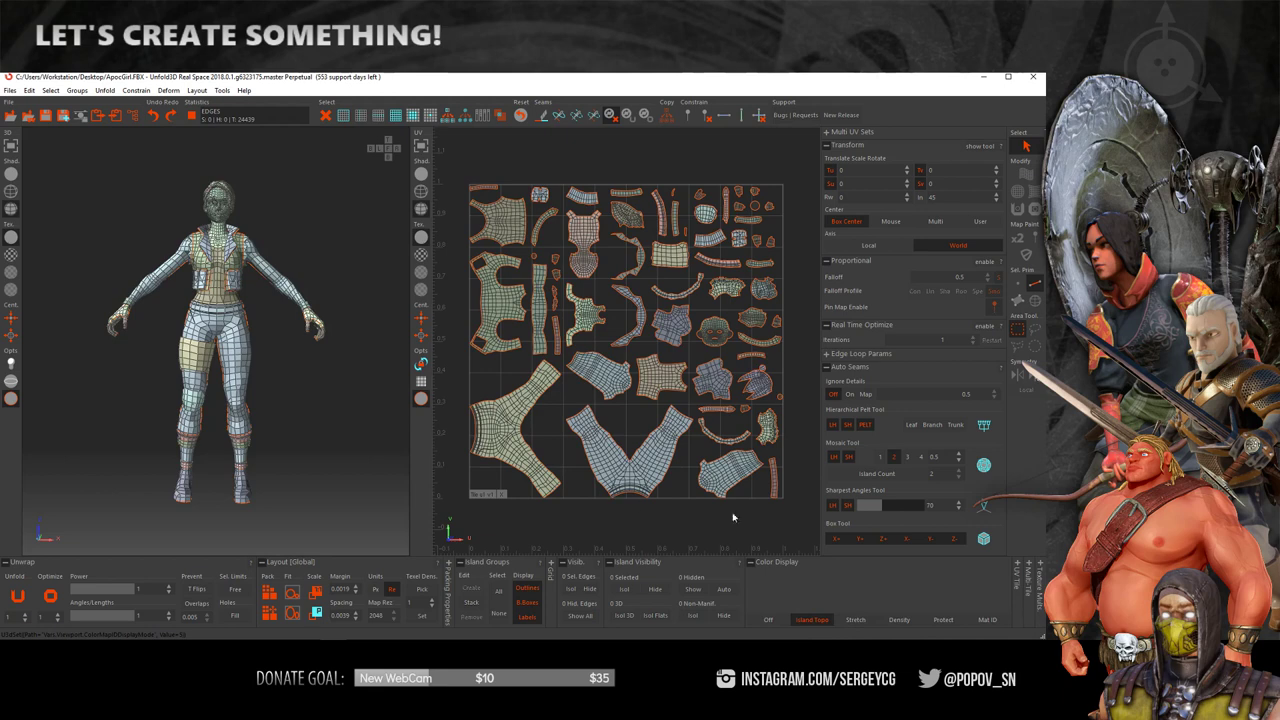
pyautogui.click(751, 563)
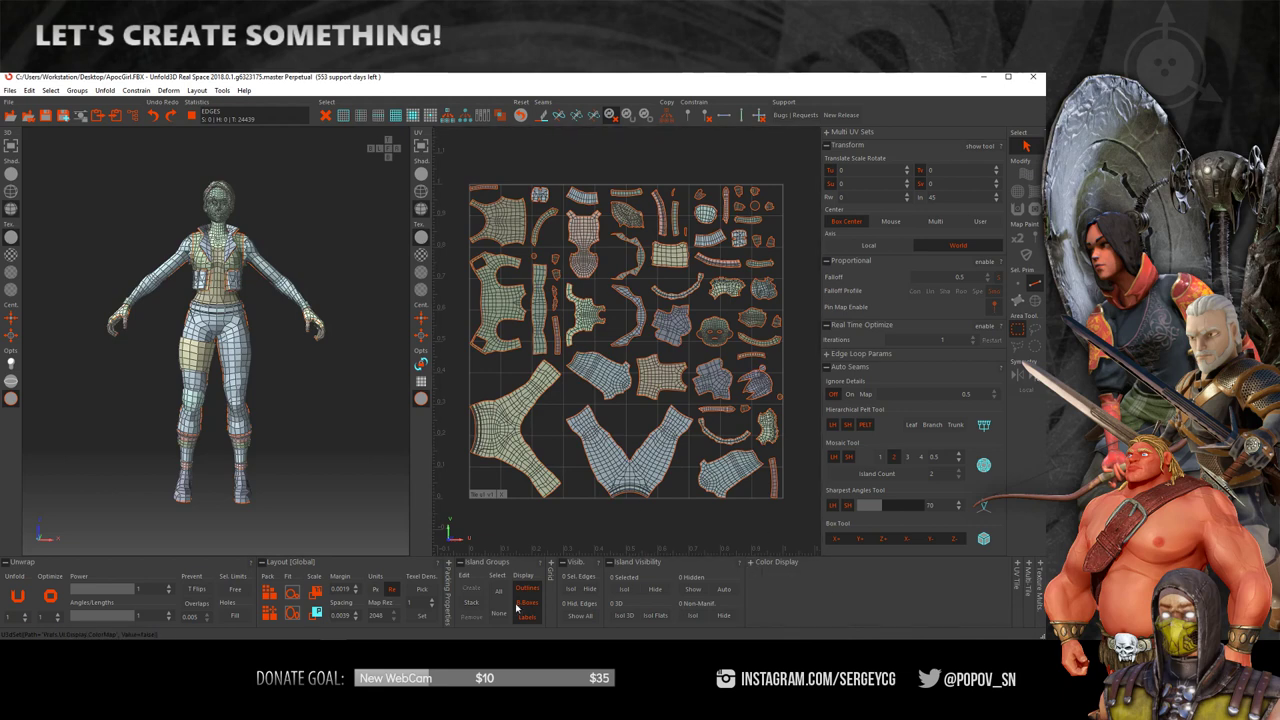
pyautogui.click(450, 566)
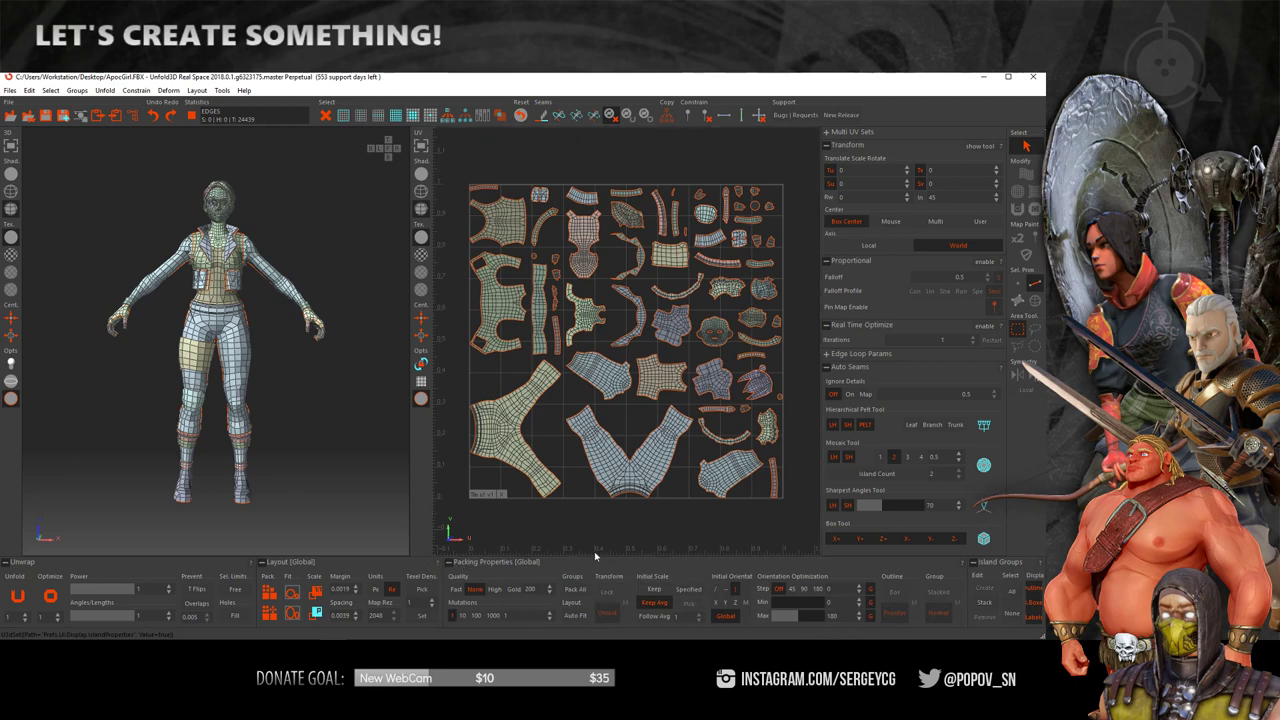
pyautogui.click(338, 379)
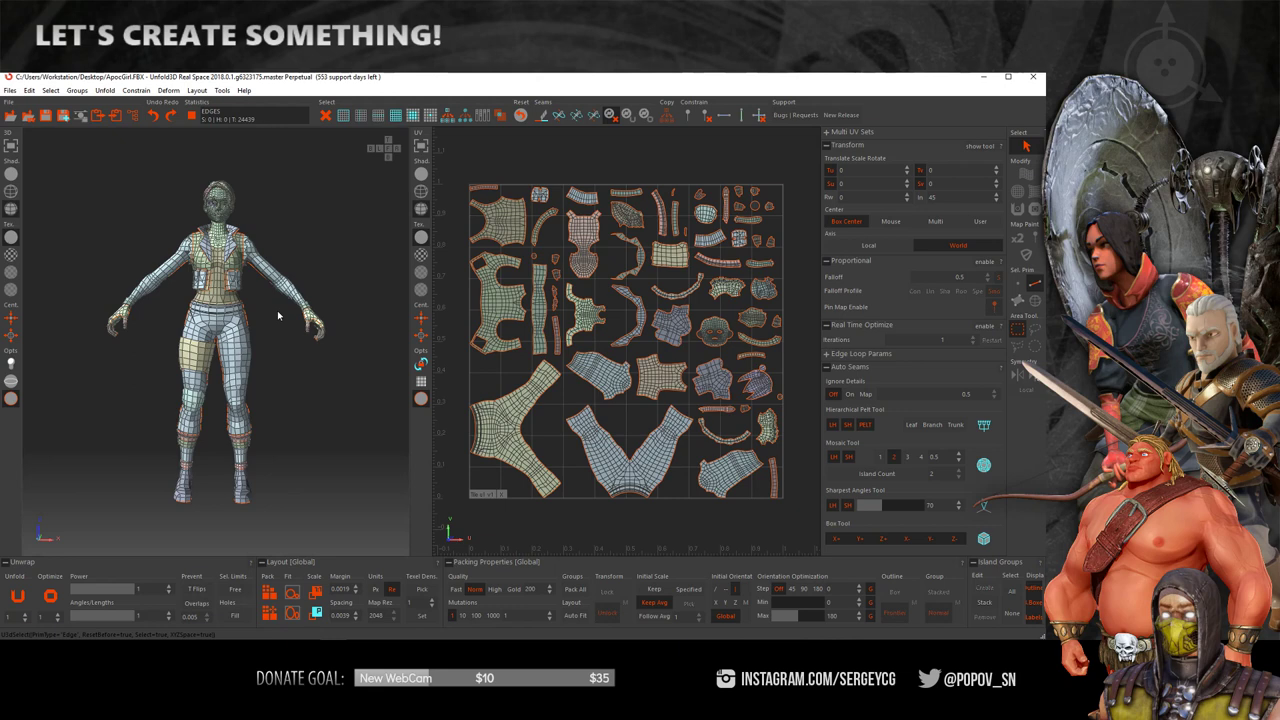
# - Cycle the shading through wireframe modes and display the checker texture on the model
pyautogui.click(11, 174)
pyautogui.click(11, 191)
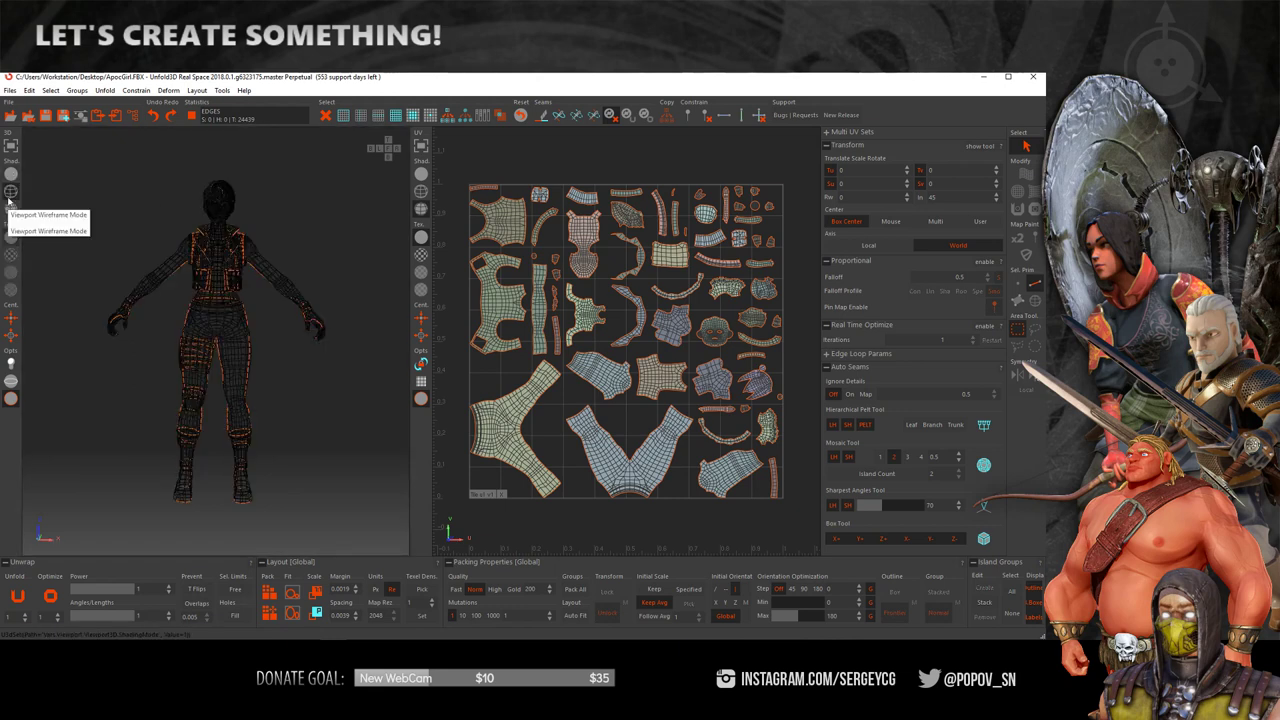
pyautogui.click(11, 208)
pyautogui.click(11, 254)
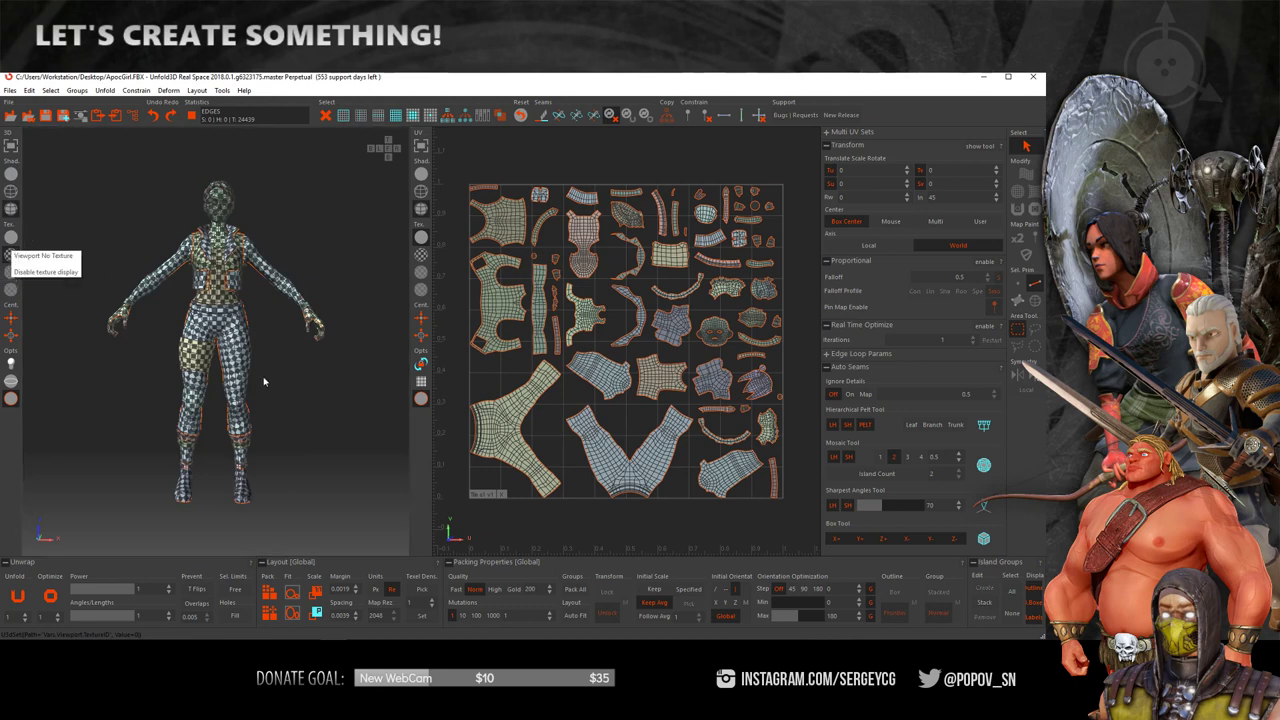
# - Toggle between full UV and full 3D layouts, ending in the side-by-side split view
pyautogui.click(421, 146)
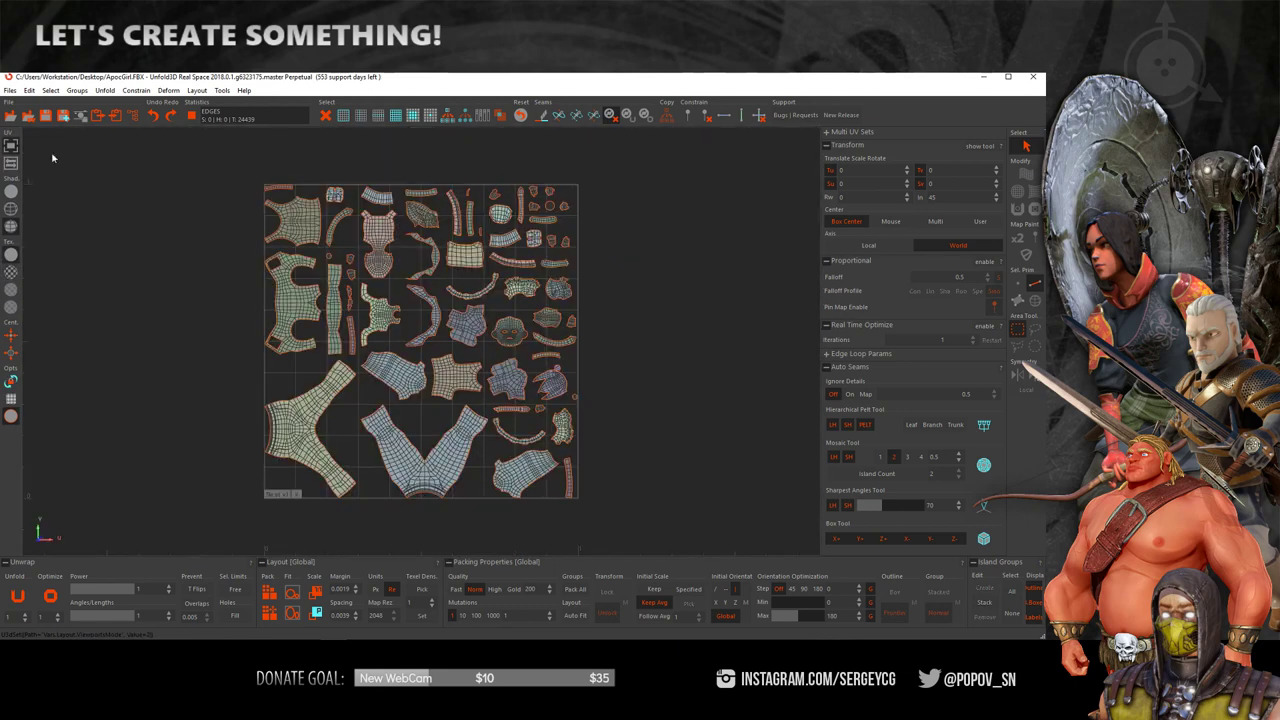
pyautogui.click(11, 145)
pyautogui.click(11, 145)
pyautogui.click(11, 145)
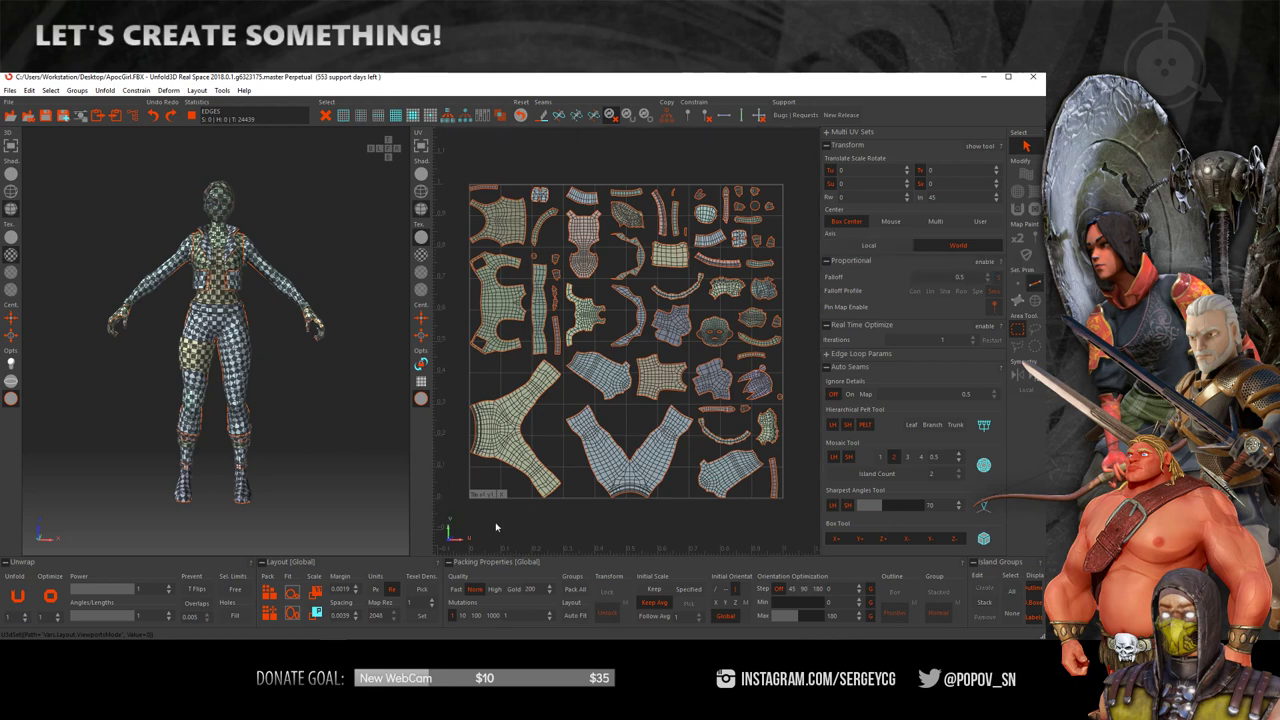
pyautogui.click(269, 594)
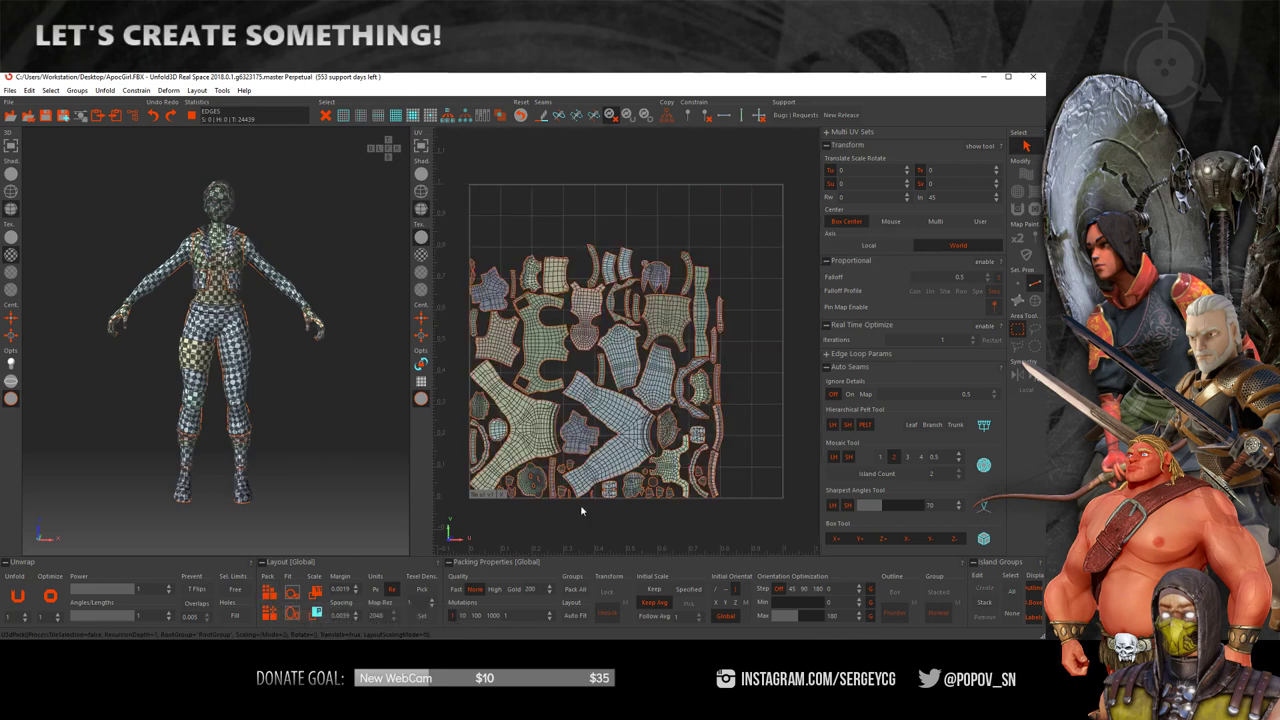
pyautogui.click(292, 592)
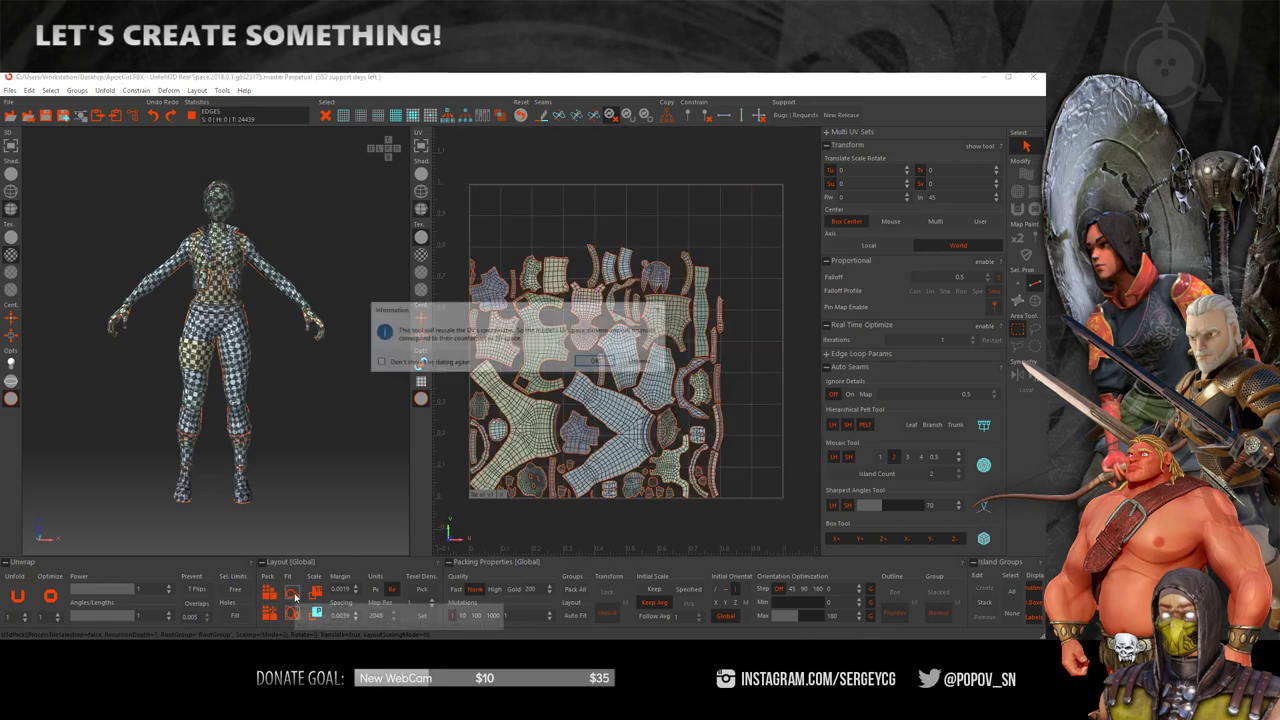
pyautogui.click(597, 361)
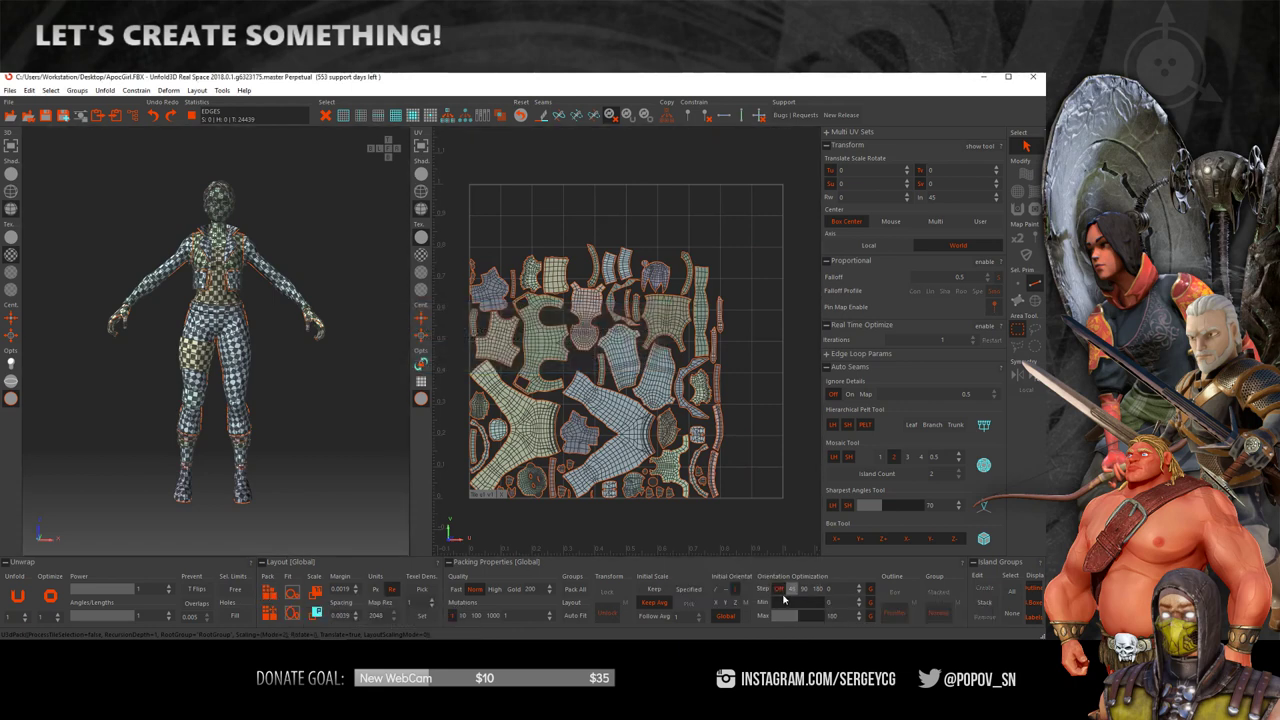
pyautogui.click(645, 530)
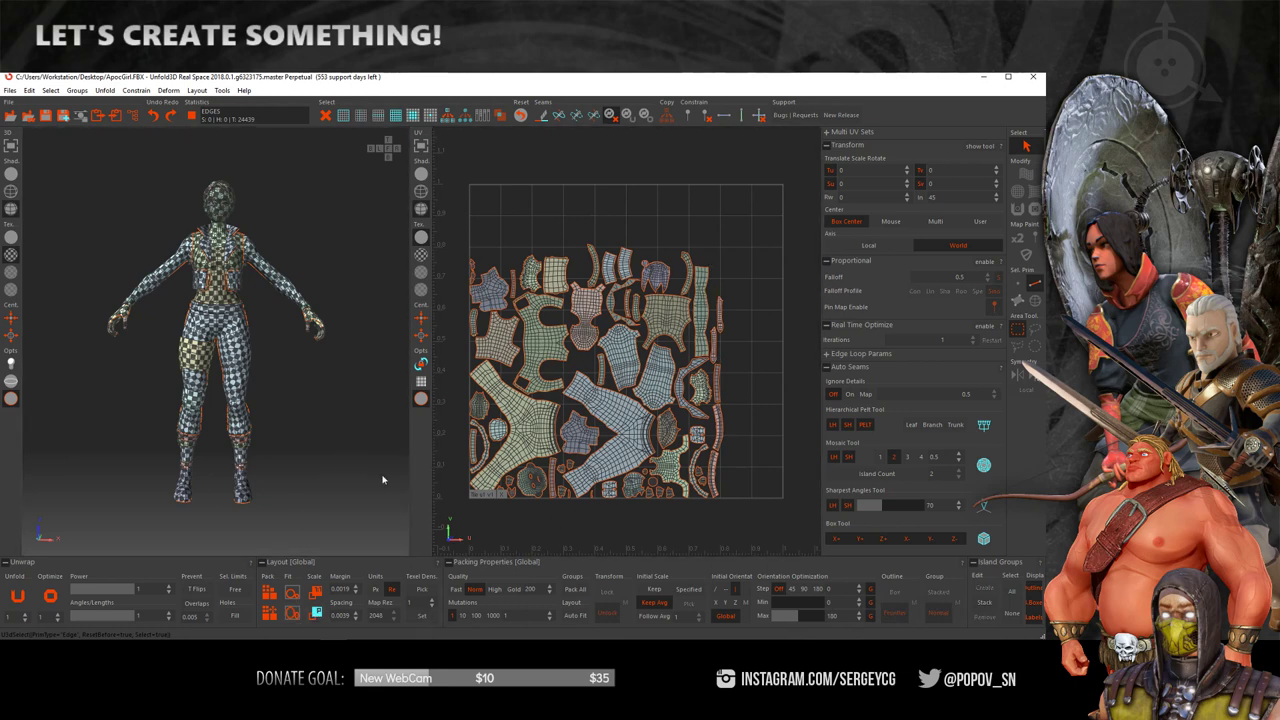
pyautogui.hotkey('ctrl', 'z')
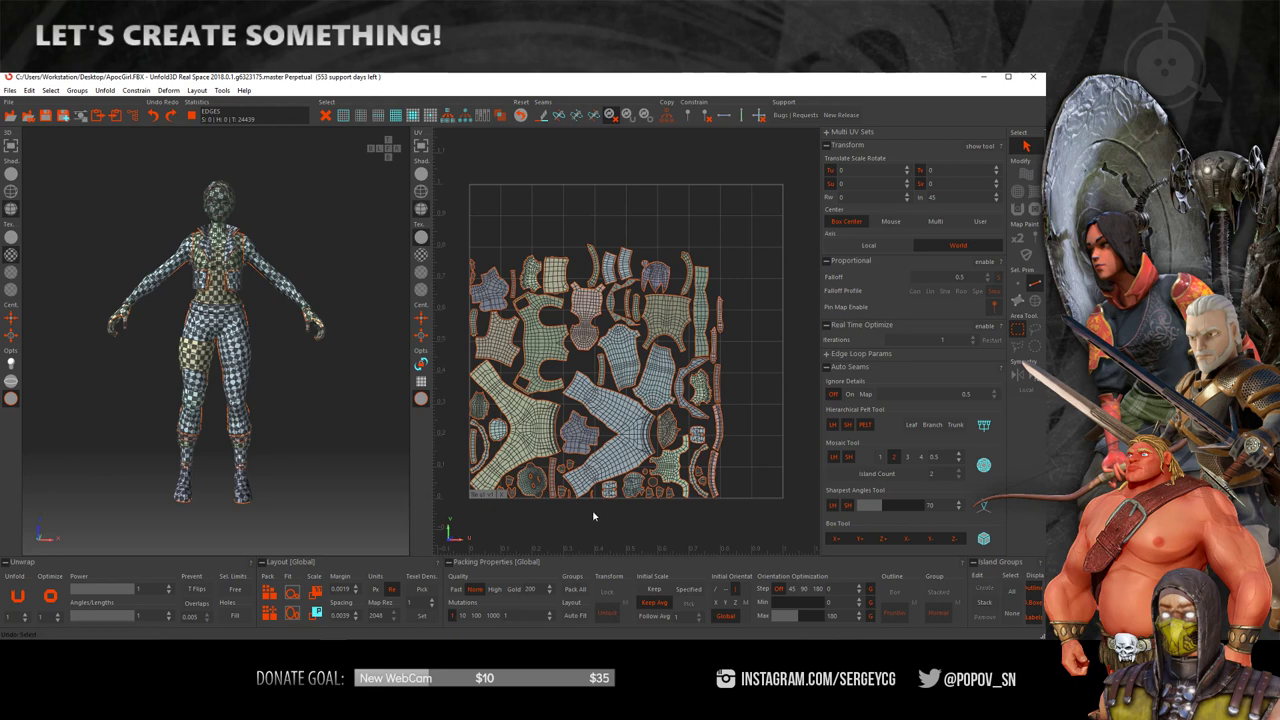
pyautogui.hotkey('ctrl', 'z')
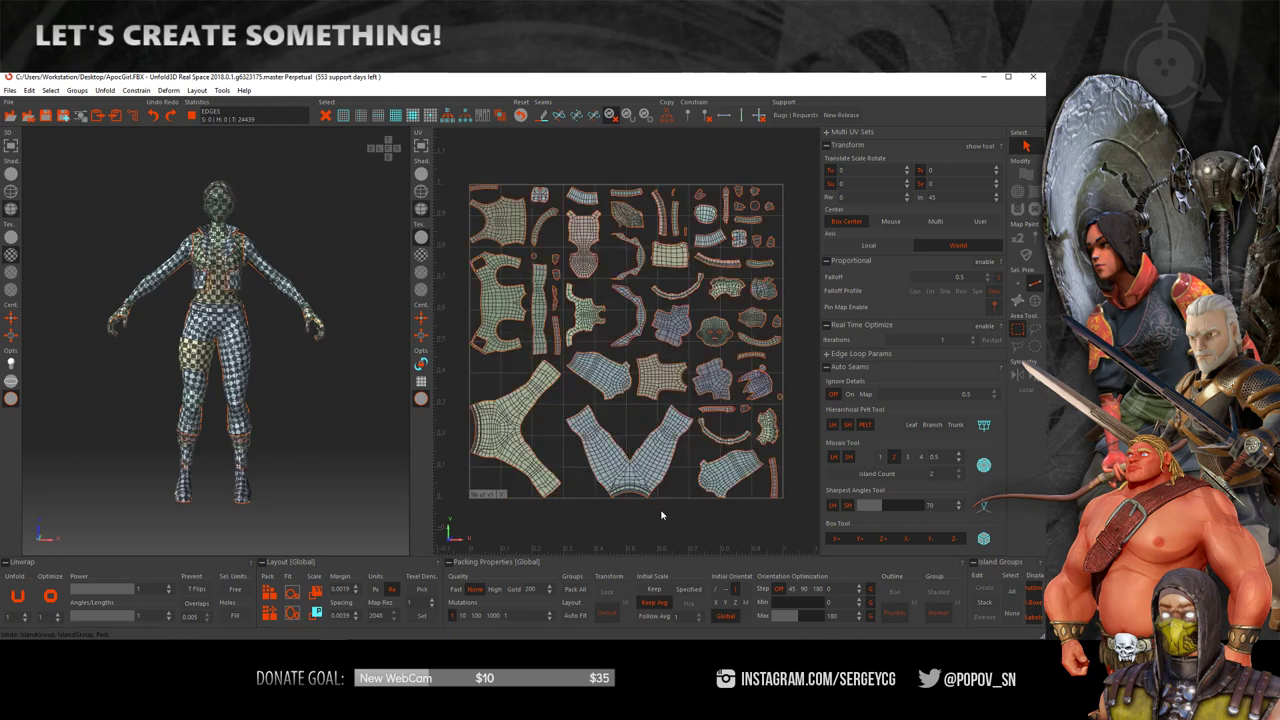
# - Change Undo History Size to 60 in Preferences and close the dialog
pyautogui.click(30, 90)
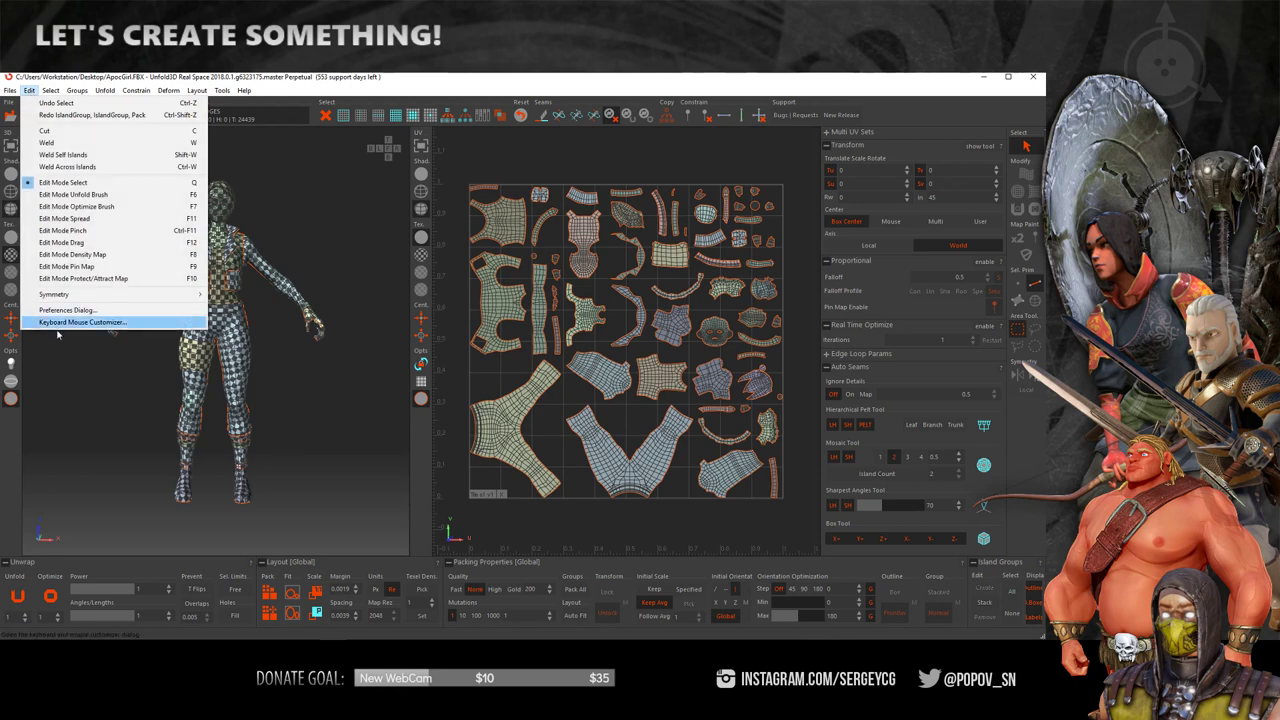
pyautogui.click(79, 311)
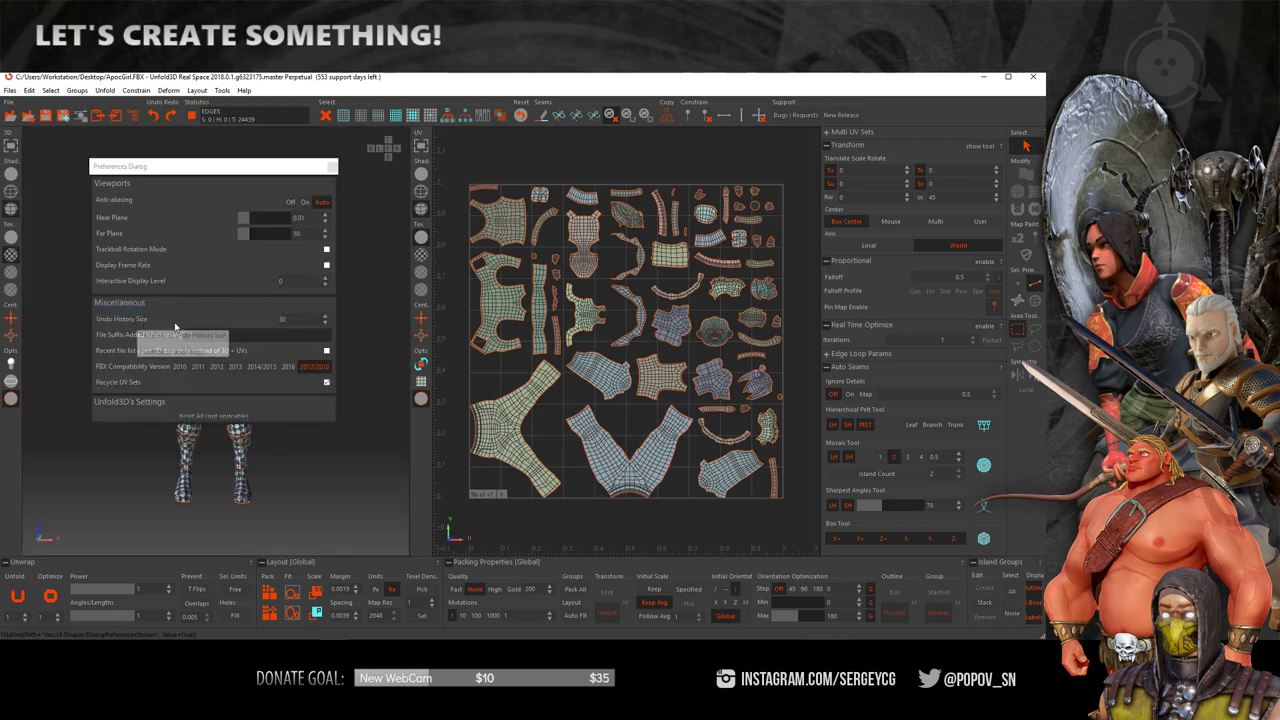
pyautogui.doubleClick(275, 322)
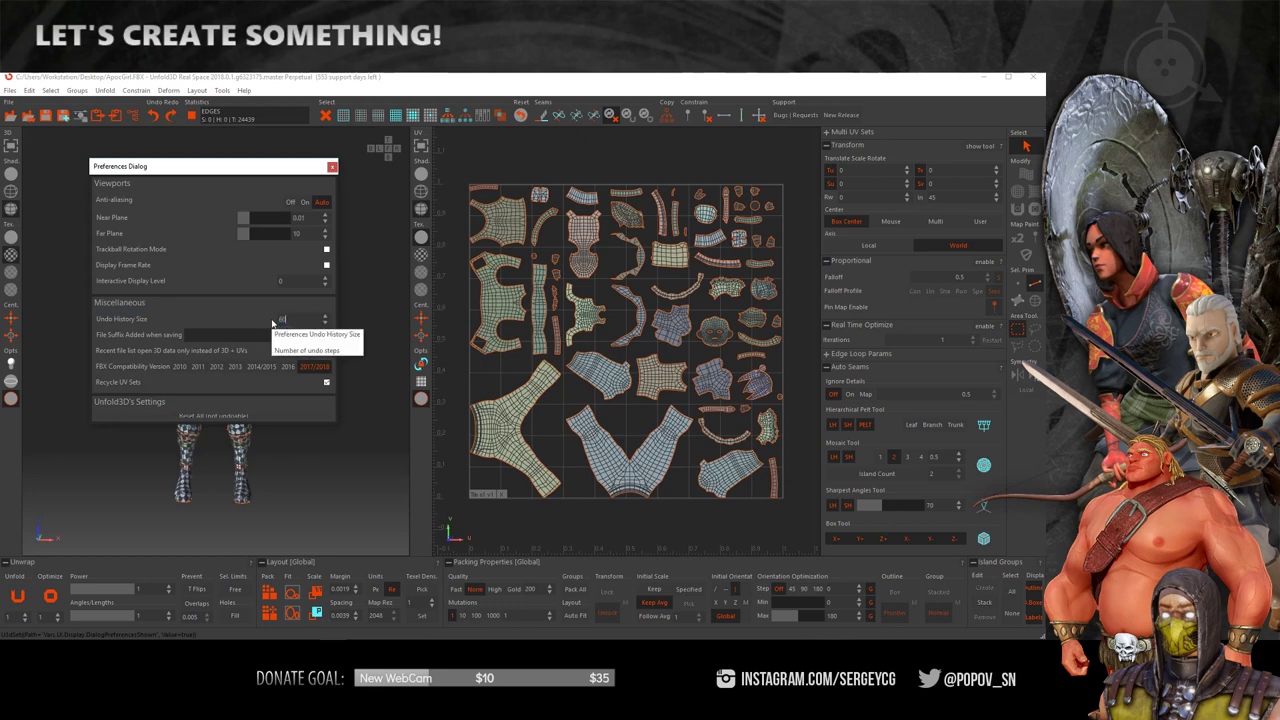
pyautogui.press('Return')
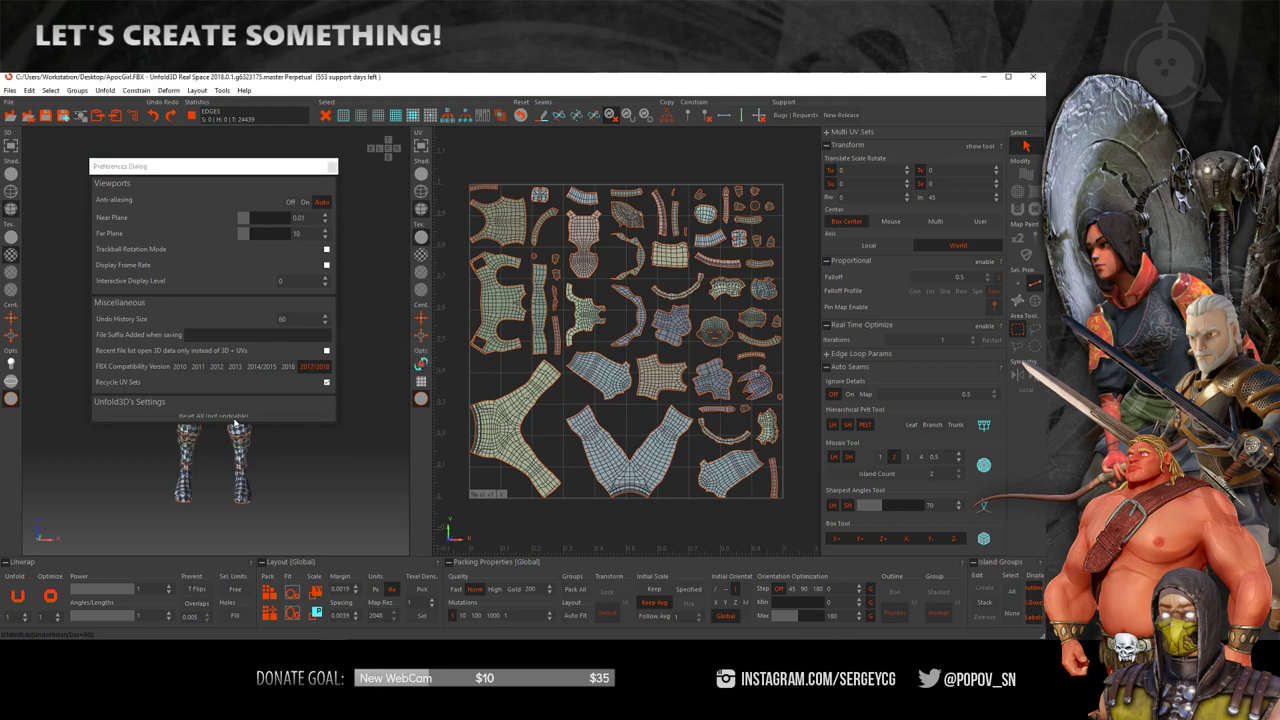
pyautogui.click(333, 167)
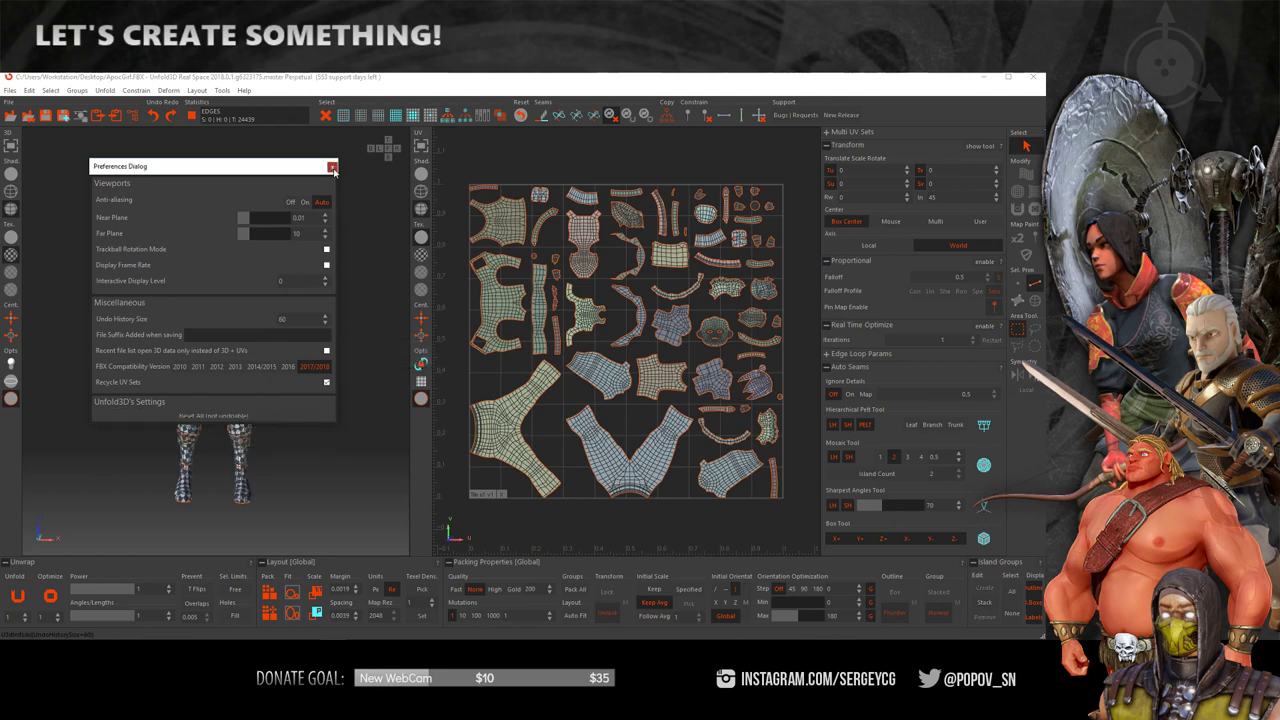
pyautogui.click(333, 167)
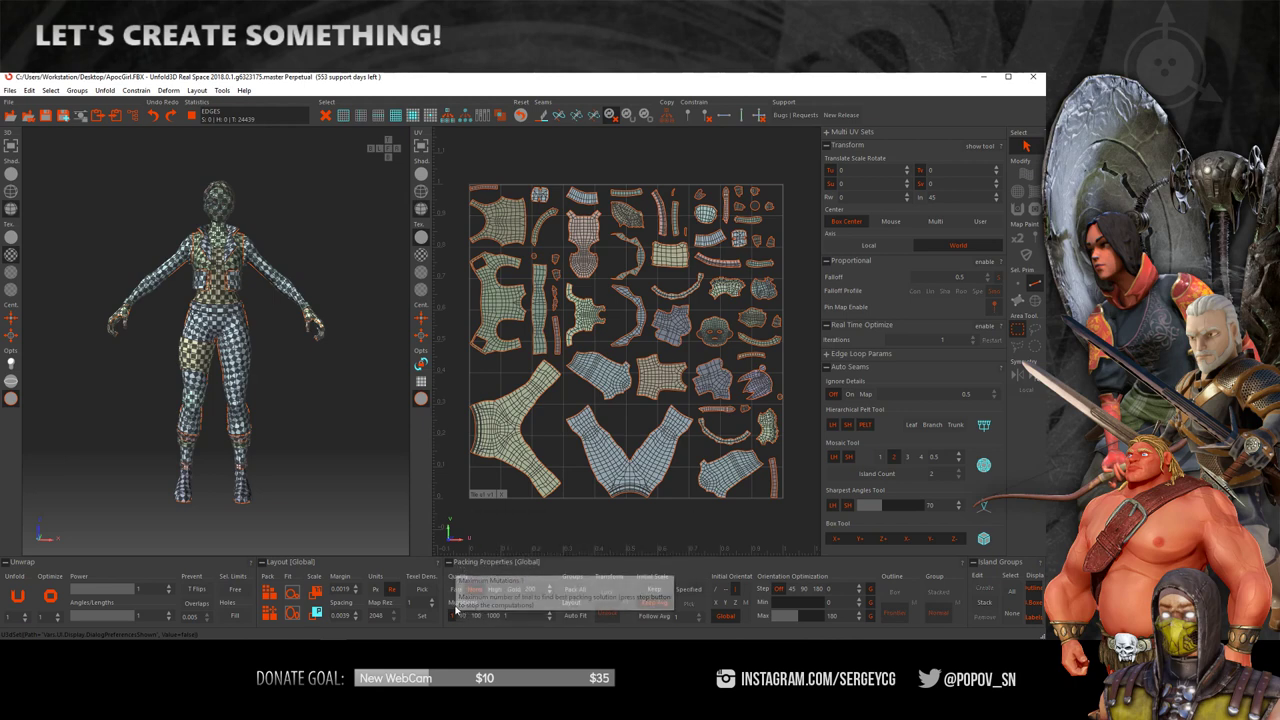
# - Enter 5 in the Packing Properties Mutations field
pyautogui.click(476, 615)
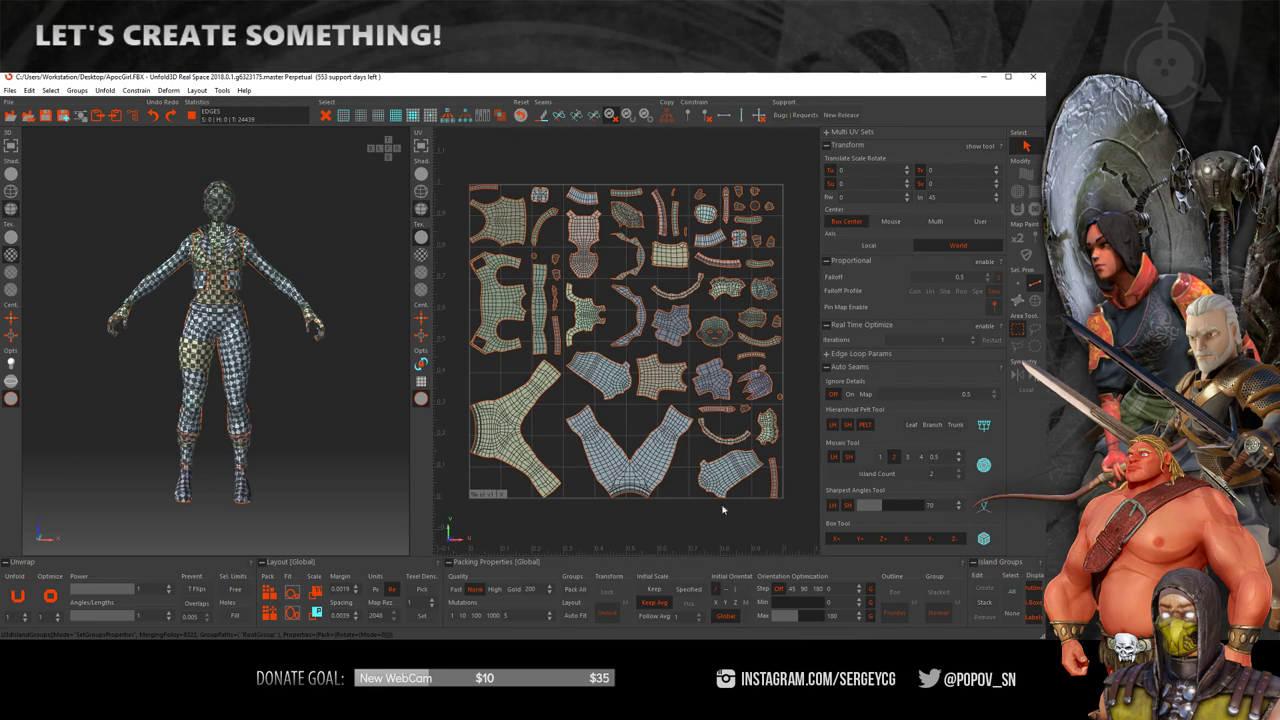
# - Select the head UV island in island mode, rotate it, and re-unfold it with U
pyautogui.click(715, 339)
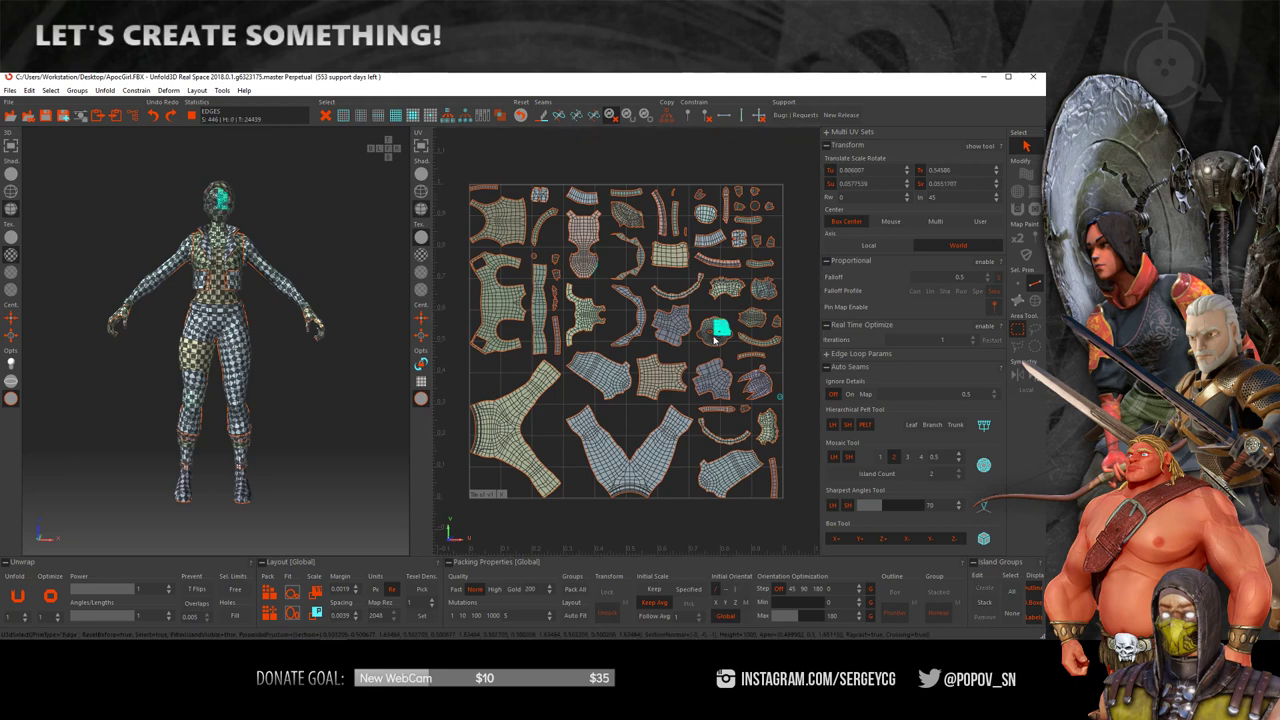
pyautogui.click(1036, 301)
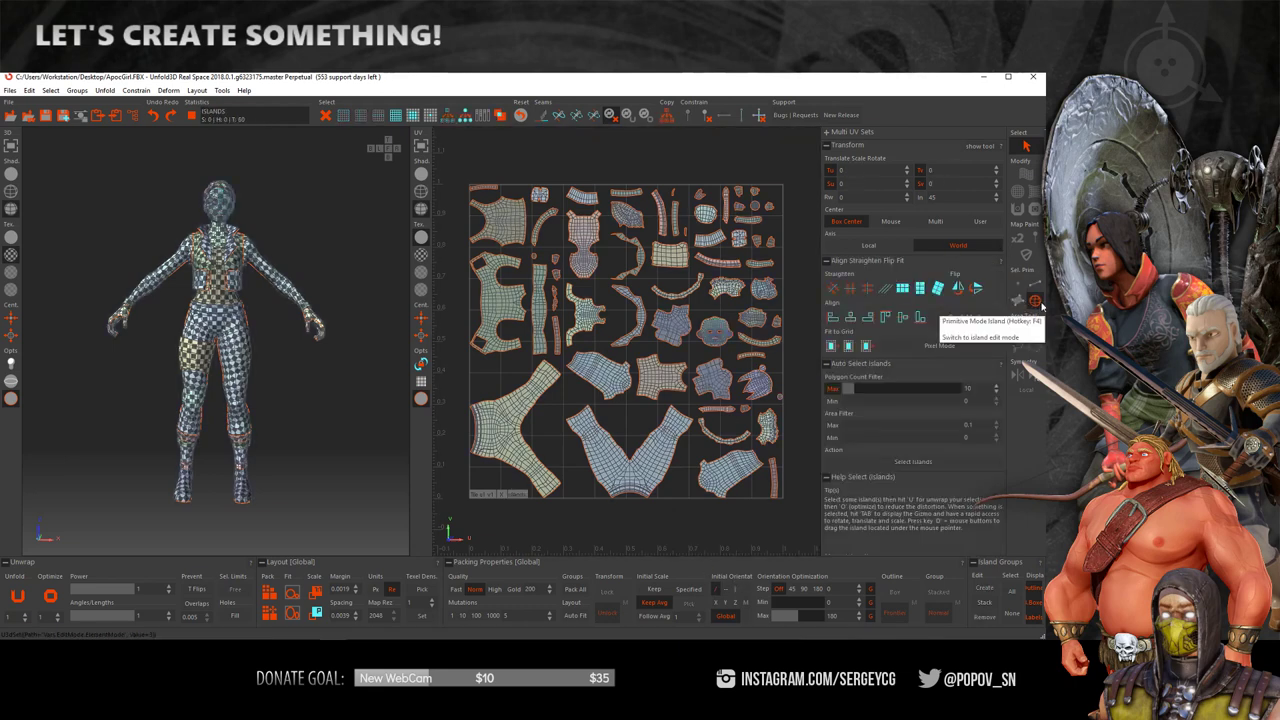
pyautogui.click(730, 316)
pyautogui.scroll(2, 728, 318)
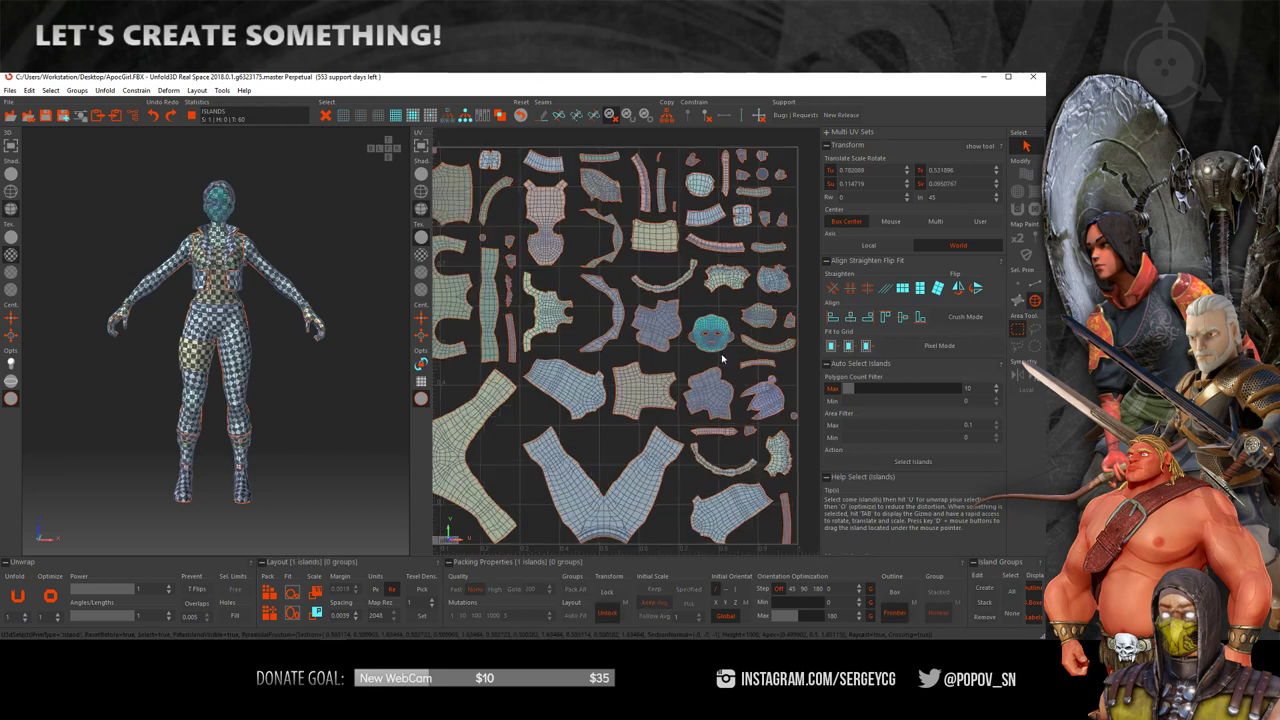
pyautogui.scroll(2, 726, 316)
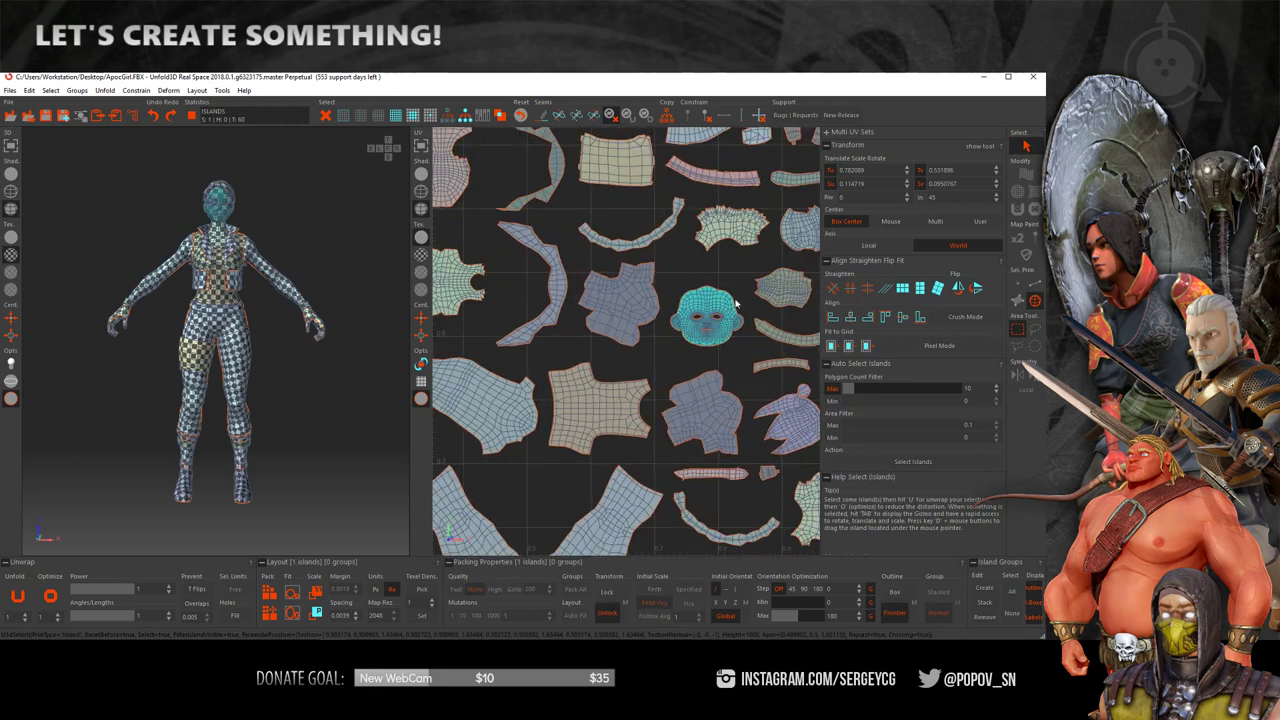
pyautogui.click(738, 305)
pyautogui.moveTo(726, 340)
pyautogui.mouseDown()
pyautogui.moveTo(720, 349)
pyautogui.moveTo(708, 297)
pyautogui.mouseUp()
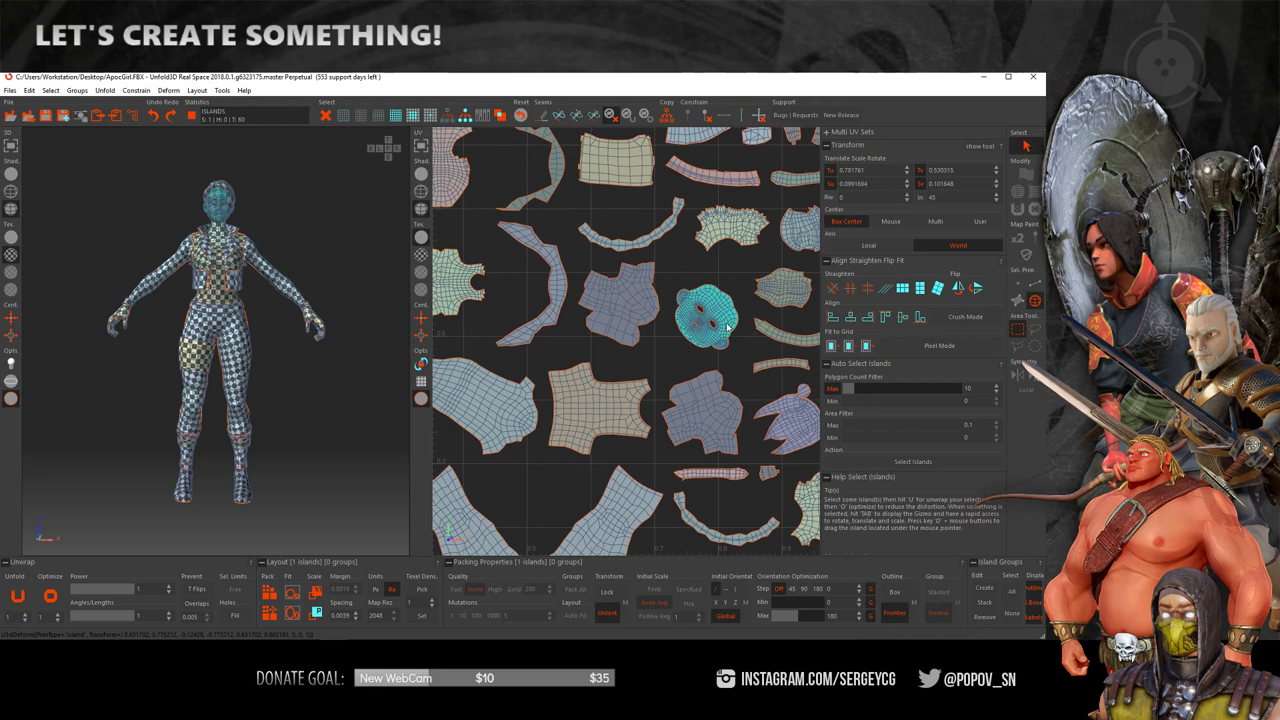
pyautogui.press('u')
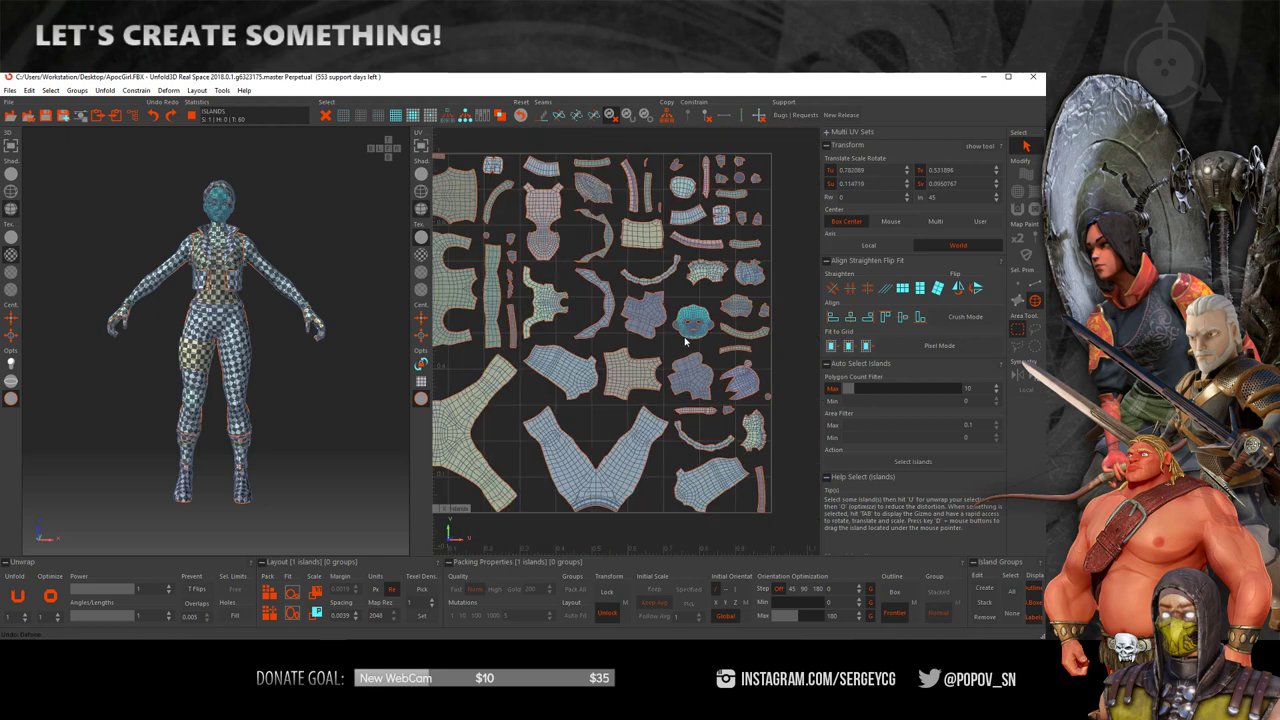
# - Deselect and repack all UV islands inside the 0–1 tile with P
pyautogui.scroll(-3, 655, 317)
pyautogui.click(803, 320)
pyautogui.press('p')
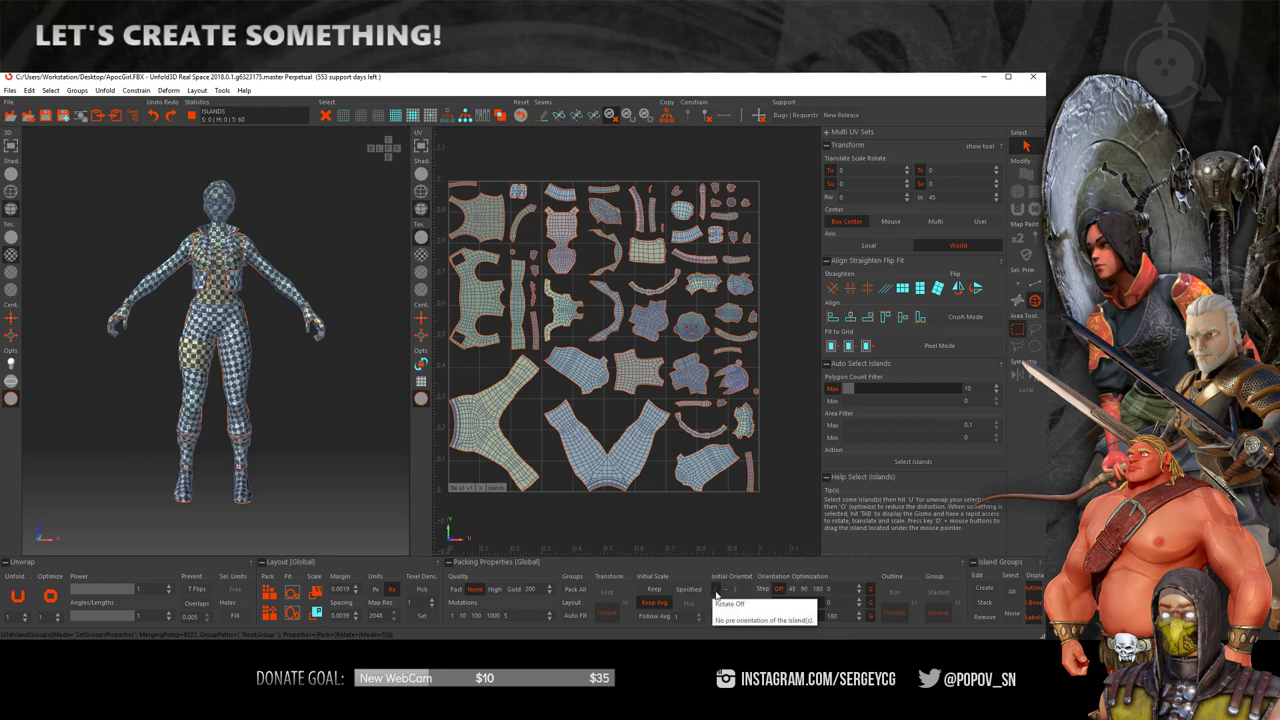
# - Set Orientation Optimization Step to 90 and select the head UV island
pyautogui.click(805, 590)
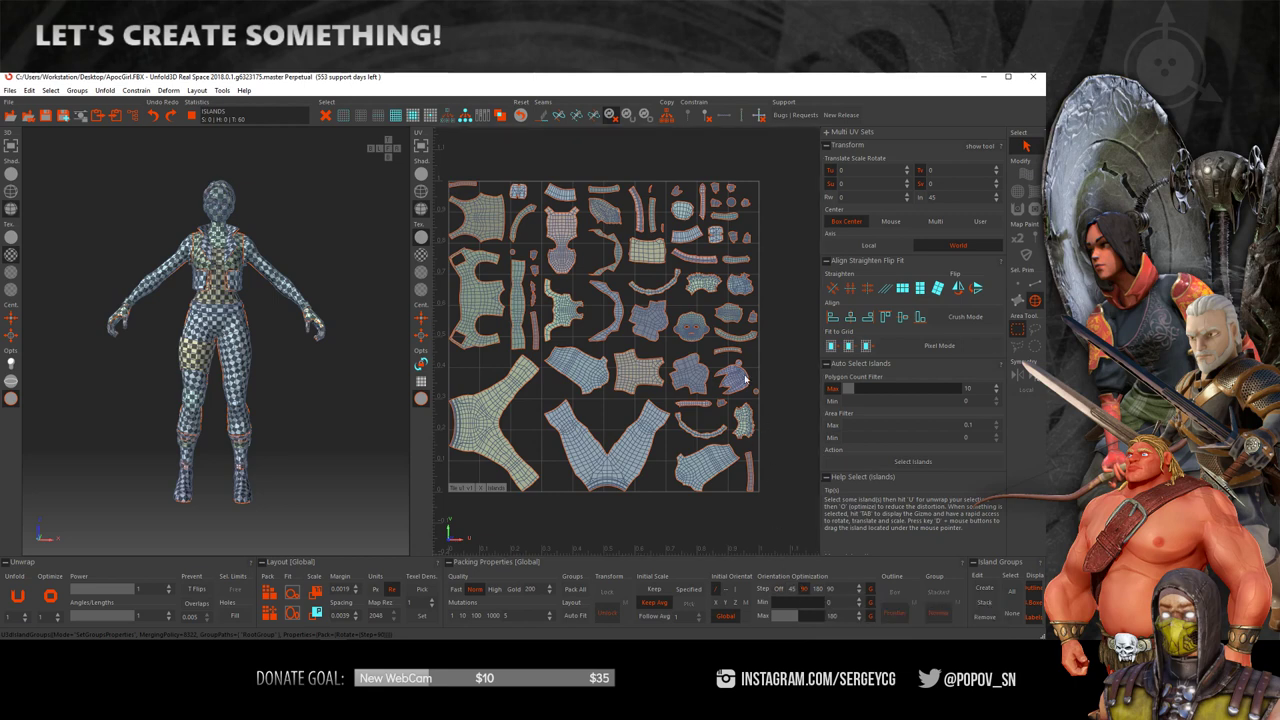
pyautogui.click(702, 338)
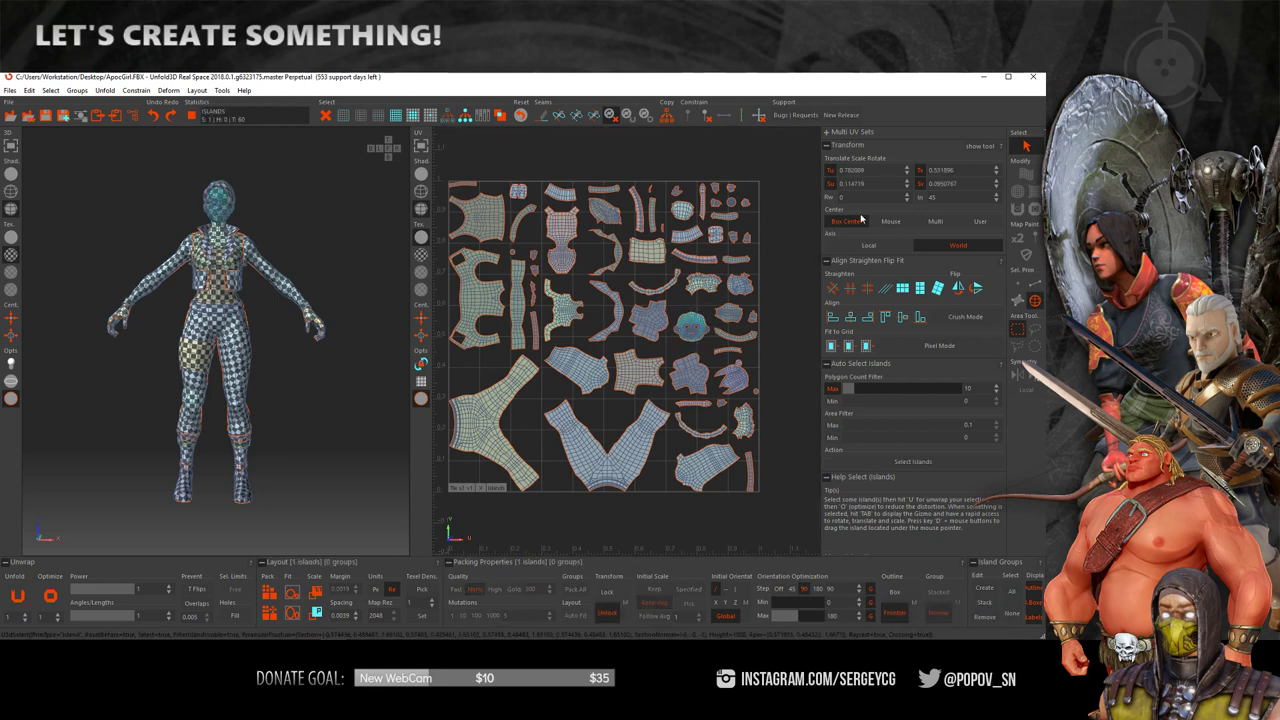
pyautogui.scroll(1, 845, 206)
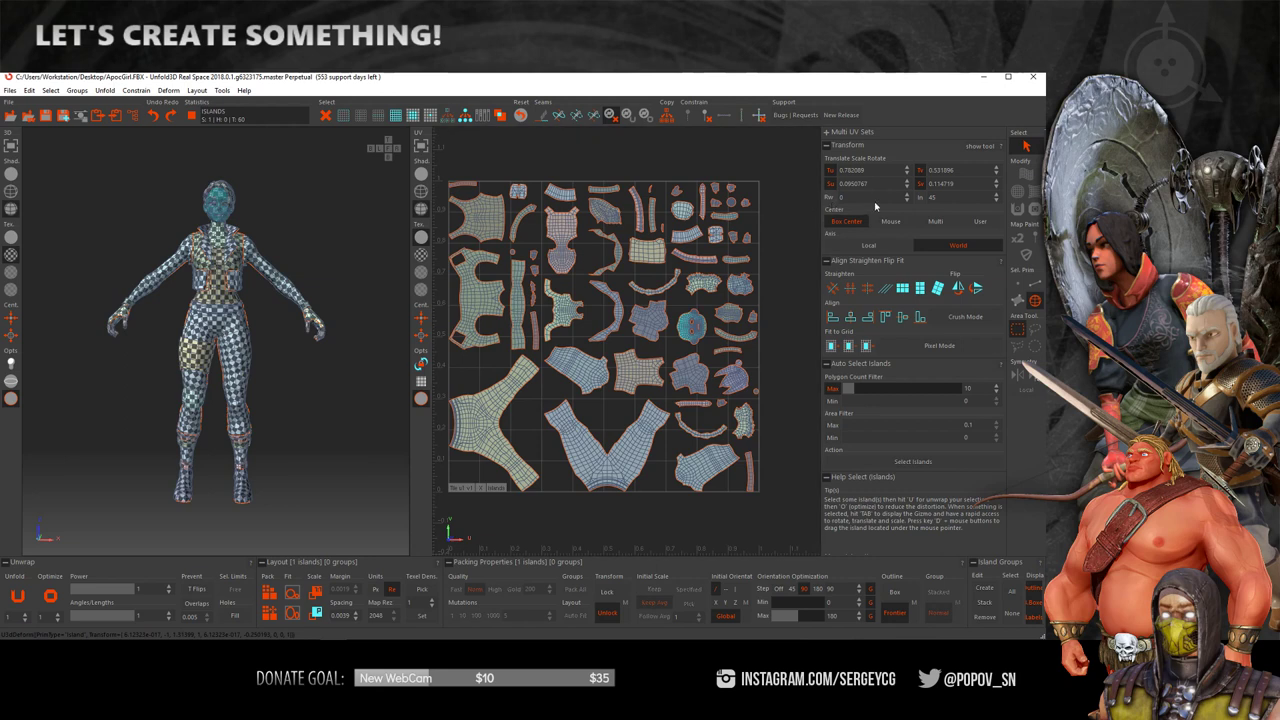
# - Rotate the head island 90° through the Rw field, then clear the selection
pyautogui.click(845, 199)
pyautogui.press('Return')
pyautogui.press('Return')
pyautogui.click(846, 200)
pyautogui.write('90')
pyautogui.press('Return')
pyautogui.click(790, 260)
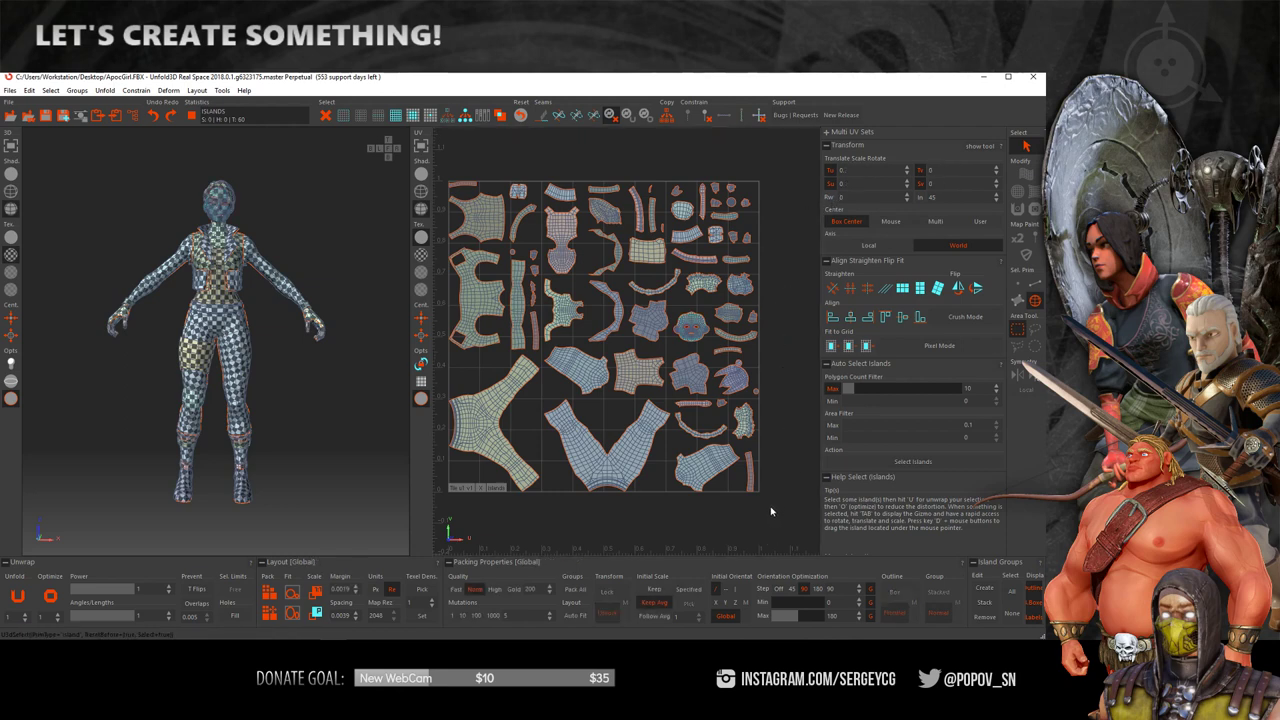
# - Pack all islands with the 90° step and 5 mutations, then deselect and zoom out
pyautogui.click(274, 593)
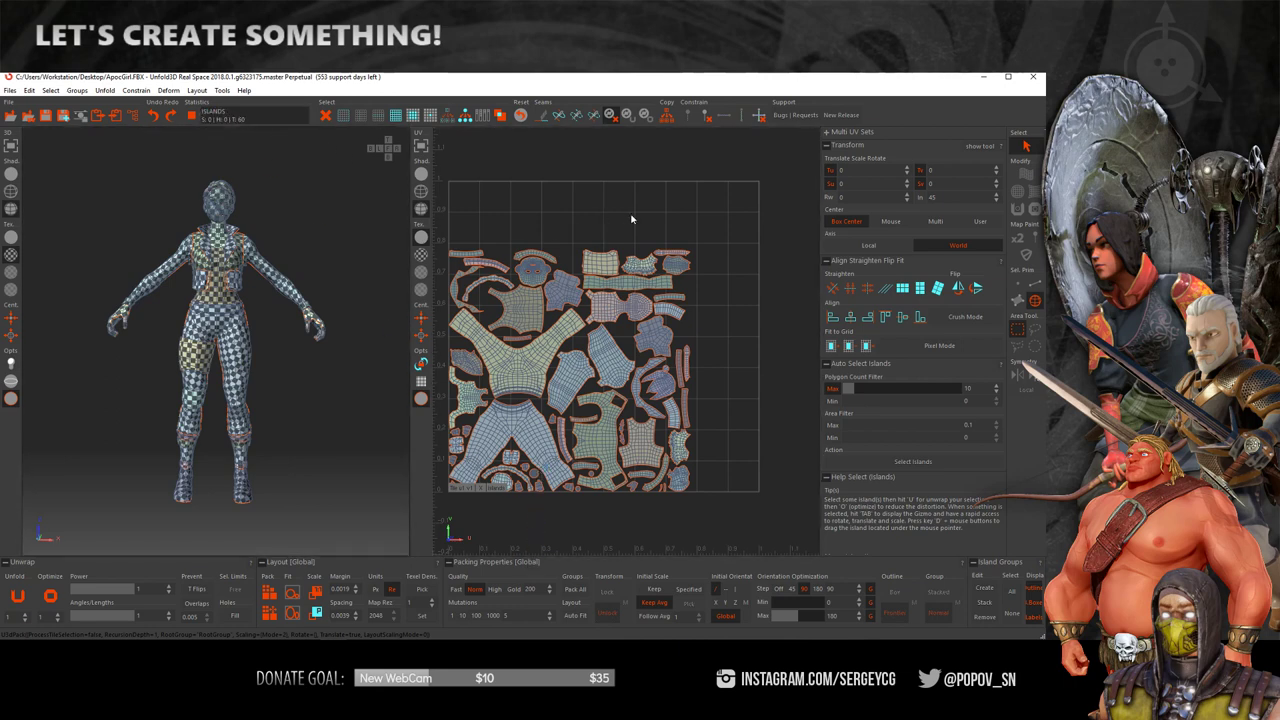
pyautogui.click(544, 510)
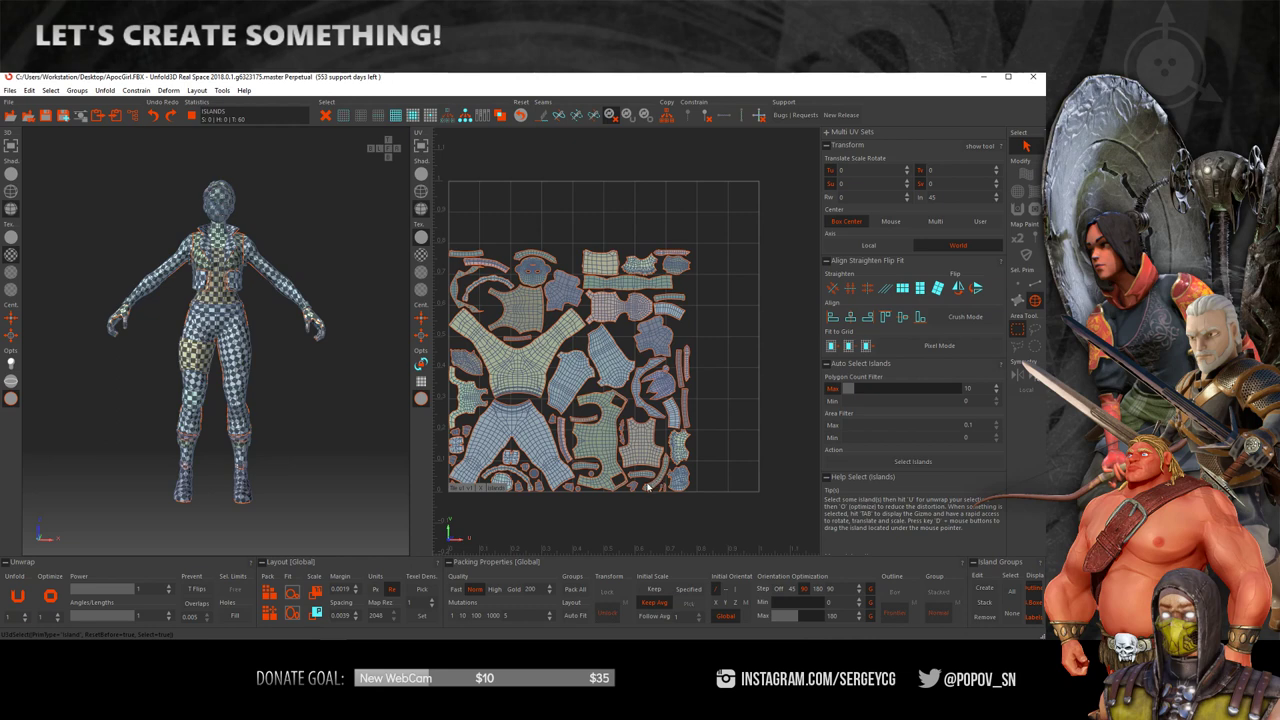
pyautogui.scroll(-1, 707, 354)
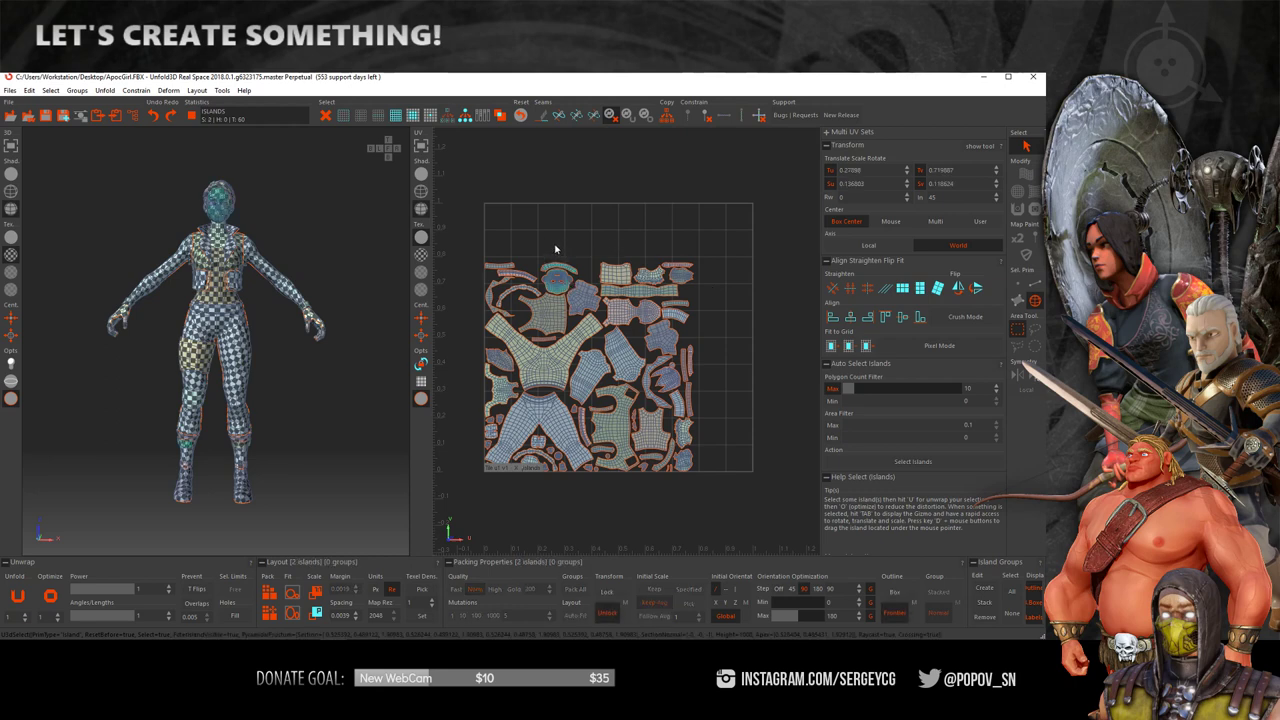
# - Repack the islands to fill the tile and re-unfold the curved strip island above the face
pyautogui.press('p')
pyautogui.scroll(1, 572, 280)
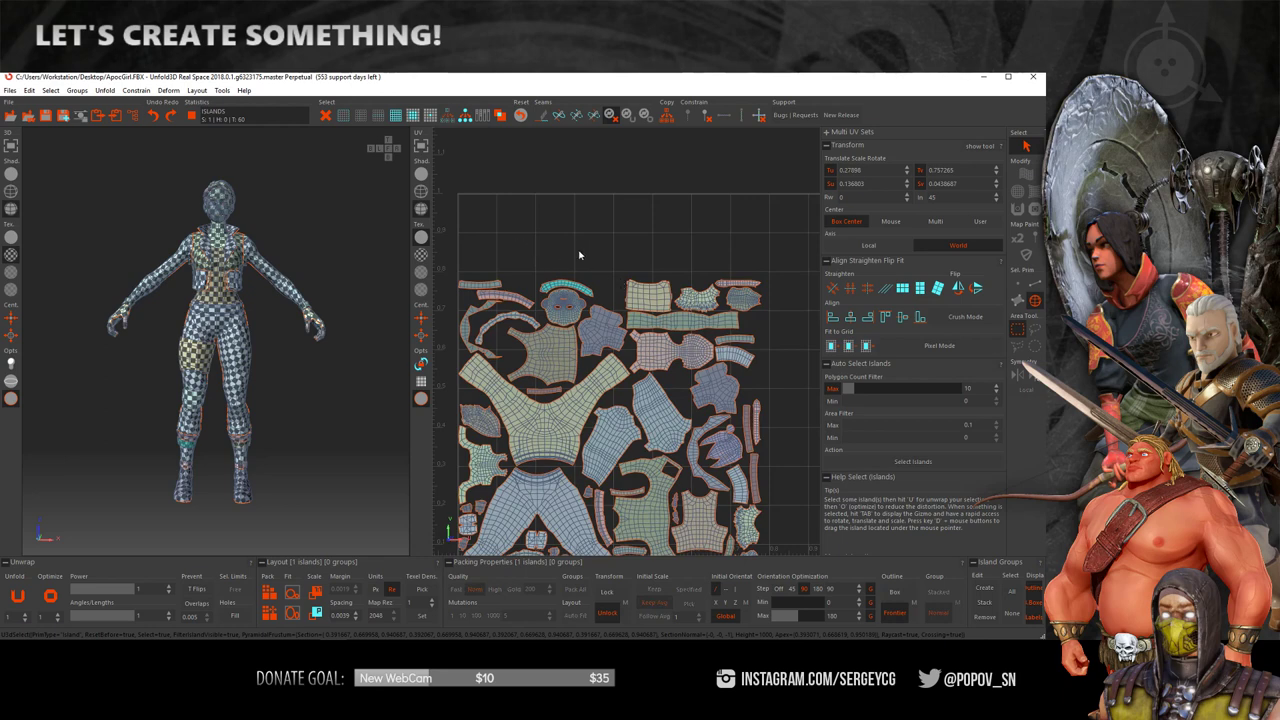
pyautogui.press('u')
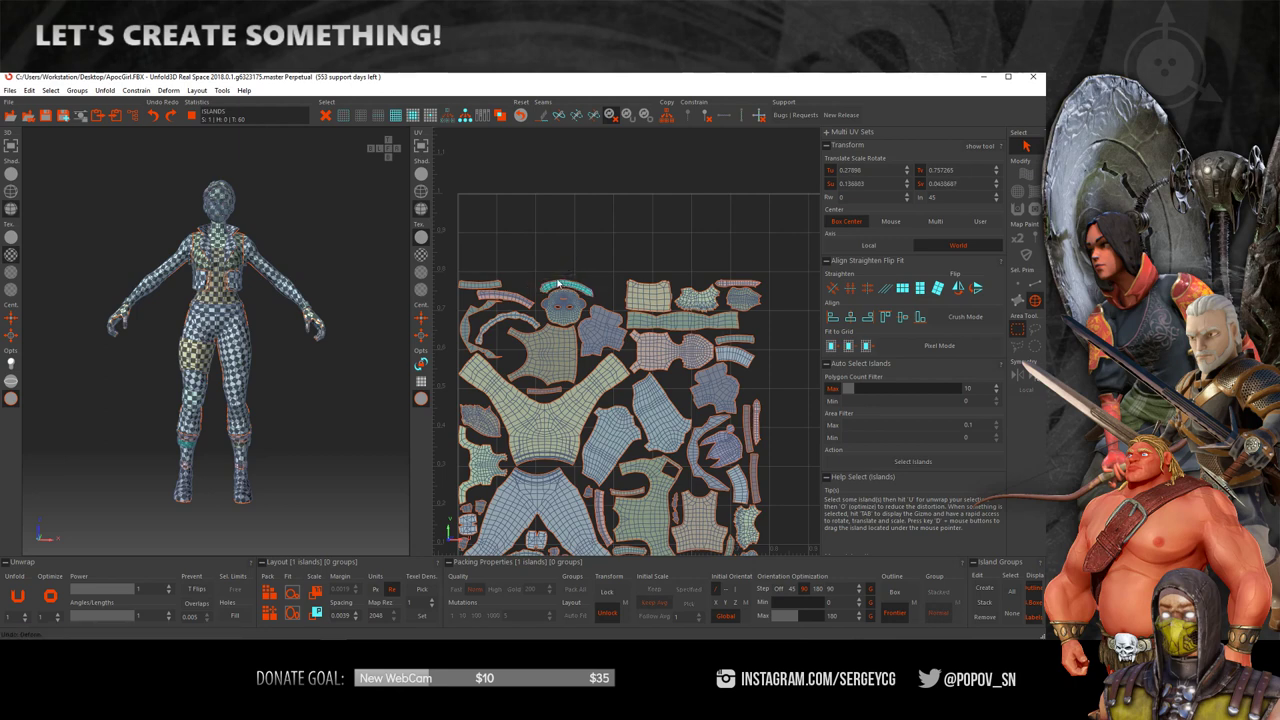
# - Try moving, rotating and scaling the strip island, undoing each change with Ctrl+Z
pyautogui.moveTo(564, 286); pyautogui.dragTo(546, 256)
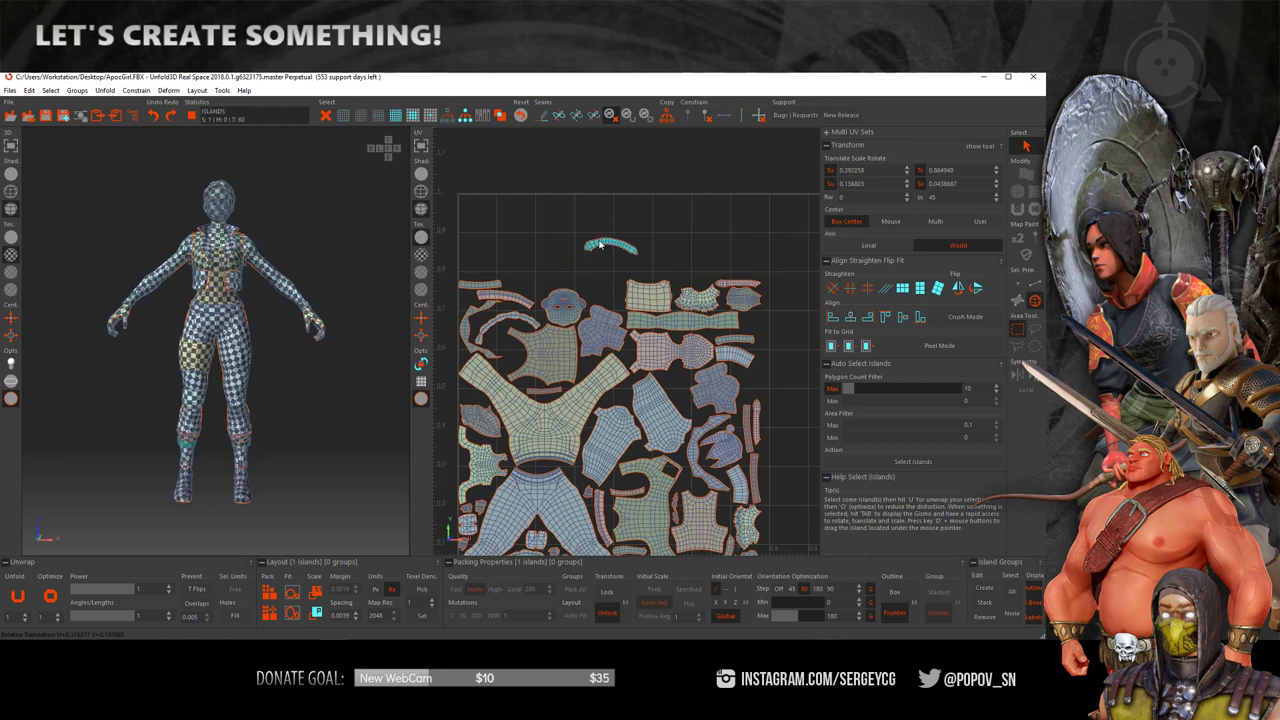
pyautogui.hotkey('ctrl', 'z')
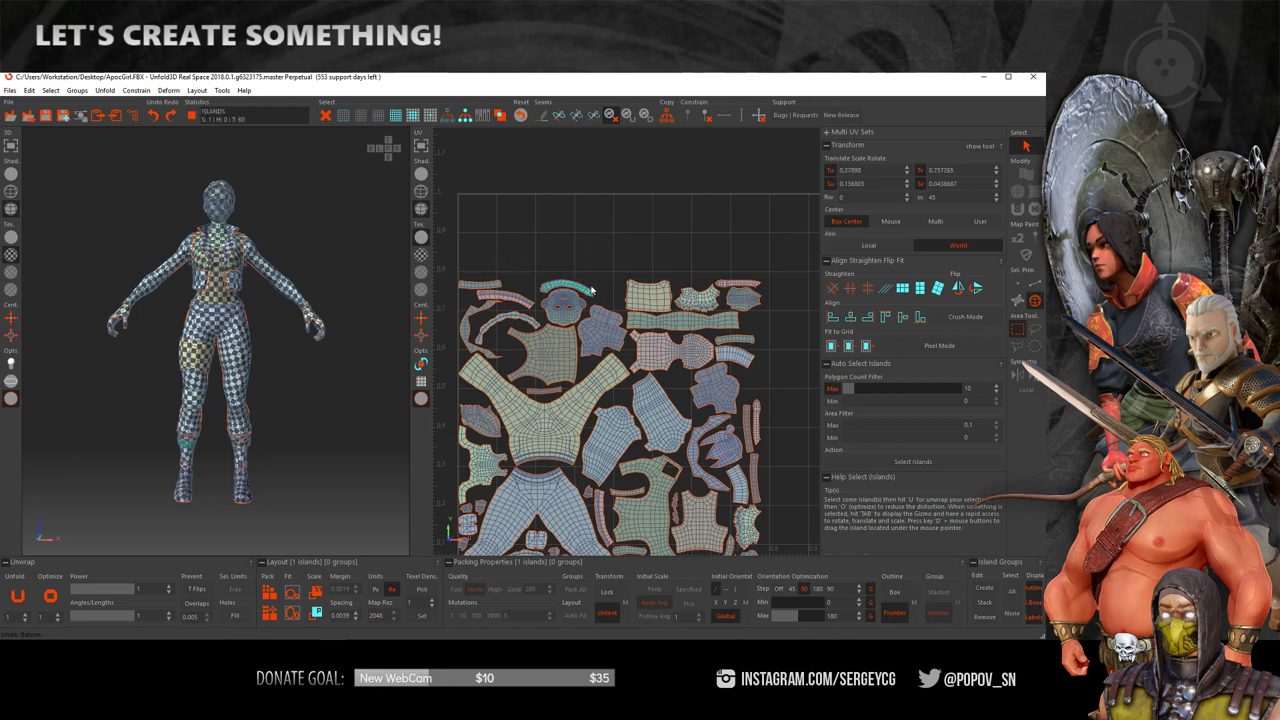
pyautogui.moveTo(591, 290); pyautogui.dragTo(603, 257)
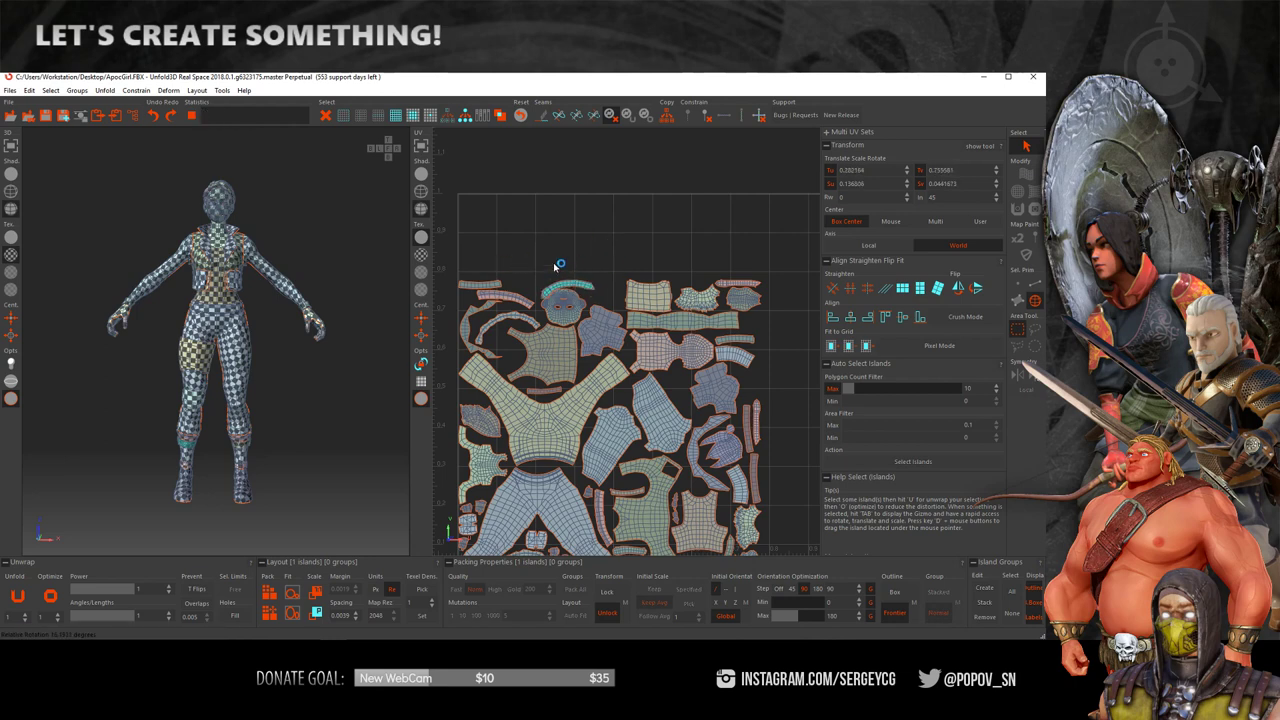
pyautogui.hotkey('ctrl', 'z')
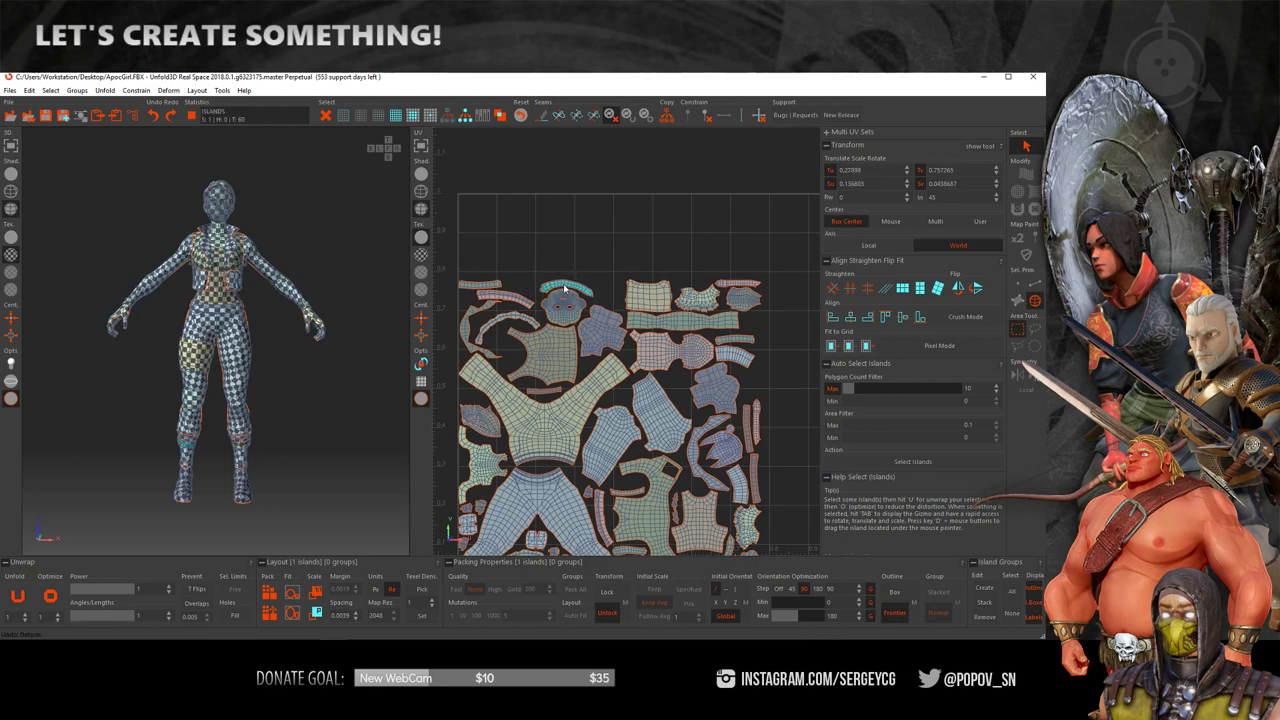
pyautogui.moveTo(565, 286); pyautogui.dragTo(629, 273)
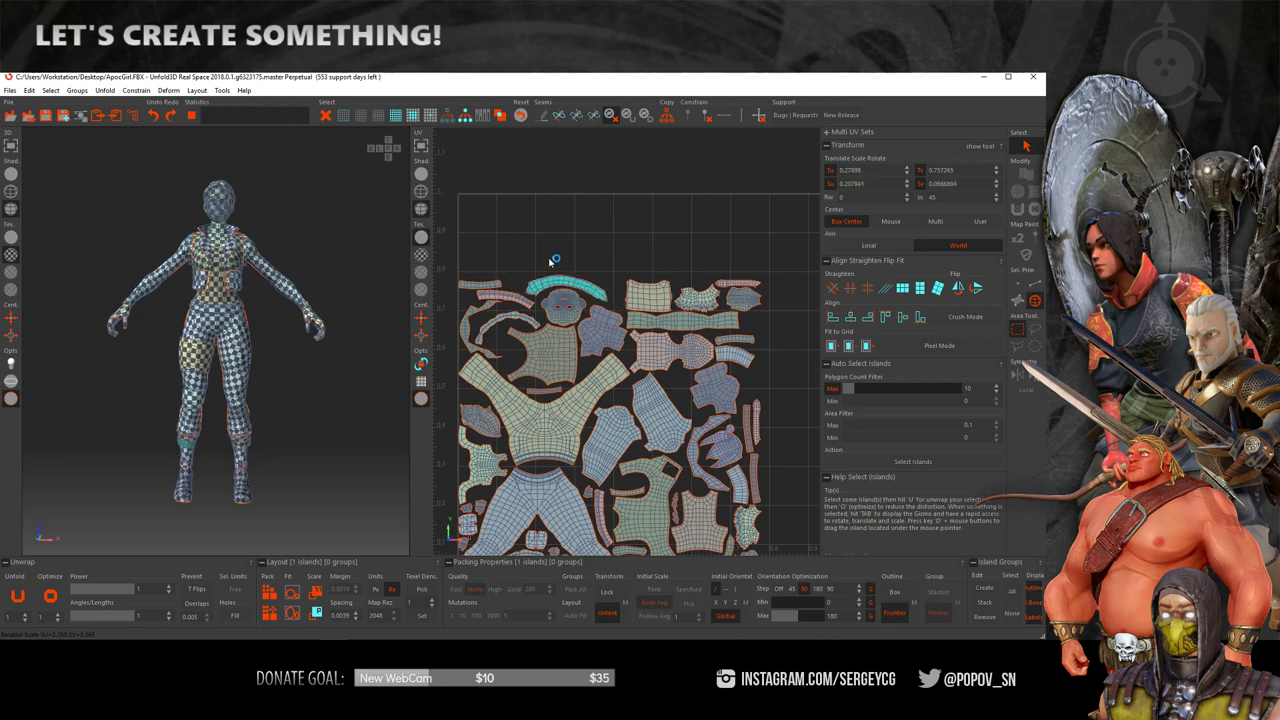
pyautogui.hotkey('ctrl', 'z')
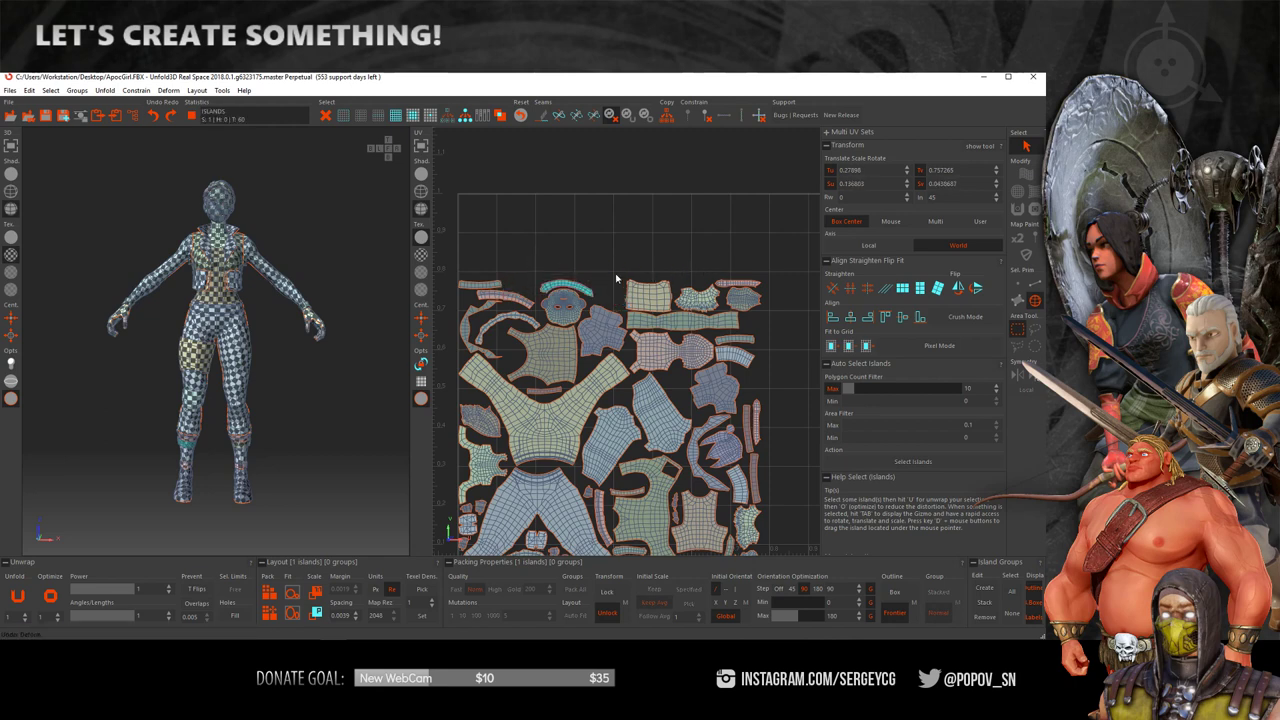
pyautogui.click(982, 147)
pyautogui.moveTo(566, 246); pyautogui.dragTo(677, 263)
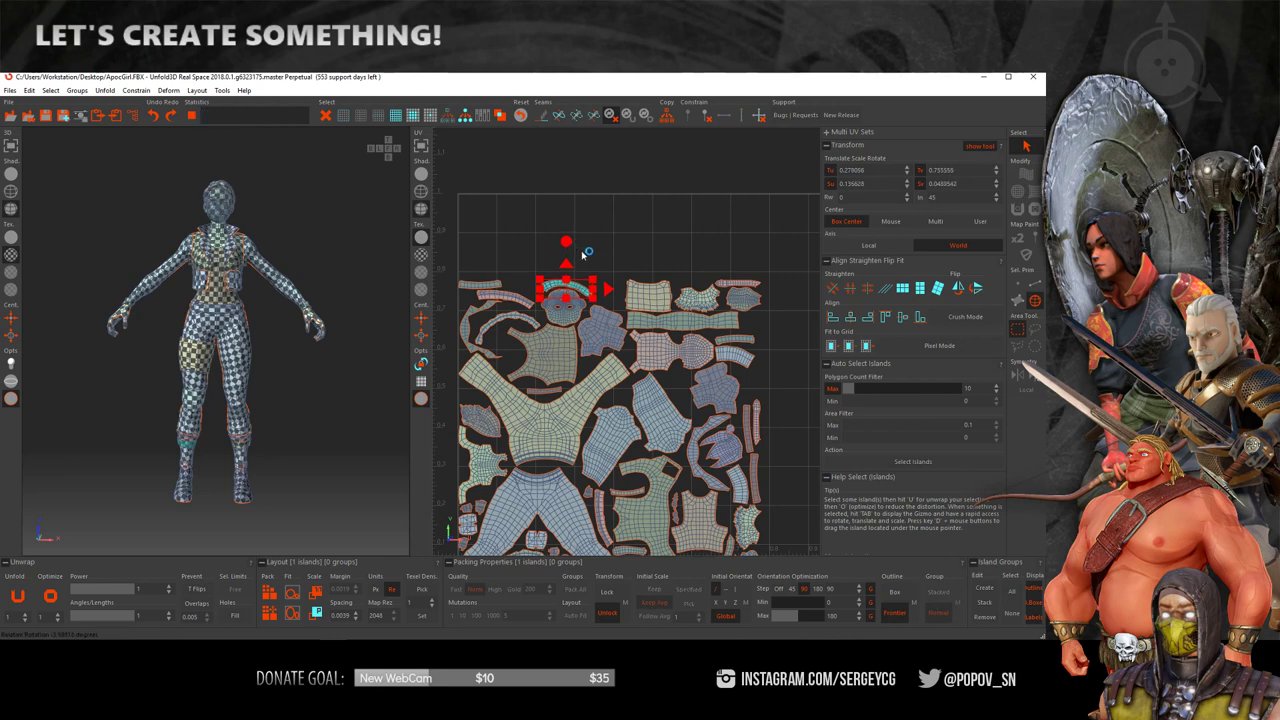
pyautogui.hotkey('ctrl', 'z')
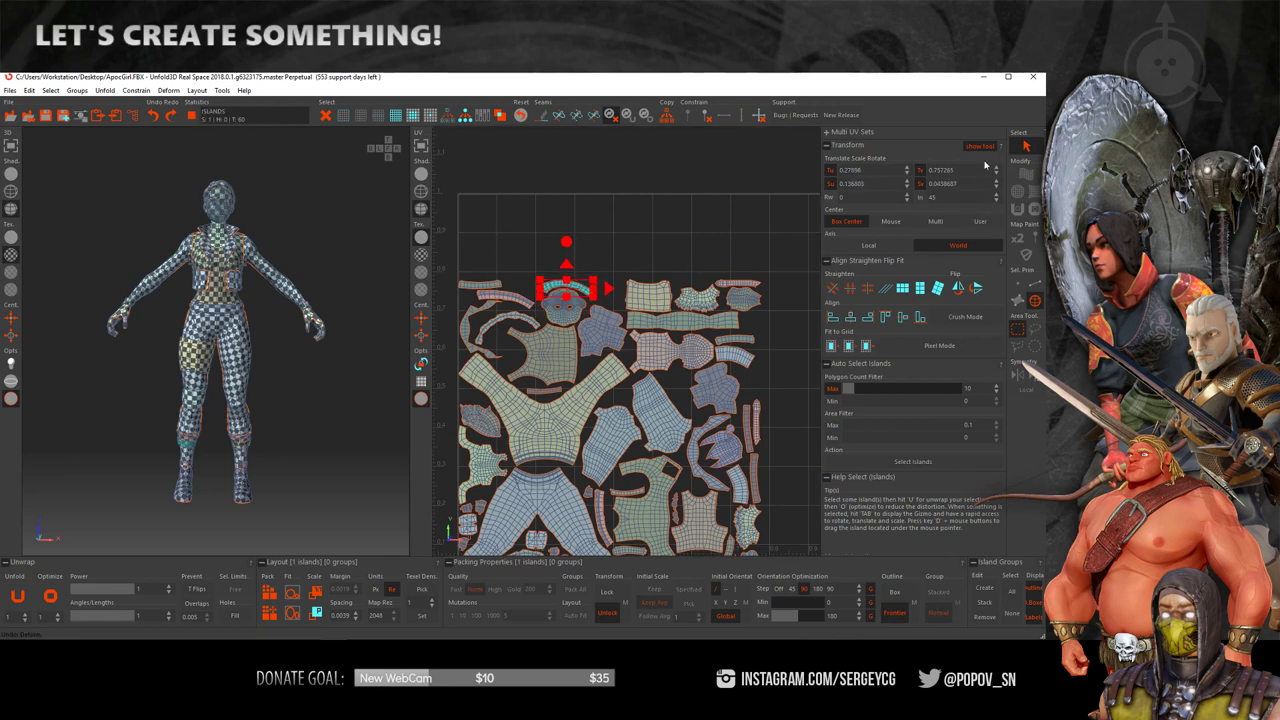
pyautogui.hotkey('ctrl', 'y')
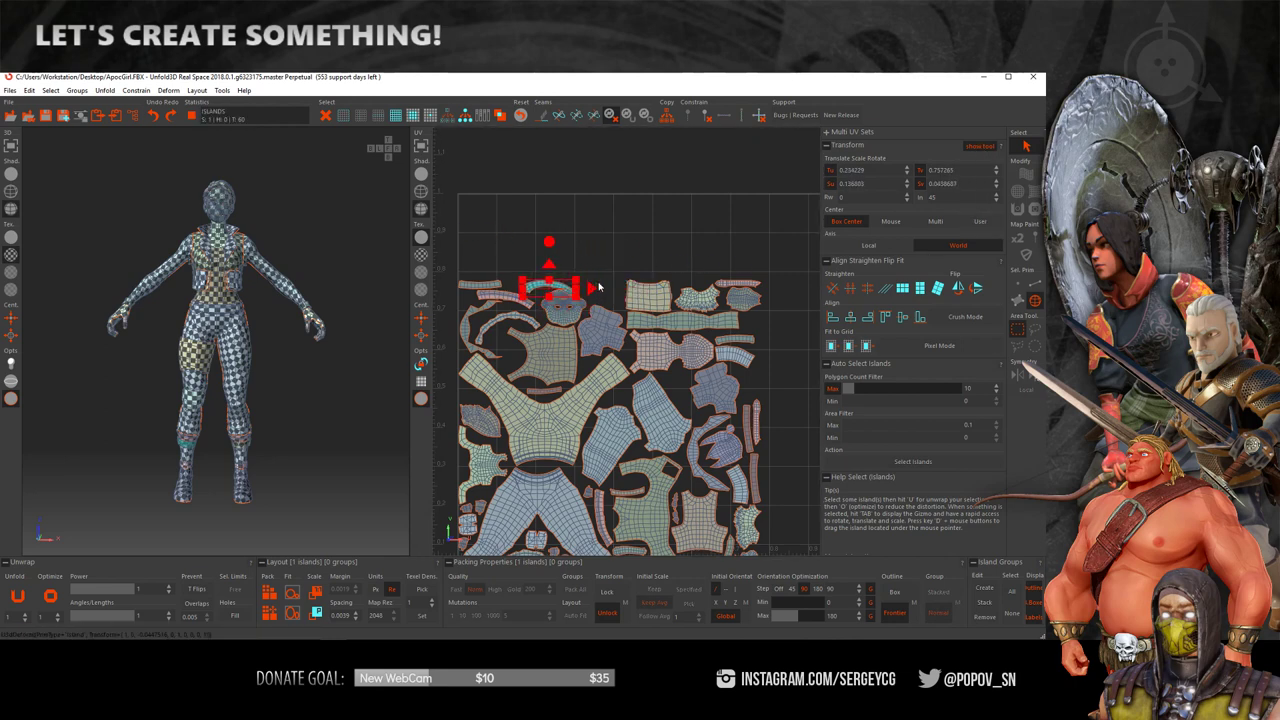
pyautogui.hotkey('ctrl', 'z')
pyautogui.hotkey('ctrl', 'y')
pyautogui.hotkey('ctrl', 'z')
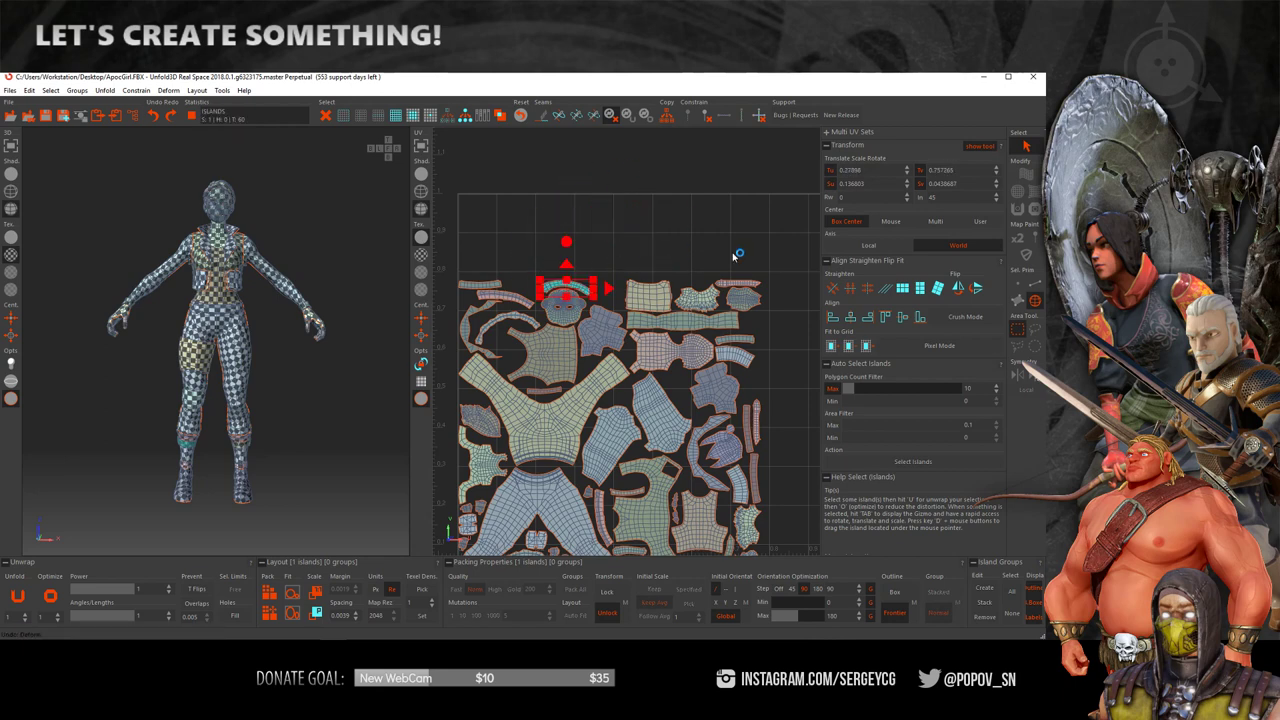
pyautogui.click(981, 147)
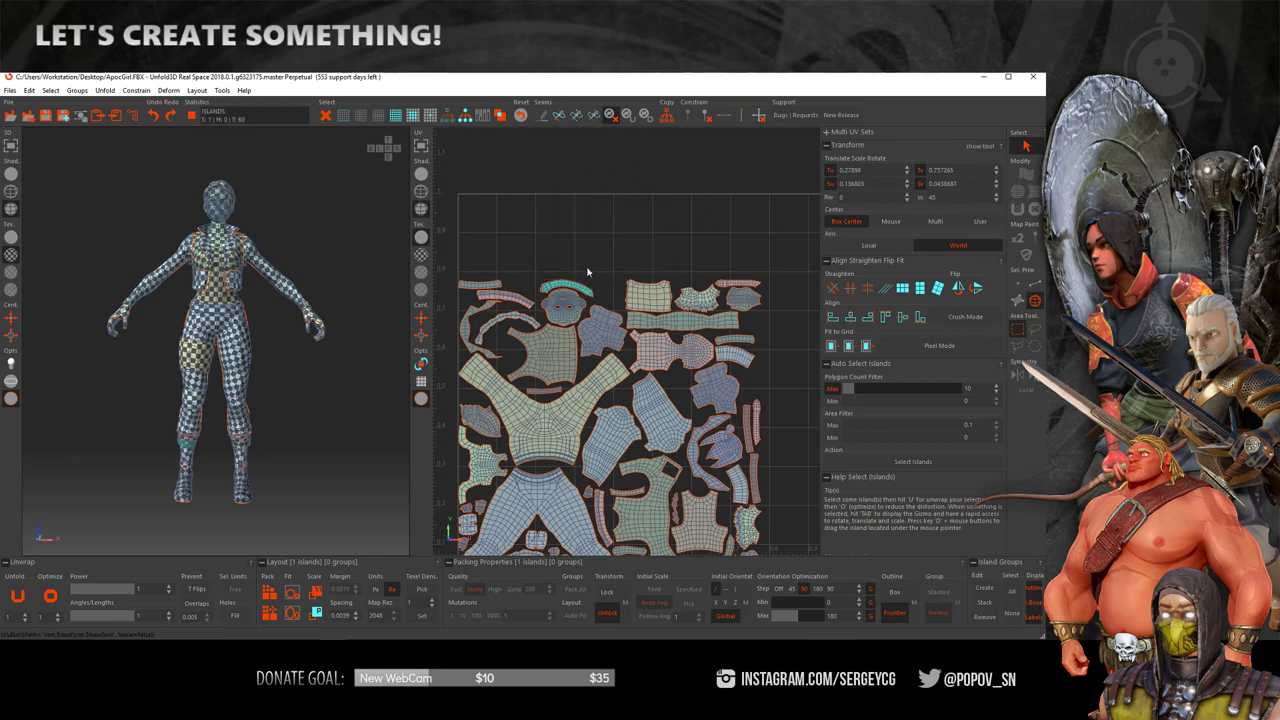
pyautogui.hotkey('ctrl', 'y')
pyautogui.hotkey('ctrl', 'z')
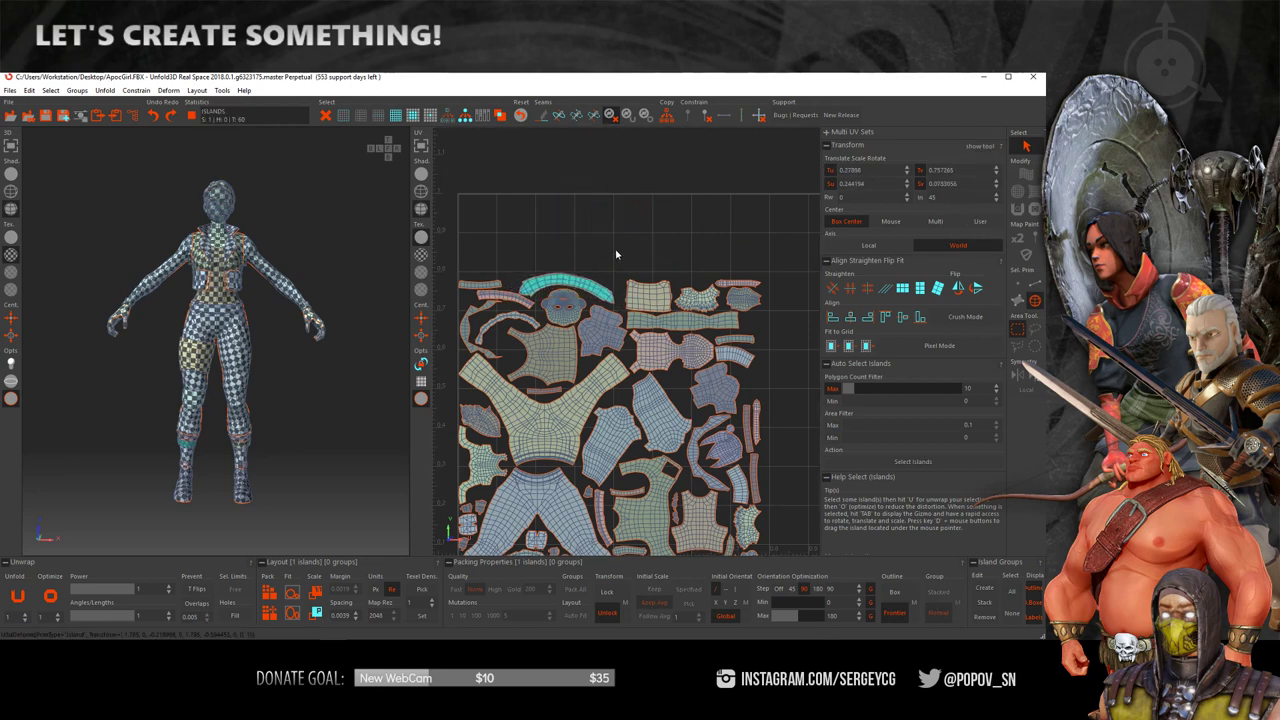
pyautogui.hotkey('ctrl', 'y')
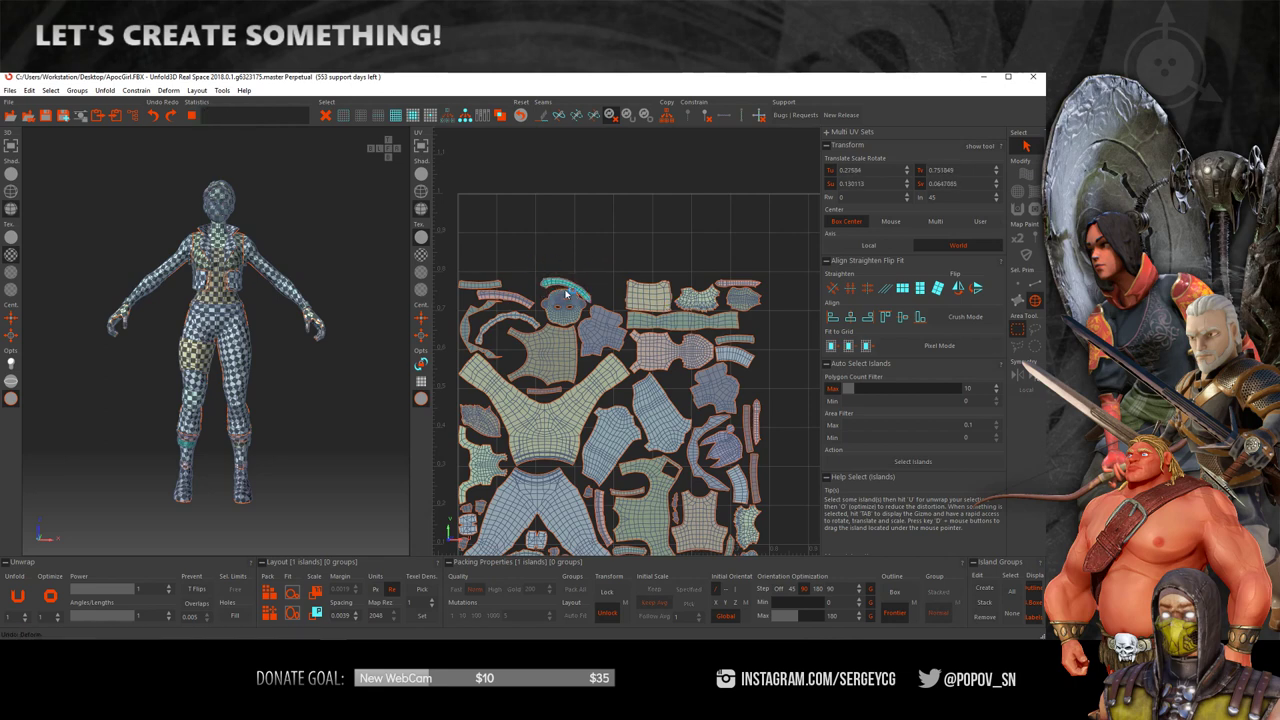
pyautogui.hotkey('ctrl', 'z')
pyautogui.moveTo(564, 290); pyautogui.dragTo(601, 252)
pyautogui.hotkey('ctrl', 'z')
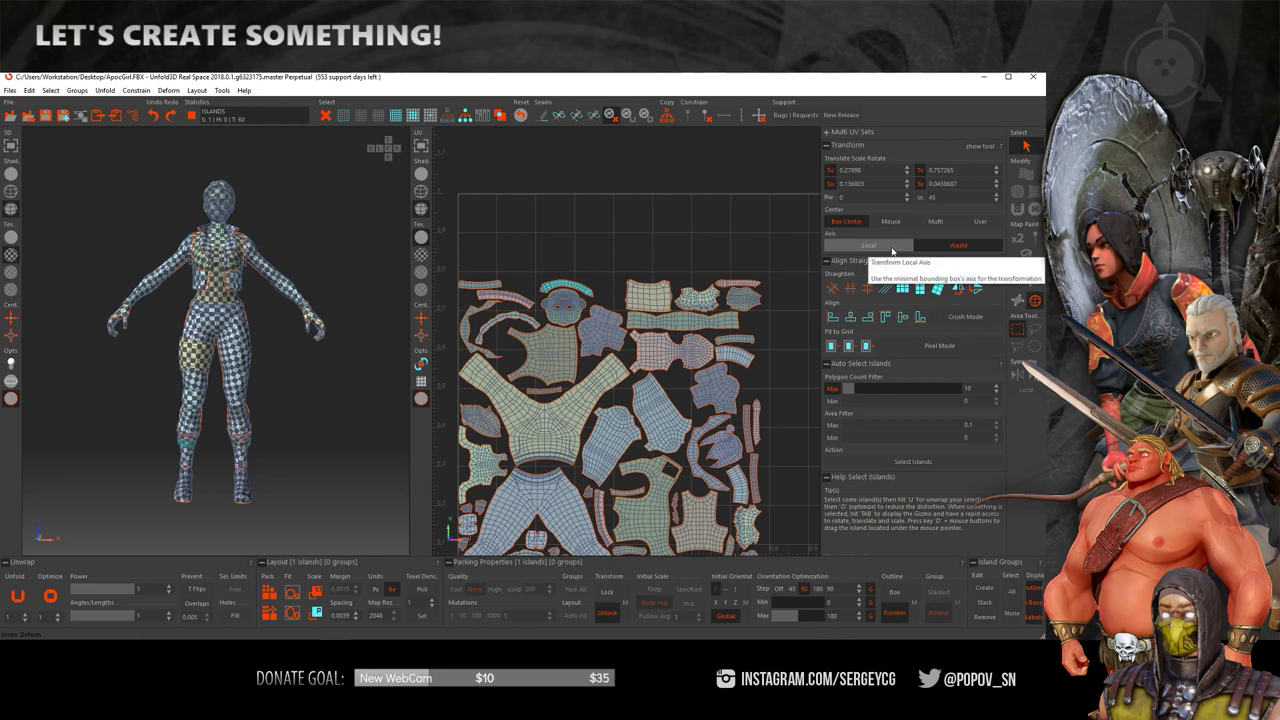
pyautogui.click(871, 248)
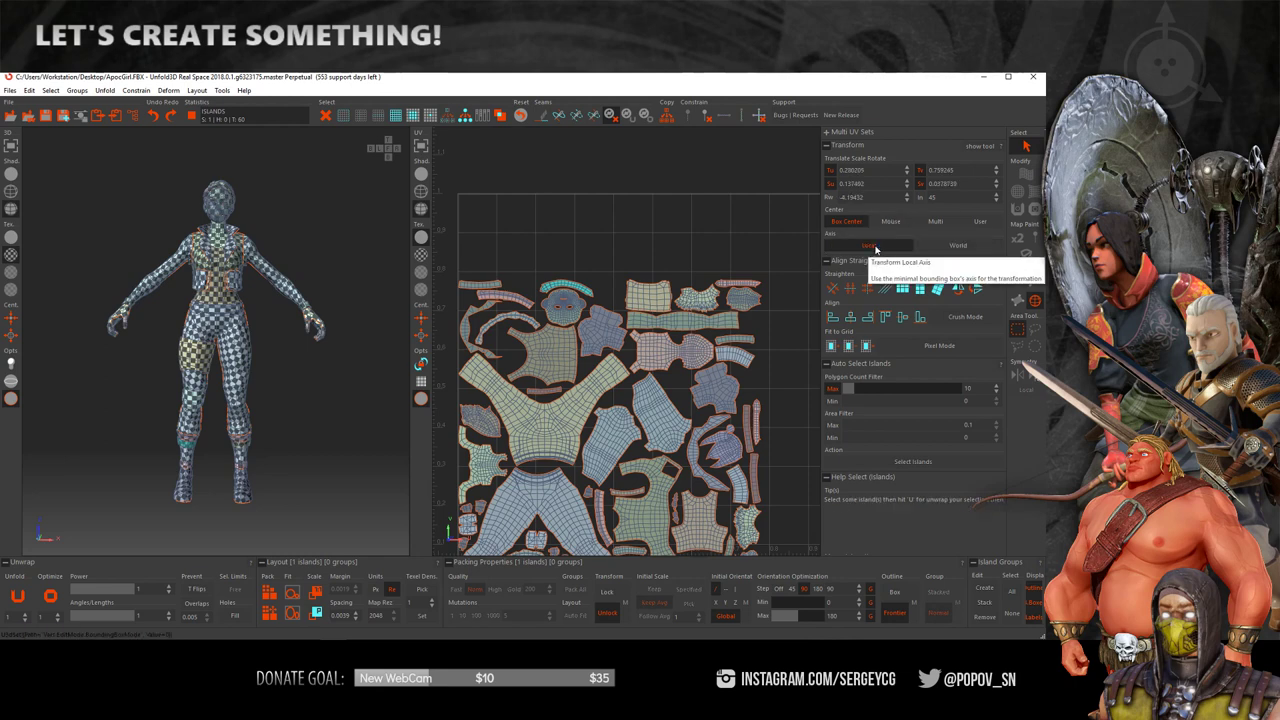
pyautogui.press('w')
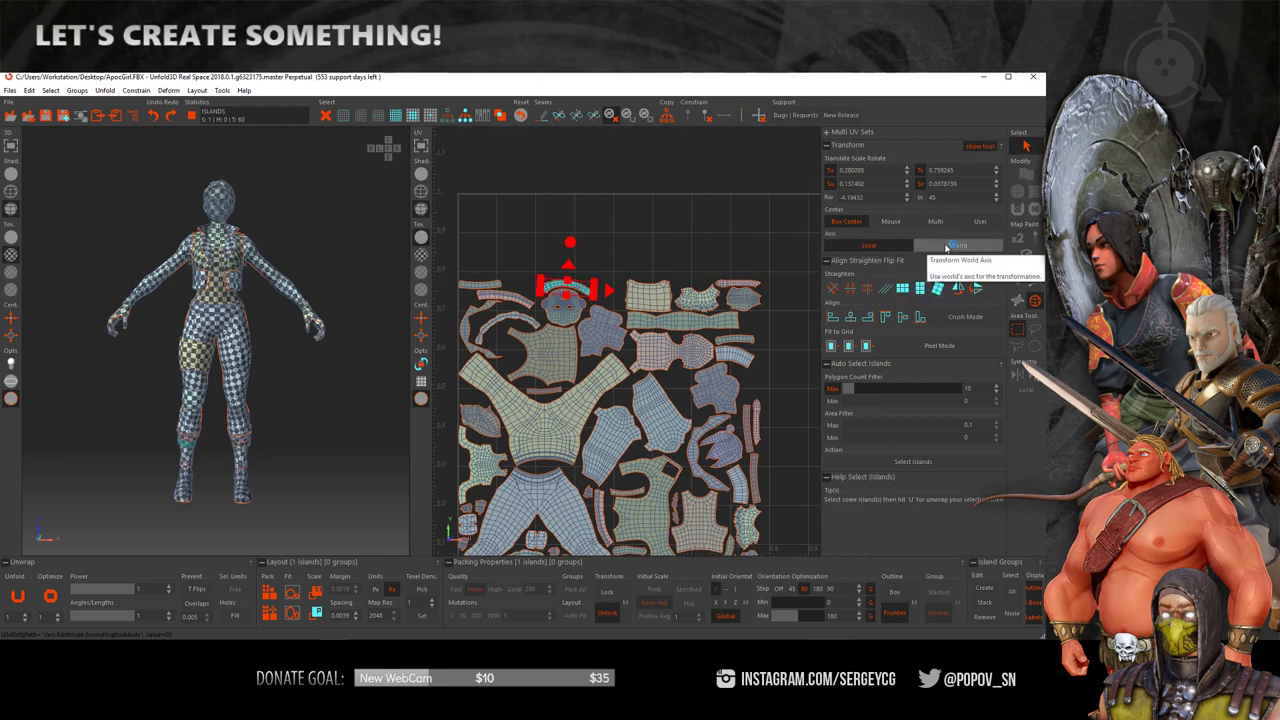
pyautogui.click(602, 256)
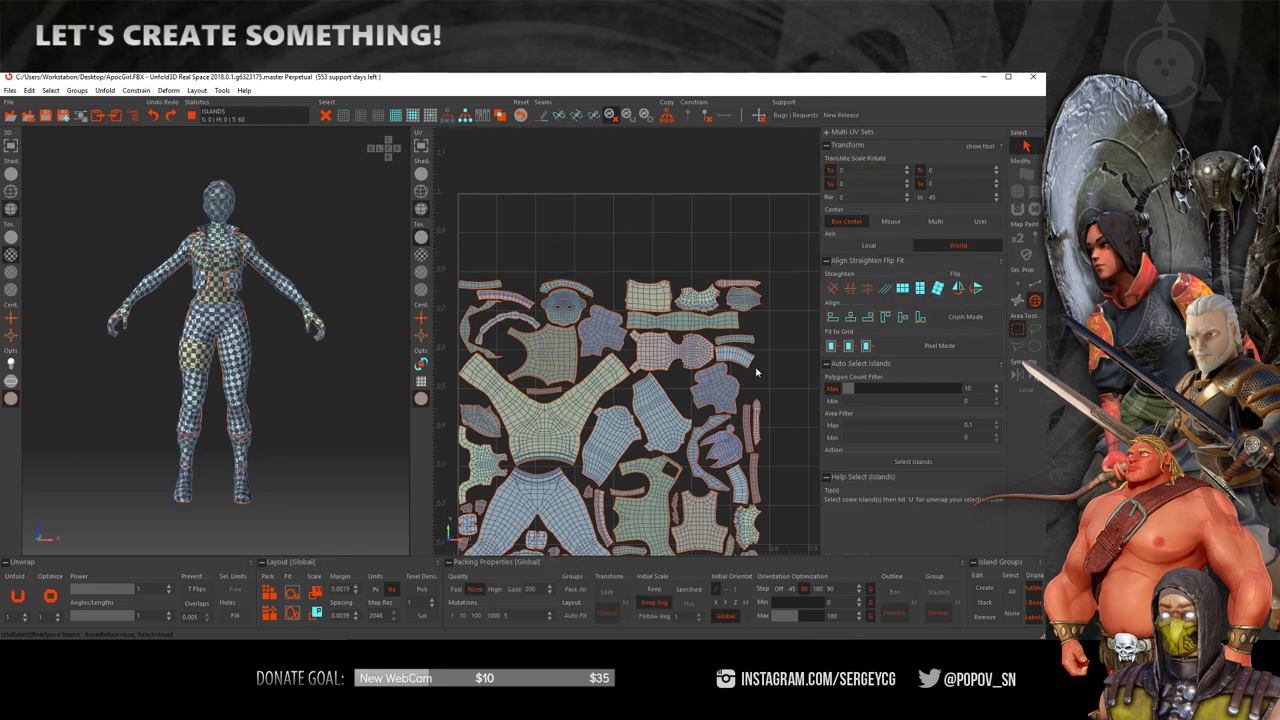
# - Collapse the Unwrap panel and expand Packing Properties beside the Layout settings in the bottom bar
pyautogui.scroll(-2, 756, 370)
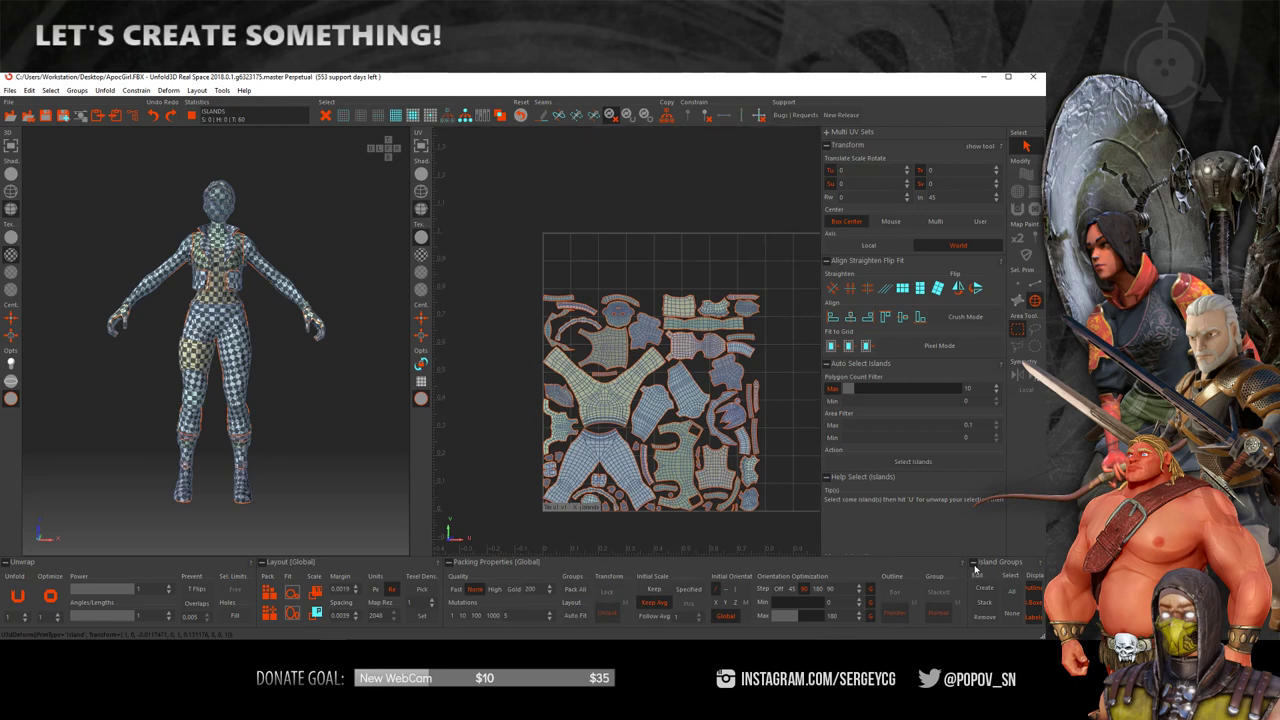
pyautogui.click(450, 563)
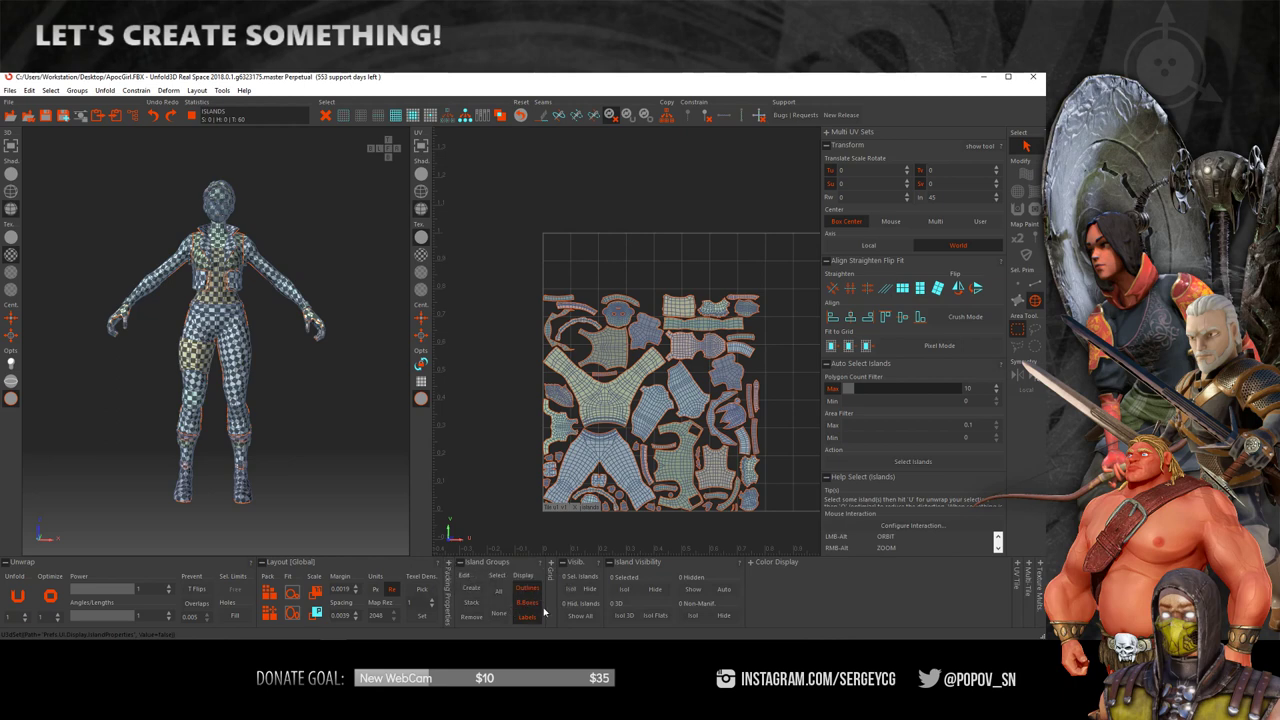
pyautogui.click(6, 563)
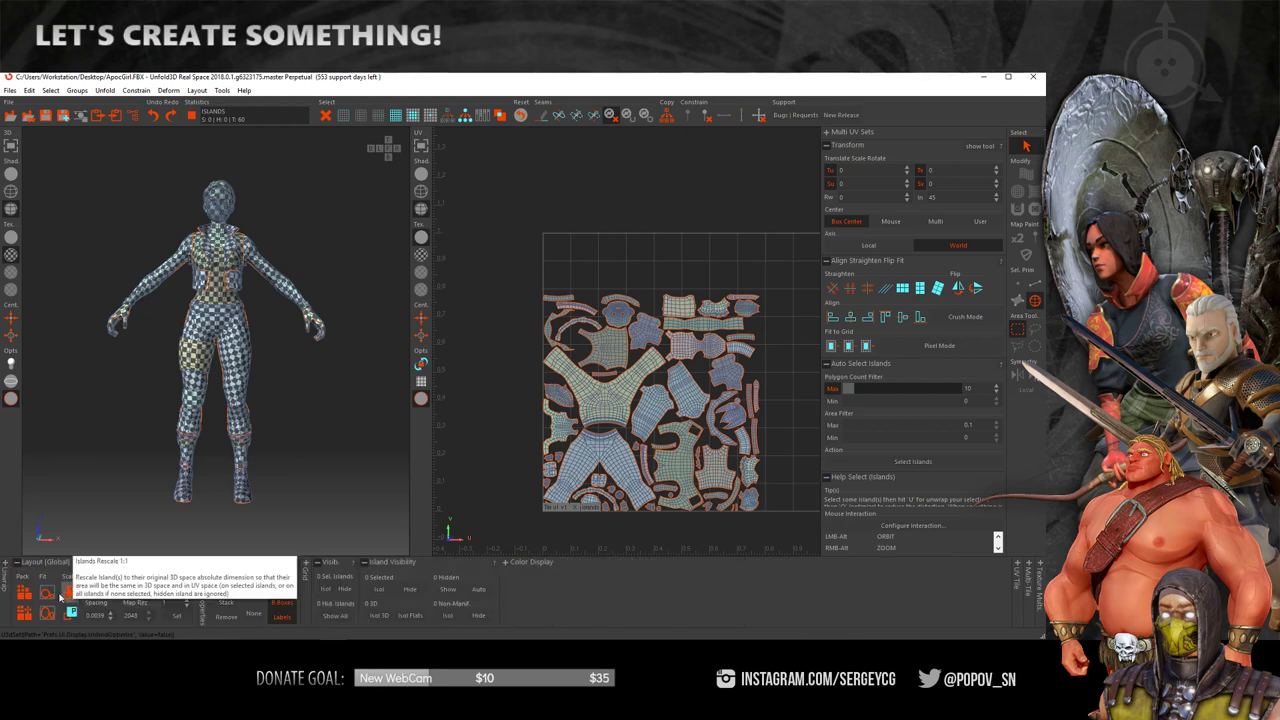
pyautogui.click(203, 563)
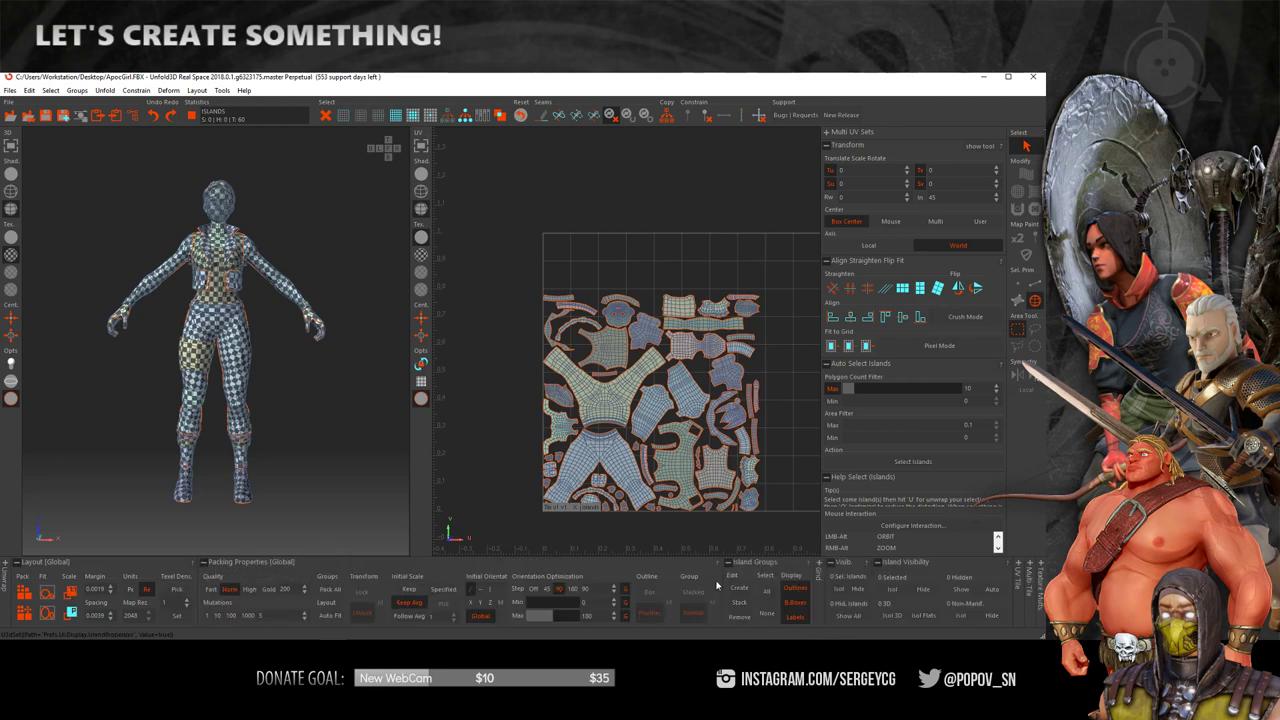
# - Turn on B.Boxes and select all of the Jacket object's islands from the Objects/Materials list
pyautogui.click(792, 596)
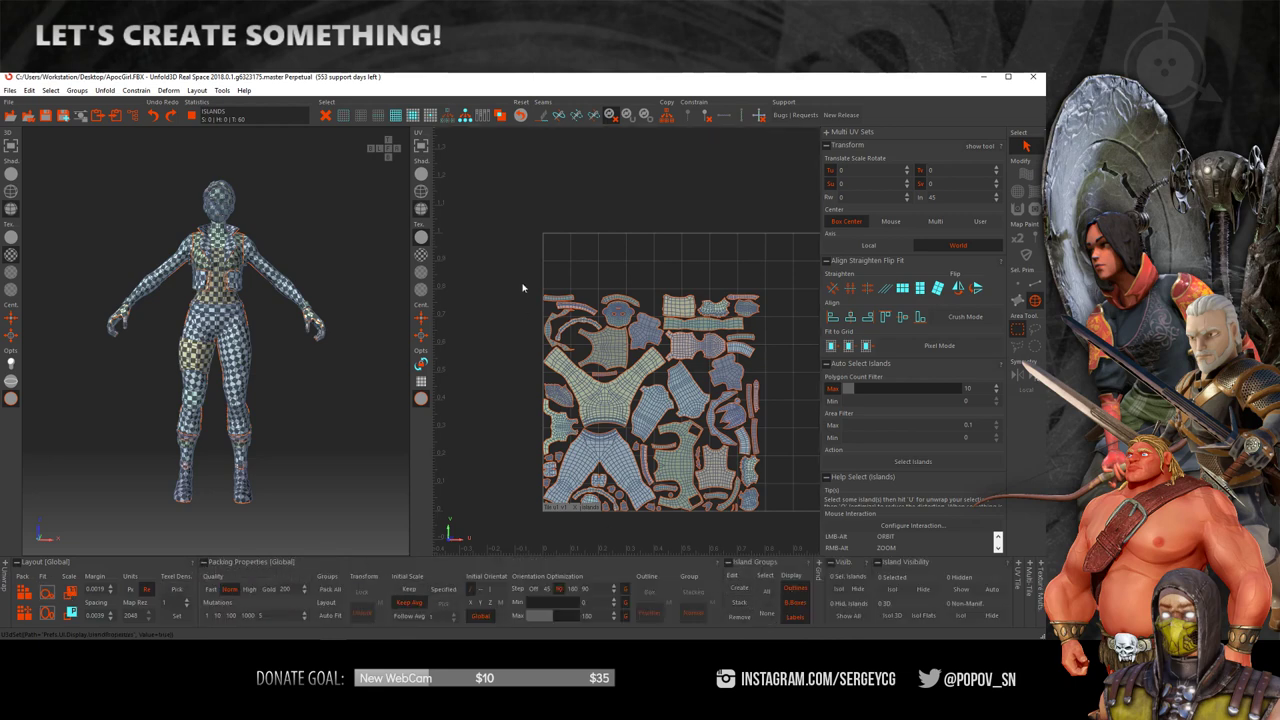
pyautogui.click(481, 116)
pyautogui.click(125, 274)
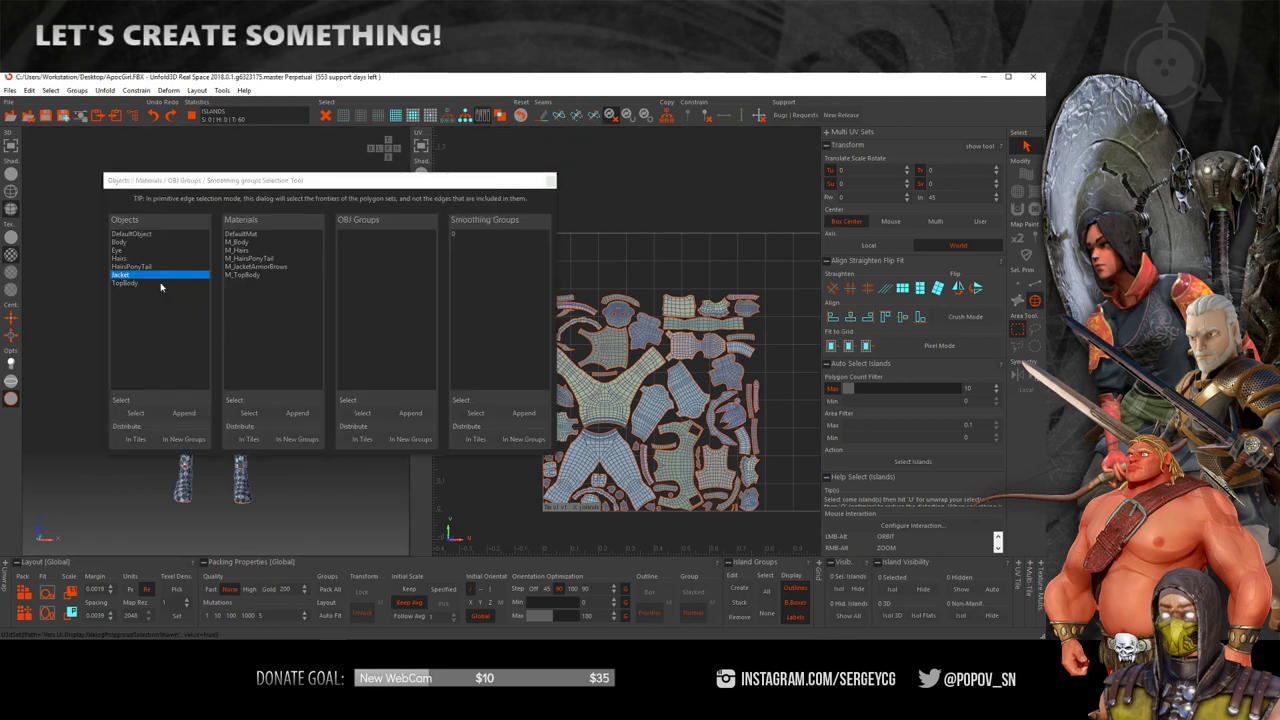
pyautogui.click(135, 413)
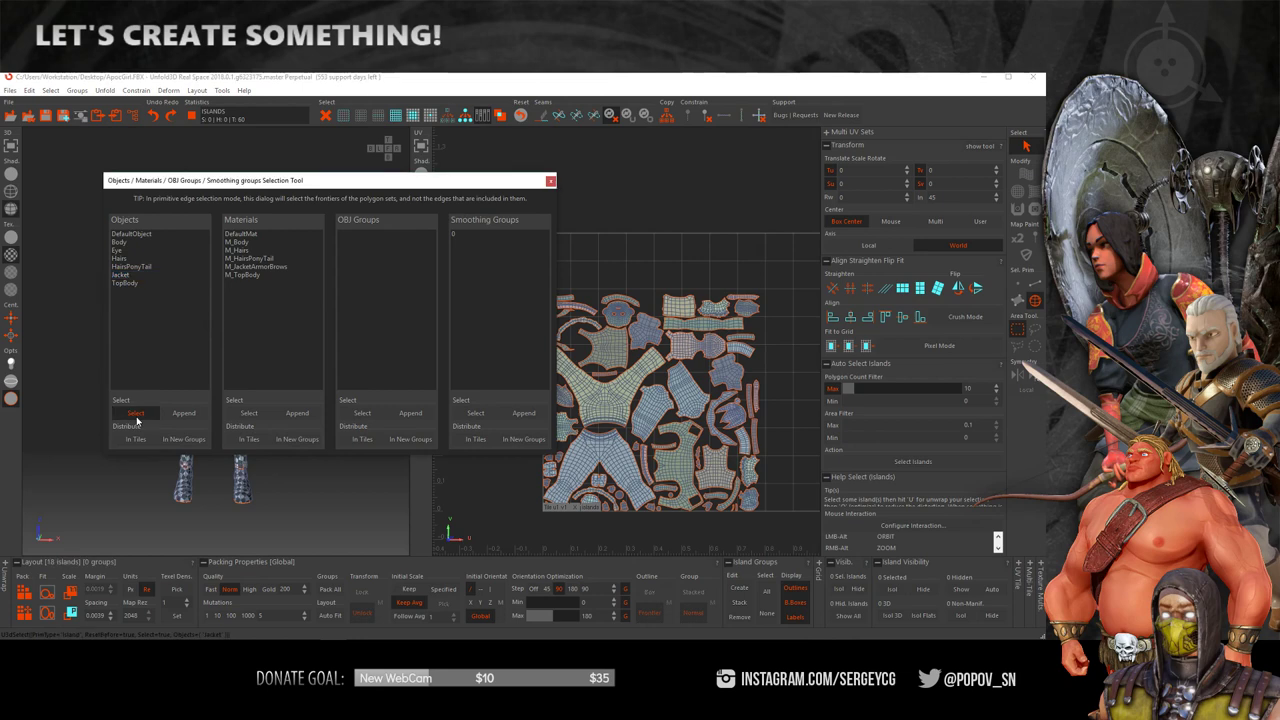
pyautogui.click(550, 182)
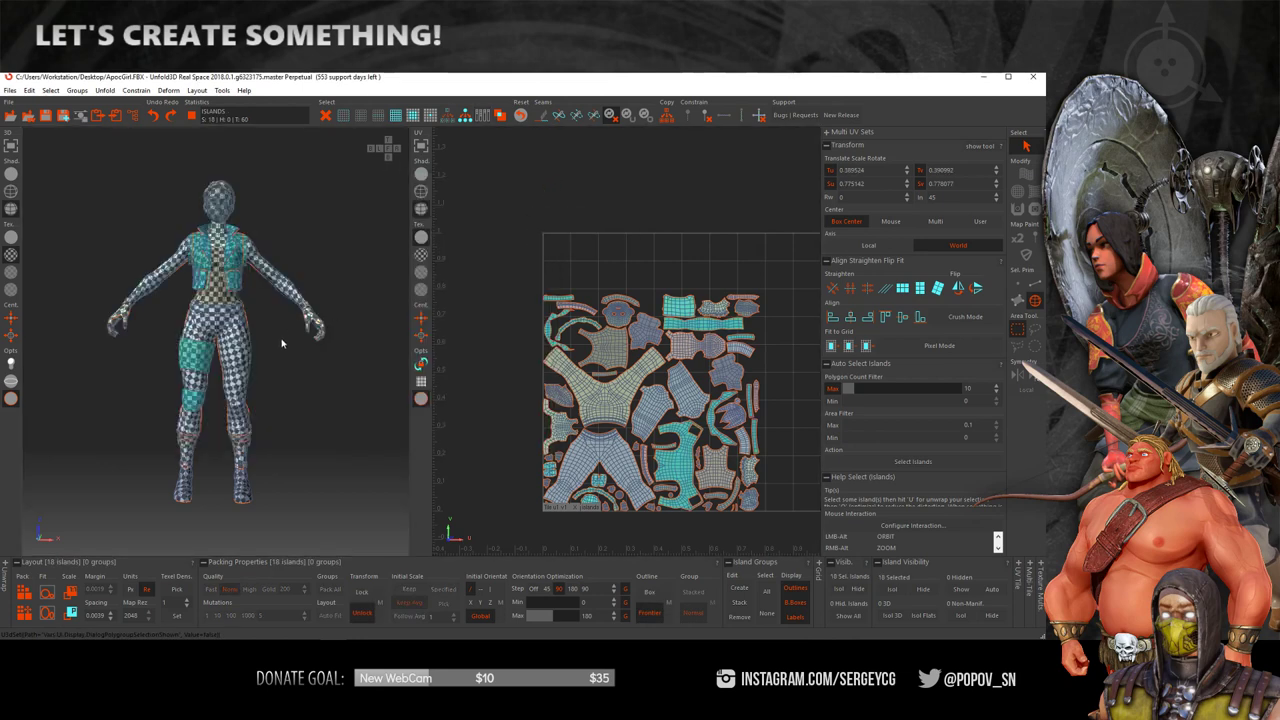
# - Isolate the jacket islands and orbit the 3D view to see the jacket at an angle
pyautogui.keyDown('alt'); pyautogui.moveTo(281, 343); pyautogui.dragTo(285, 365, button='middle'); pyautogui.keyUp('alt')
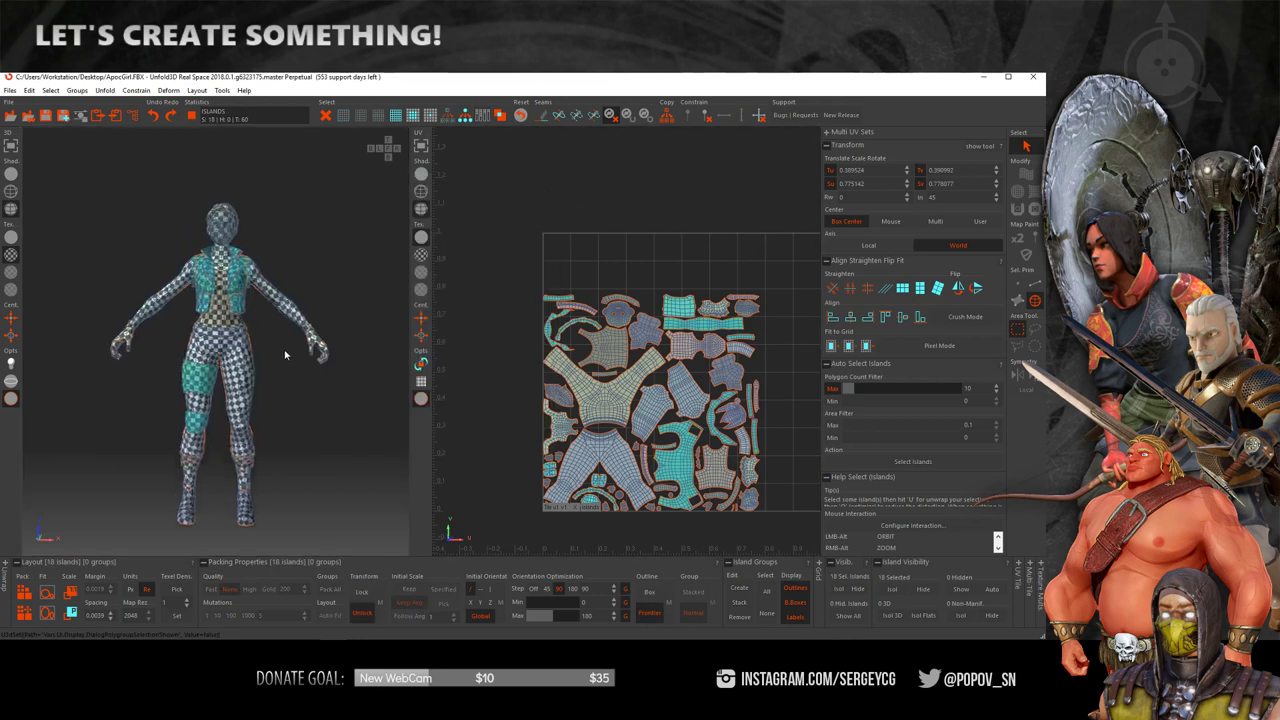
pyautogui.click(836, 588)
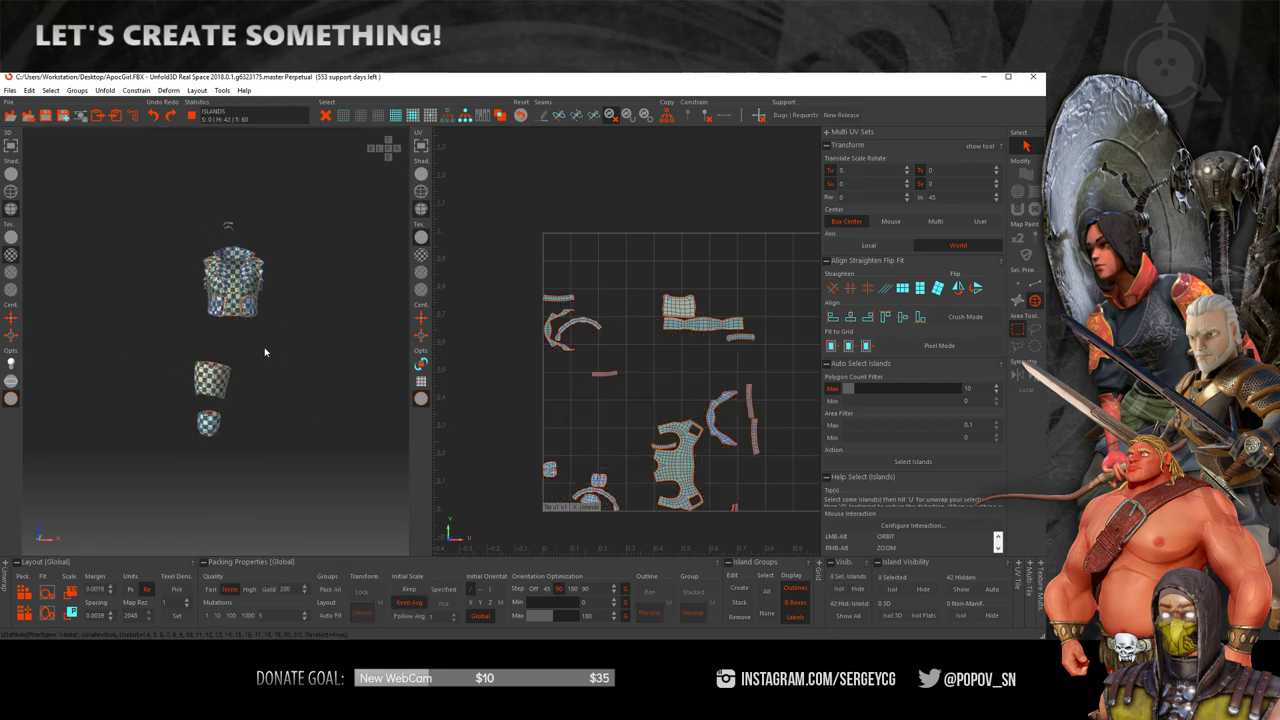
pyautogui.moveTo(265, 352)
pyautogui.keyDown('alt'); pyautogui.mouseDown()
pyautogui.moveTo(277, 380)
pyautogui.moveTo(229, 477)
pyautogui.moveTo(182, 385)
pyautogui.moveTo(271, 423)
pyautogui.moveTo(251, 420)
pyautogui.moveTo(237, 371)
pyautogui.moveTo(242, 383)
pyautogui.mouseUp(); pyautogui.keyUp('alt')
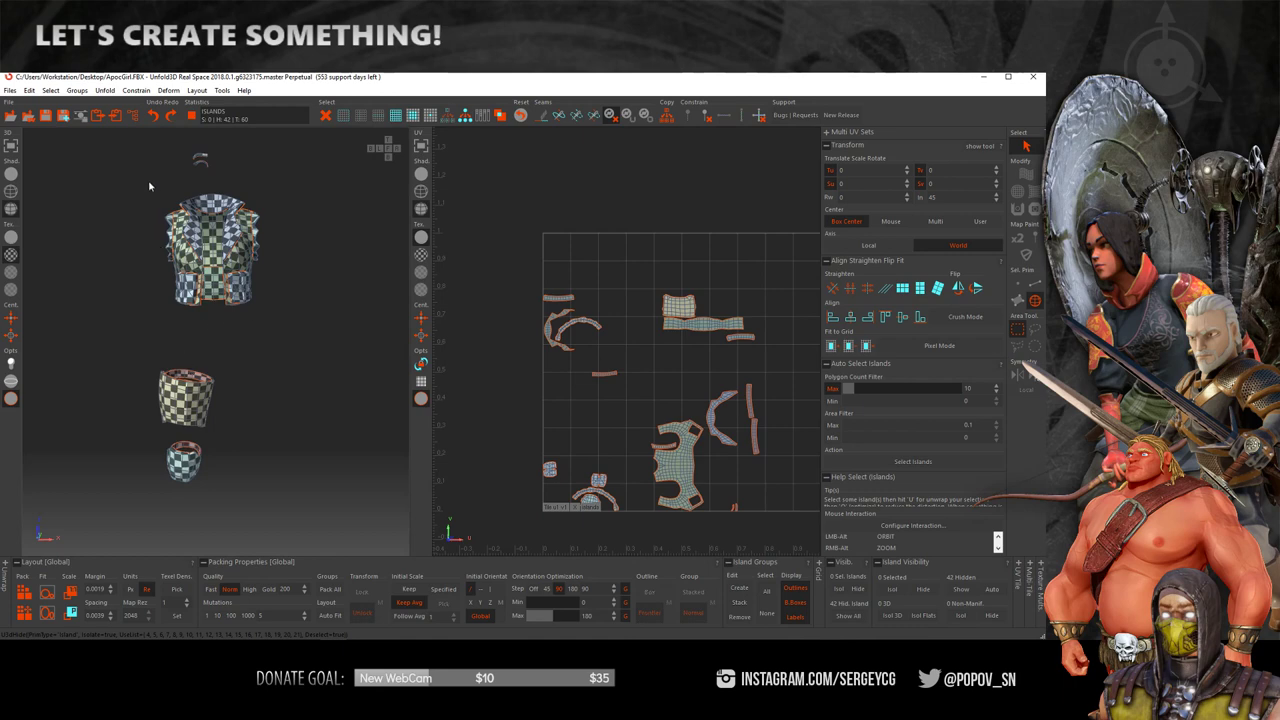
# - Select the vest, drag its islands left out of the tile, and group them with G
pyautogui.moveTo(147, 180); pyautogui.dragTo(347, 354)
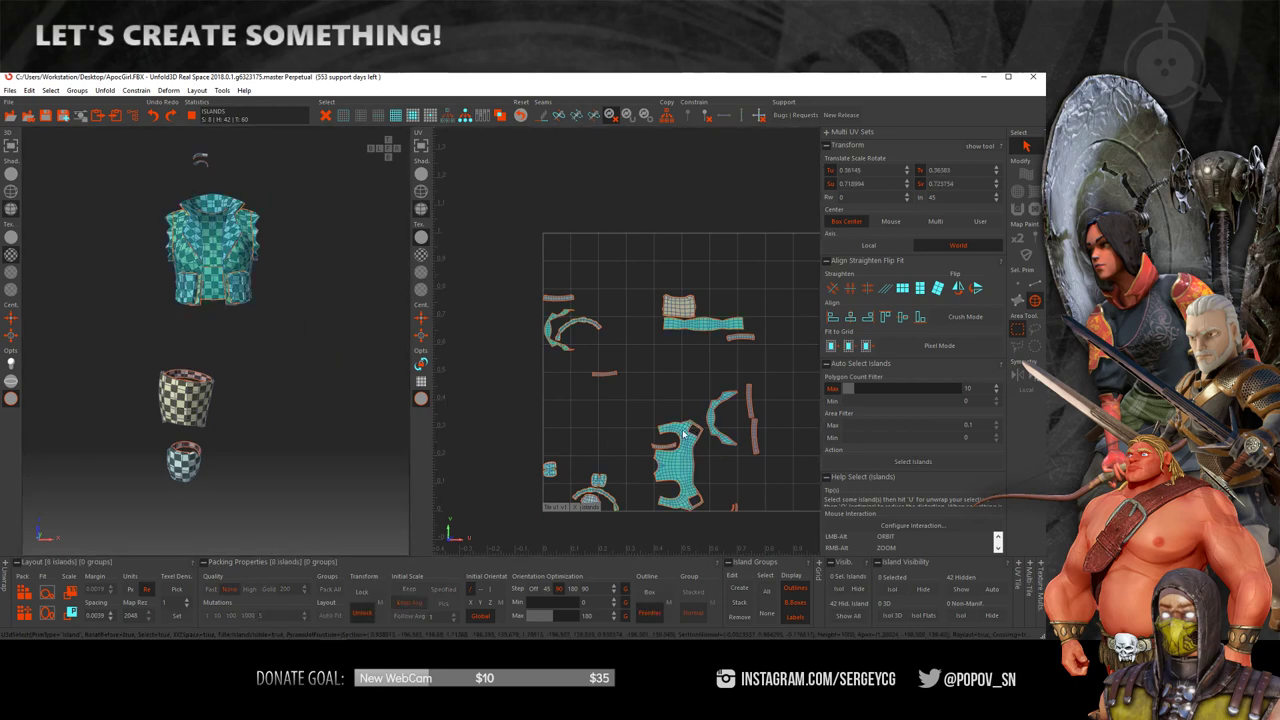
pyautogui.moveTo(680, 466); pyautogui.dragTo(460, 402)
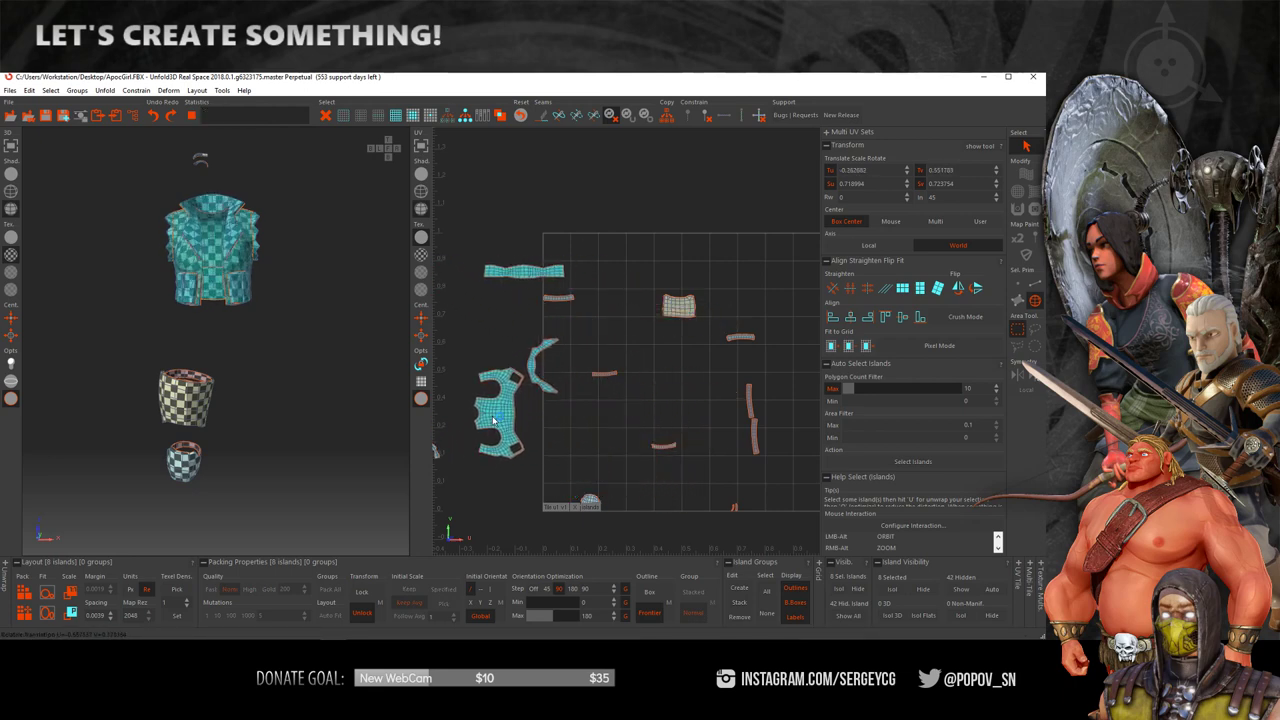
pyautogui.moveTo(460, 402); pyautogui.dragTo(570, 406, button='middle')
pyautogui.scroll(-2, 600, 404)
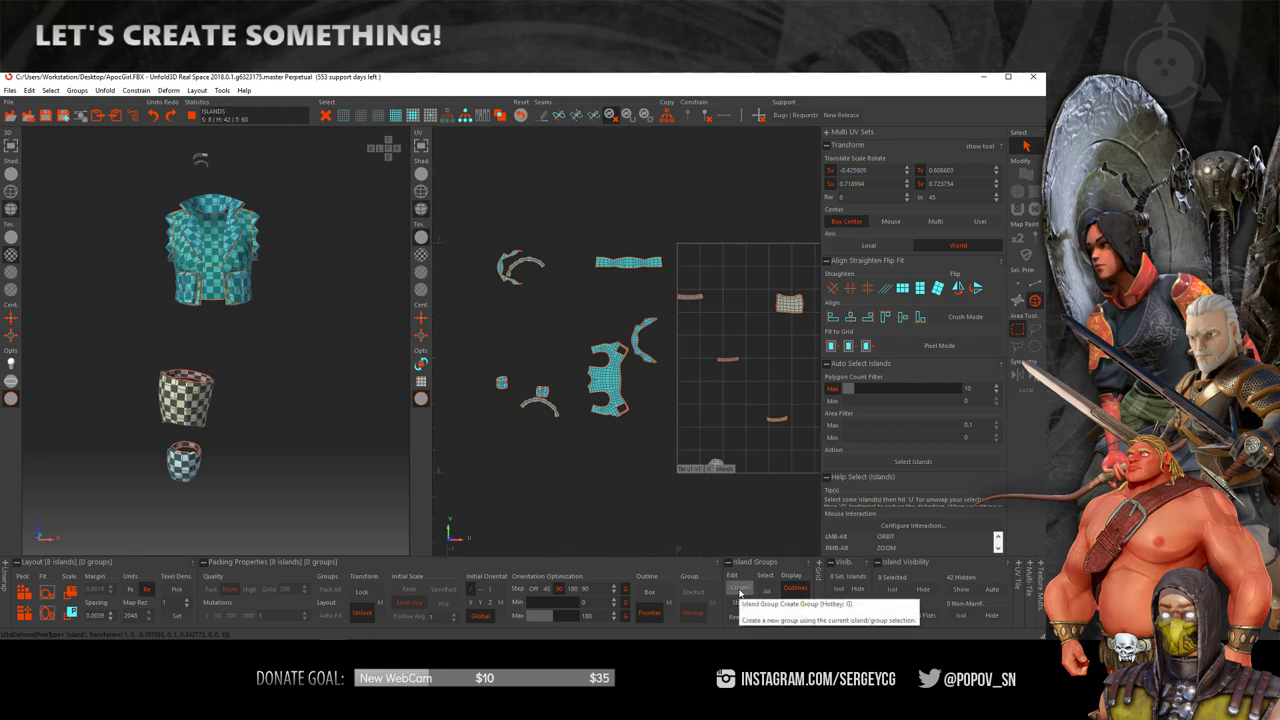
pyautogui.press('g')
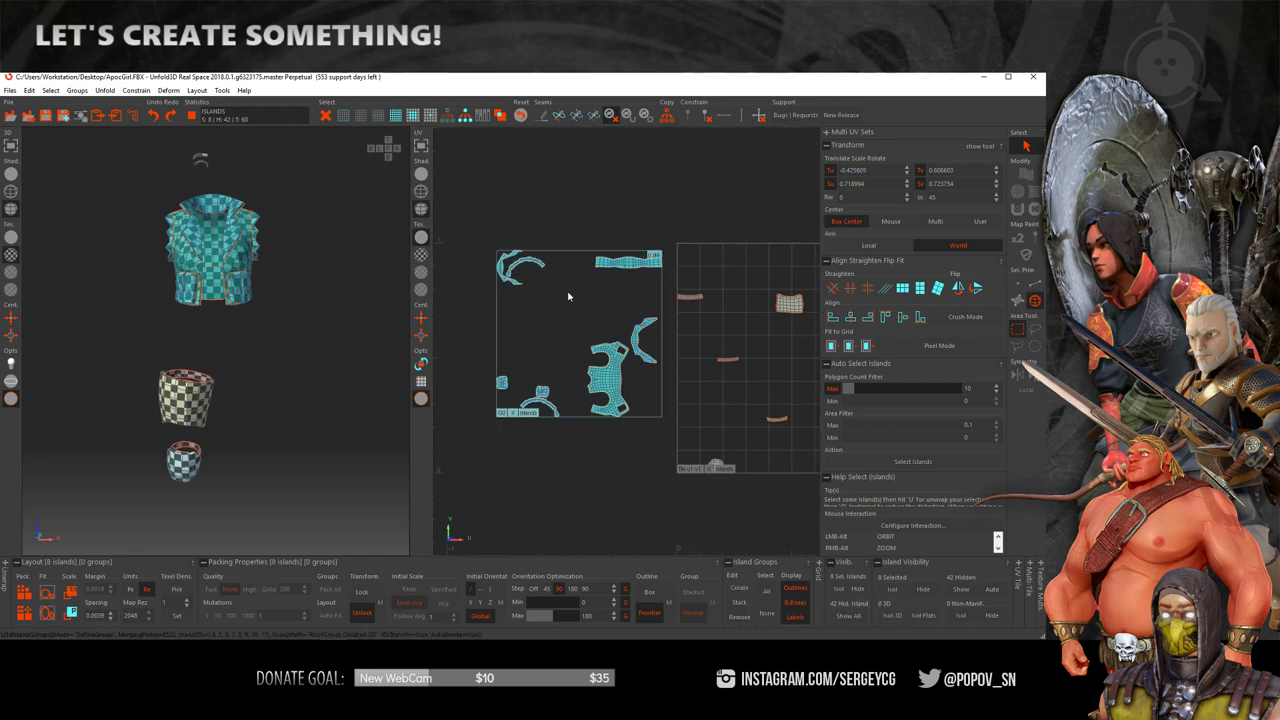
# - Pack the vest islands inside their group box, then reselect the group and enlarge its box upward
pyautogui.click(8, 583)
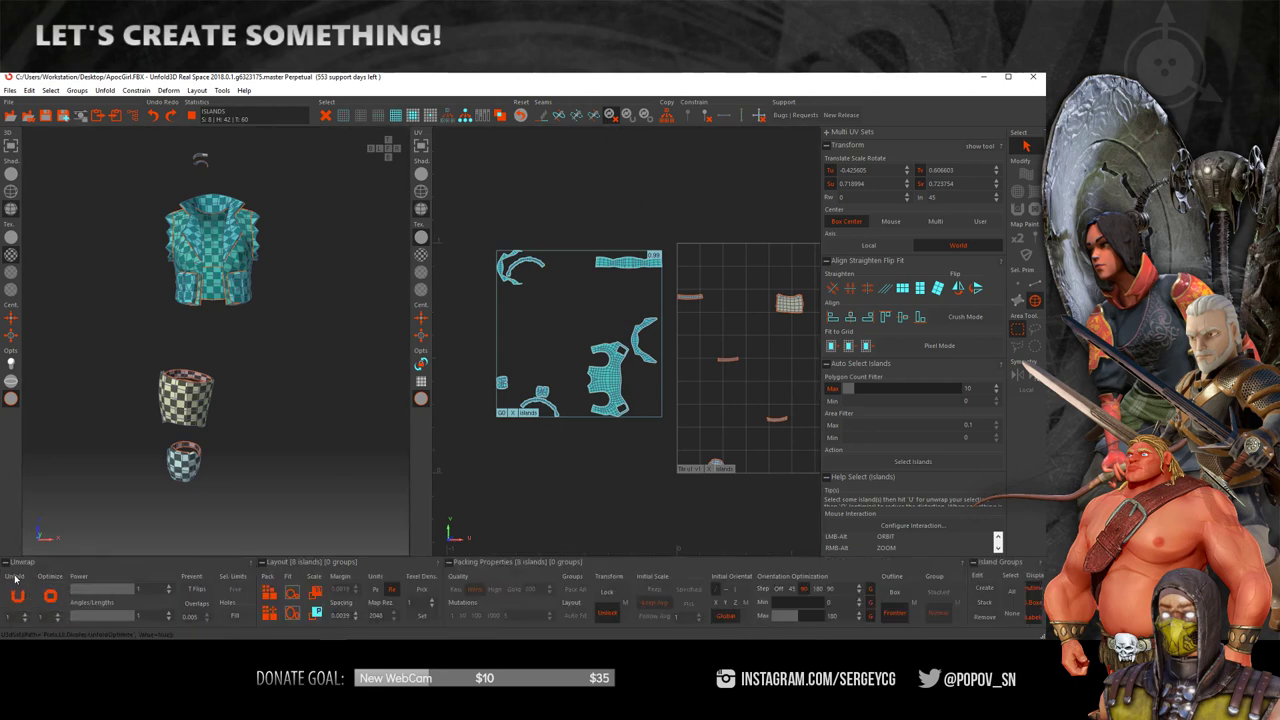
pyautogui.click(5, 564)
pyautogui.click(24, 592)
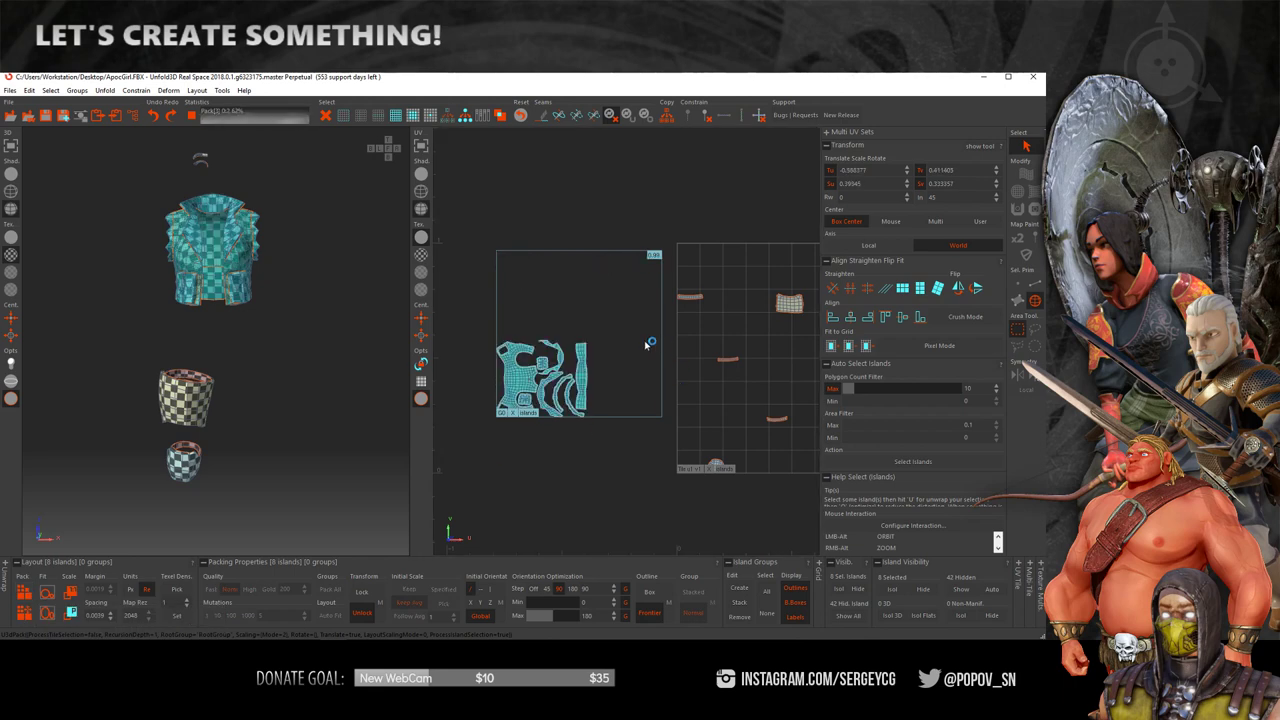
pyautogui.click(642, 349)
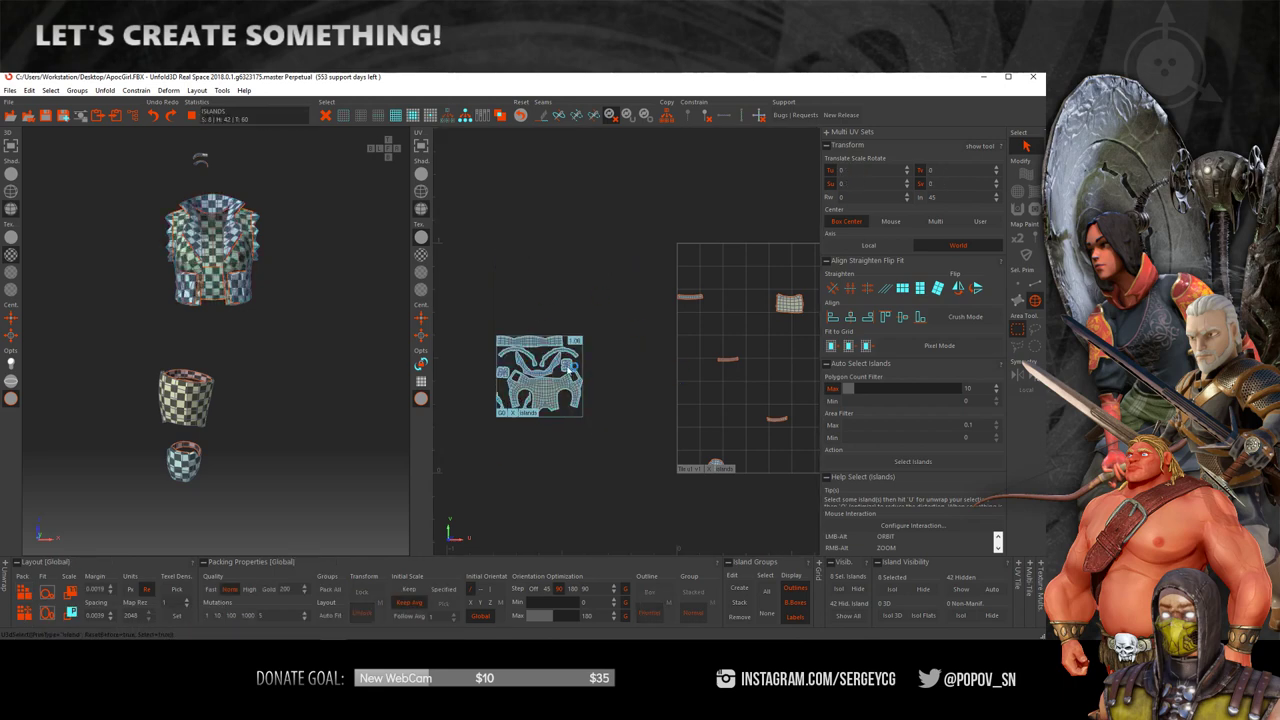
pyautogui.click(545, 412)
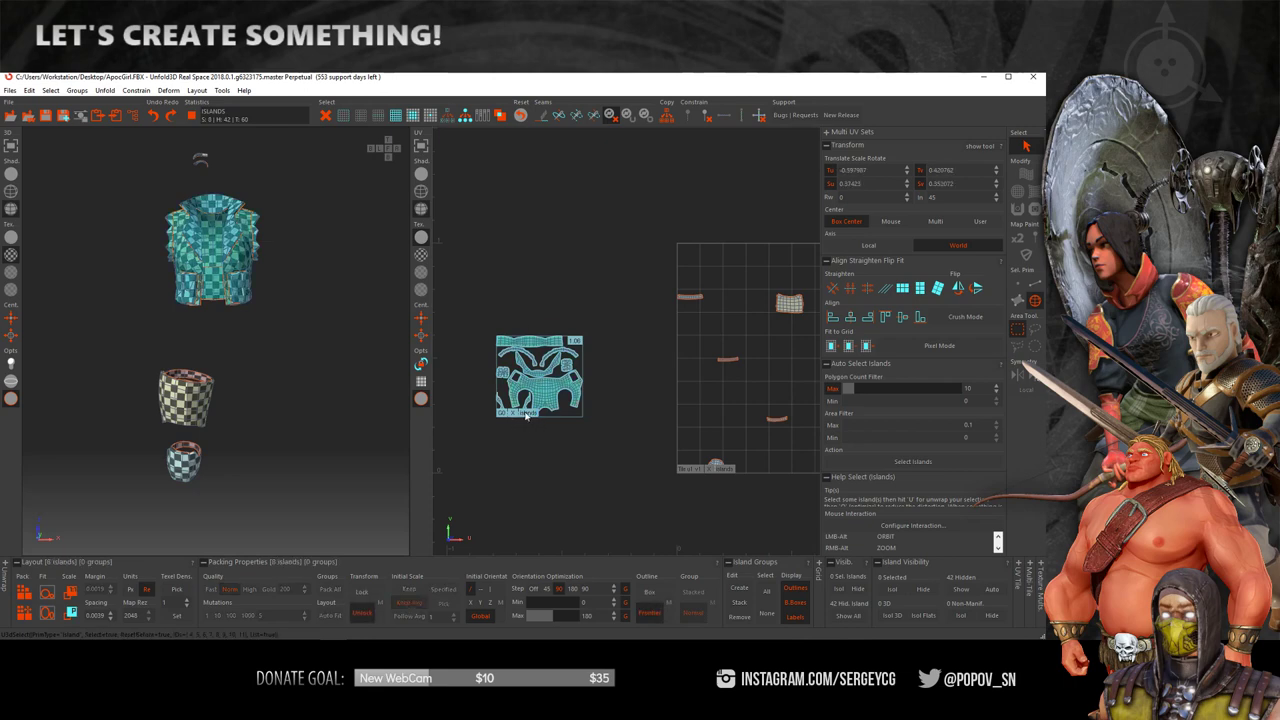
pyautogui.keyDown('ctrl'); pyautogui.click(508, 423); pyautogui.keyUp('ctrl')
pyautogui.click(530, 433)
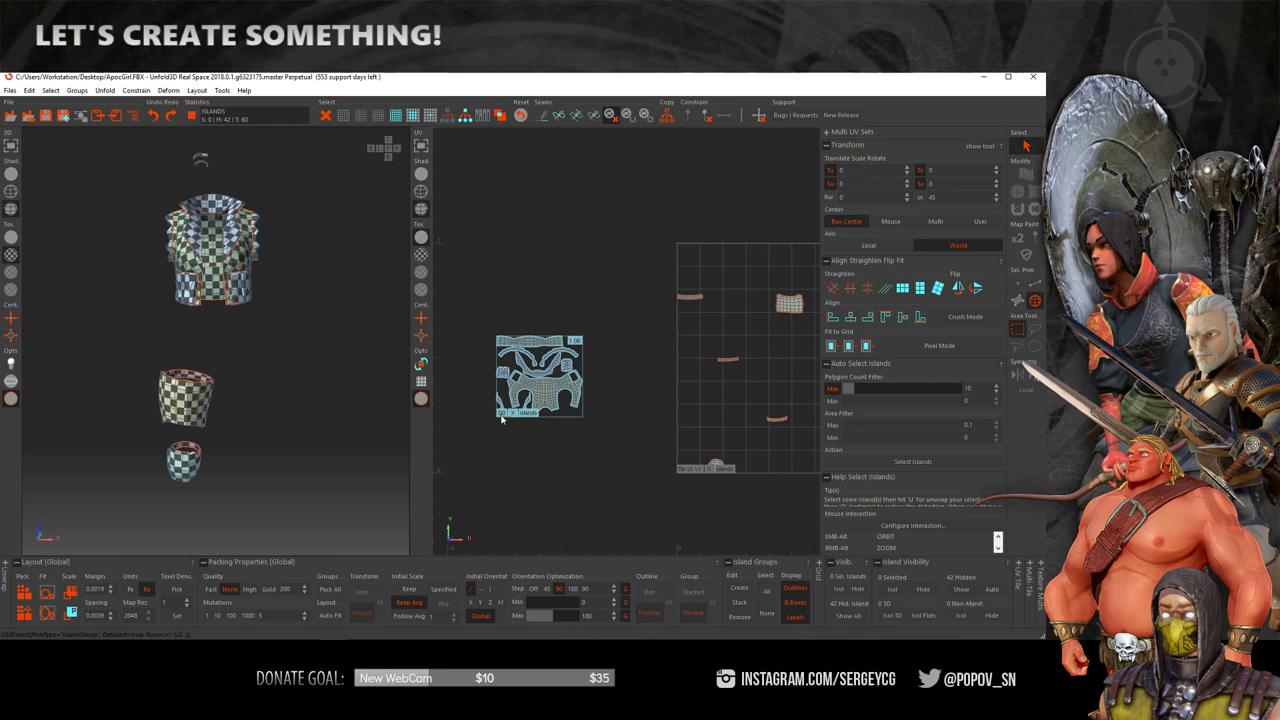
pyautogui.click(502, 414)
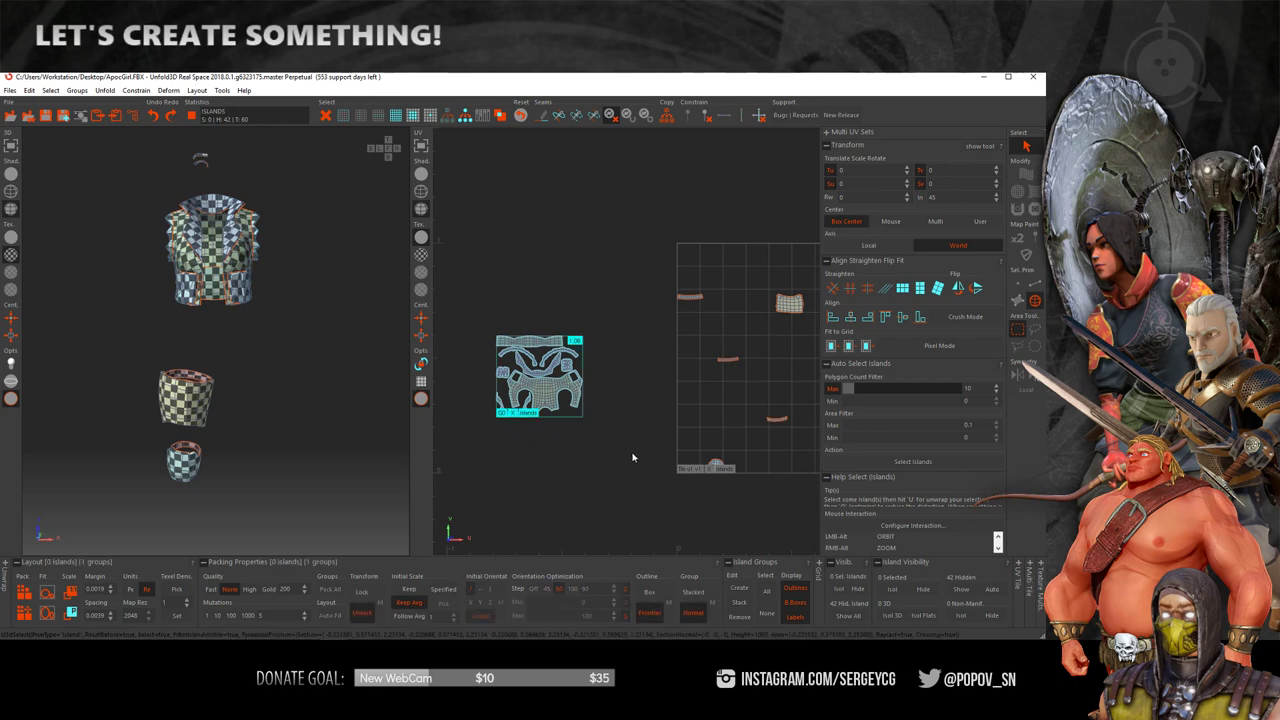
pyautogui.moveTo(578, 342); pyautogui.dragTo(578, 271)
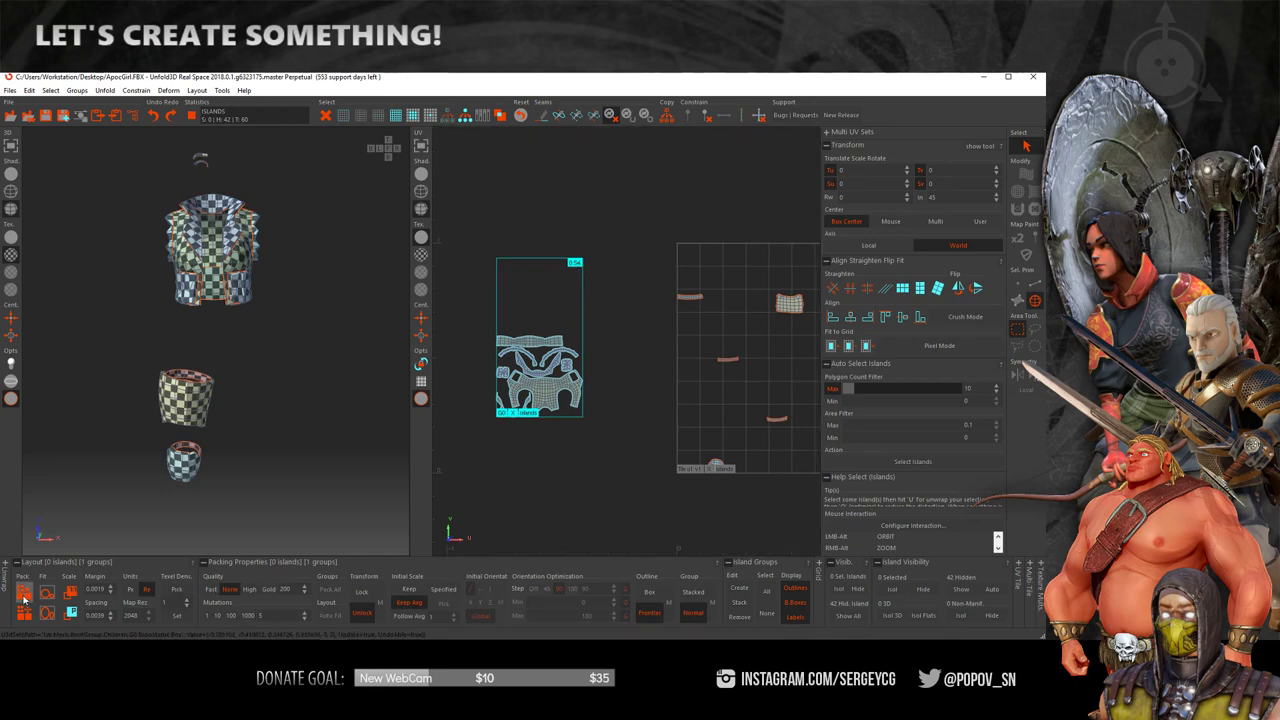
# - Re-pack the vest group smaller, then move all eight islands left of the tile and deselect
pyautogui.press('p')
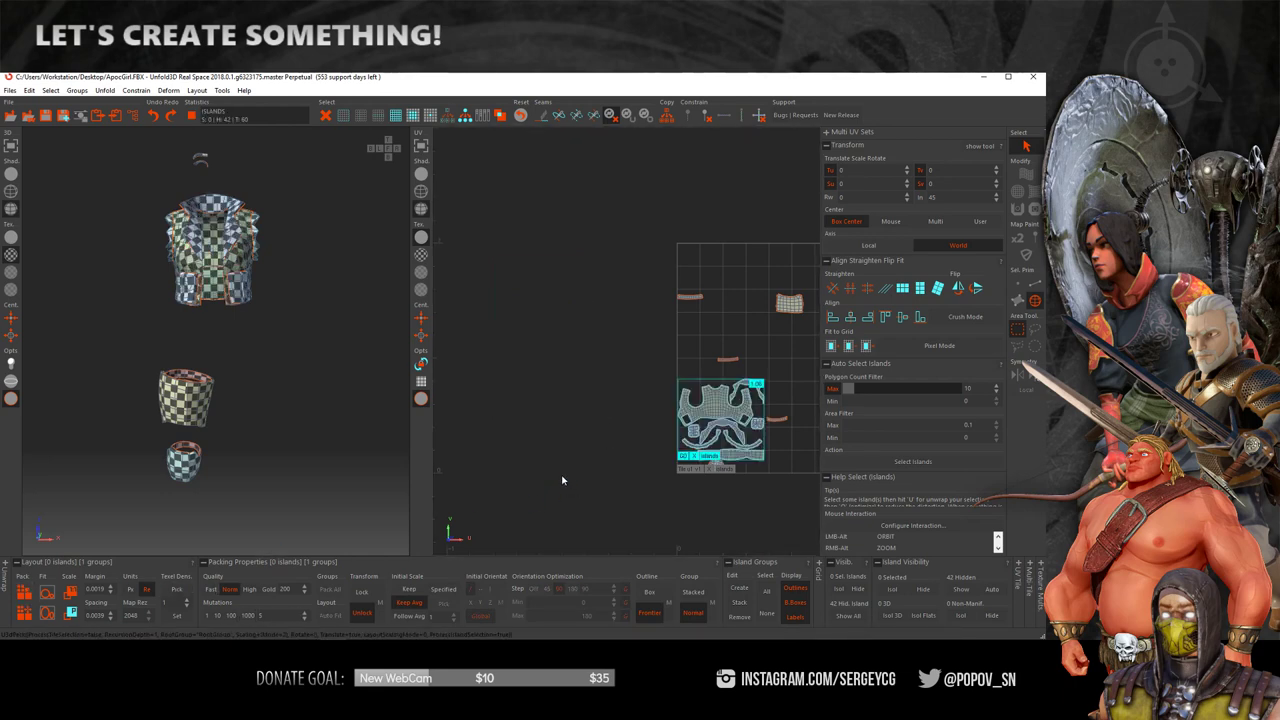
pyautogui.click(716, 412)
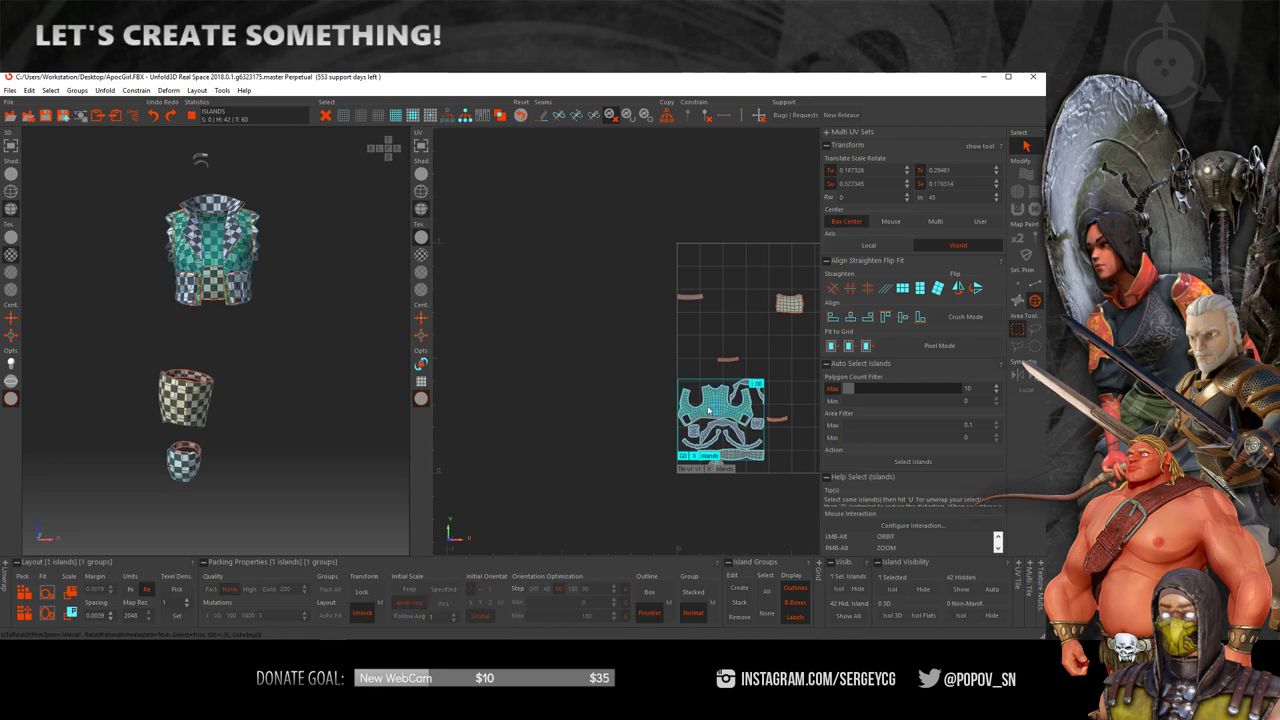
pyautogui.press('p')
pyautogui.click(703, 459)
pyautogui.moveTo(708, 414); pyautogui.dragTo(590, 400)
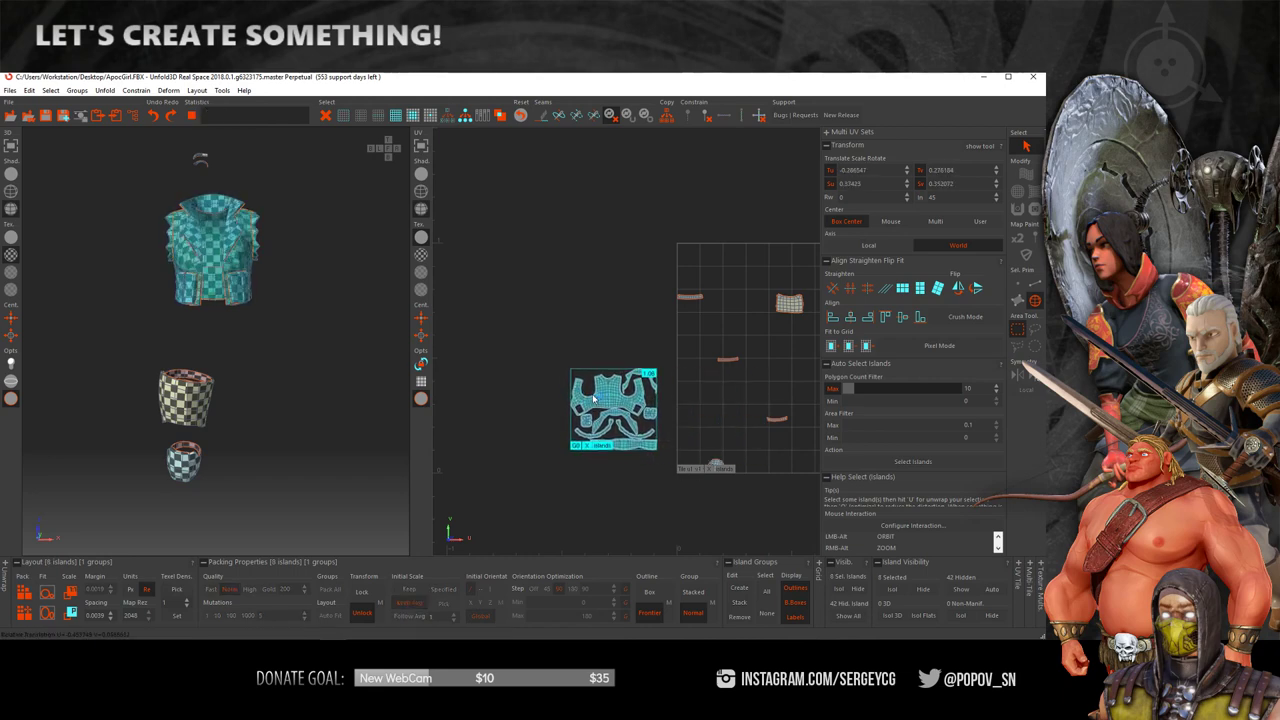
pyautogui.click(609, 330)
pyautogui.scroll(2, 600, 436)
pyautogui.moveTo(600, 437); pyautogui.dragTo(634, 450, button='middle')
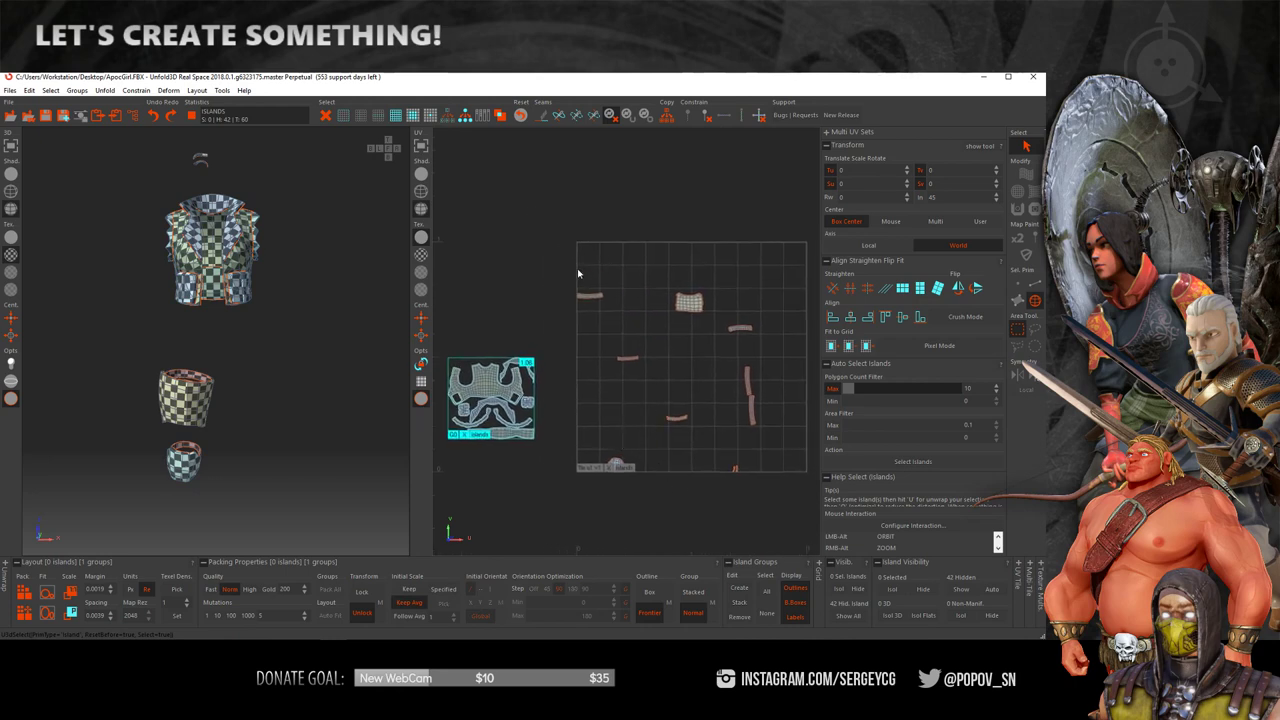
# - Group the two smaller jacket pieces' islands with Ctrl+G, move the group, and pack it compactly
pyautogui.moveTo(124, 317); pyautogui.dragTo(244, 505)
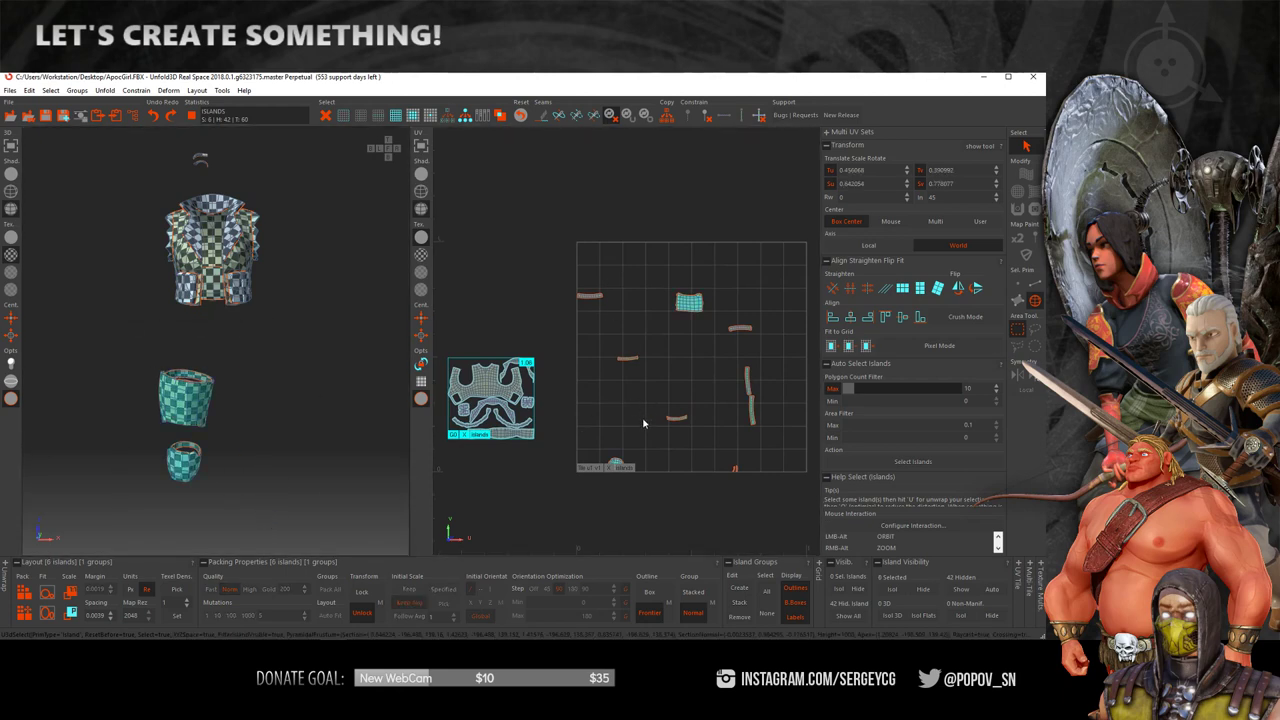
pyautogui.hotkey('ctrl', 'g')
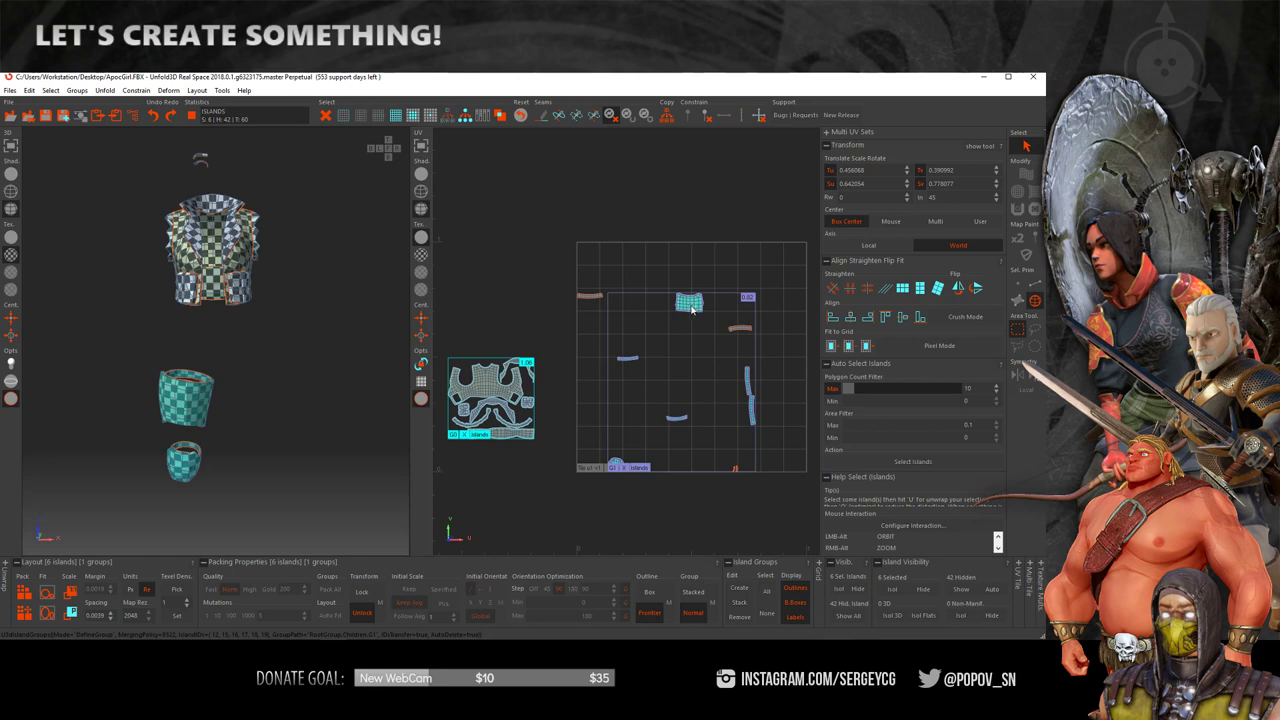
pyautogui.moveTo(691, 308); pyautogui.dragTo(552, 206)
pyautogui.moveTo(552, 206); pyautogui.dragTo(627, 300, button='middle')
pyautogui.press('p')
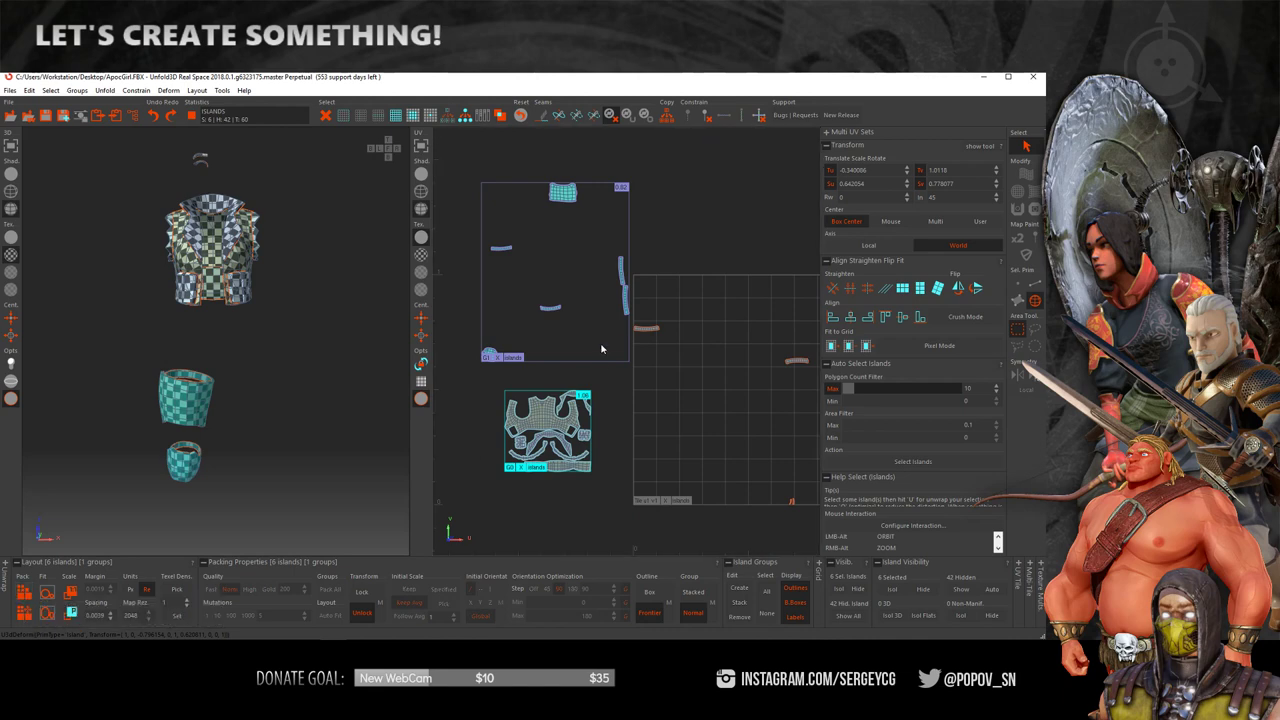
pyautogui.press('p')
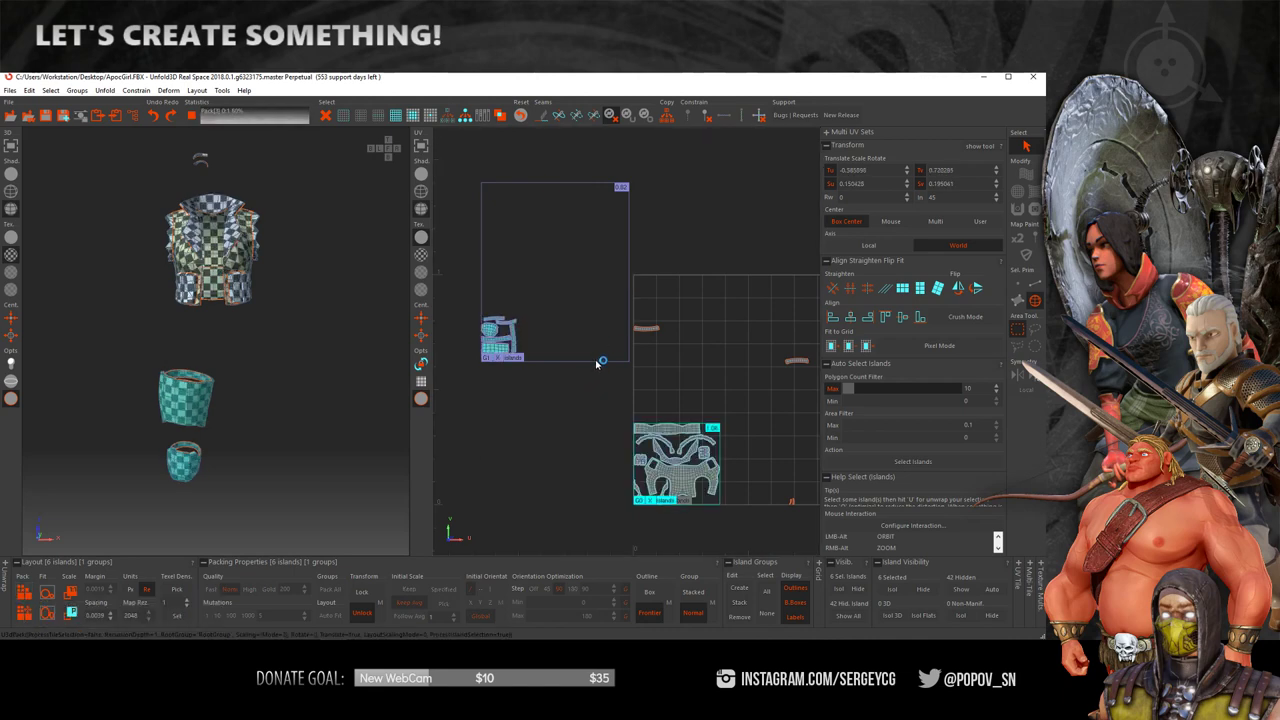
pyautogui.click(562, 358)
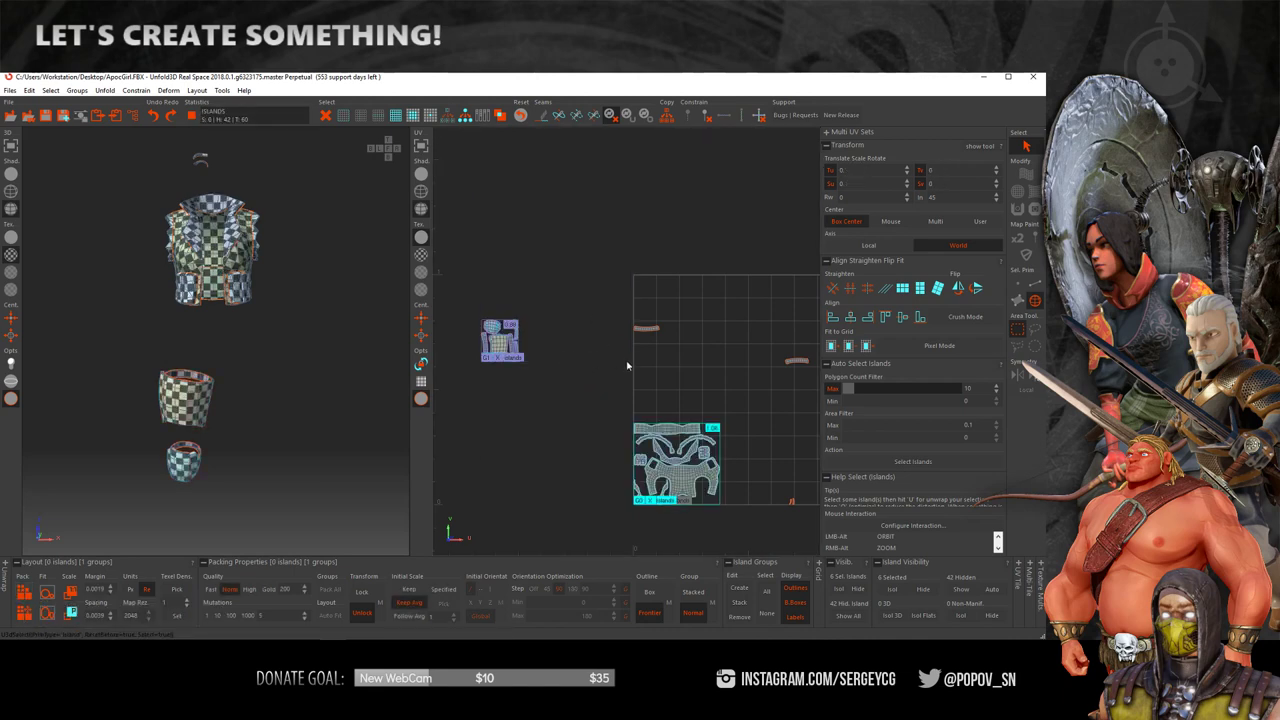
pyautogui.press('f')
pyautogui.press('f')
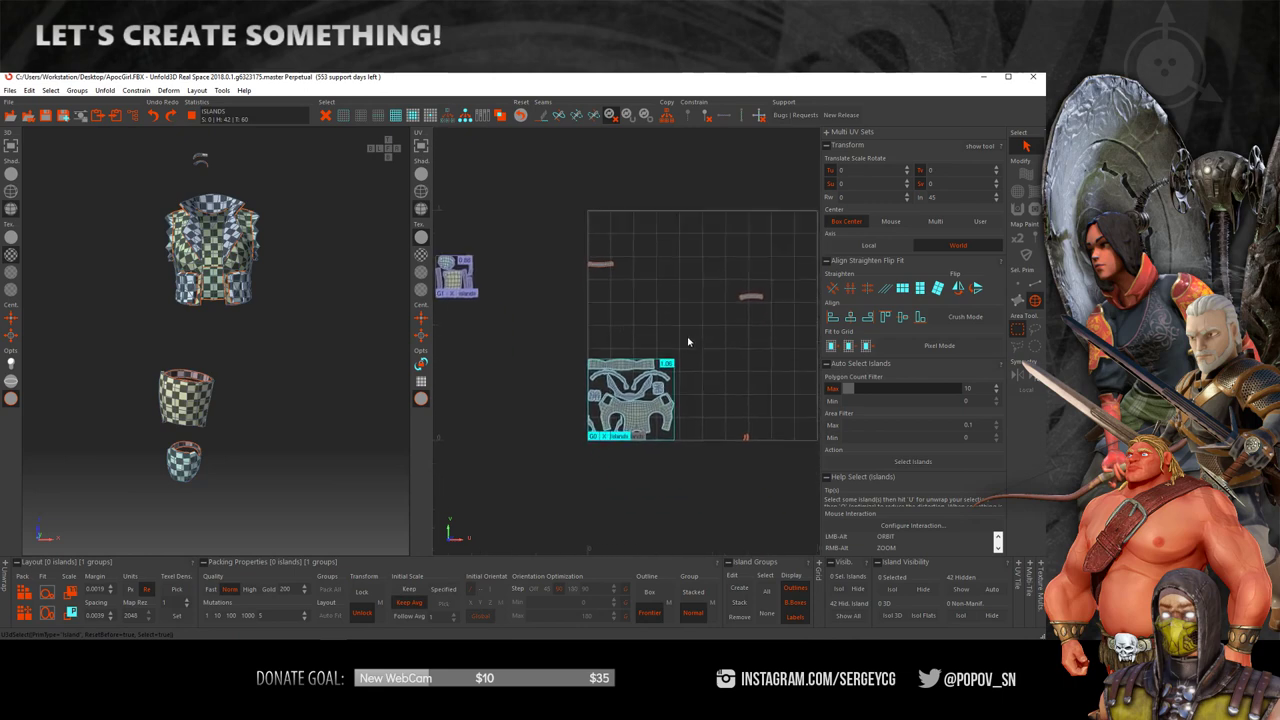
# - Unhide all islands and drag the six-island leg group into the tile's top-left corner
pyautogui.click(848, 617)
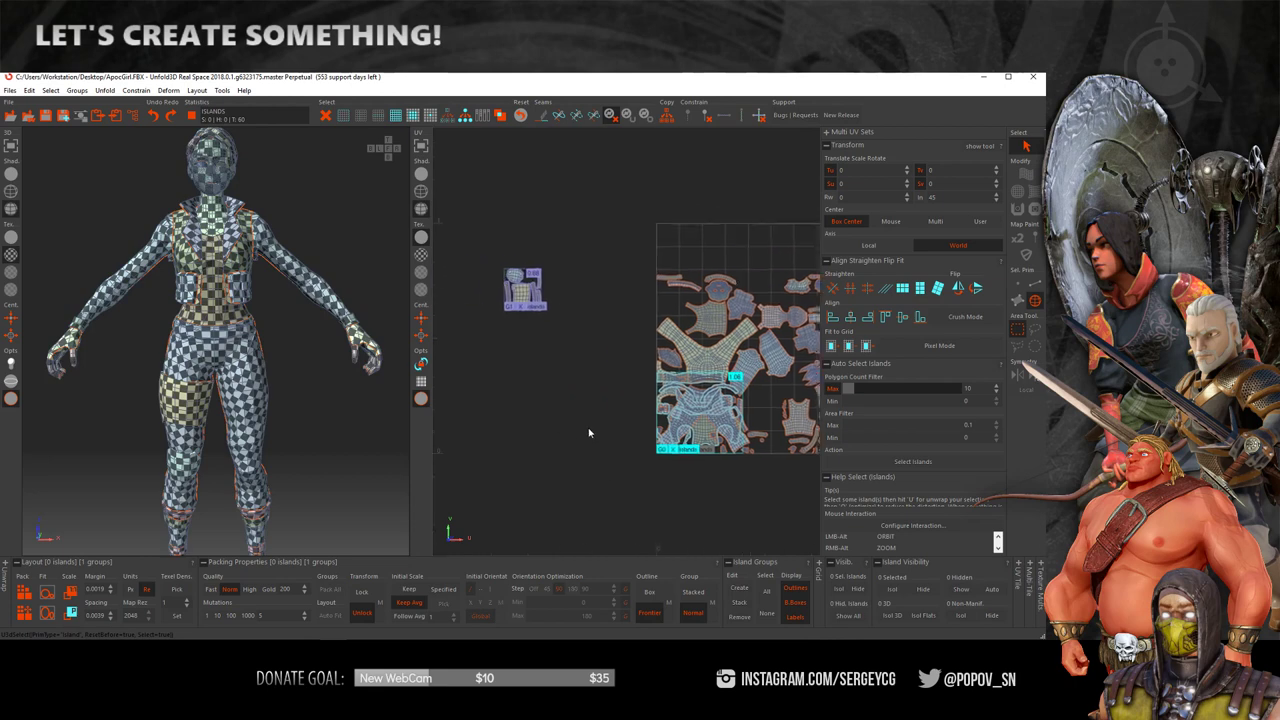
pyautogui.moveTo(624, 248); pyautogui.dragTo(519, 354)
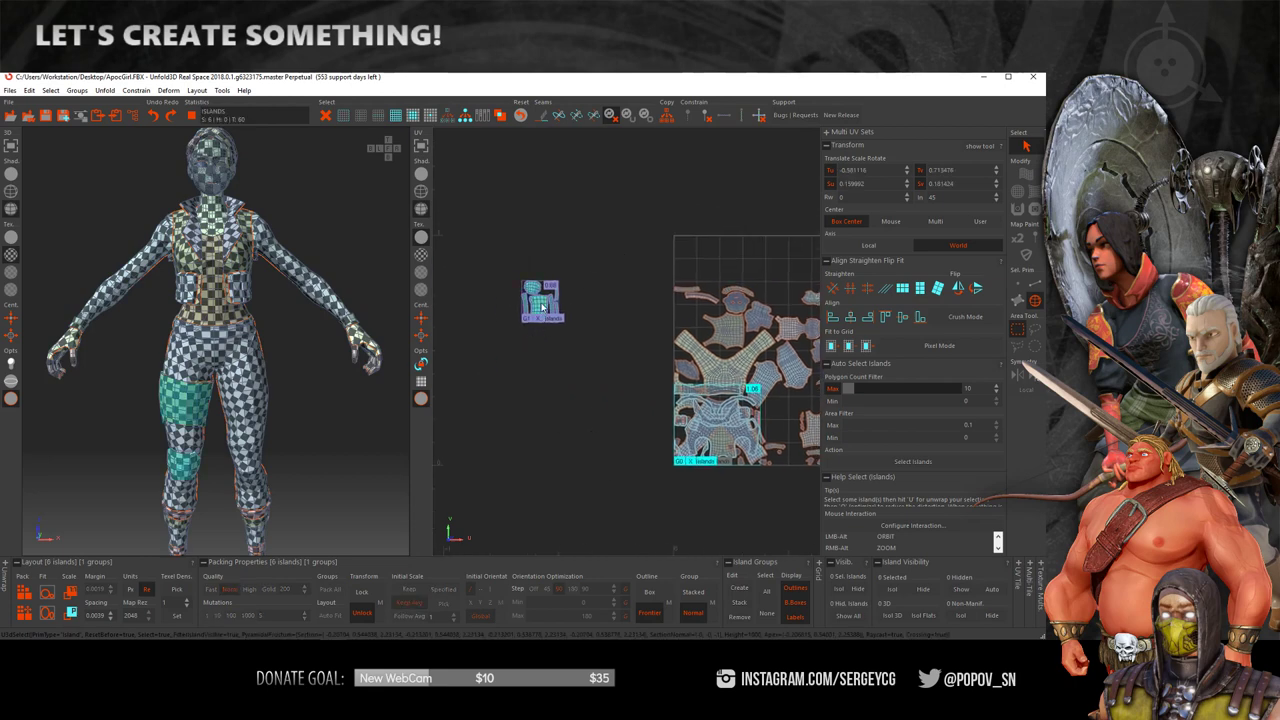
pyautogui.moveTo(541, 307); pyautogui.dragTo(722, 266)
pyautogui.press('f')
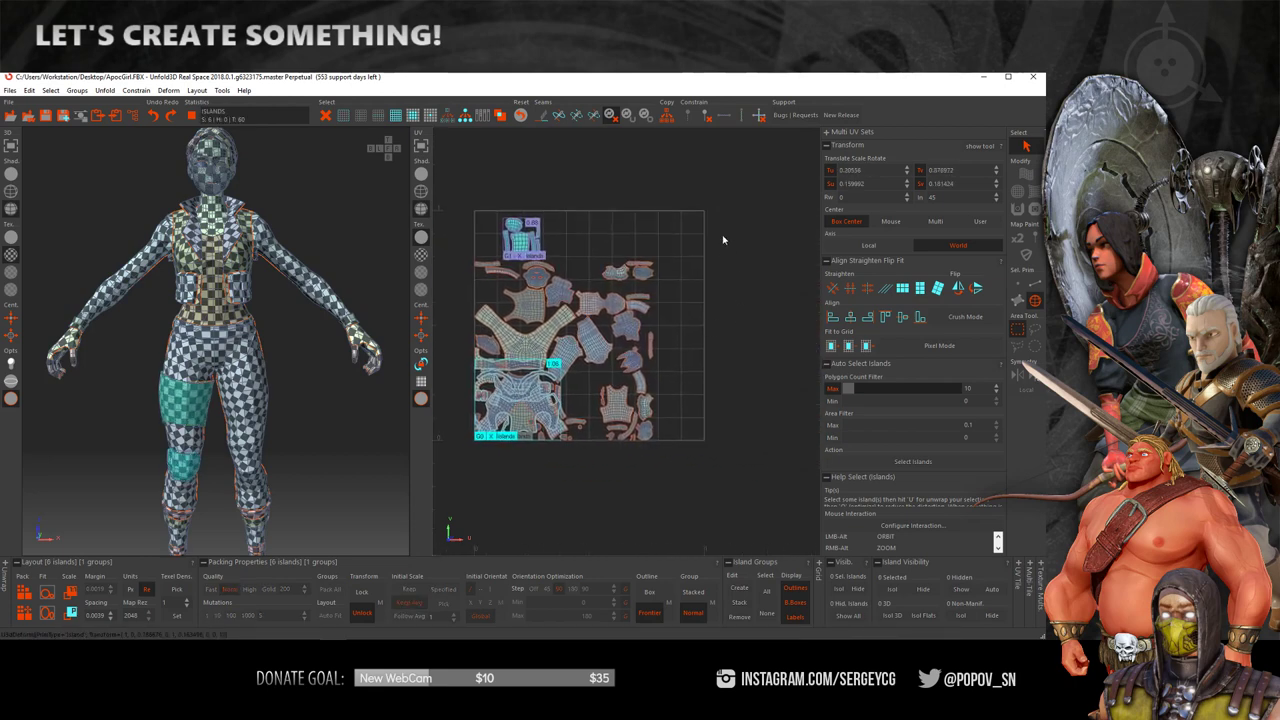
pyautogui.click(723, 240)
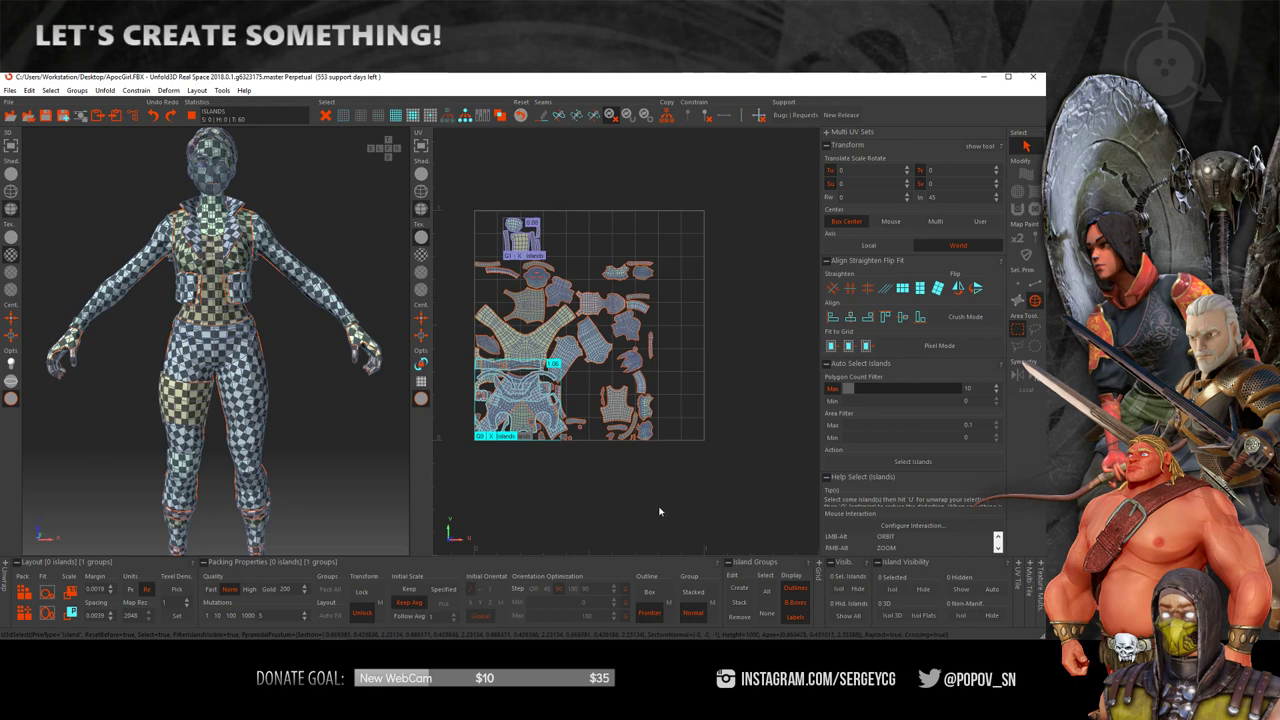
# - Box-select every UV island, then clear the selection again
pyautogui.moveTo(464, 190); pyautogui.dragTo(737, 461)
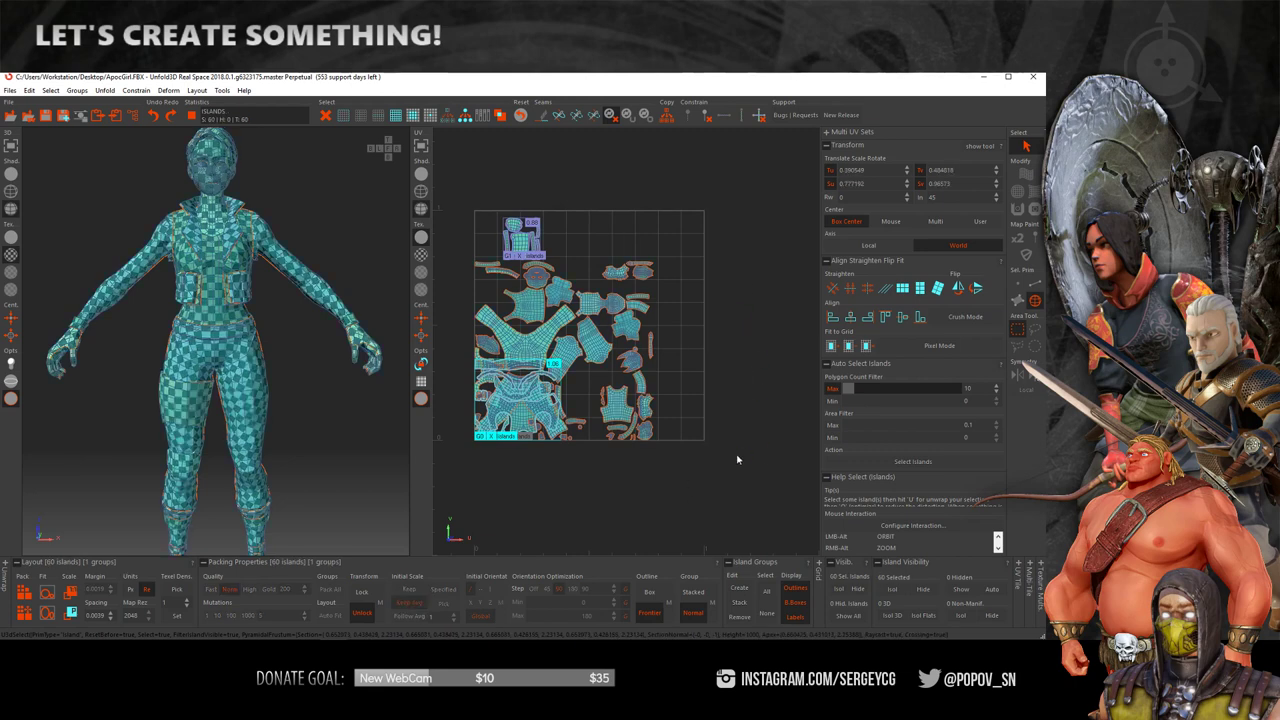
pyautogui.click(746, 376)
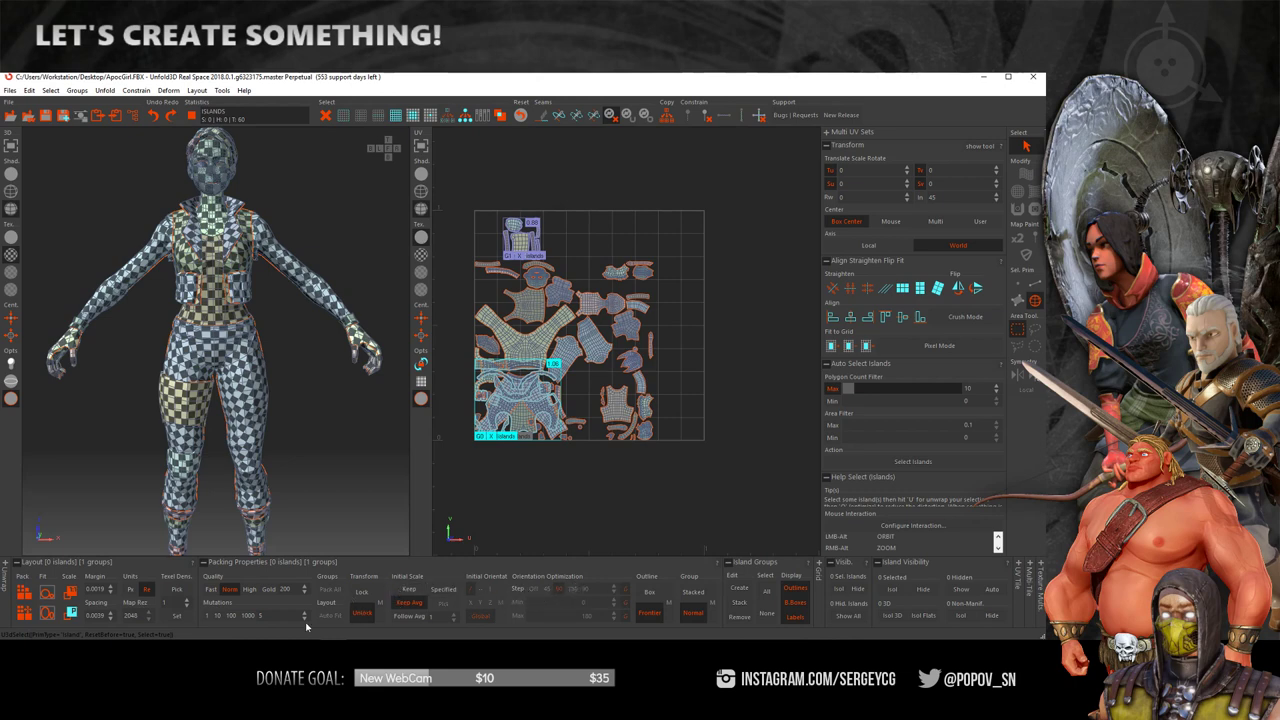
pyautogui.click(33, 596)
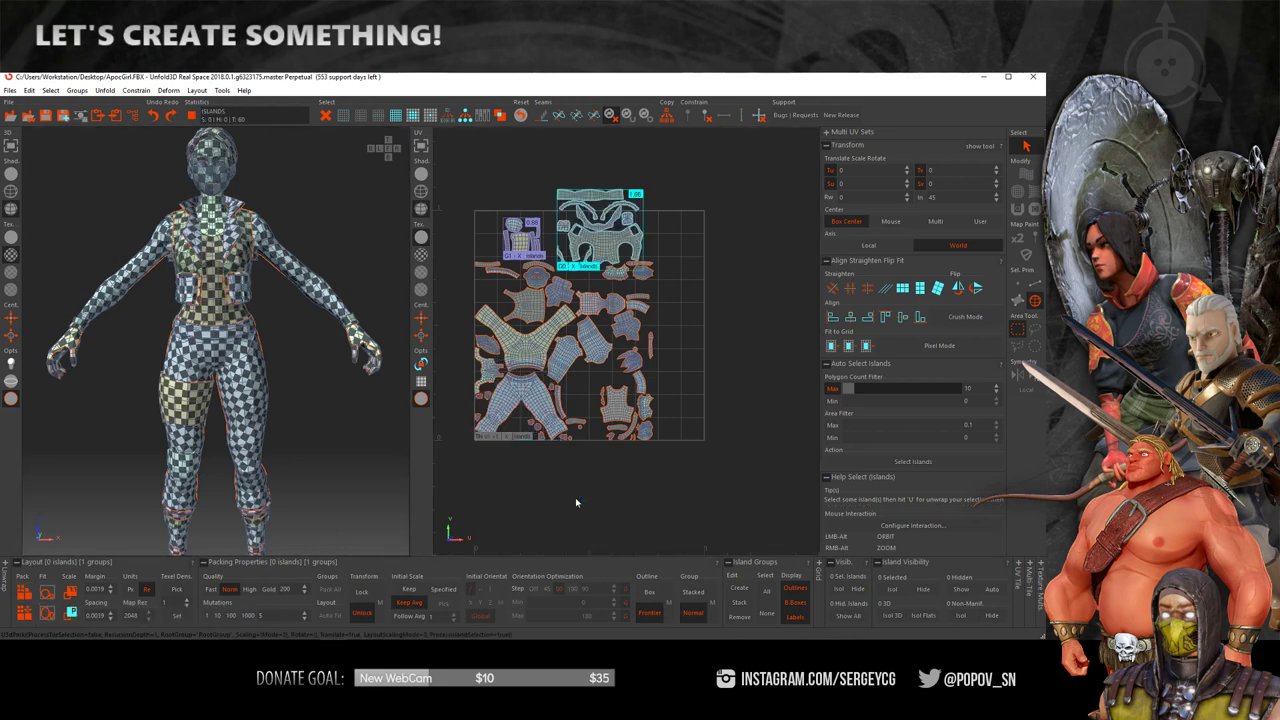
# - Deselect everything and repack all islands into the 0–1 tile, panning around to inspect the result
pyautogui.click(574, 271)
pyautogui.click(752, 318)
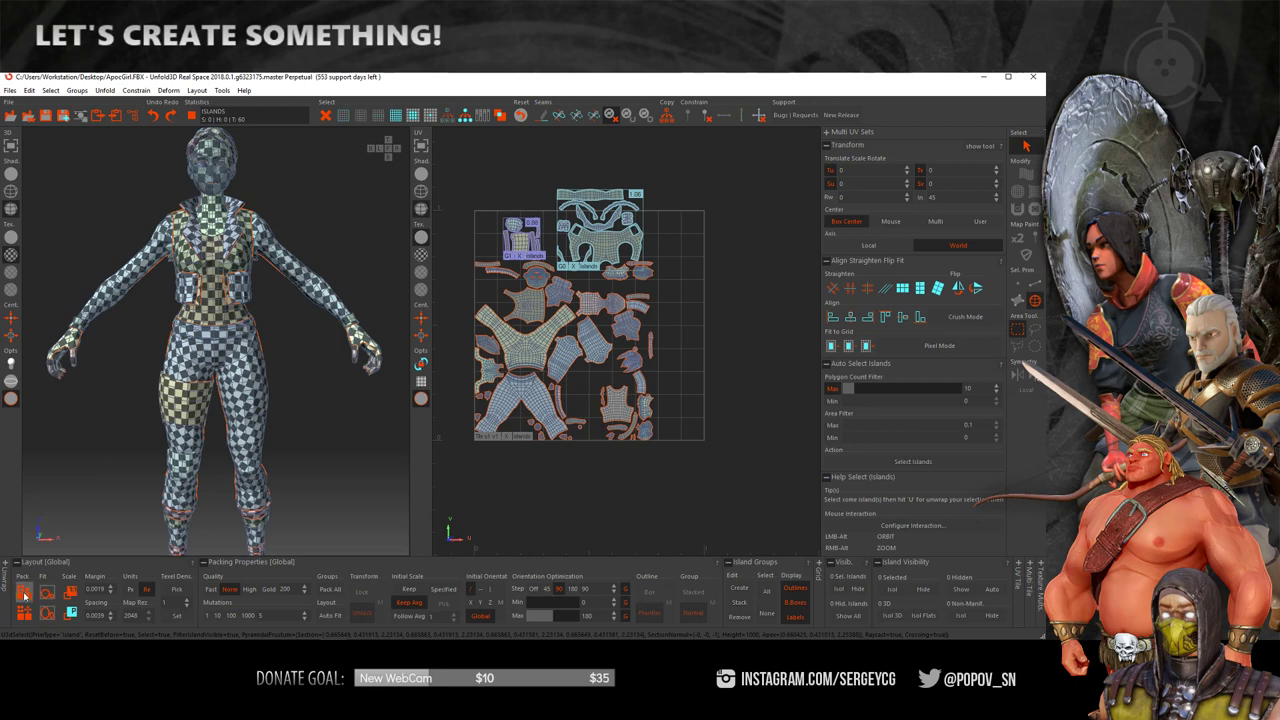
pyautogui.click(22, 591)
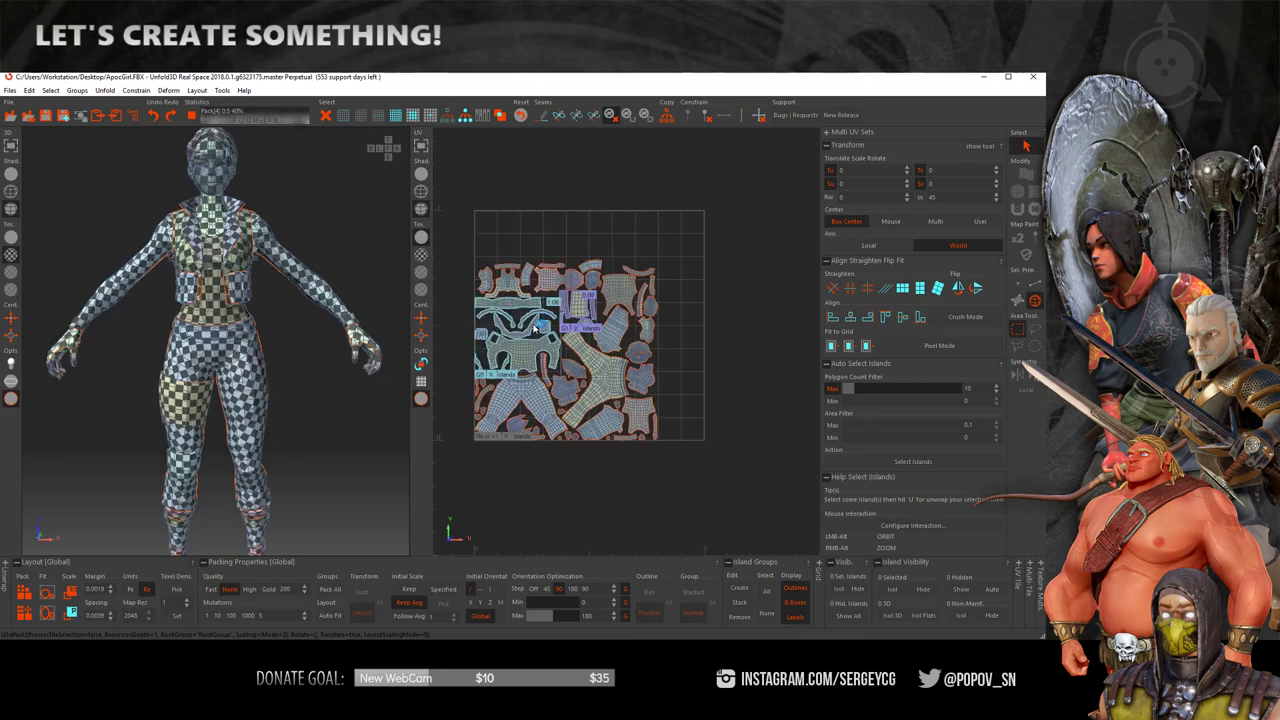
pyautogui.scroll(3, 498, 450)
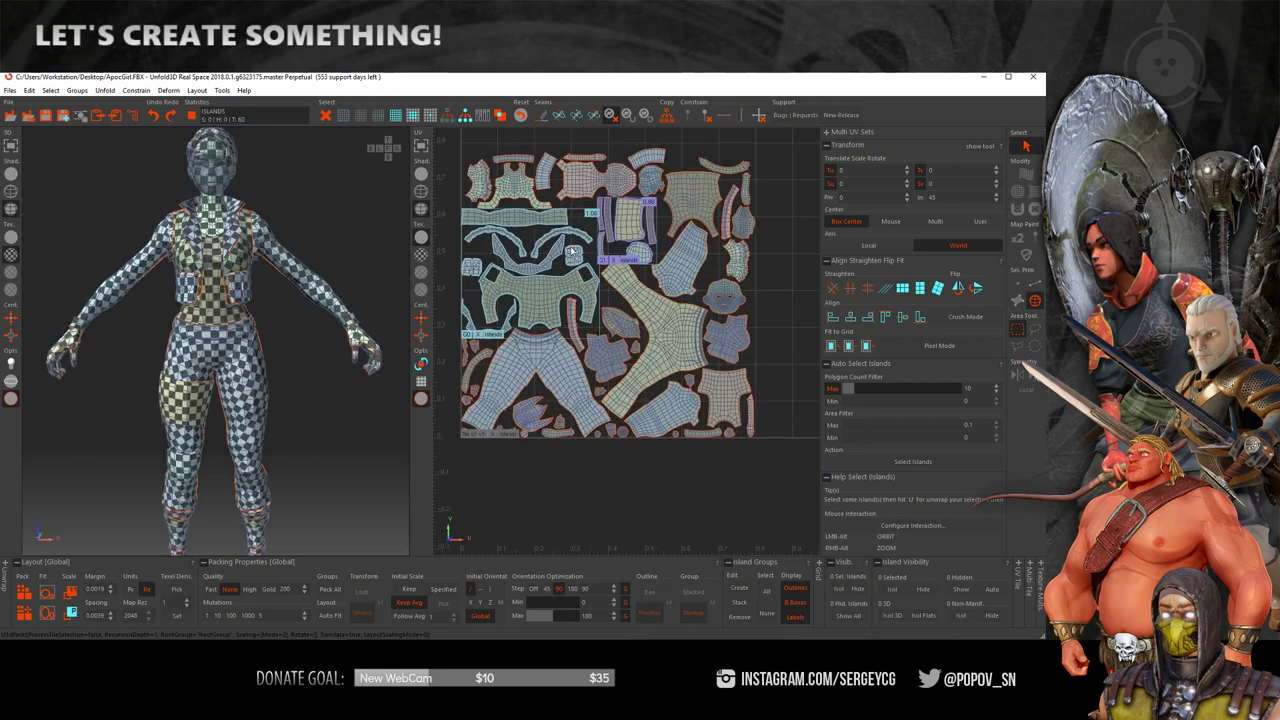
pyautogui.moveTo(570, 250)
pyautogui.mouseDown(button='middle')
pyautogui.moveTo(567, 264)
pyautogui.moveTo(615, 290)
pyautogui.mouseUp(button='middle')
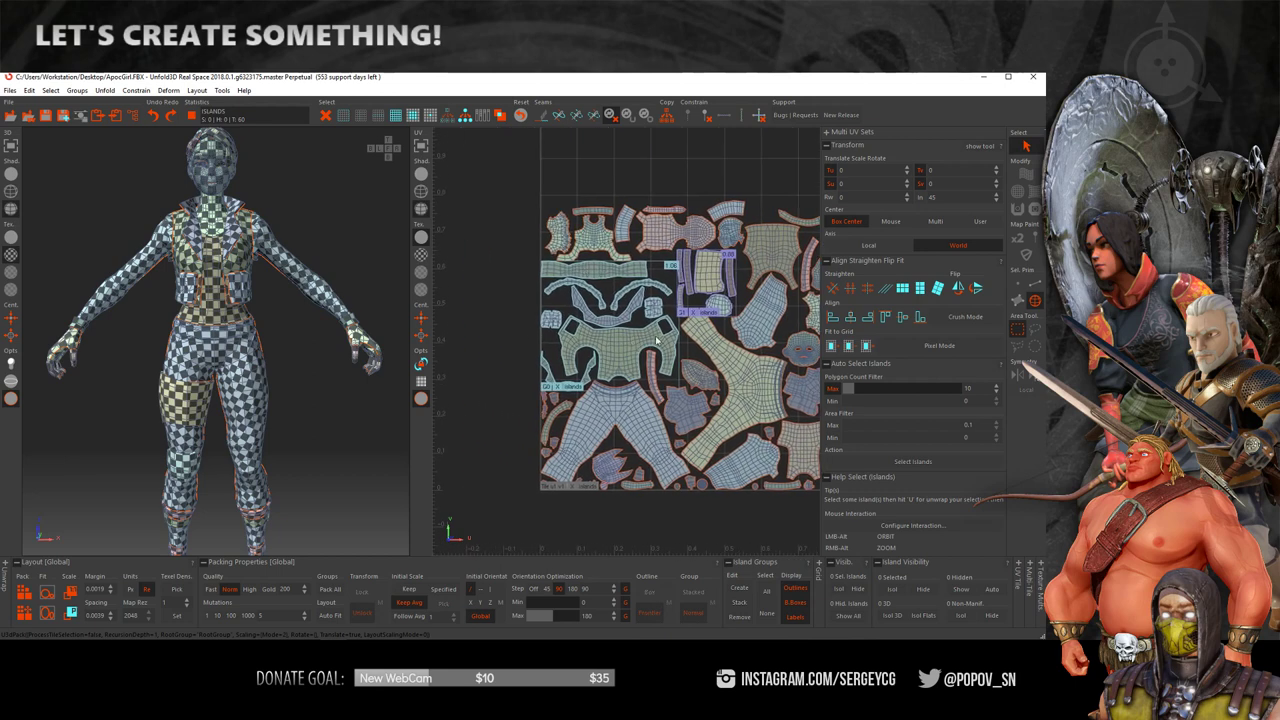
pyautogui.moveTo(702, 373); pyautogui.dragTo(664, 311, button='middle')
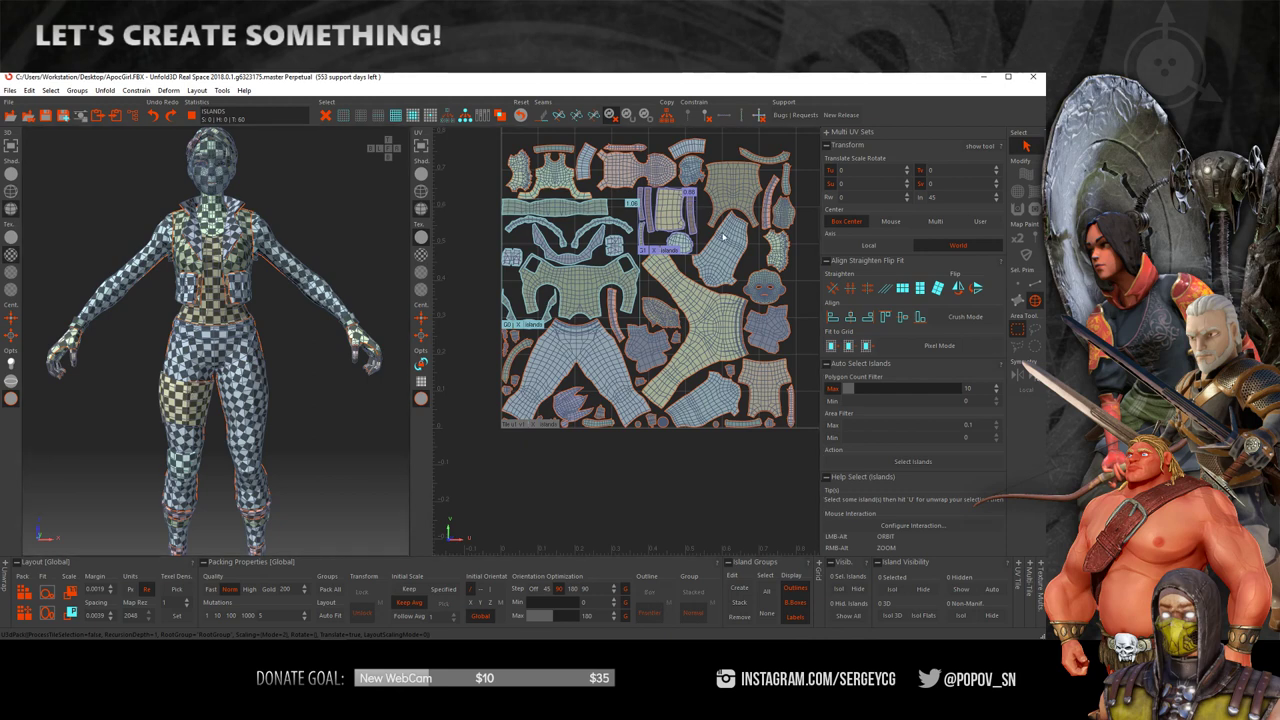
pyautogui.keyDown('alt'); pyautogui.moveTo(765, 280); pyautogui.dragTo(735, 292, button='middle'); pyautogui.keyUp('alt')
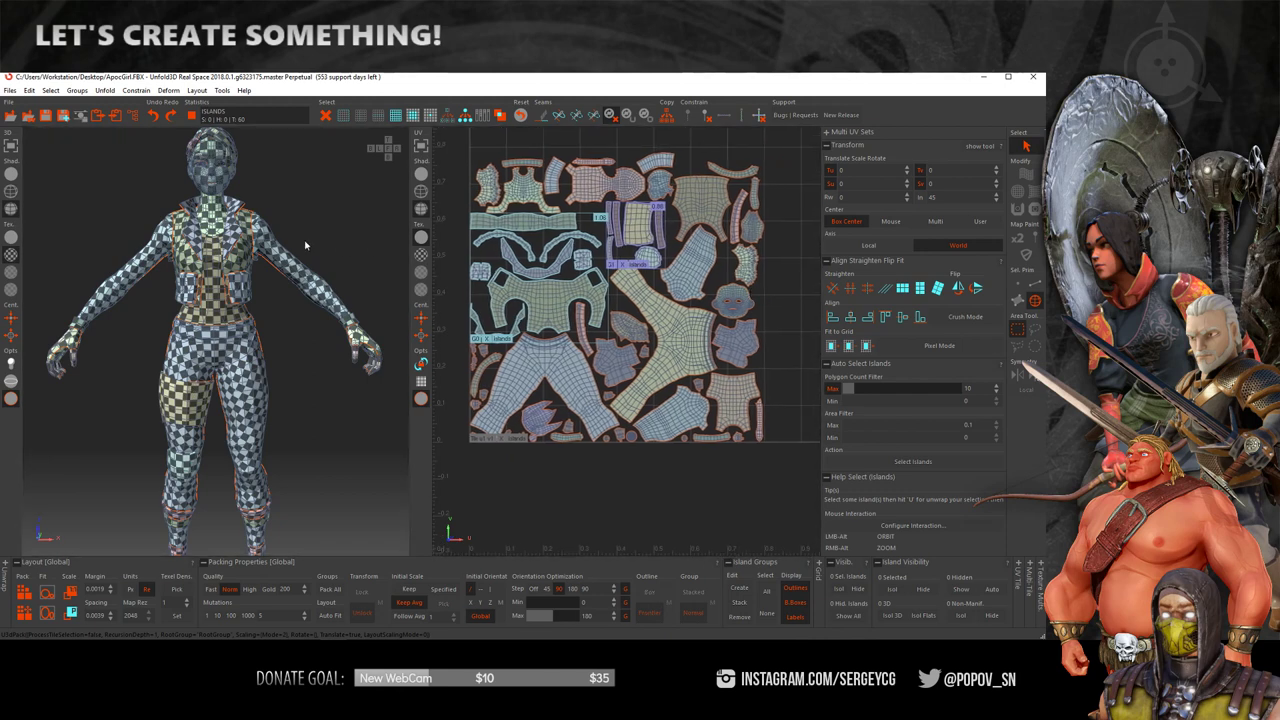
pyautogui.click(213, 210)
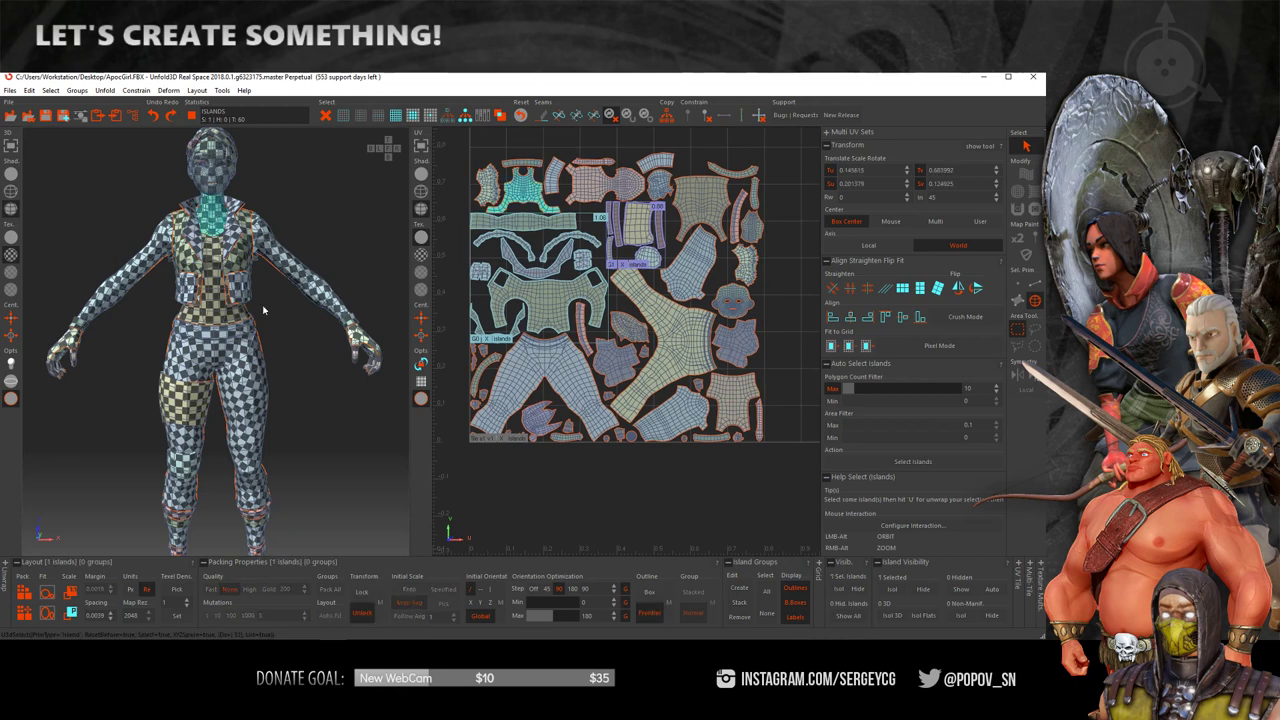
# - Select TopBody's 21 islands through the Objects/Materials selection tool, then close it
pyautogui.click(476, 115)
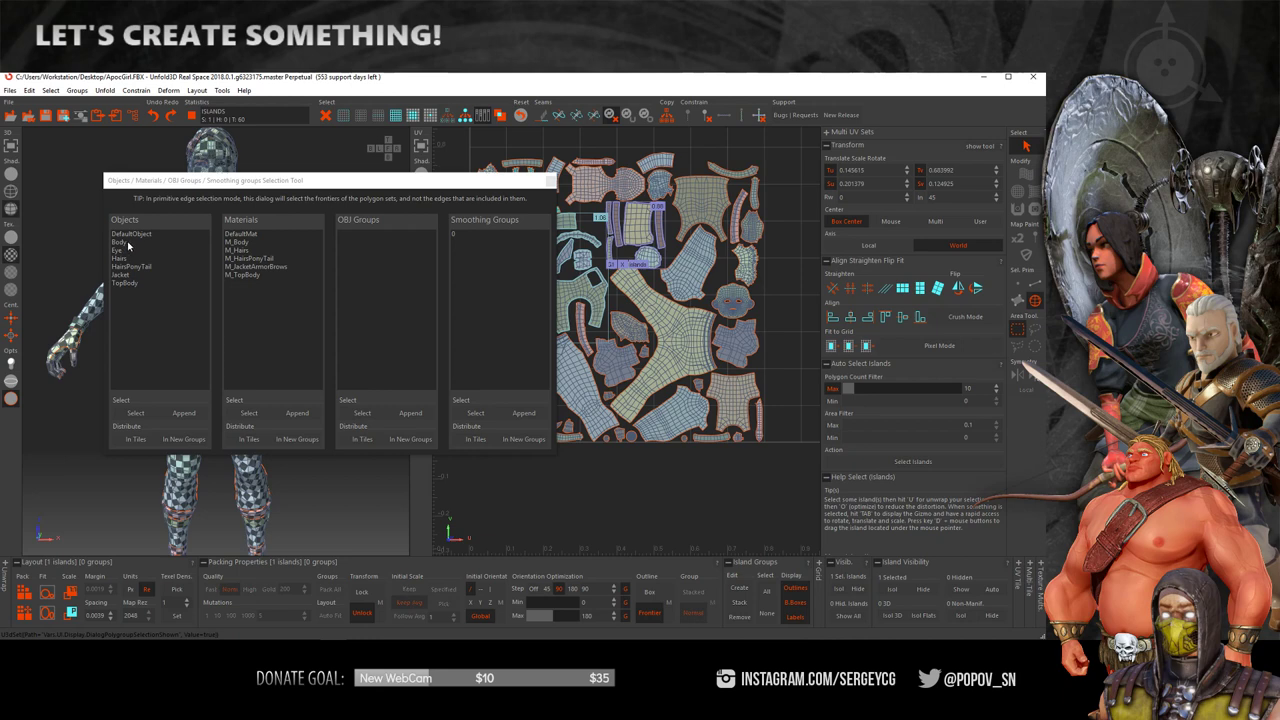
pyautogui.click(124, 283)
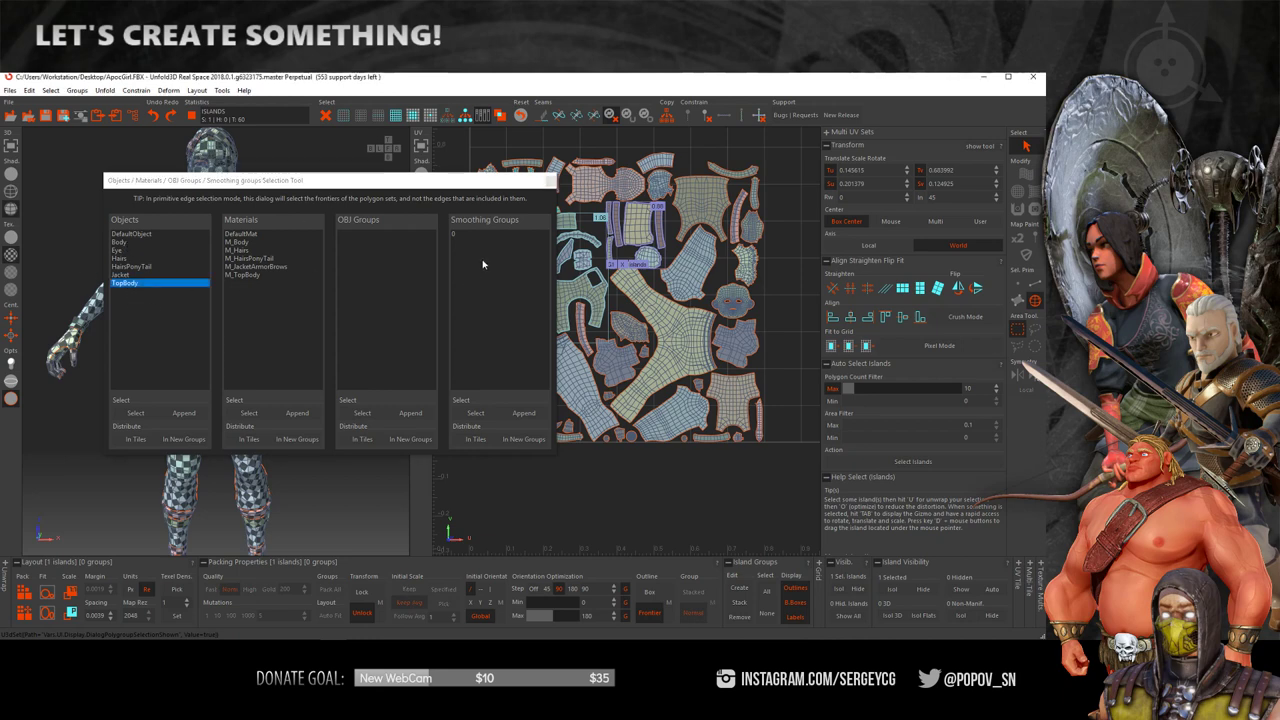
pyautogui.click(135, 413)
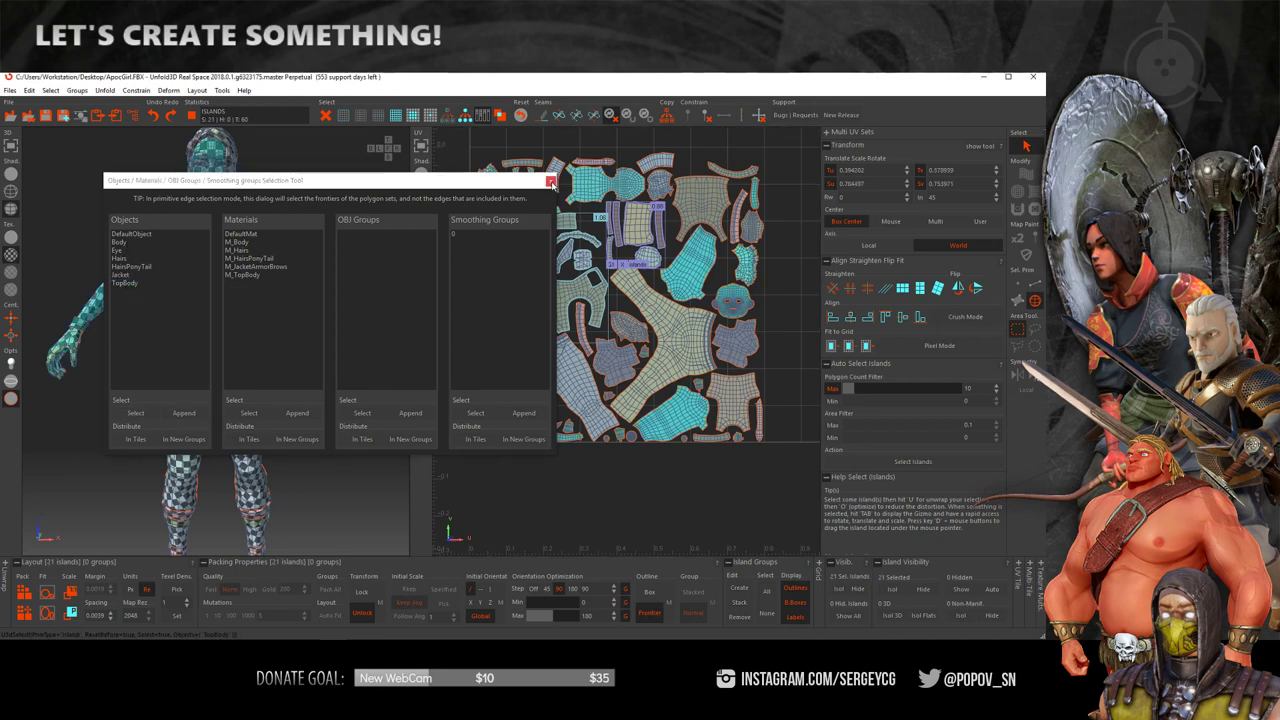
pyautogui.press('Escape')
pyautogui.moveTo(664, 270); pyautogui.dragTo(676, 312, button='middle')
pyautogui.scroll(-3, 676, 312)
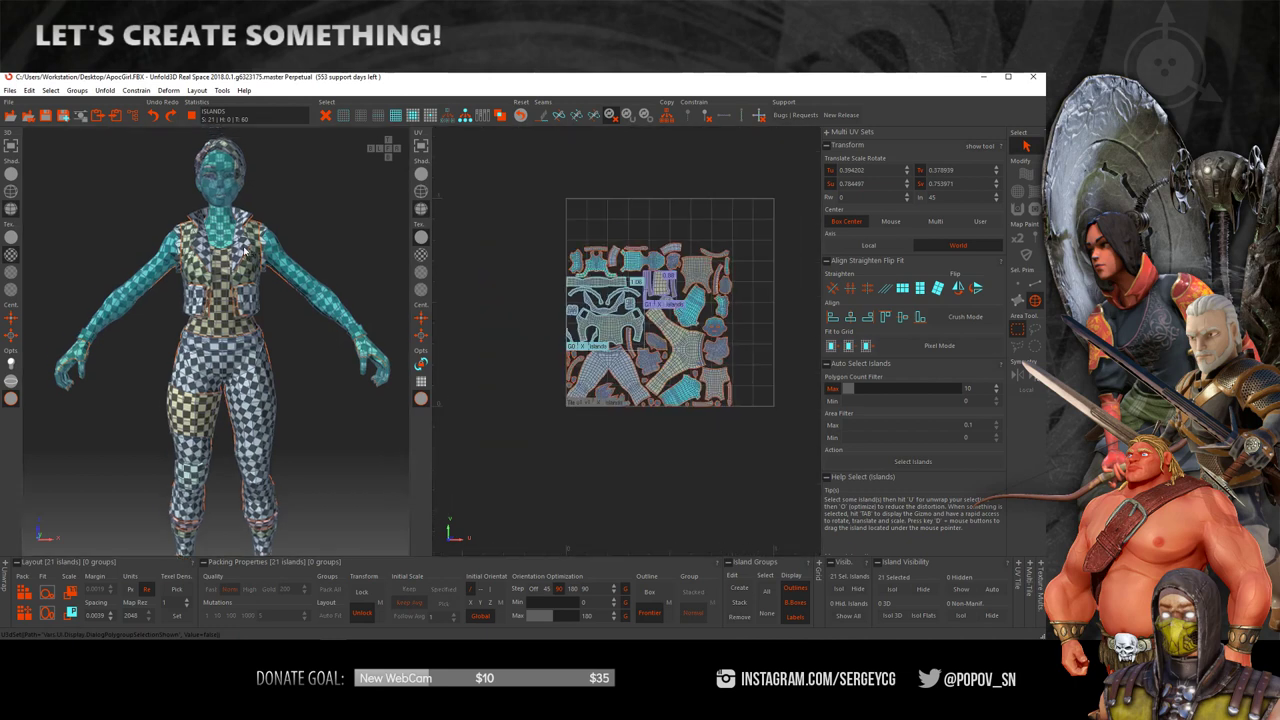
pyautogui.moveTo(240, 250); pyautogui.dragTo(283, 229, button='middle')
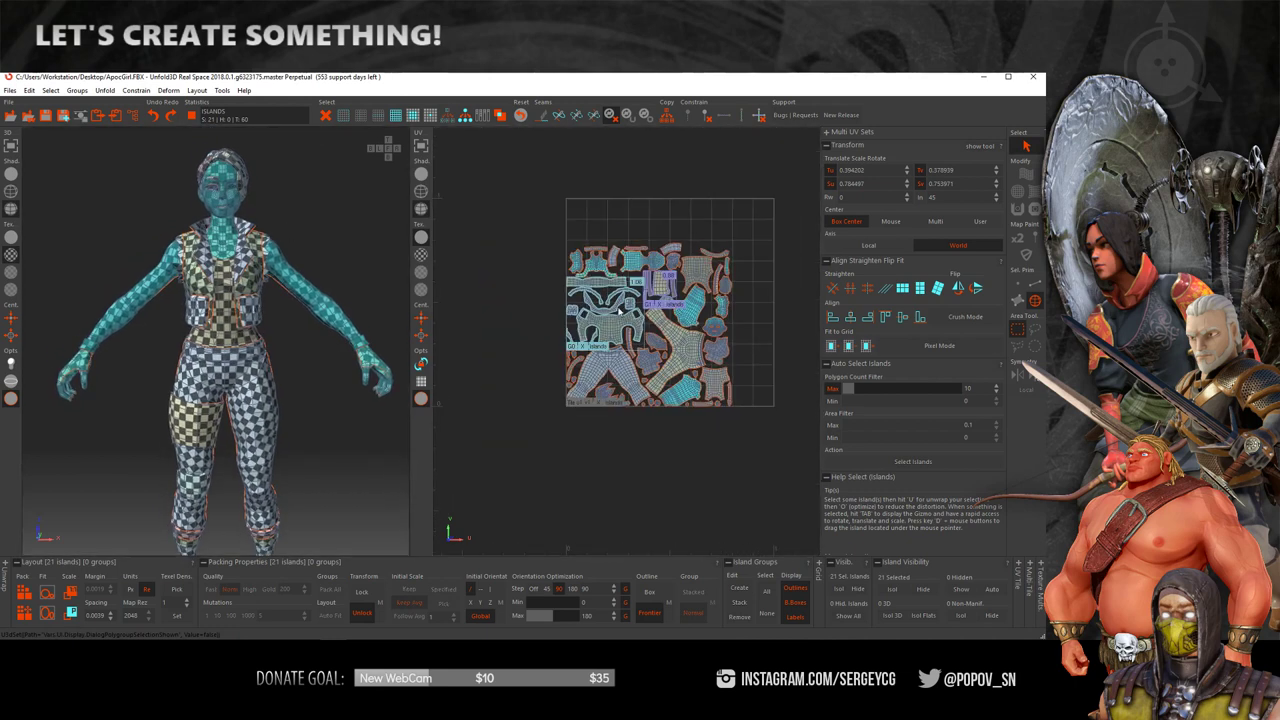
# - Group the TopBody islands with Ctrl+G as G2, then pack twice, deselecting between passes
pyautogui.hotkey('ctrl', 'g')
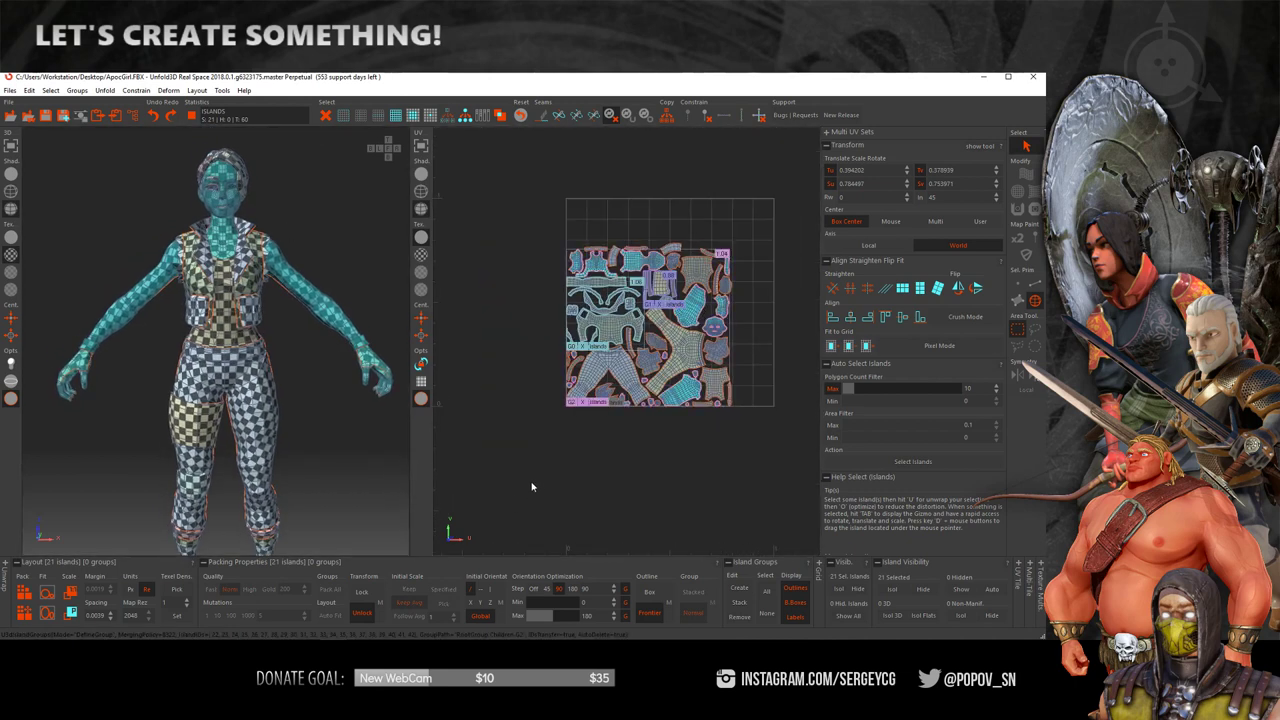
pyautogui.press('p')
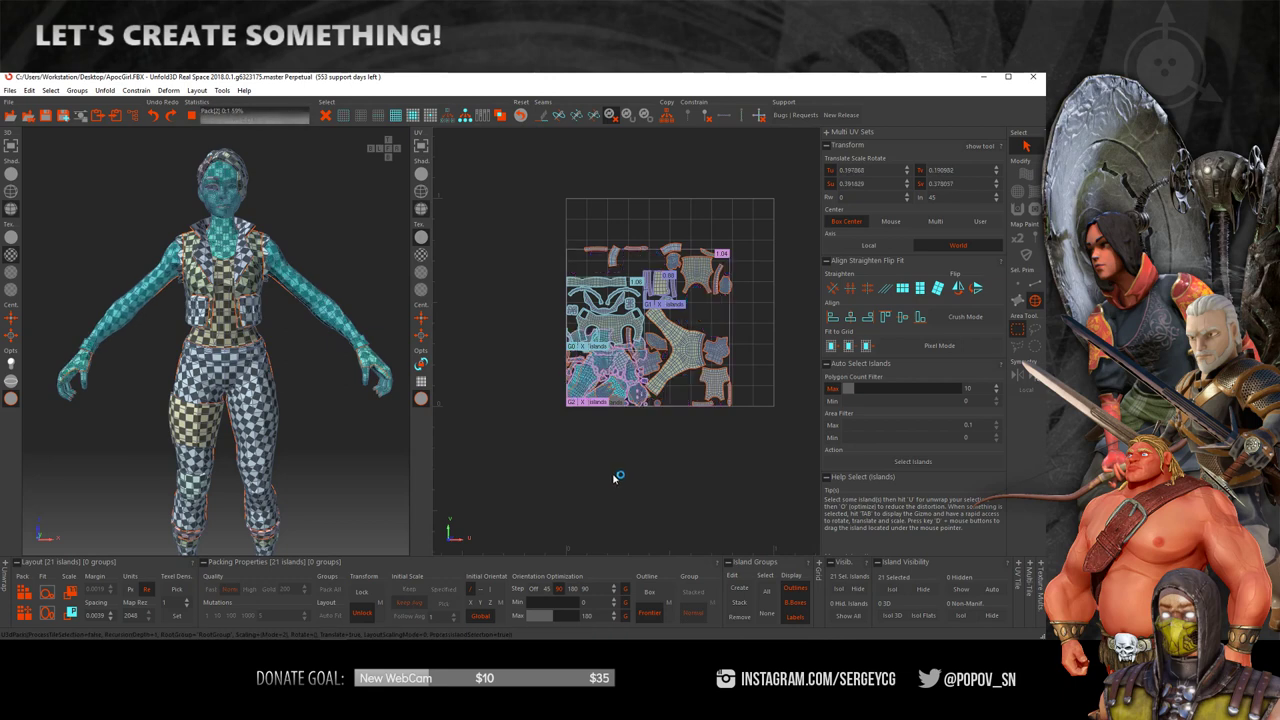
pyautogui.click(634, 466)
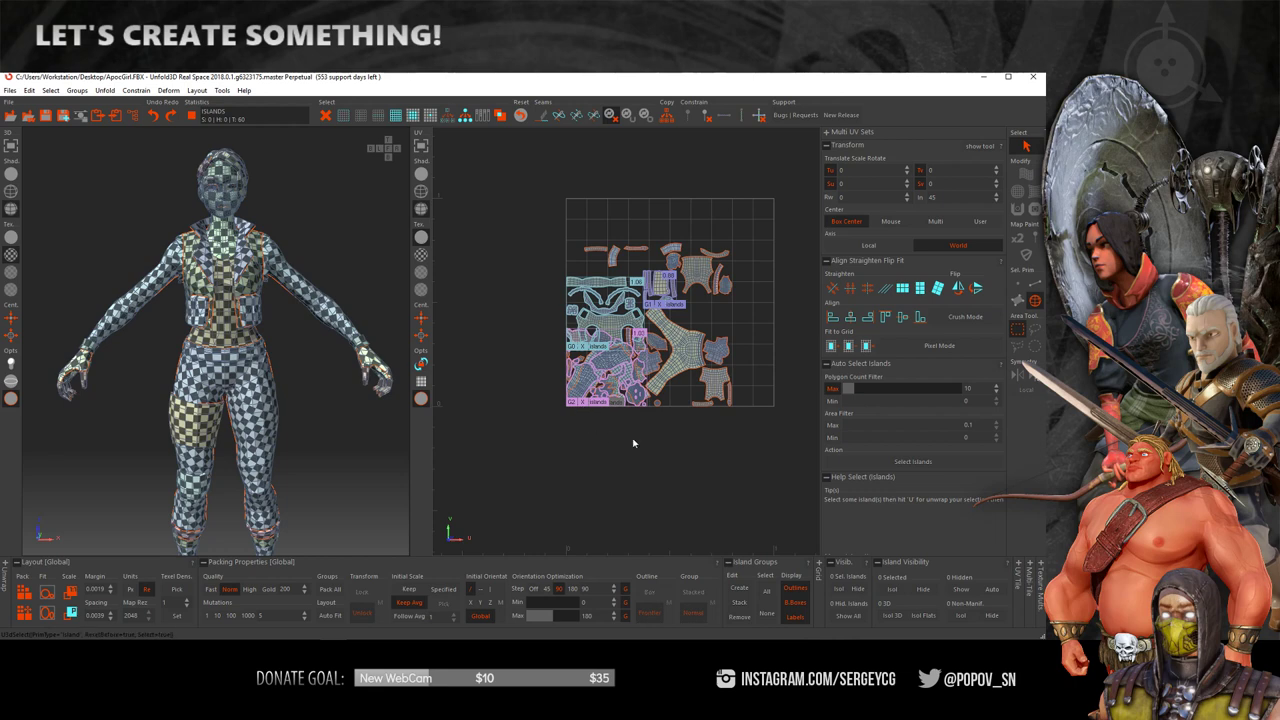
pyautogui.press('p')
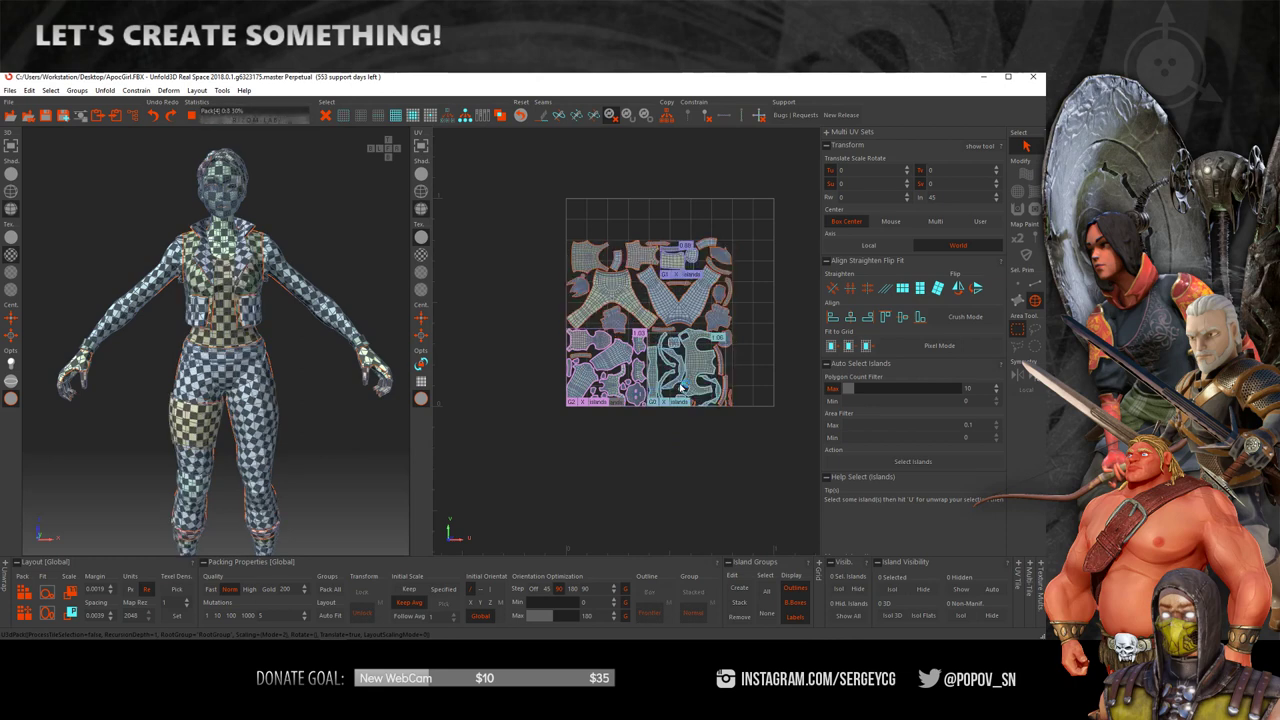
pyautogui.scroll(1, 784, 291)
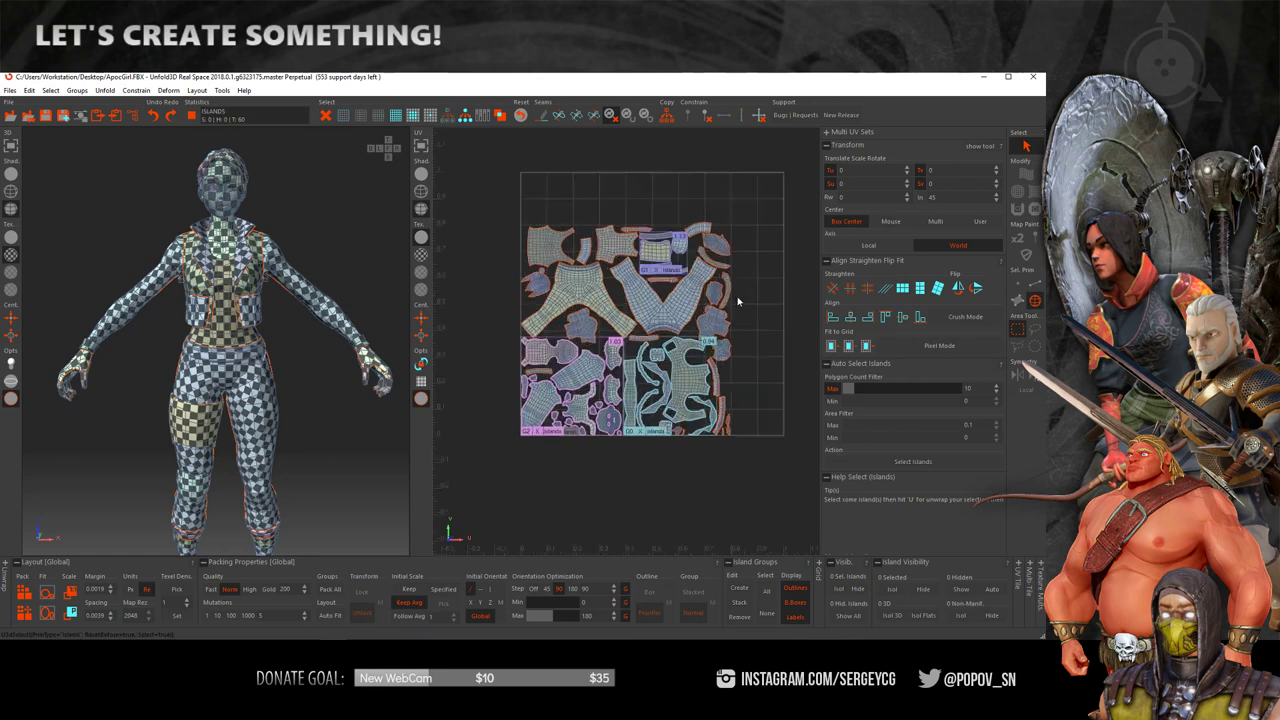
pyautogui.scroll(1, 740, 305)
pyautogui.scroll(-1, 731, 313)
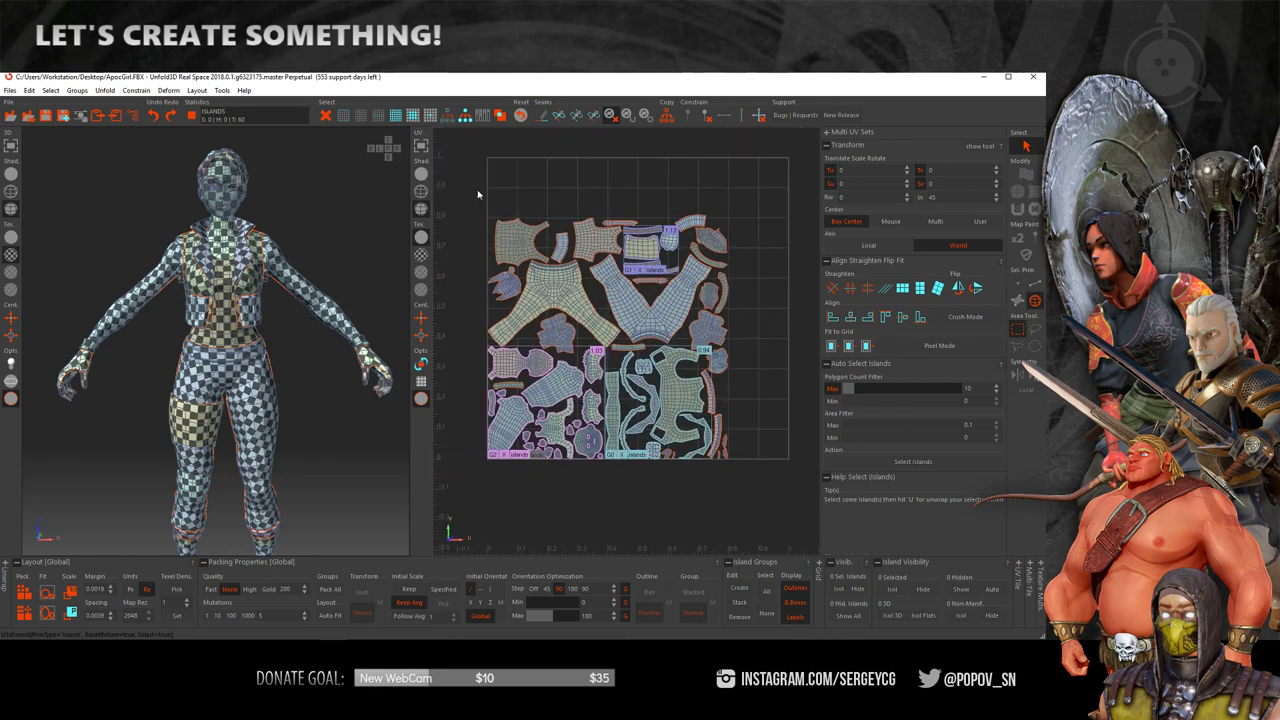
# - Scale up all the UV islands, then repack them with Initial Scale set to Keep
pyautogui.moveTo(470, 157); pyautogui.dragTo(777, 483)
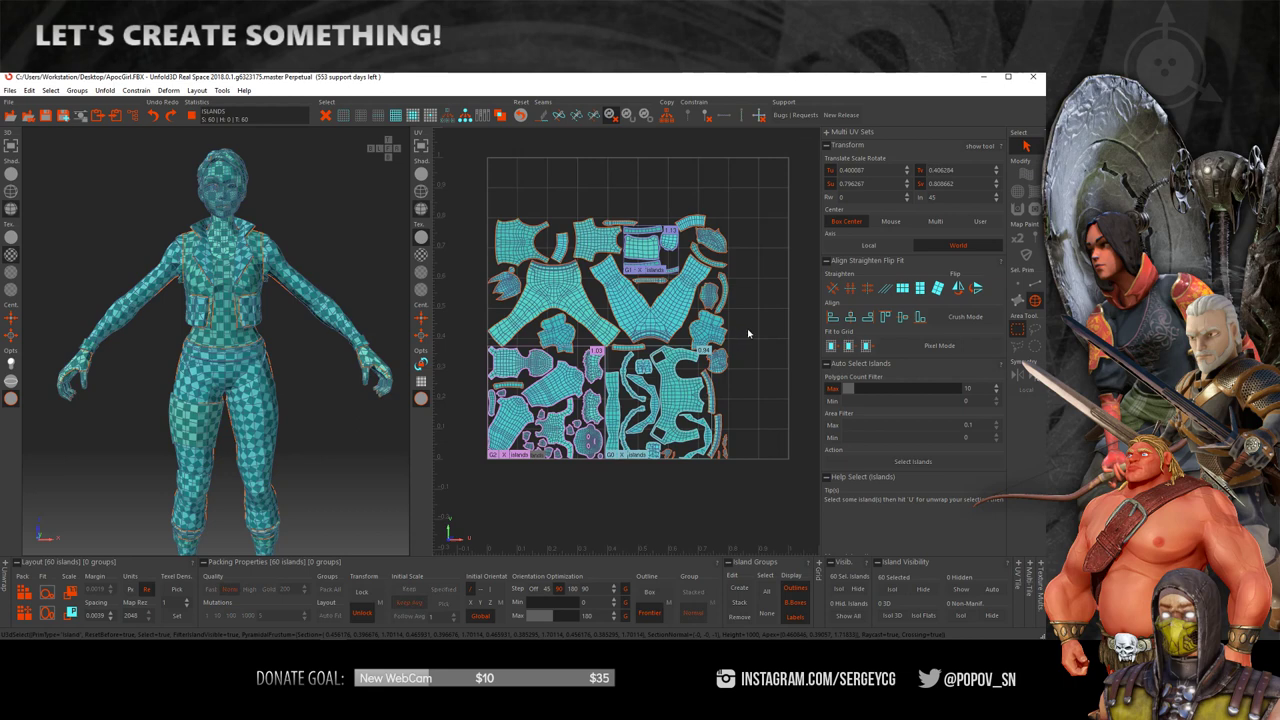
pyautogui.moveTo(748, 333); pyautogui.dragTo(705, 420, button='middle')
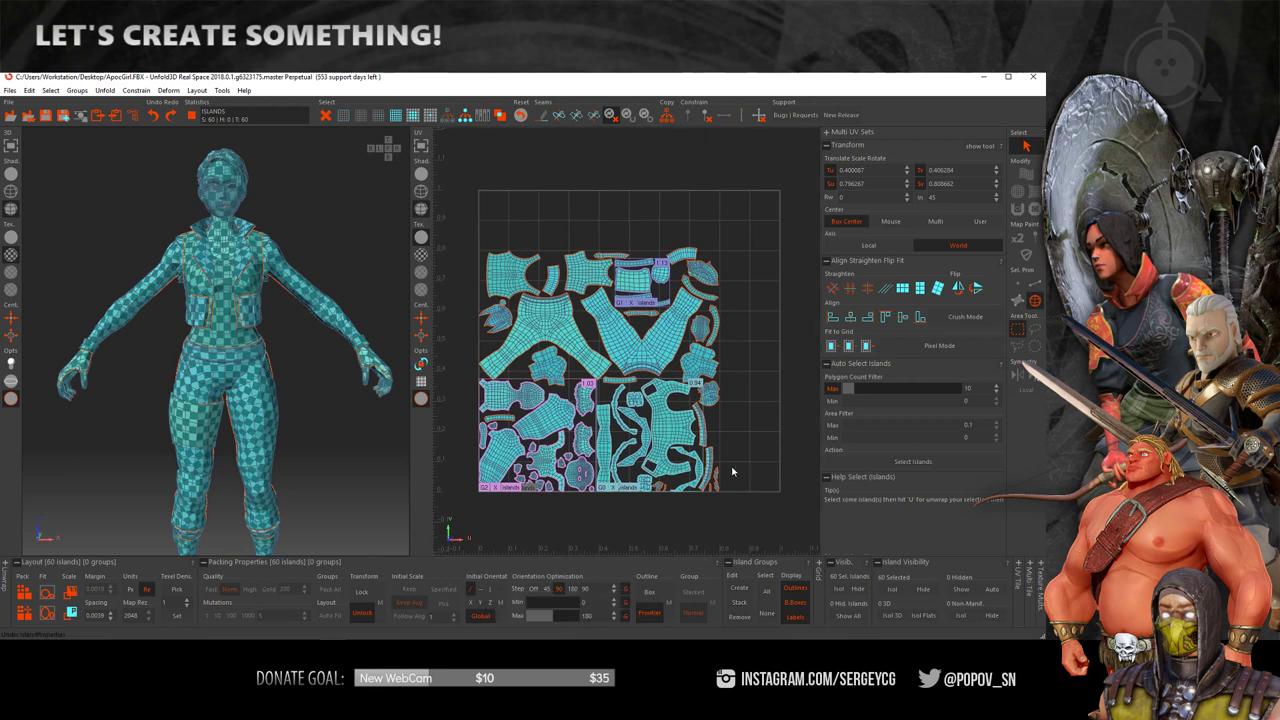
pyautogui.click(652, 514)
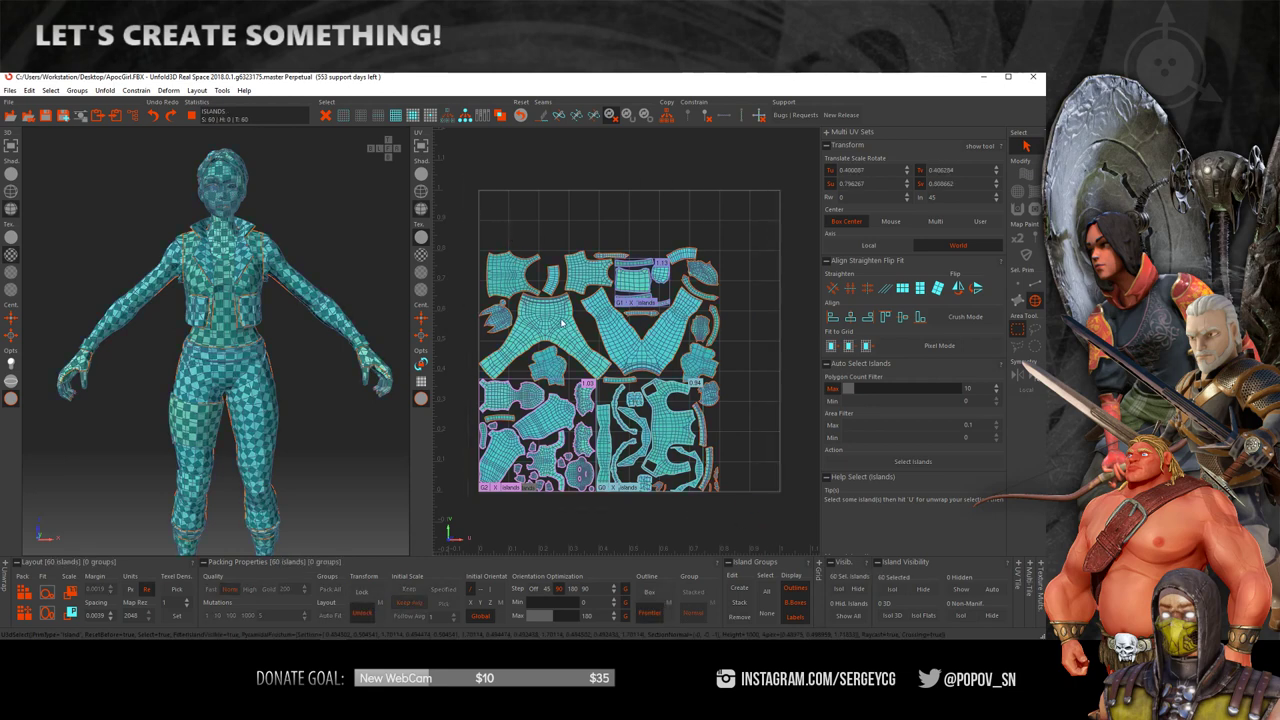
pyautogui.moveTo(555, 318)
pyautogui.mouseDown()
pyautogui.moveTo(571, 311)
pyautogui.moveTo(555, 311)
pyautogui.moveTo(568, 285)
pyautogui.mouseUp()
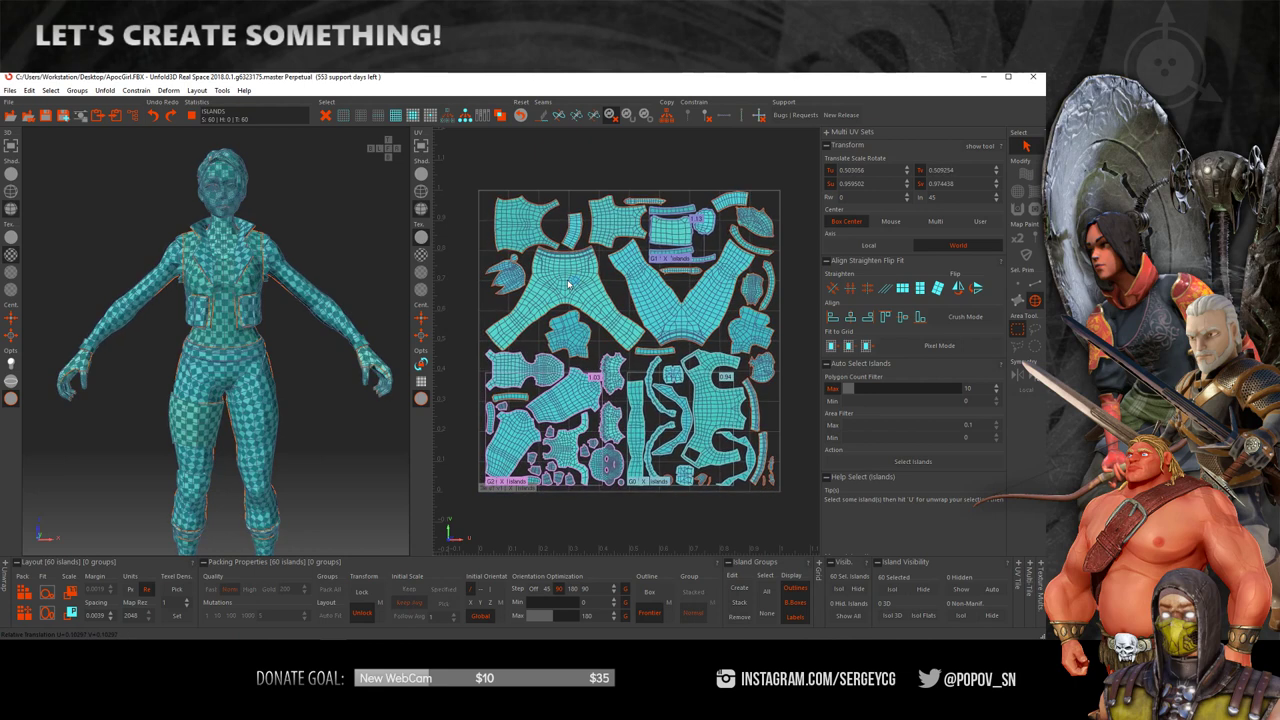
pyautogui.click(464, 315)
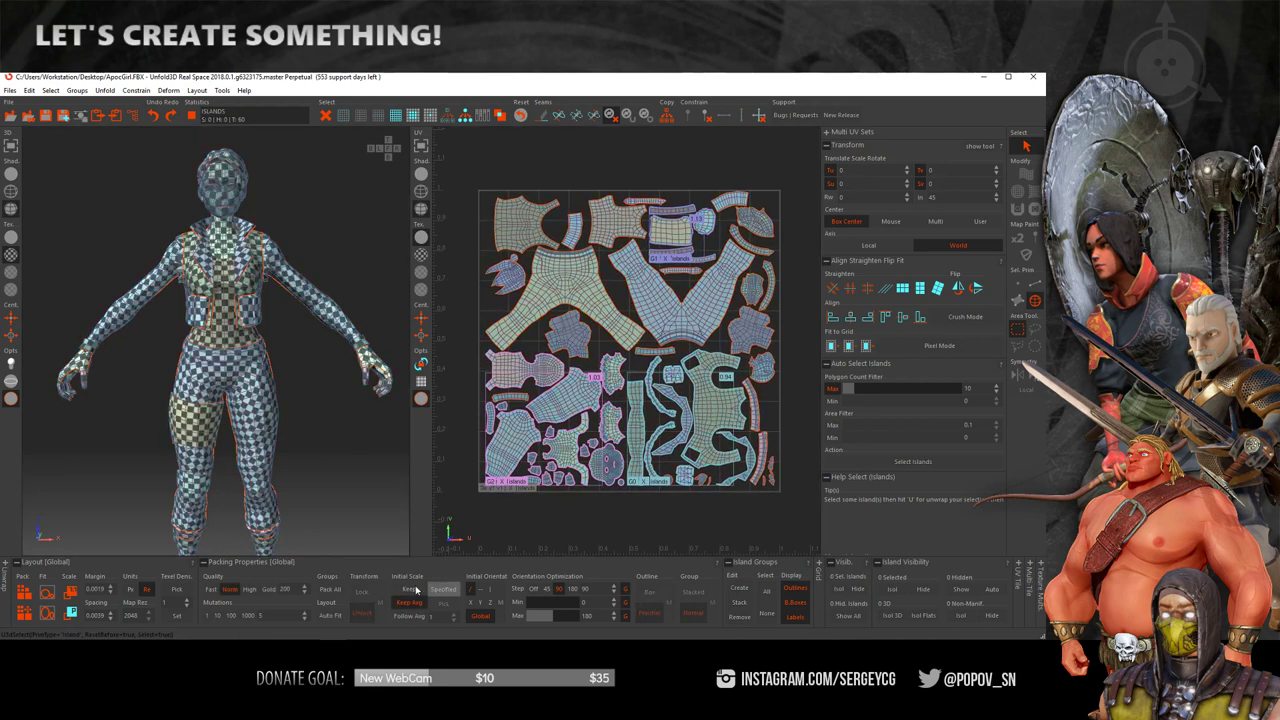
pyautogui.click(412, 589)
pyautogui.click(23, 591)
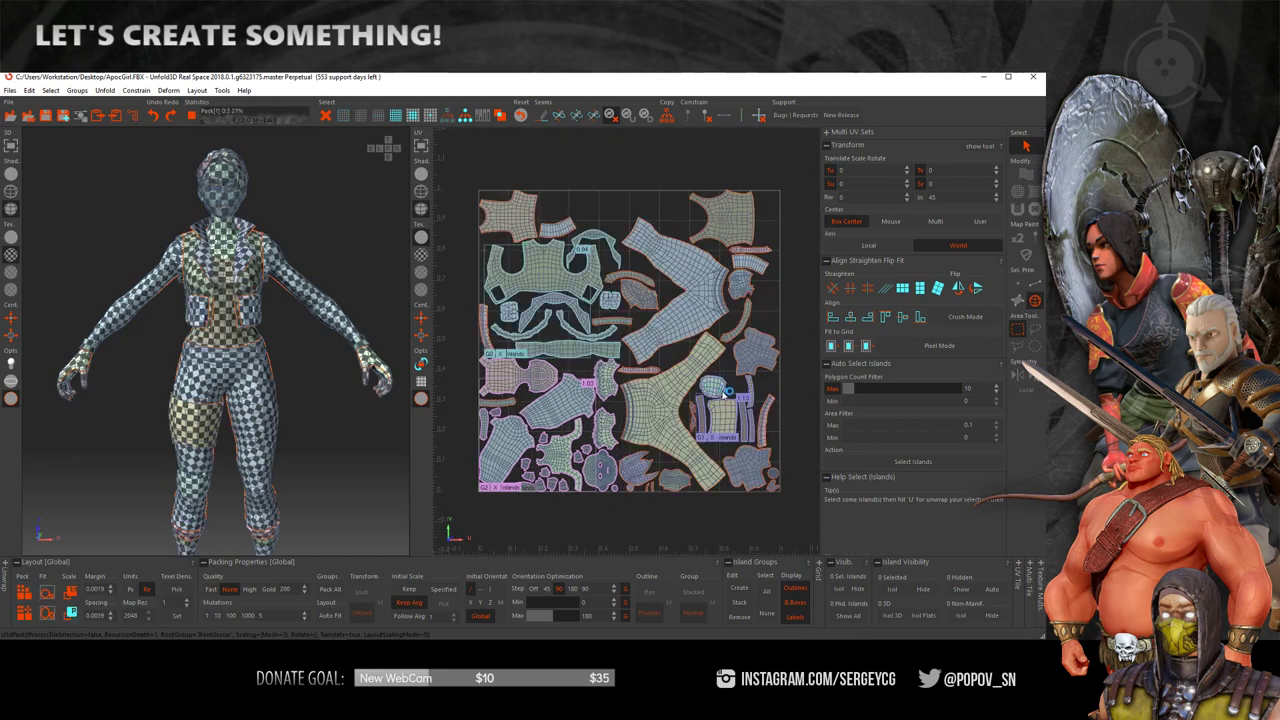
# - Rotate the head island upright by entering 180 in the Rw rotation field
pyautogui.click(791, 345)
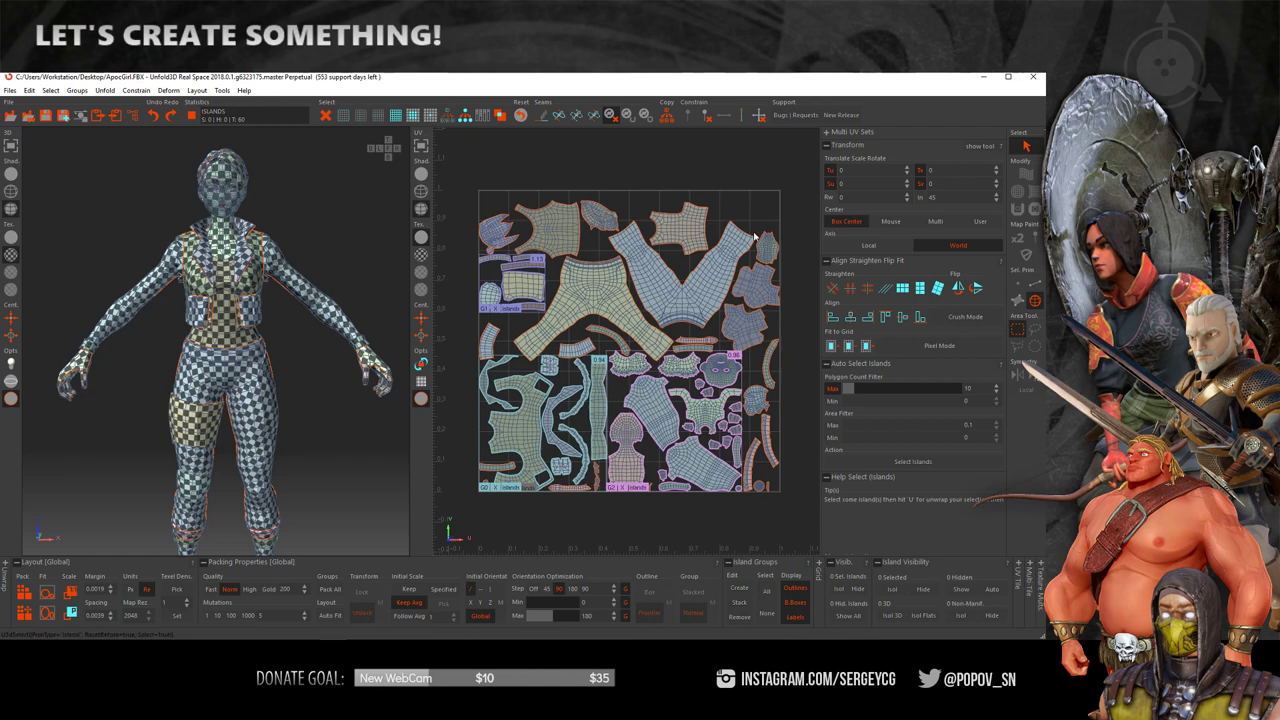
pyautogui.scroll(2, 755, 236)
pyautogui.scroll(3, 758, 344)
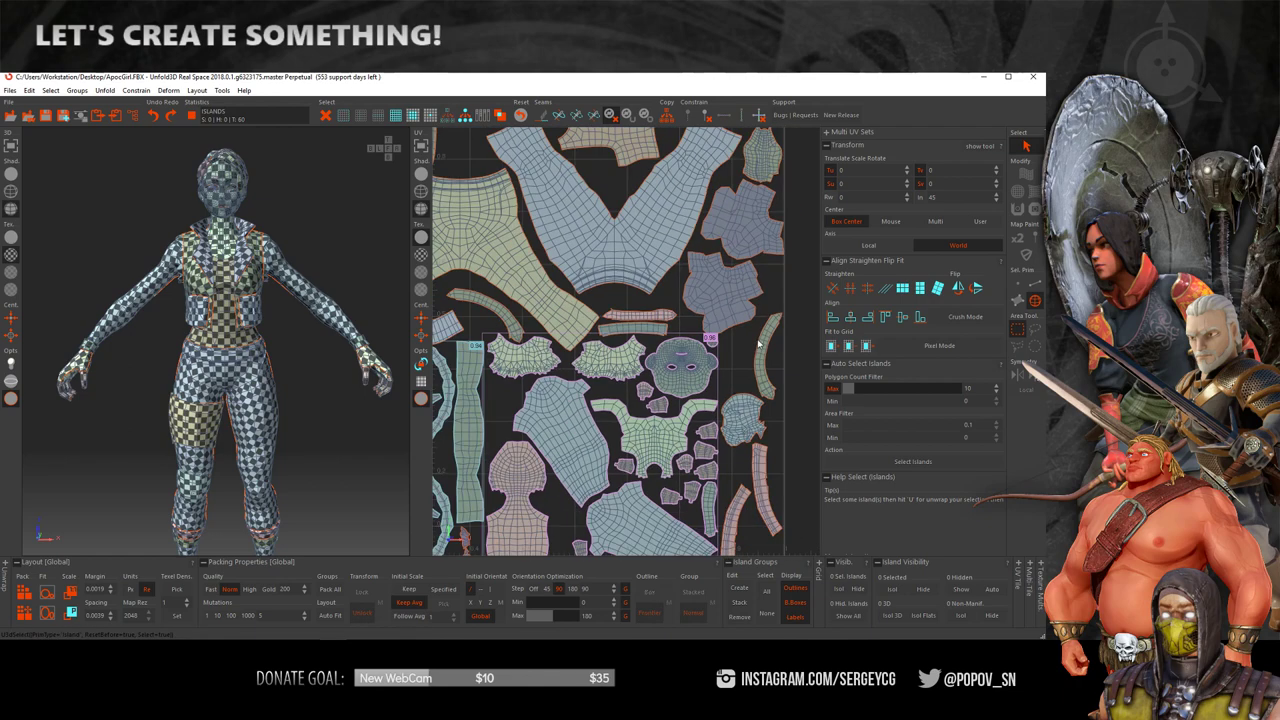
pyautogui.scroll(1, 758, 344)
pyautogui.scroll(1, 710, 358)
pyautogui.click(722, 370)
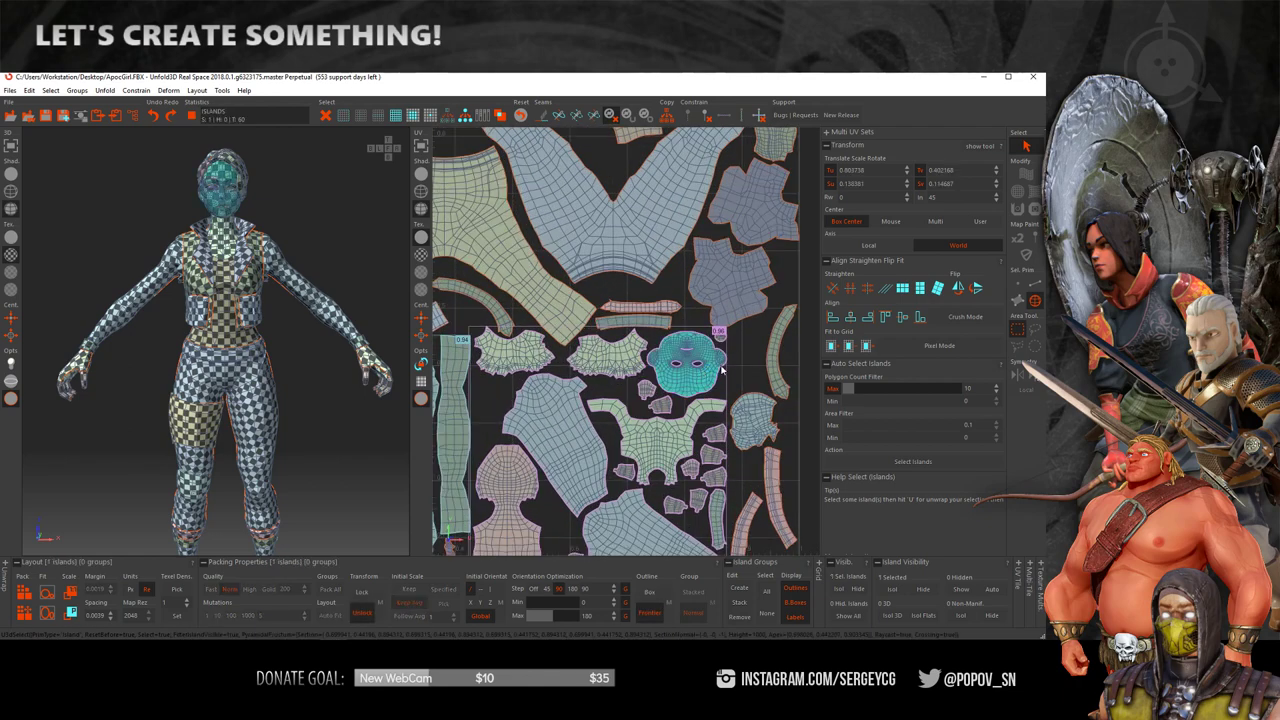
pyautogui.scroll(2, 722, 370)
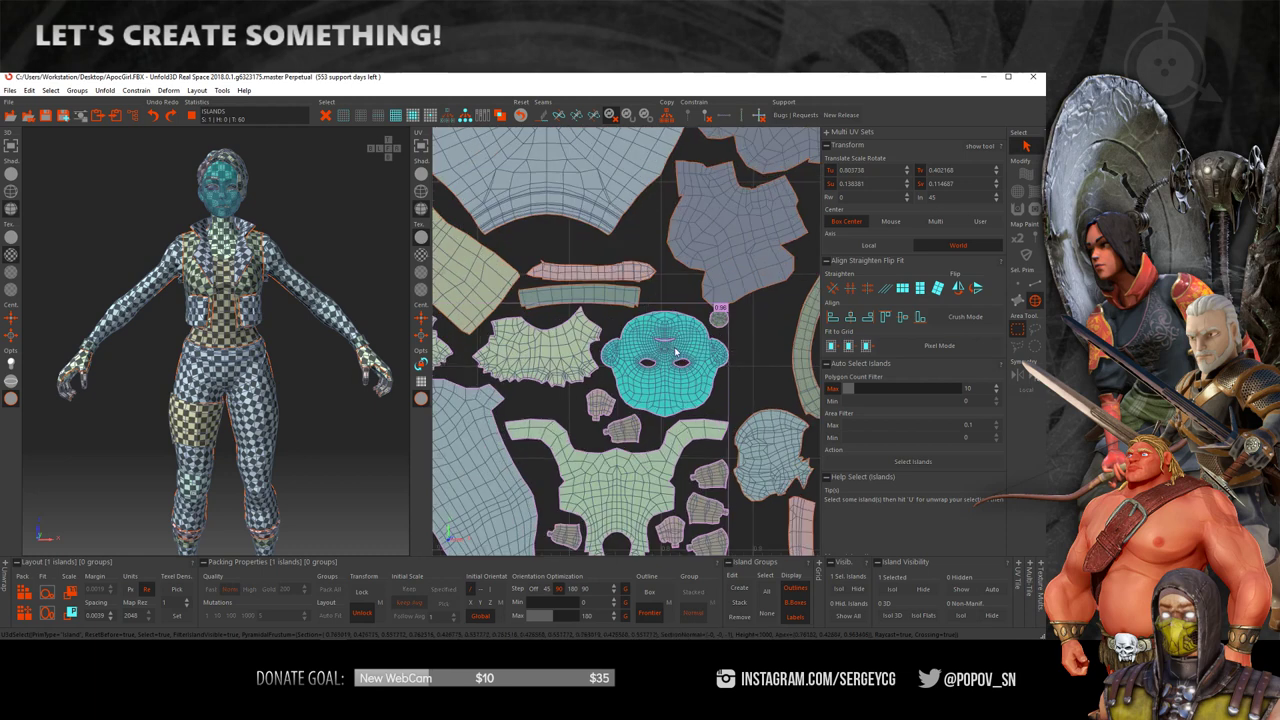
pyautogui.moveTo(676, 352); pyautogui.dragTo(735, 313)
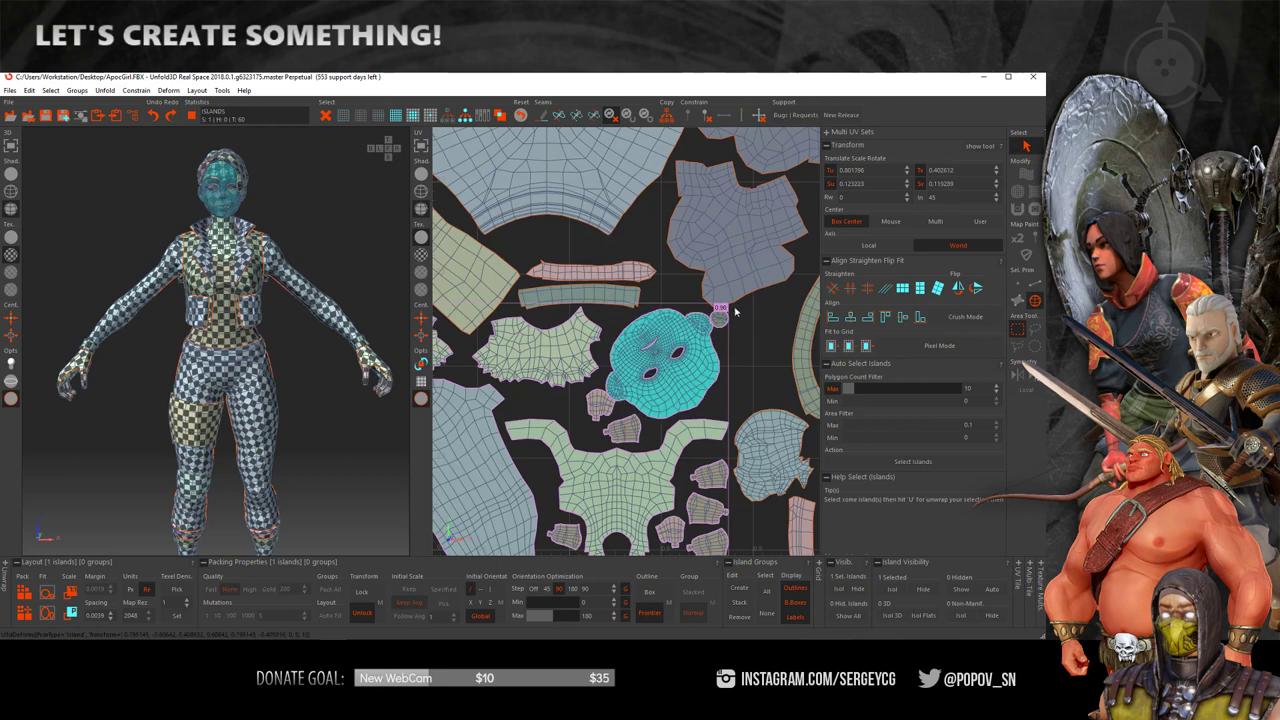
pyautogui.hotkey('ctrl', 'z')
pyautogui.click(840, 198)
pyautogui.write('180')
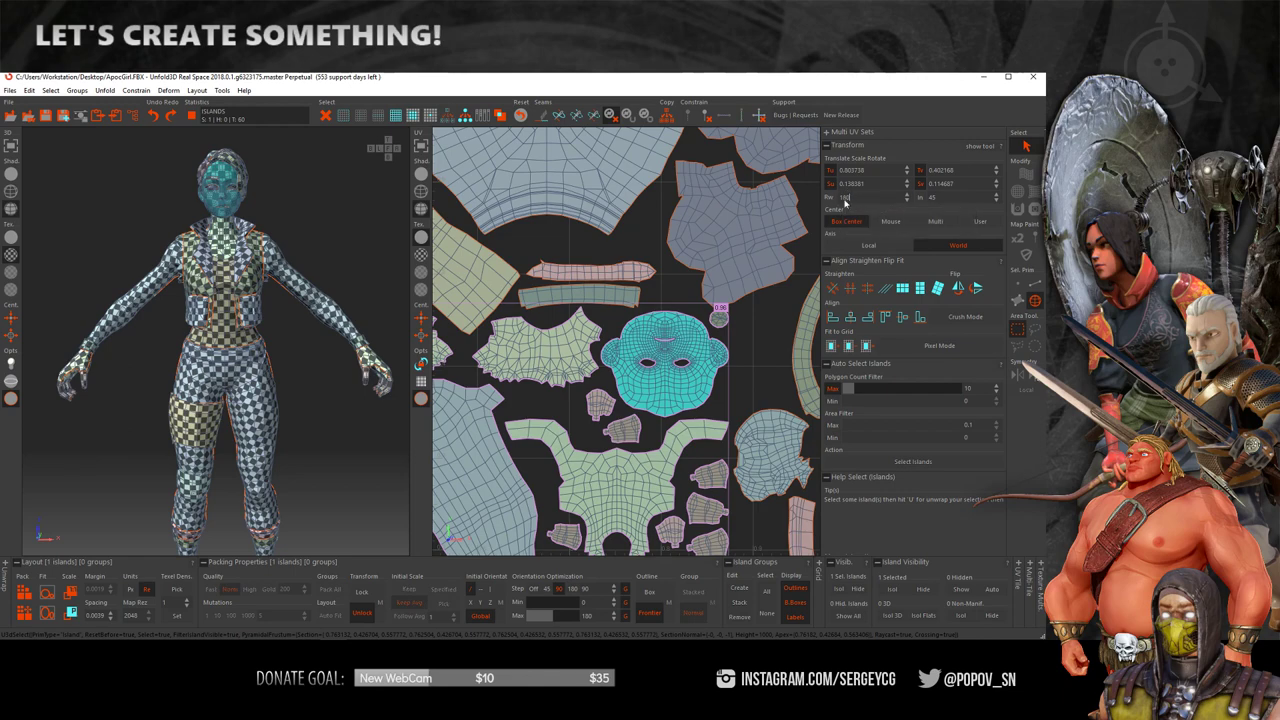
pyautogui.press('Return')
# - Repack all UV islands into the 0–1 tile with Pack and inspect the result
pyautogui.press('p')
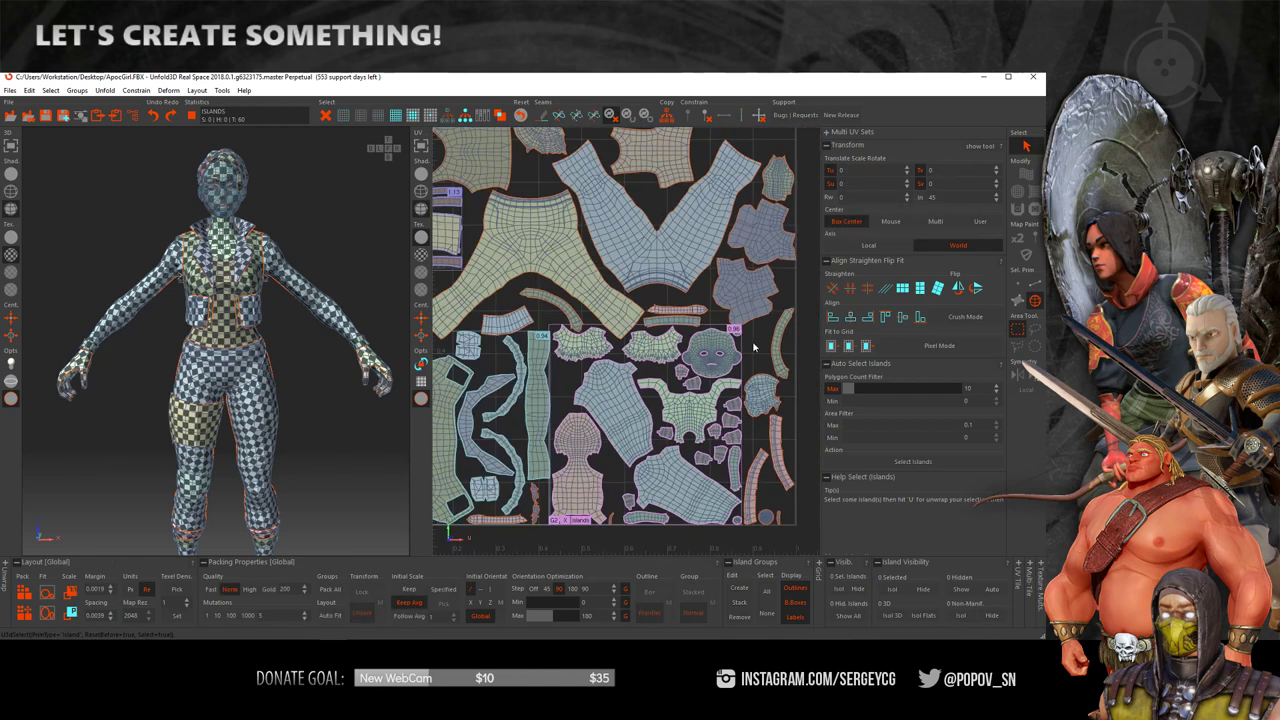
pyautogui.scroll(-2, 754, 347)
pyautogui.scroll(2, 589, 344)
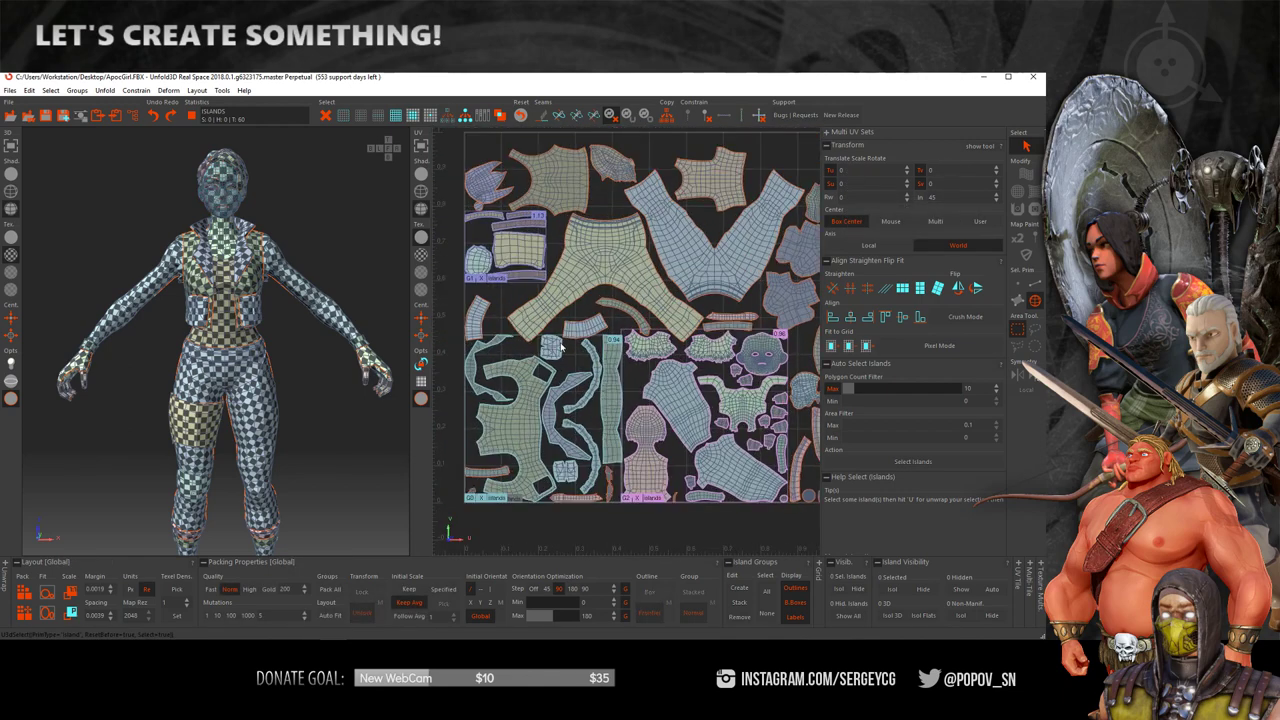
pyautogui.scroll(-1, 474, 239)
pyautogui.scroll(1, 487, 205)
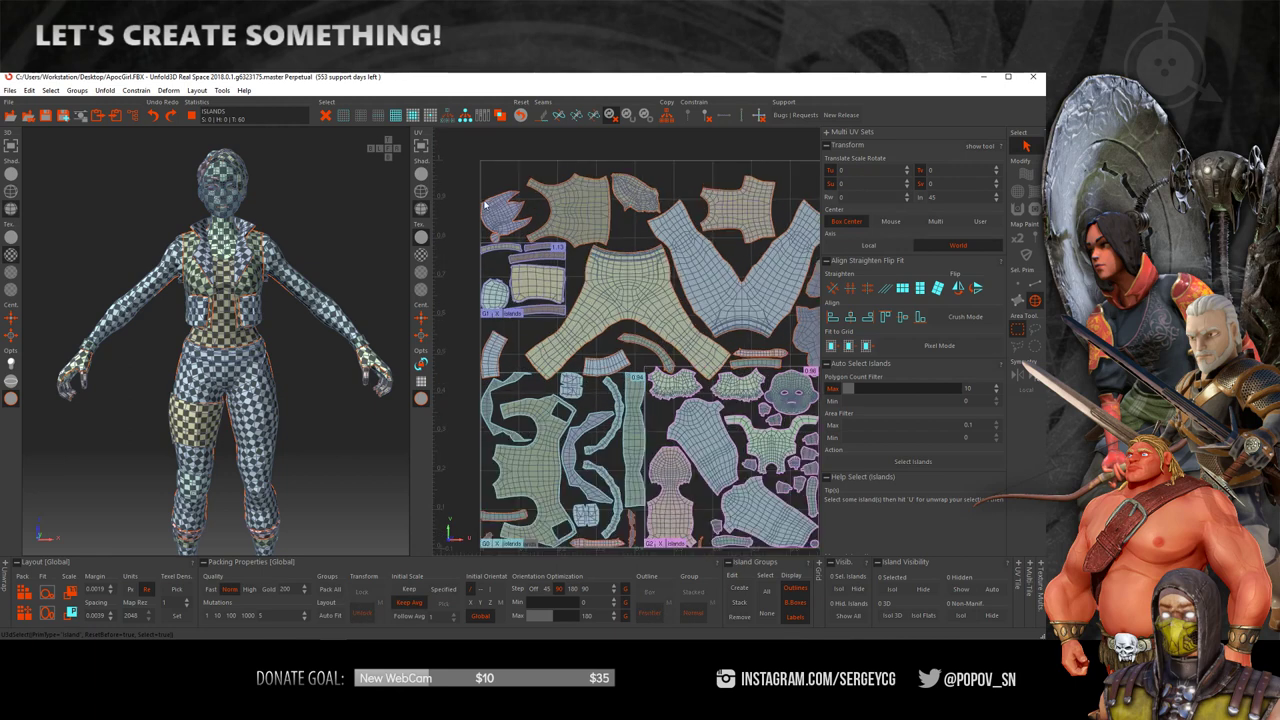
pyautogui.click(505, 212)
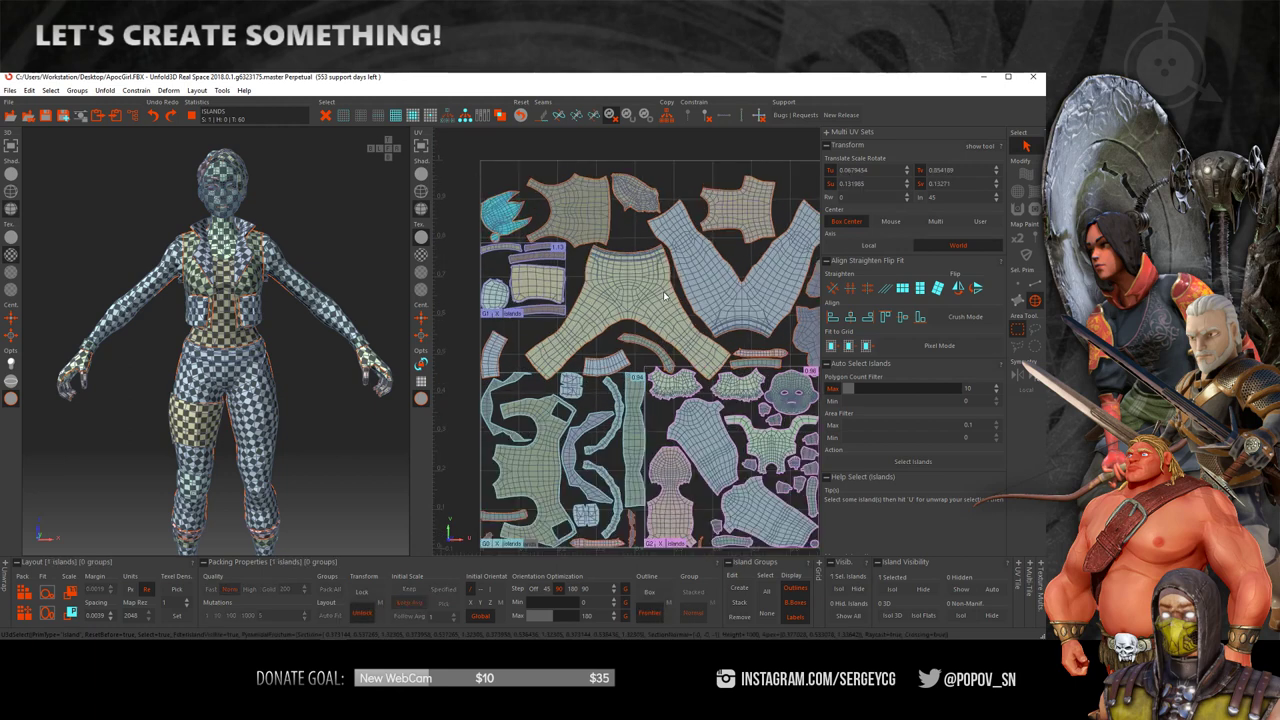
pyautogui.scroll(-2, 664, 295)
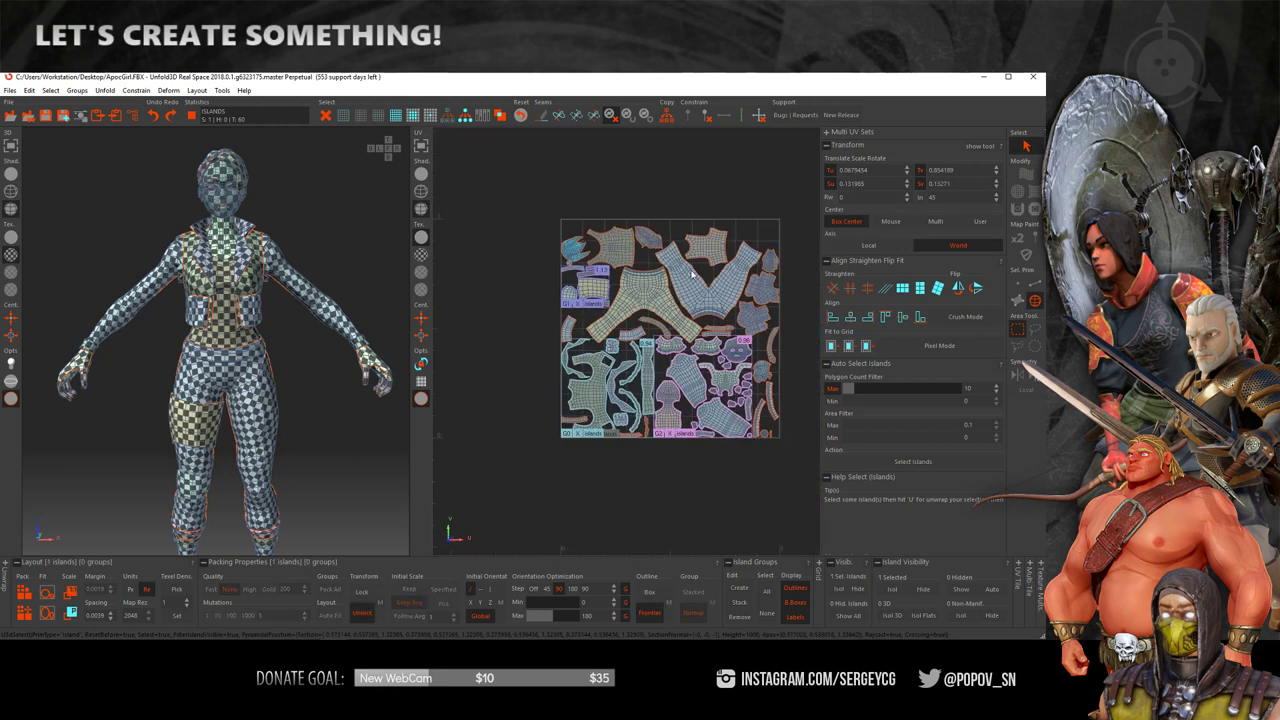
# - Save the model to the Desktop as ApocGirl2.fbx, then minimize Unfold3D
pyautogui.click(9, 90)
pyautogui.click(53, 168)
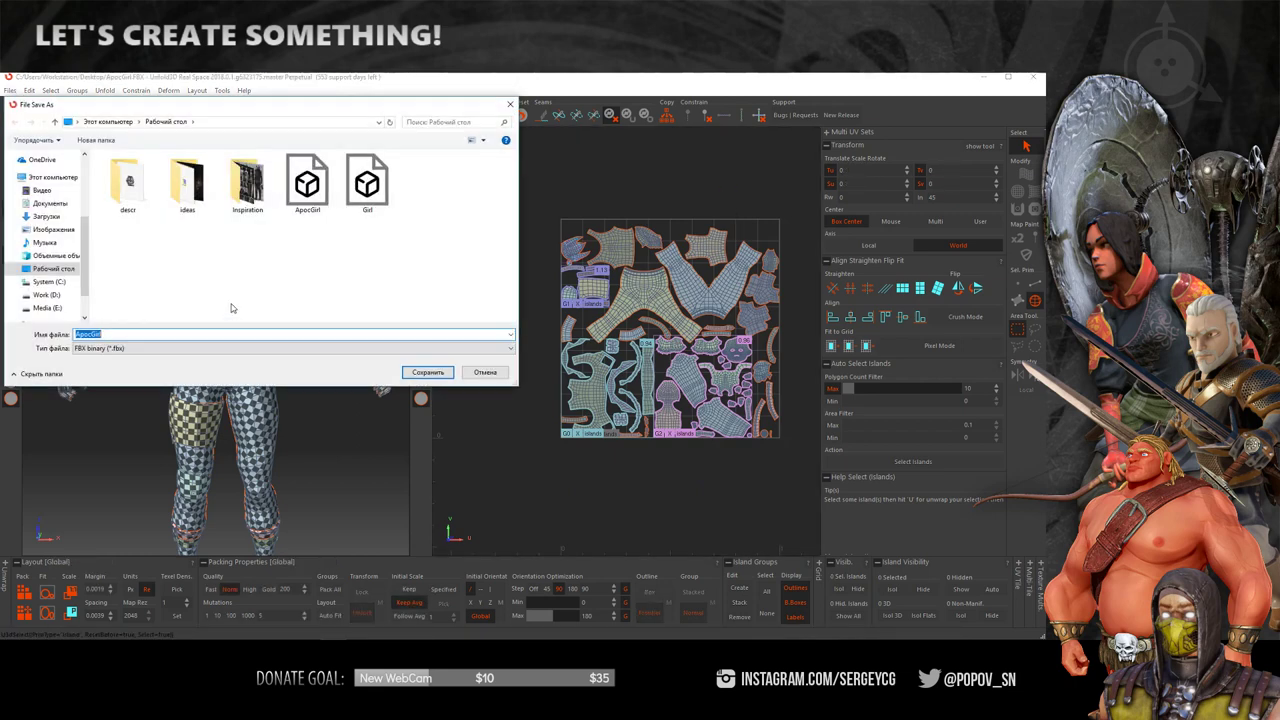
pyautogui.click(115, 335)
pyautogui.click(427, 372)
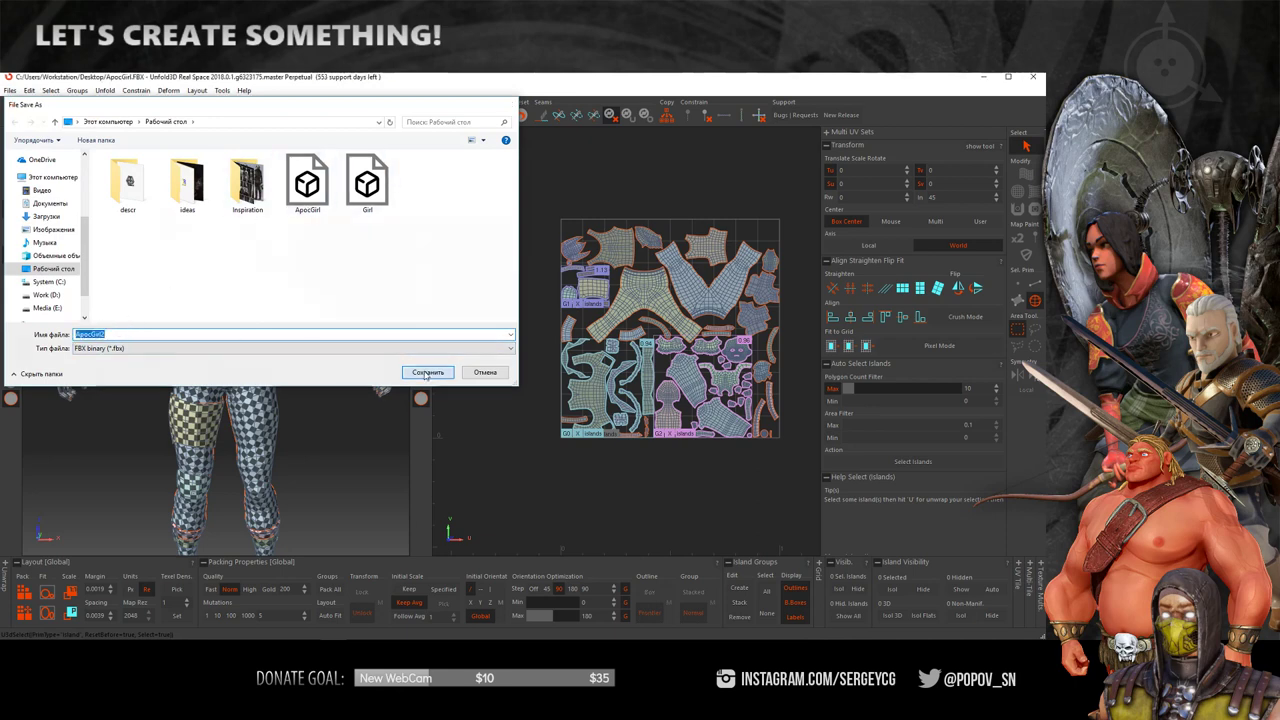
pyautogui.click(983, 77)
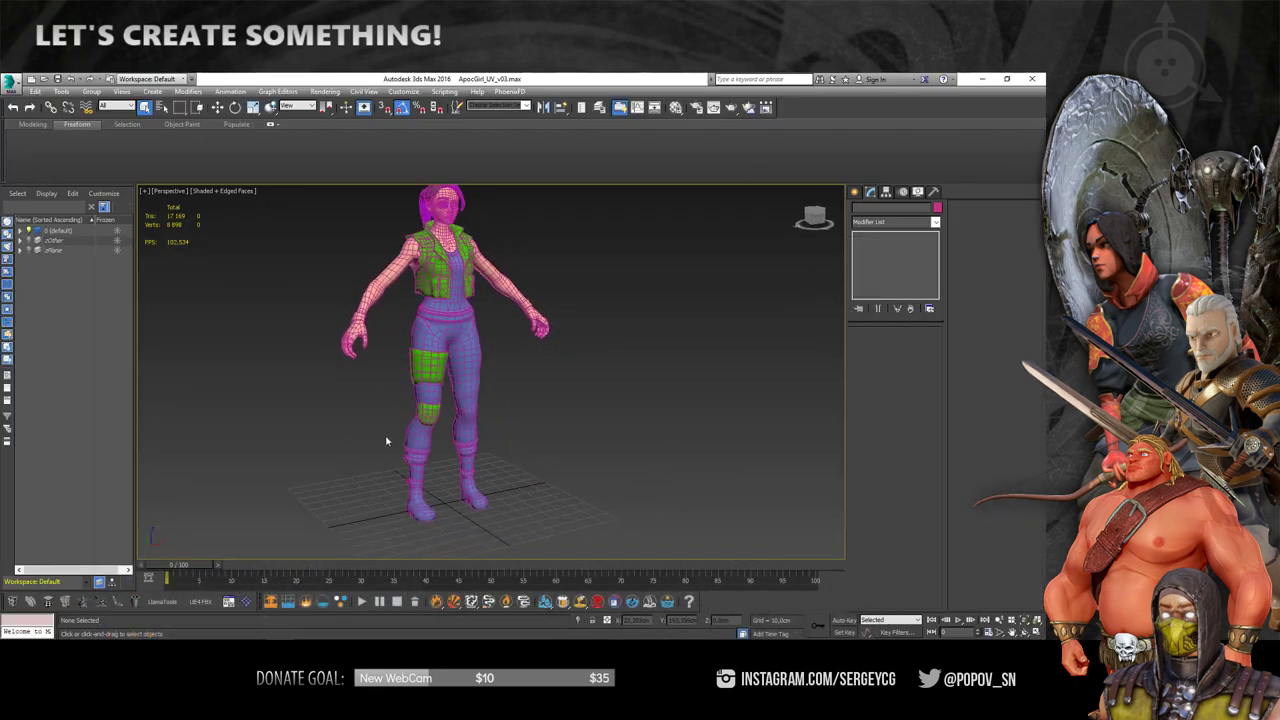
# - Reset the scene without saving and import ApocGirl2.fbx from the Desktop with default FBX settings
pyautogui.click(522, 377)
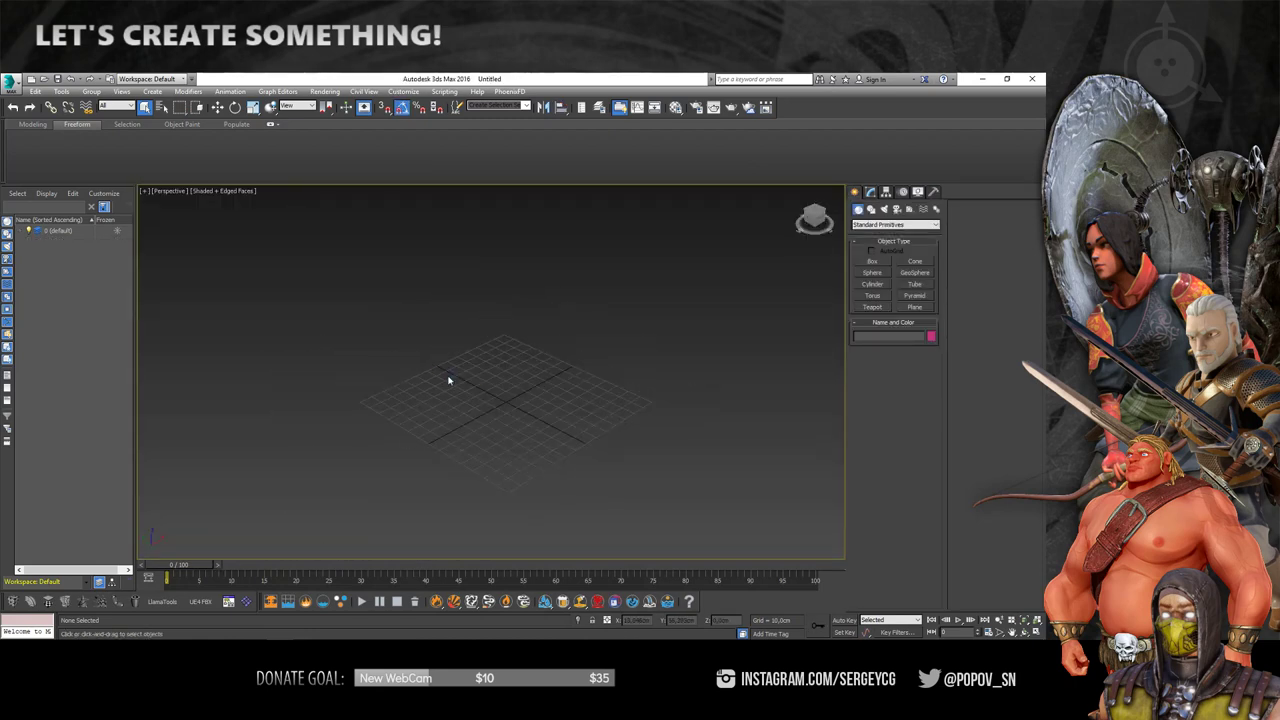
pyautogui.hotkey('ctrl', 'i')
pyautogui.click(258, 259)
pyautogui.doubleClick(443, 272)
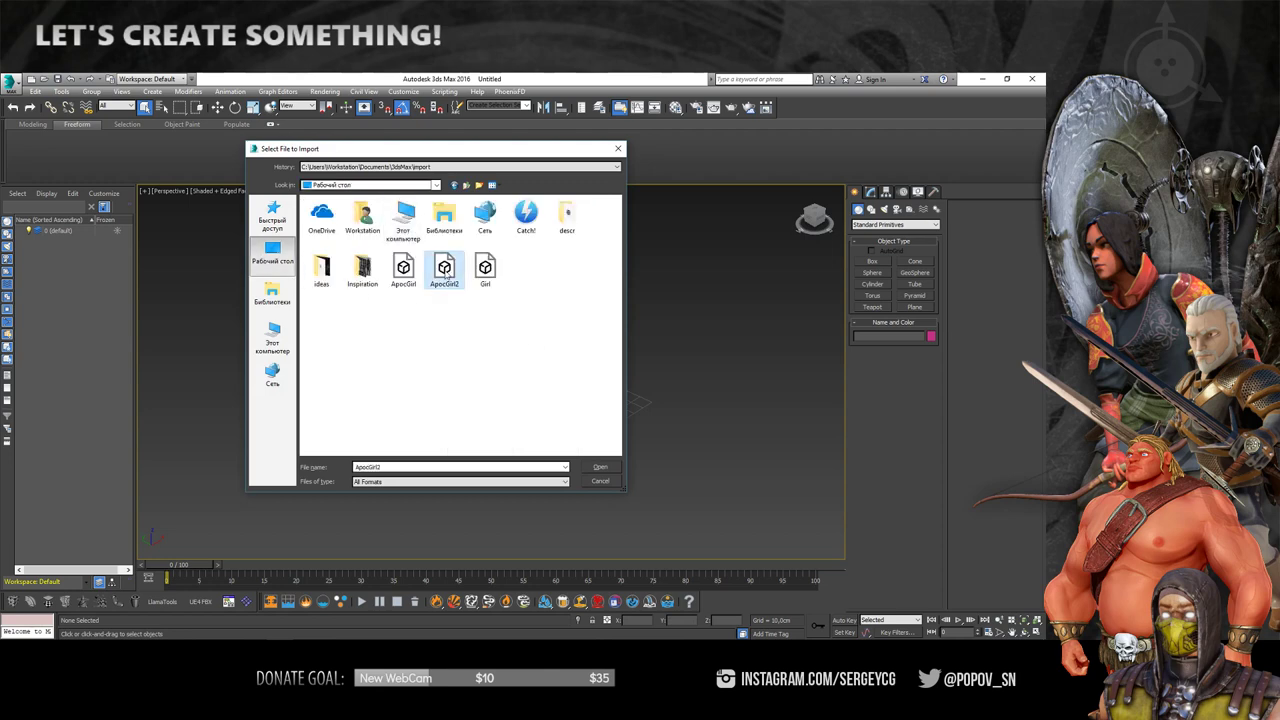
pyautogui.click(604, 504)
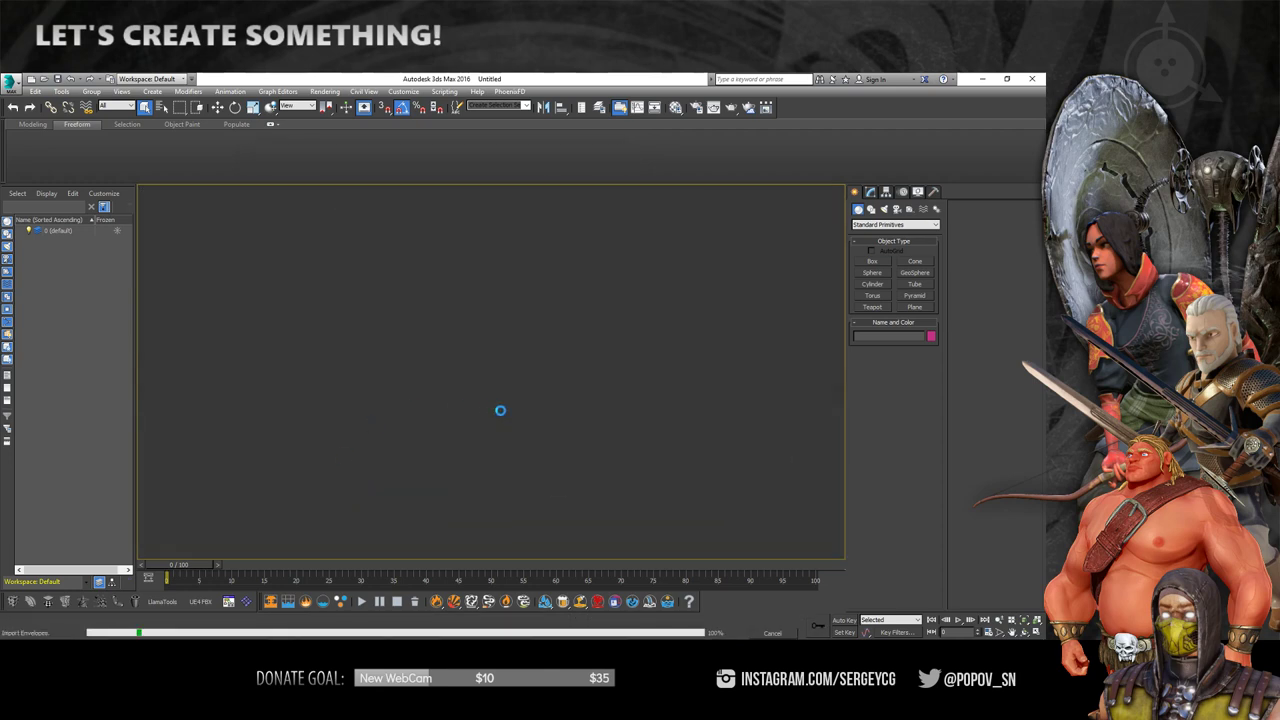
# - Select all the imported character pieces and bring up their context menu
pyautogui.click(498, 340)
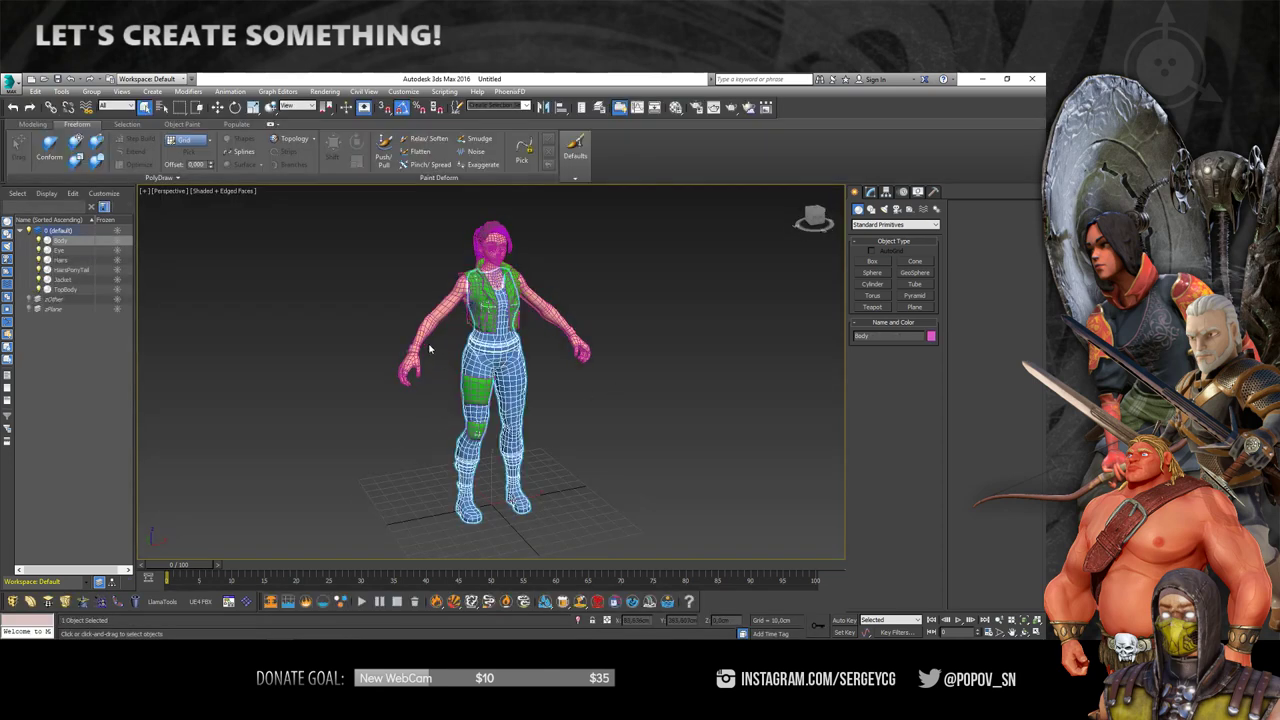
pyautogui.scroll(-4, 498, 343)
pyautogui.hotkey('ctrl', 'a')
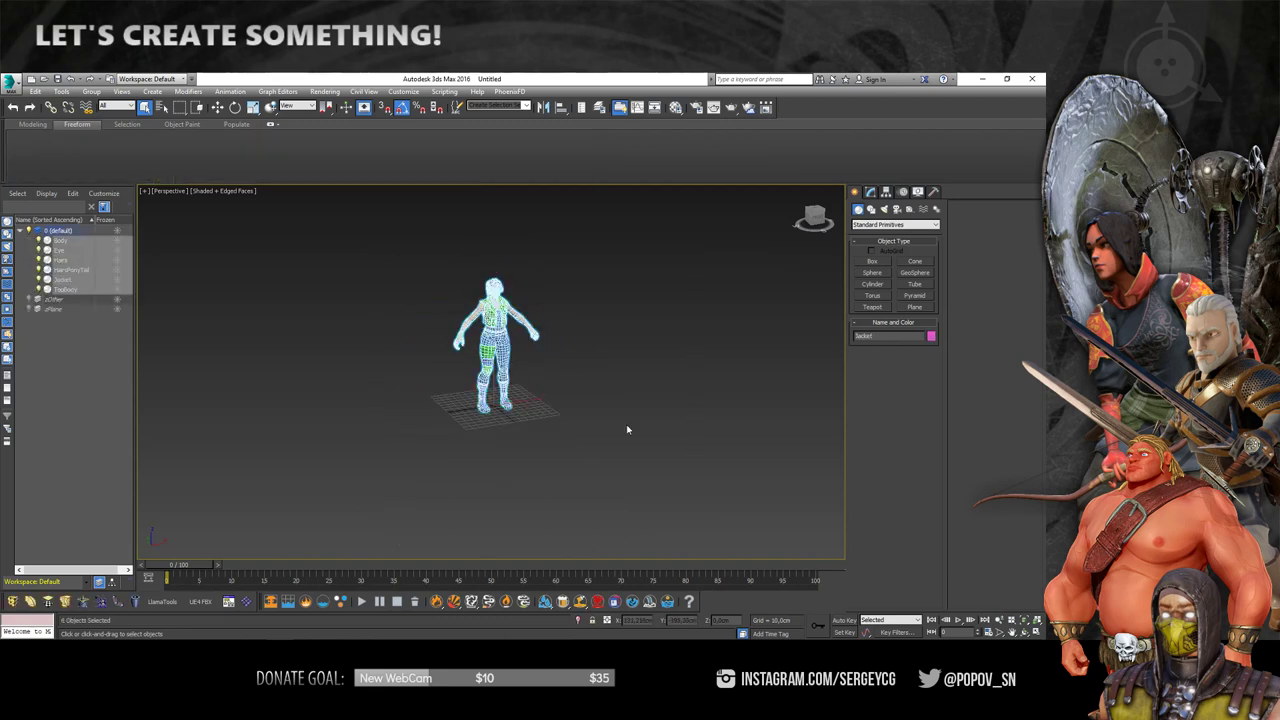
pyautogui.scroll(5, 626, 429)
pyautogui.scroll(2, 440, 285)
pyautogui.rightClick(440, 285)
# - Apply Unwrap UVW to the character and open its UV editor with no background texture
pyautogui.click(438, 271)
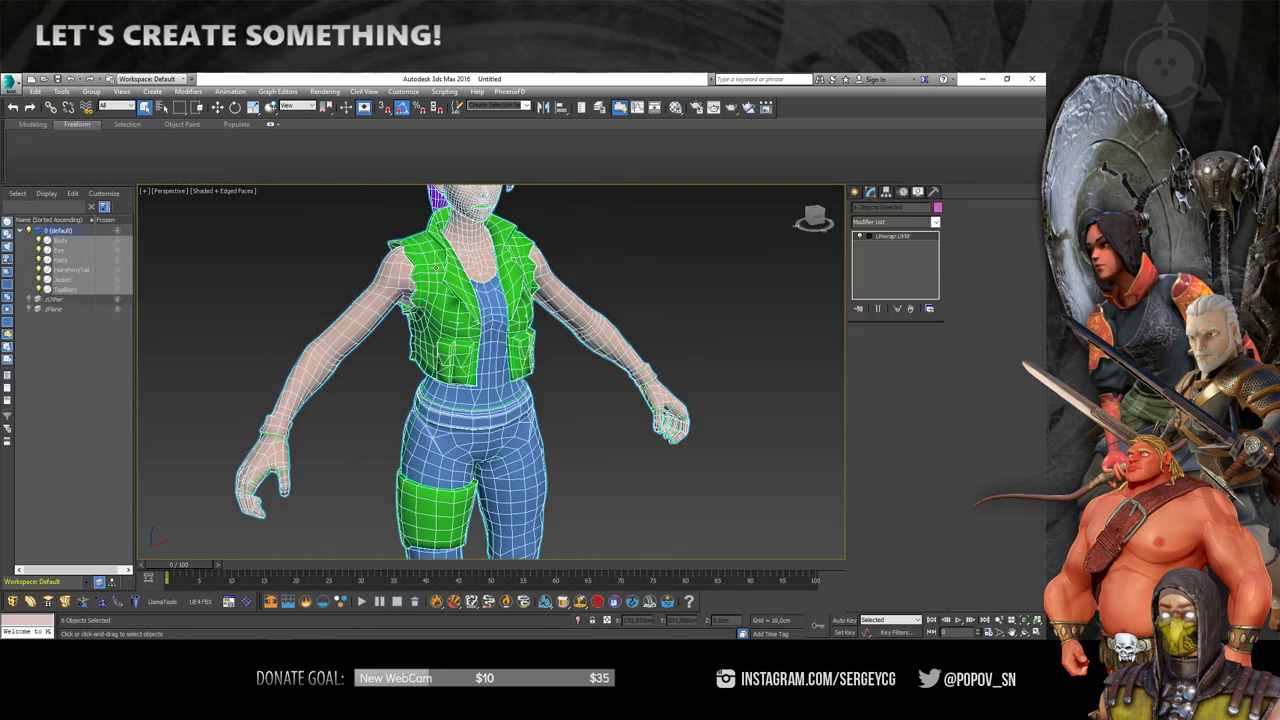
pyautogui.click(895, 459)
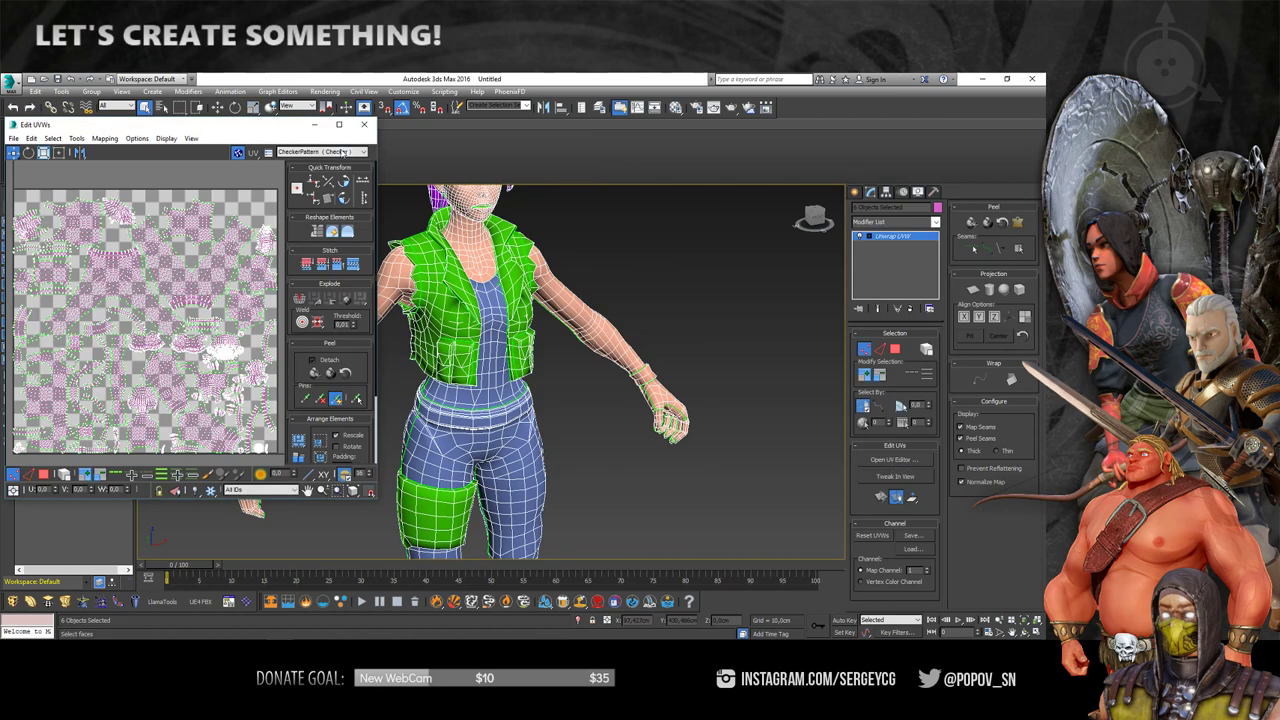
pyautogui.click(322, 151)
pyautogui.click(320, 182)
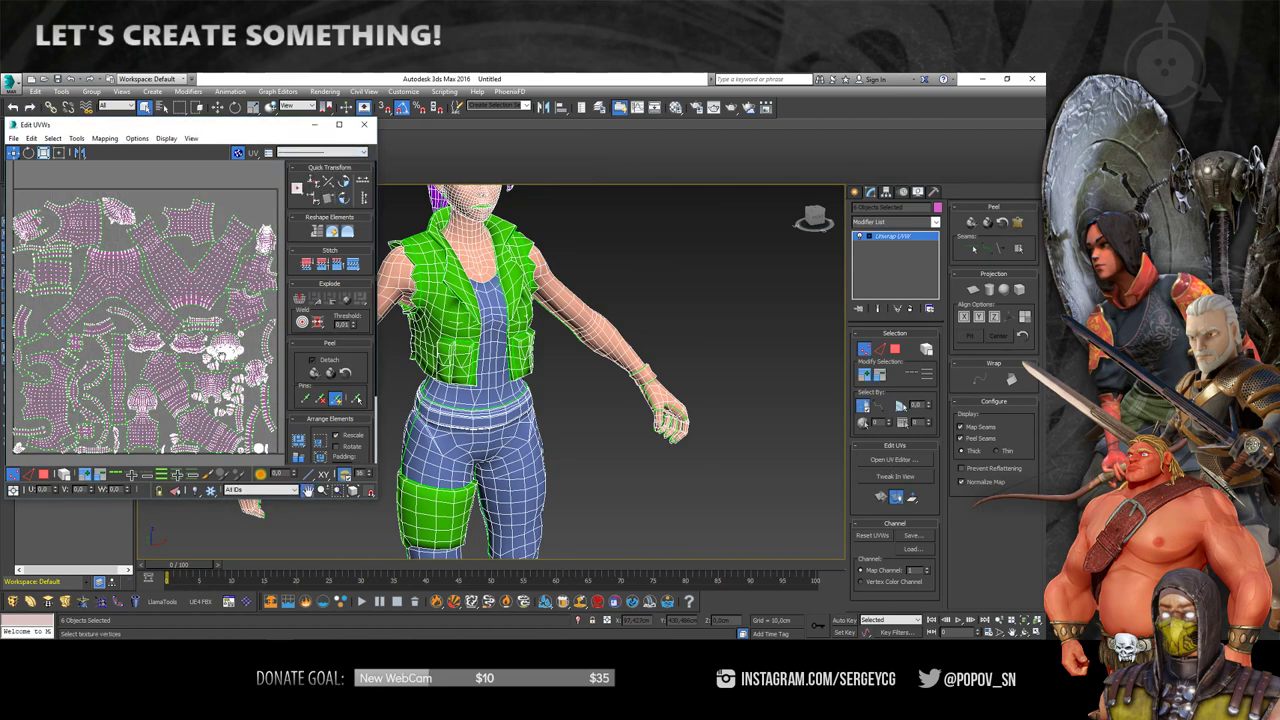
# - Maximize the Edit UVWs window and frame the repacked UV layout
pyautogui.scroll(2, 222, 357)
pyautogui.scroll(1, 228, 330)
pyautogui.scroll(2, 238, 302)
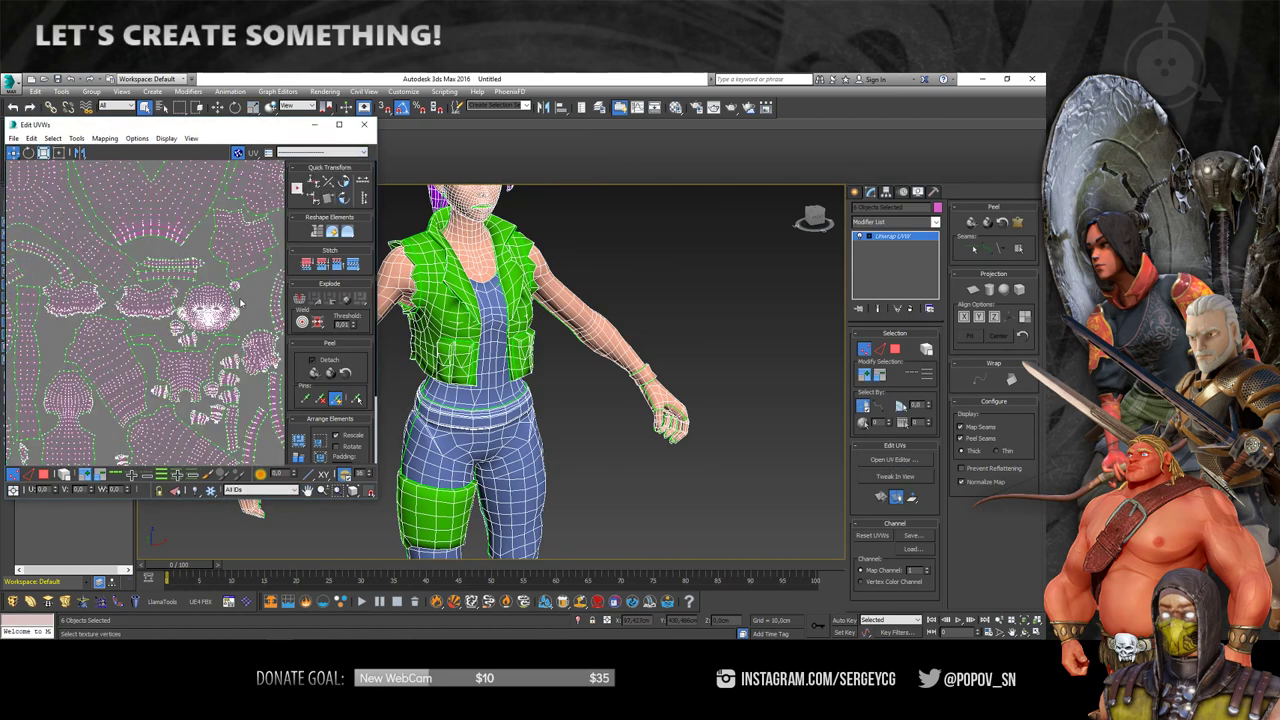
pyautogui.scroll(-1, 240, 301)
pyautogui.scroll(1, 123, 310)
pyautogui.scroll(1, 125, 305)
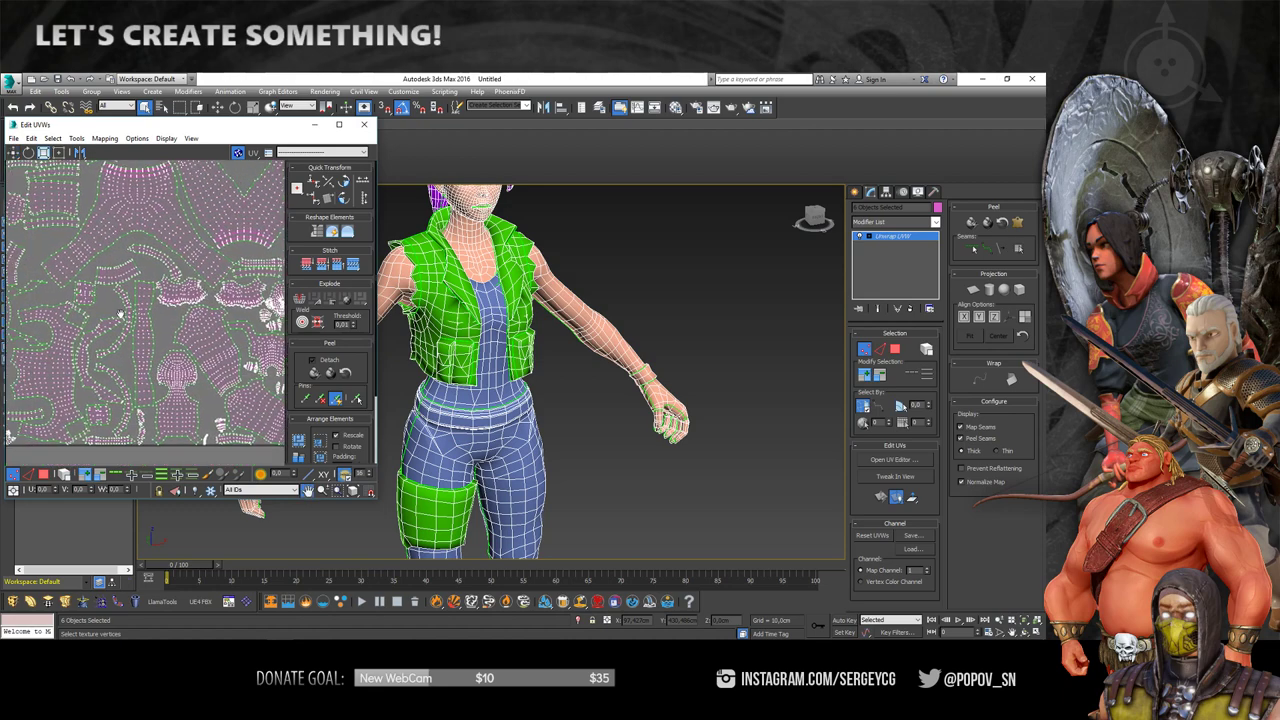
pyautogui.scroll(1, 127, 300)
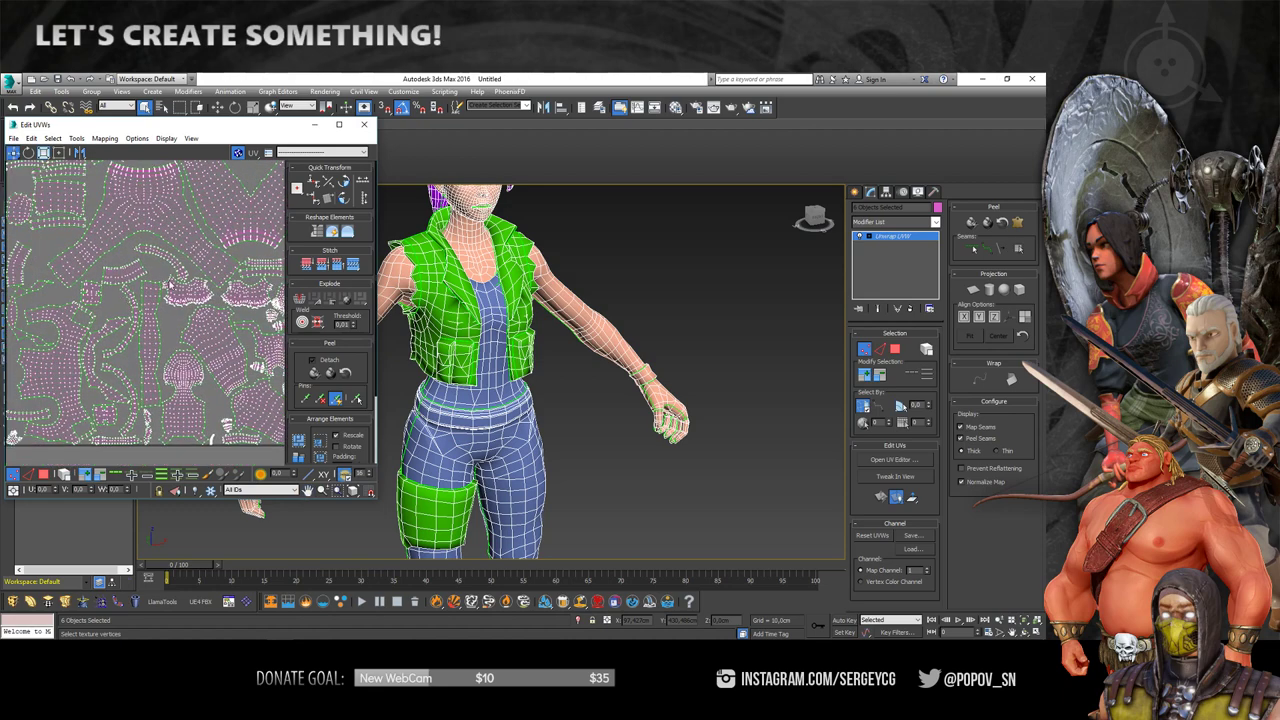
pyautogui.scroll(-1, 168, 284)
pyautogui.scroll(-1, 168, 284)
pyautogui.scroll(-1, 168, 284)
pyautogui.scroll(-1, 168, 284)
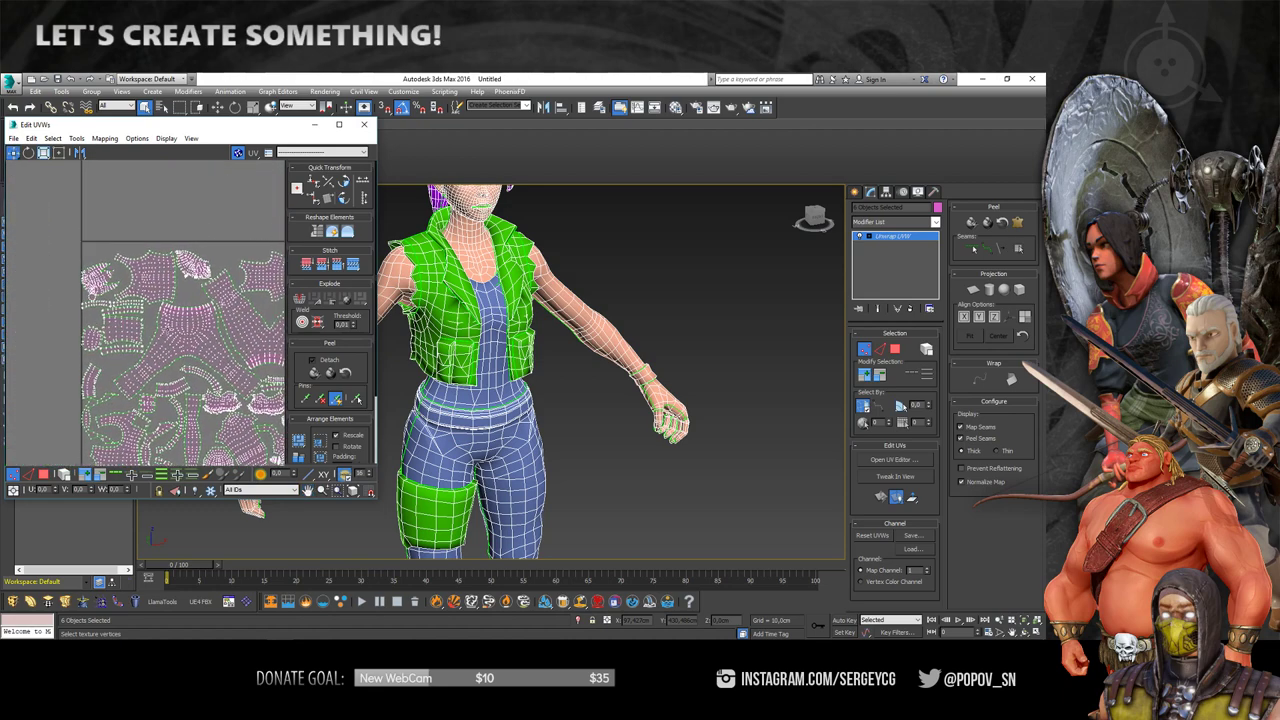
pyautogui.scroll(2, 168, 284)
pyautogui.scroll(1, 168, 284)
pyautogui.scroll(2, 168, 284)
pyautogui.scroll(1, 168, 284)
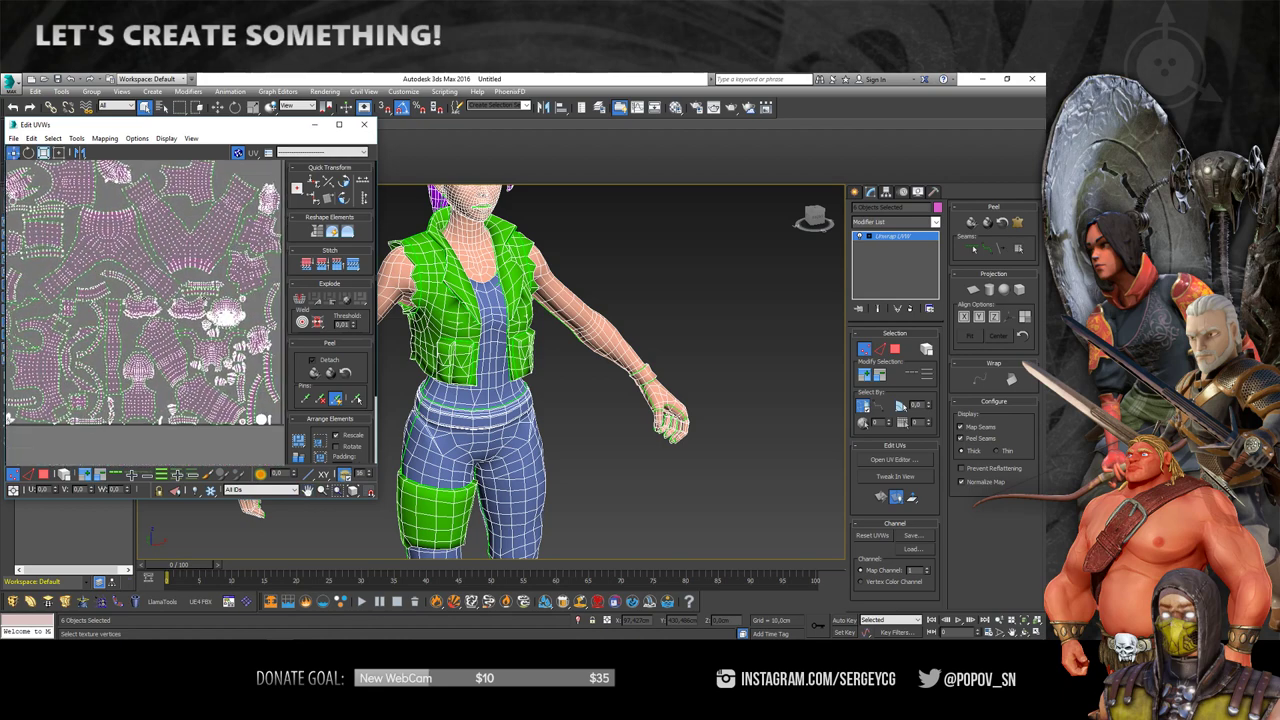
pyautogui.click(339, 124)
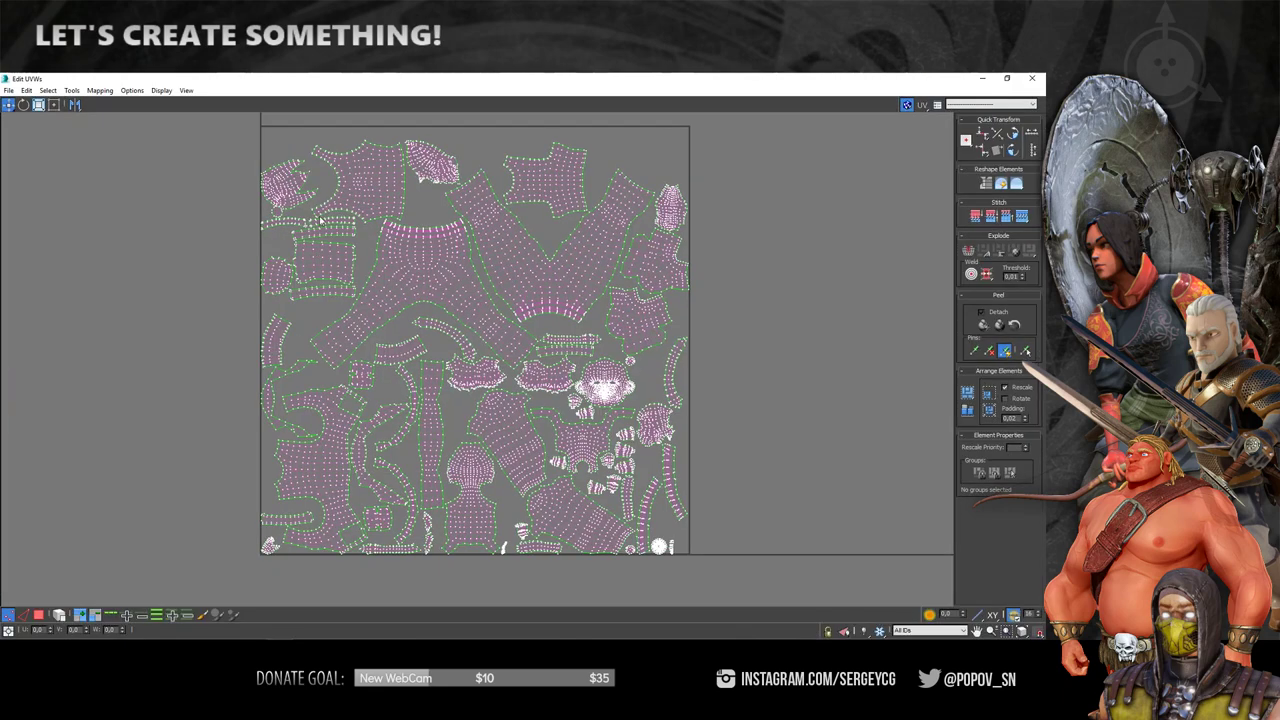
pyautogui.moveTo(360, 285); pyautogui.dragTo(314, 282, button='middle')
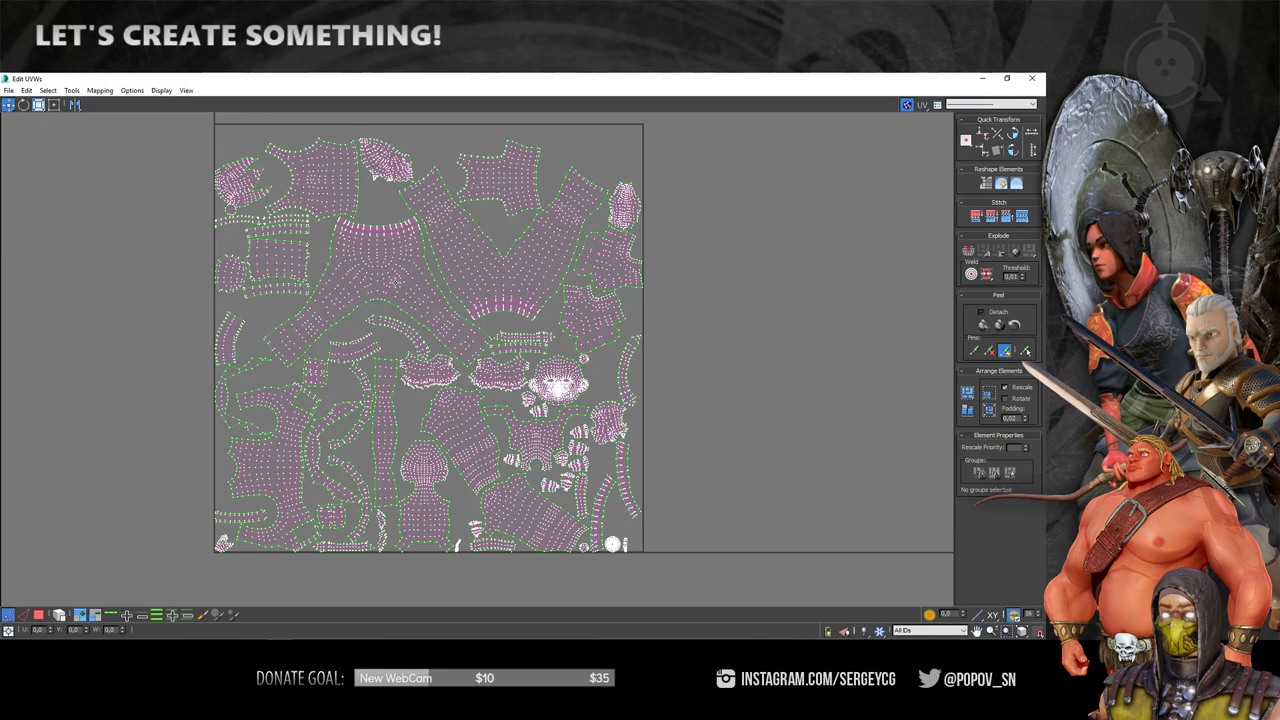
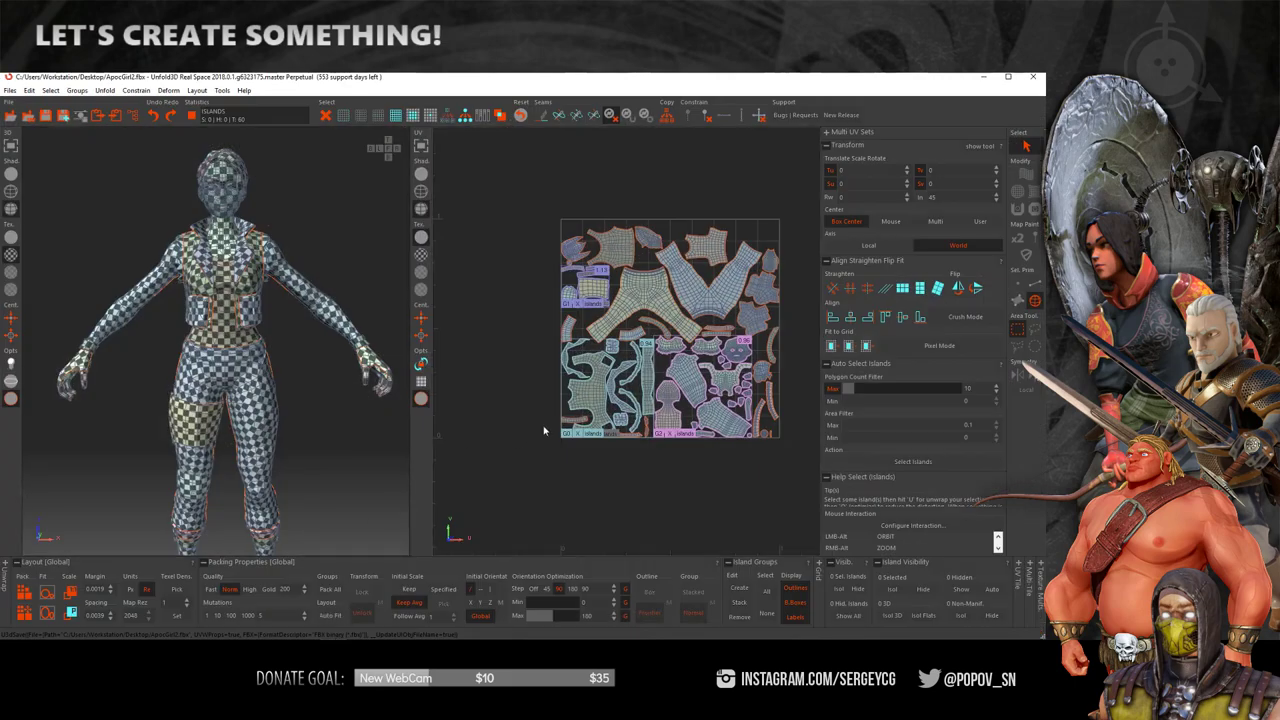
# - Zoom the UV view in and out to bring the character's face island up close
pyautogui.scroll(3, 682, 355)
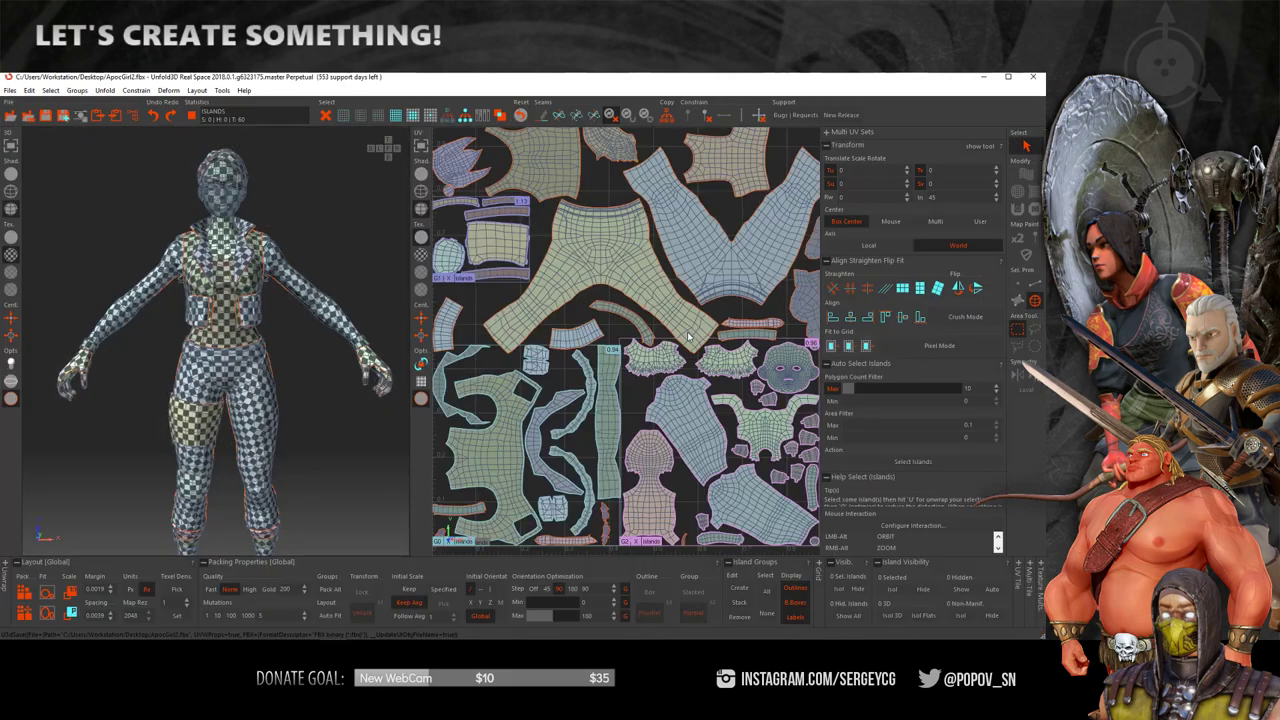
pyautogui.scroll(-2, 696, 342)
pyautogui.scroll(1, 720, 334)
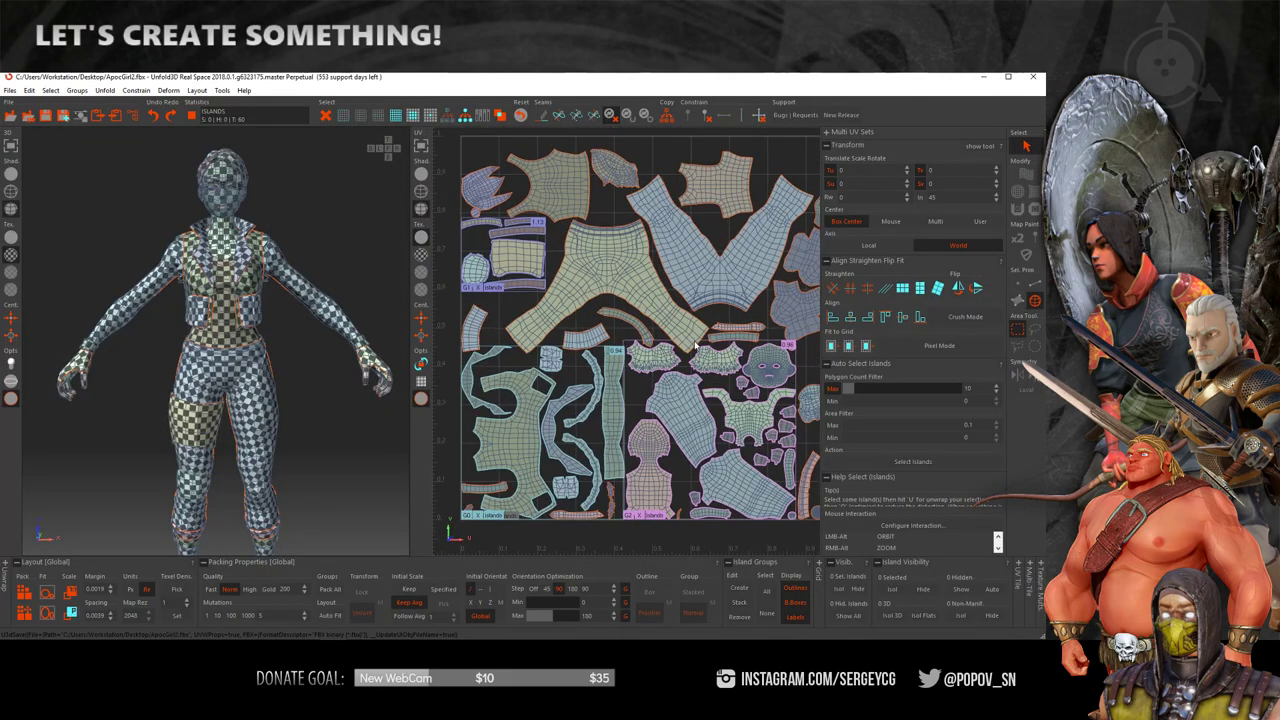
pyautogui.scroll(2, 714, 330)
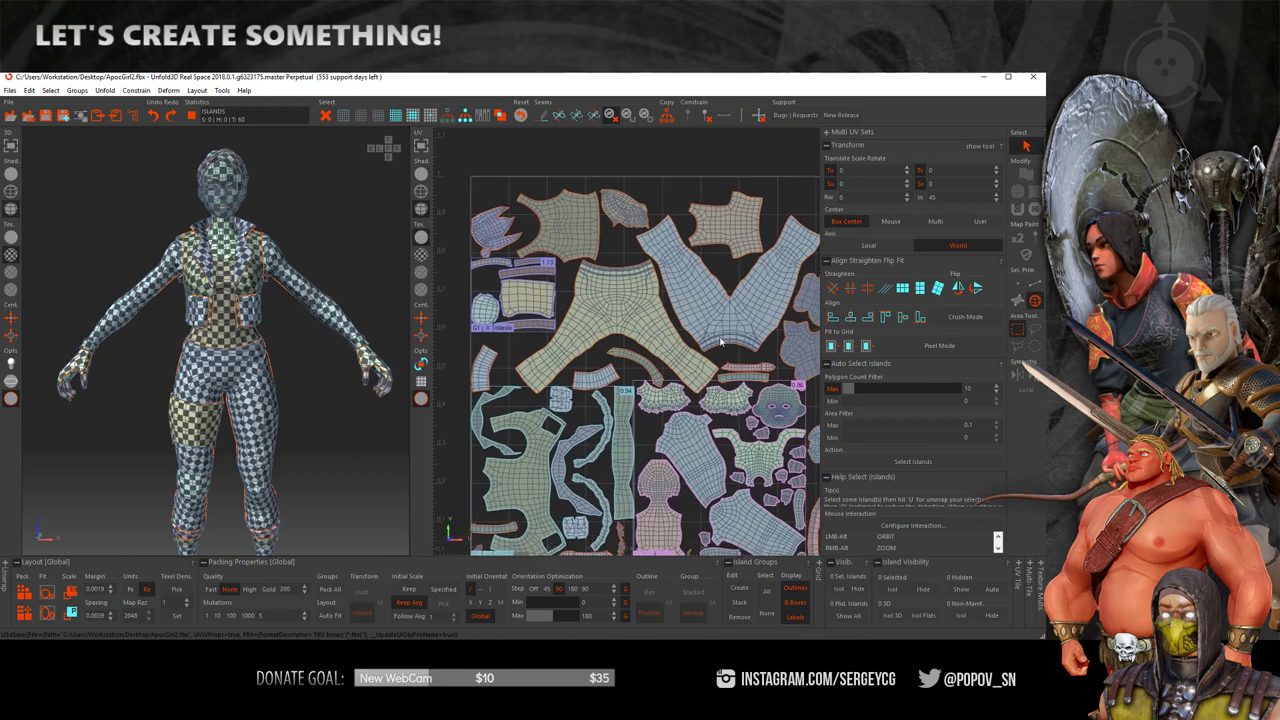
pyautogui.scroll(-2, 735, 370)
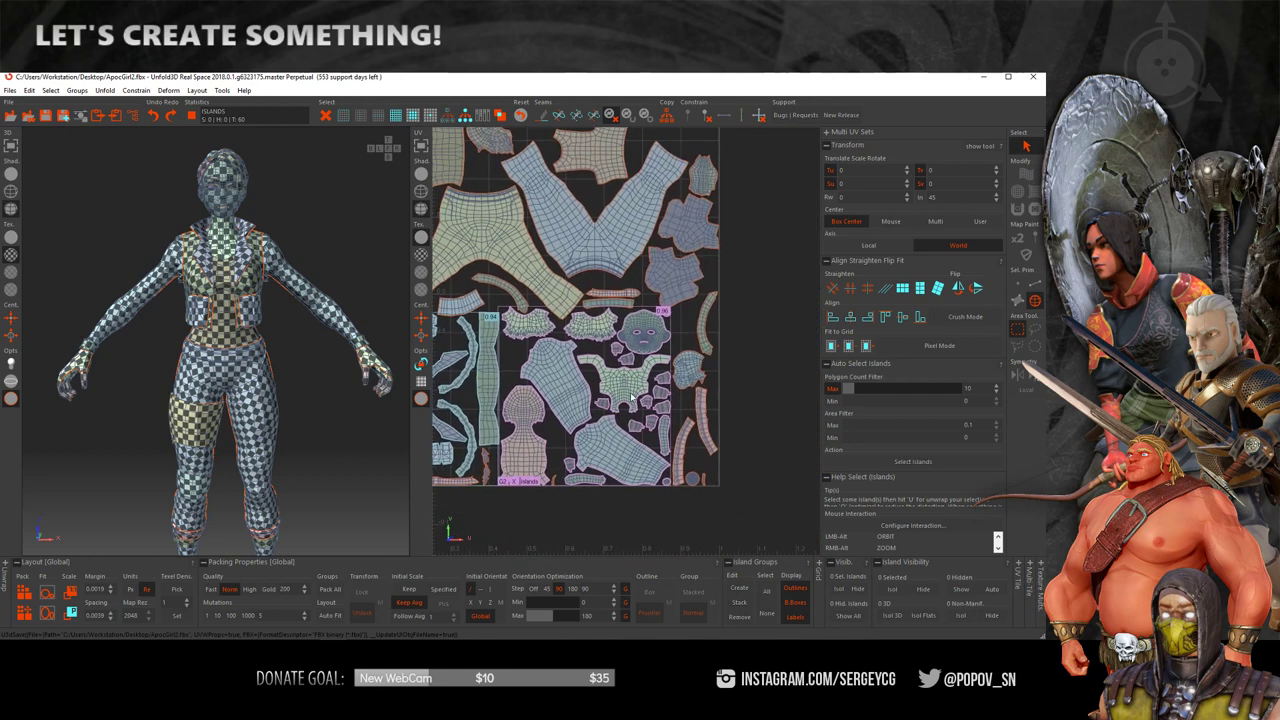
pyautogui.scroll(3, 632, 397)
pyautogui.scroll(2, 617, 351)
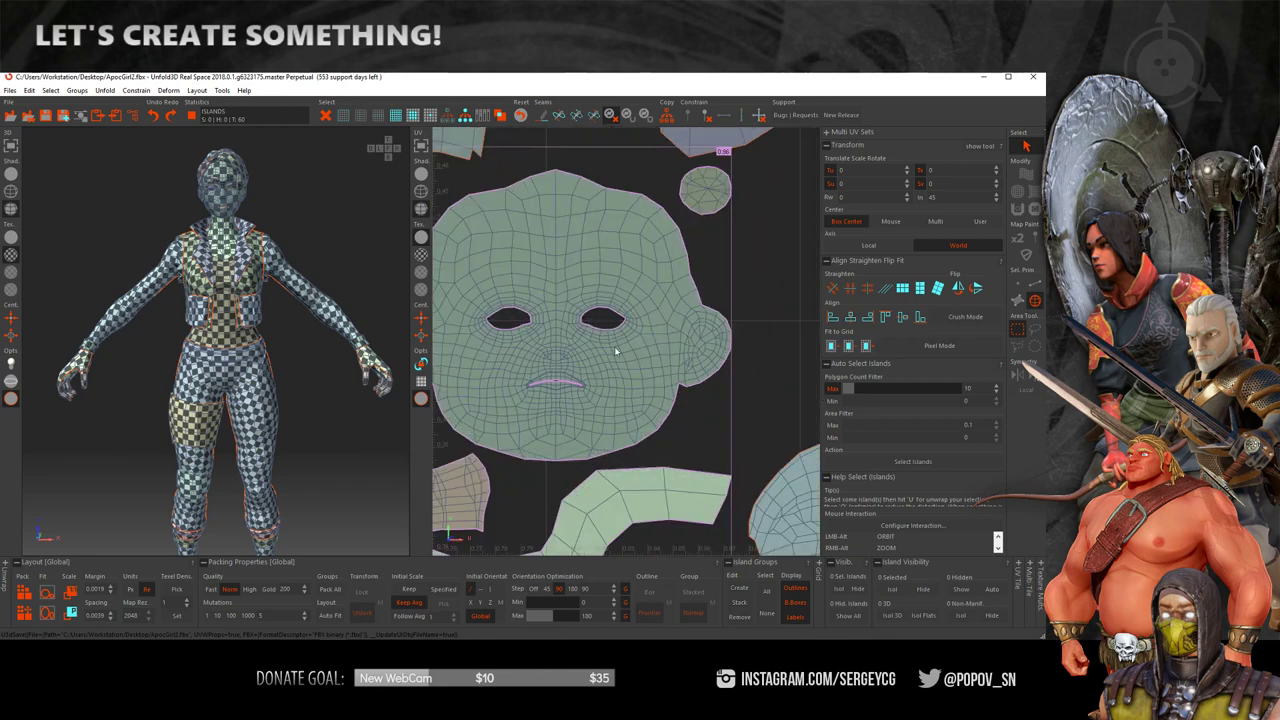
pyautogui.scroll(3, 553, 369)
pyautogui.scroll(-3, 572, 324)
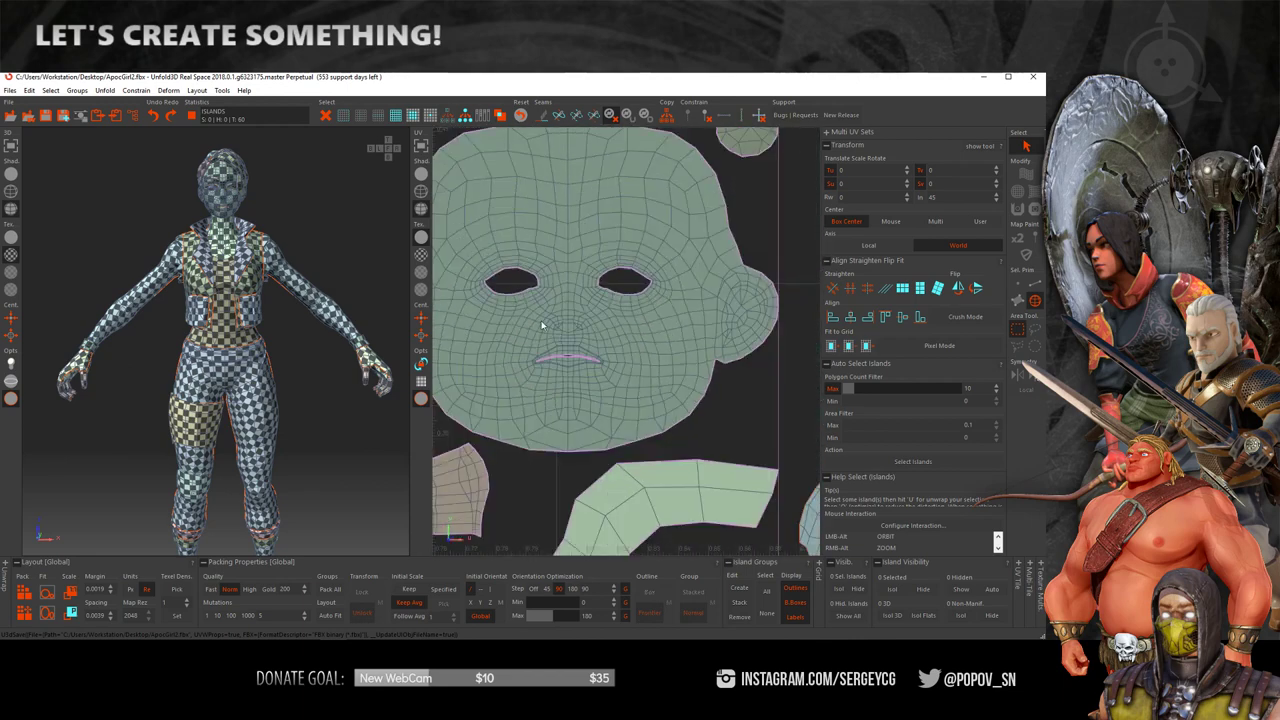
pyautogui.scroll(-2, 736, 299)
# - Raise the UV tile's horizontal size (Su) to 4, then return it to 1
pyautogui.press('f')
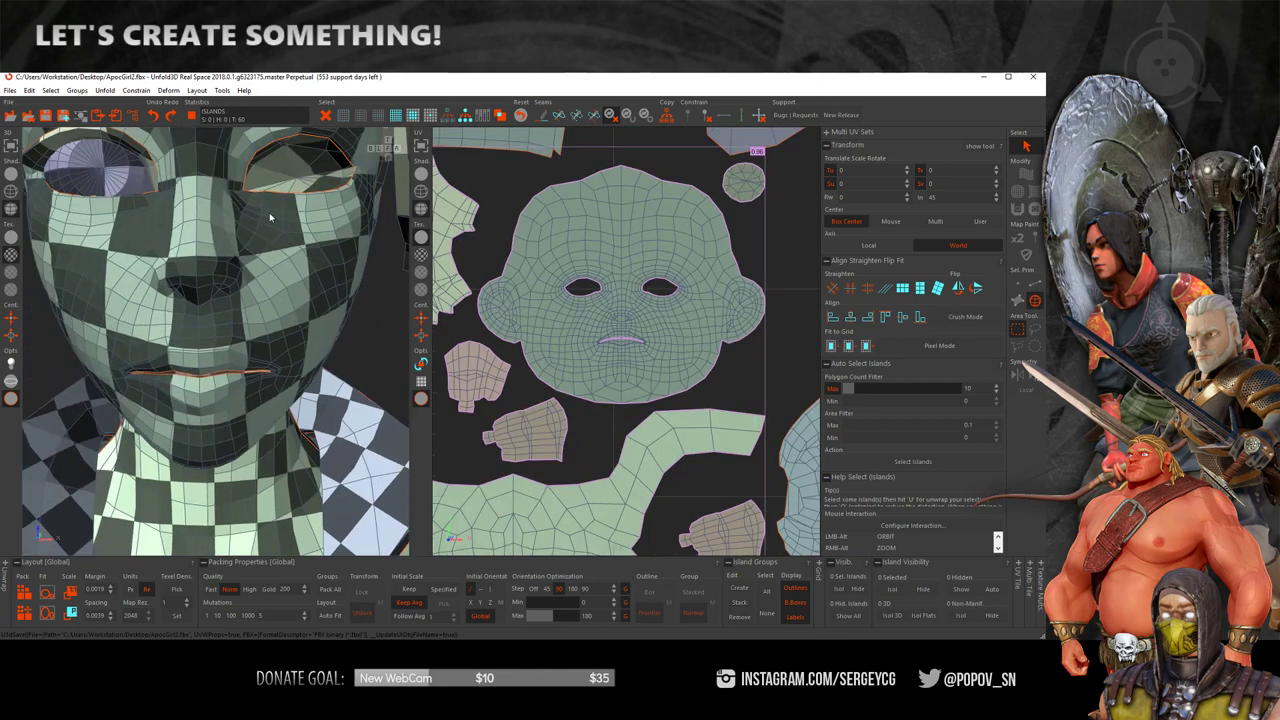
pyautogui.click(1012, 584)
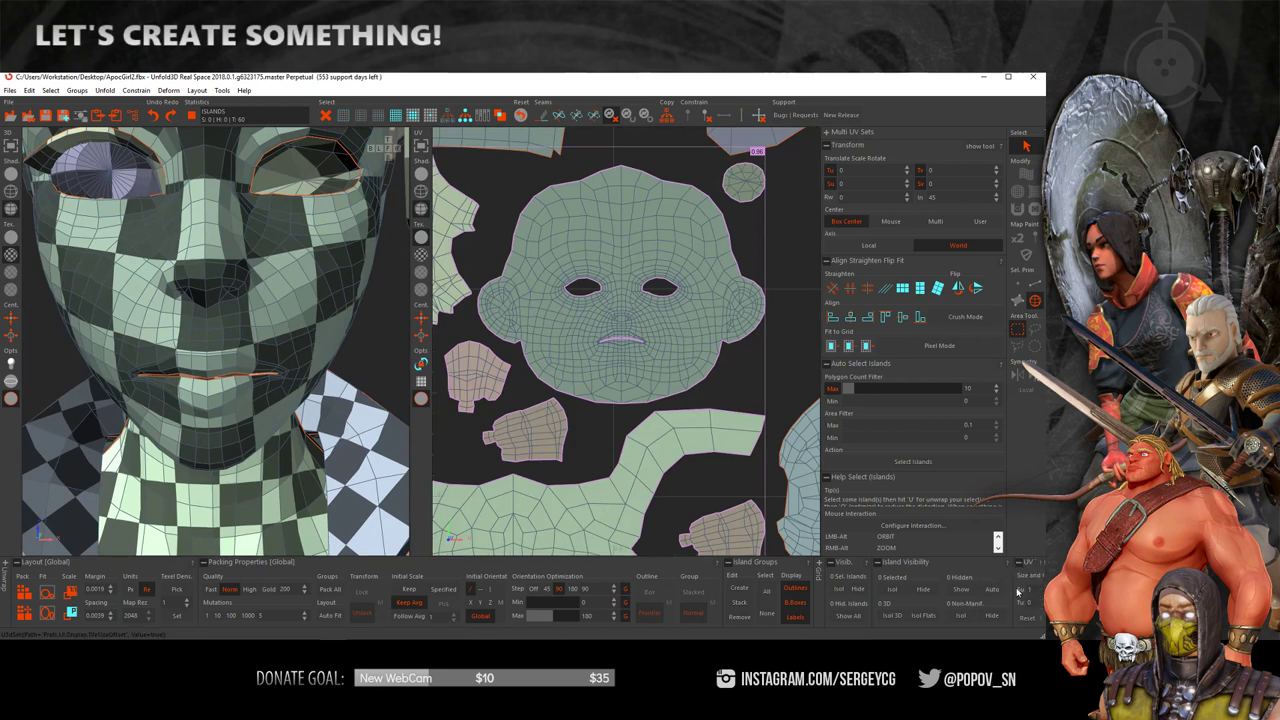
pyautogui.click(881, 565)
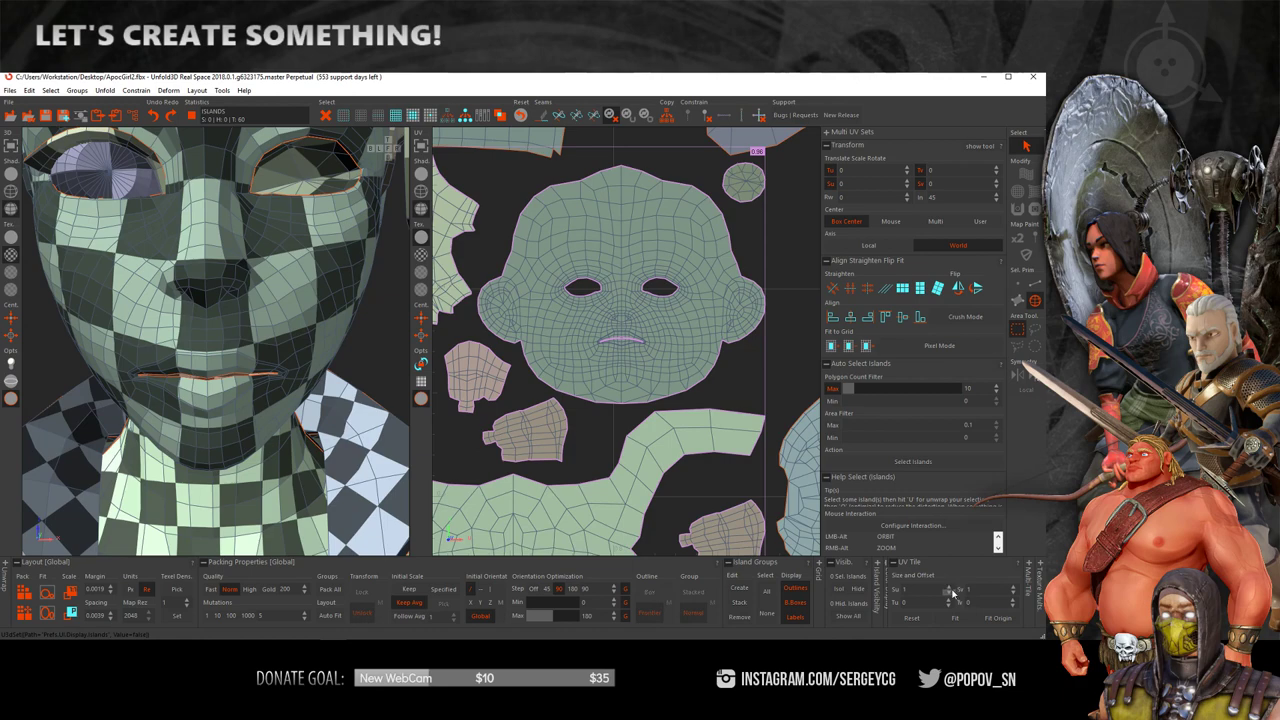
pyautogui.click(950, 588)
pyautogui.click(950, 588)
pyautogui.click(950, 588)
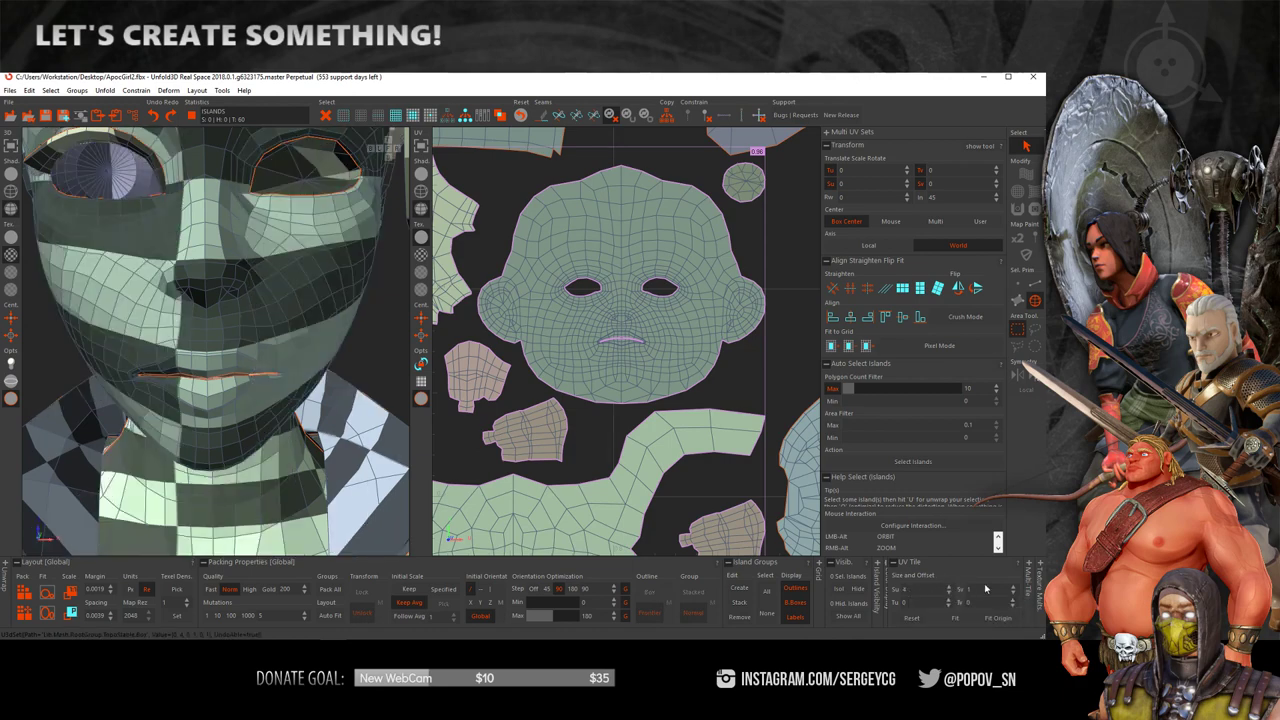
pyautogui.click(946, 594)
pyautogui.click(946, 594)
pyautogui.click(946, 594)
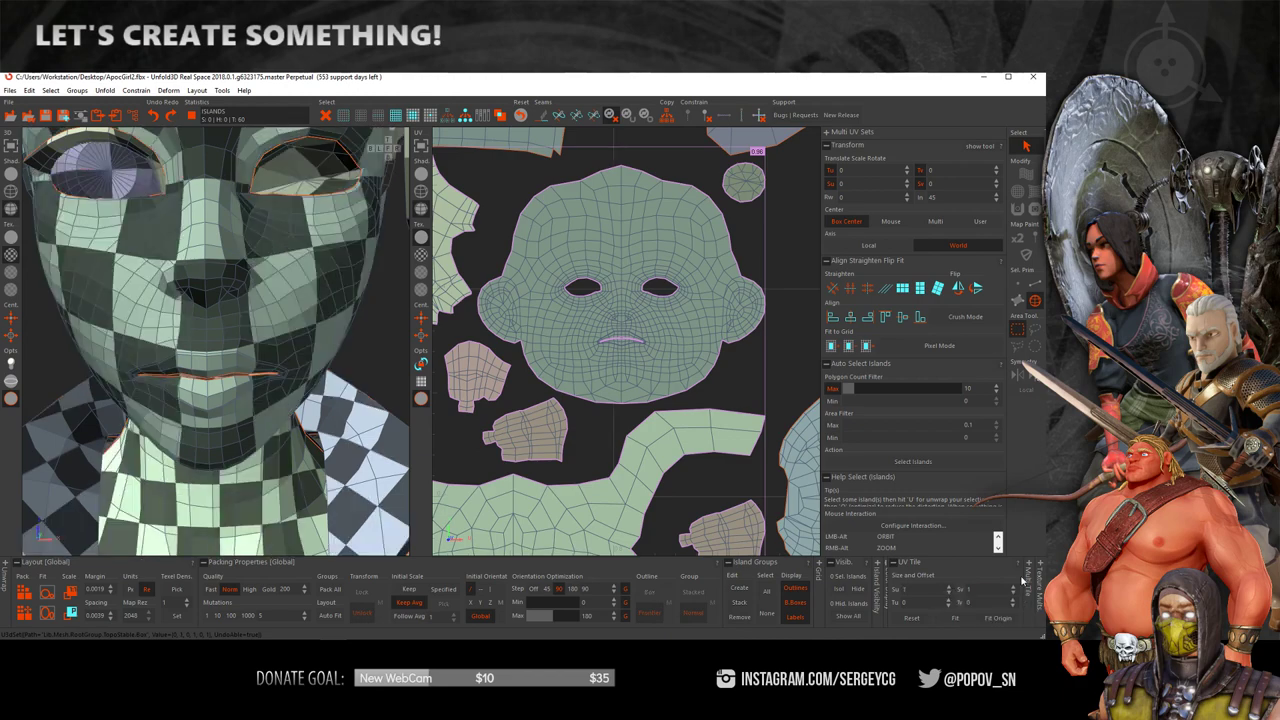
pyautogui.click(891, 564)
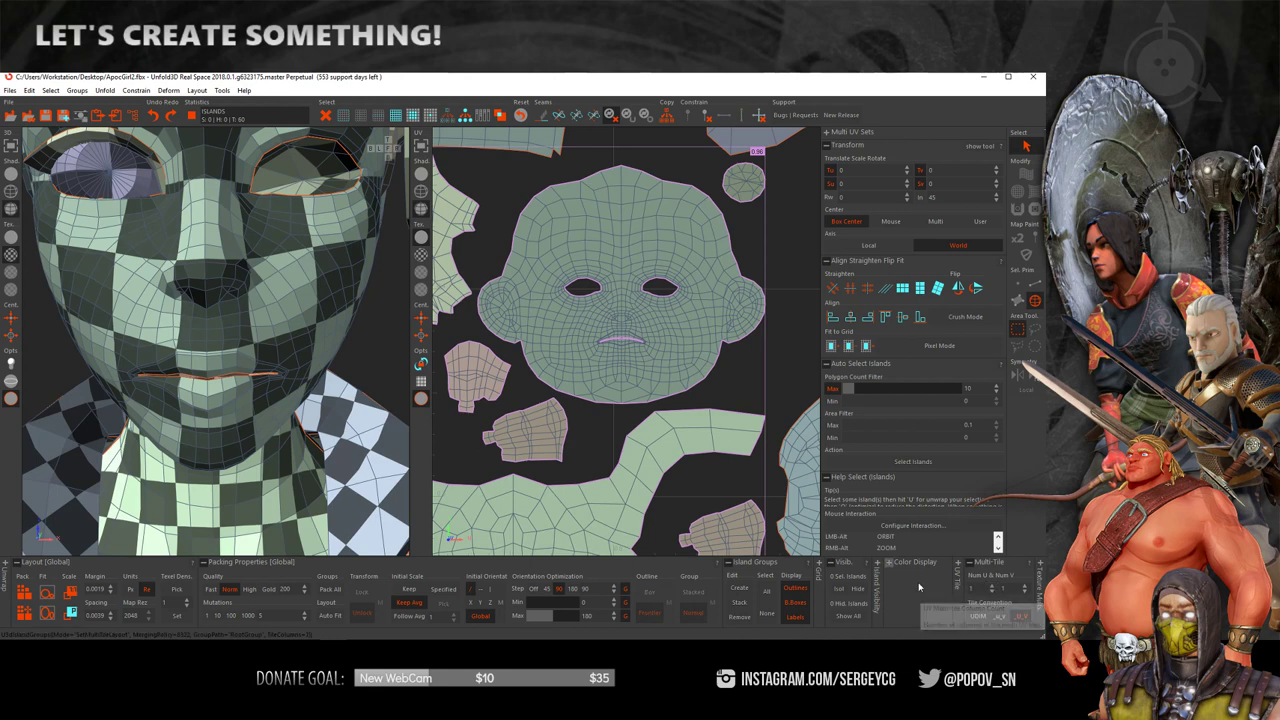
# - Fit the UV tile around the islands, reset it to default, and keep a single tile
pyautogui.click(962, 566)
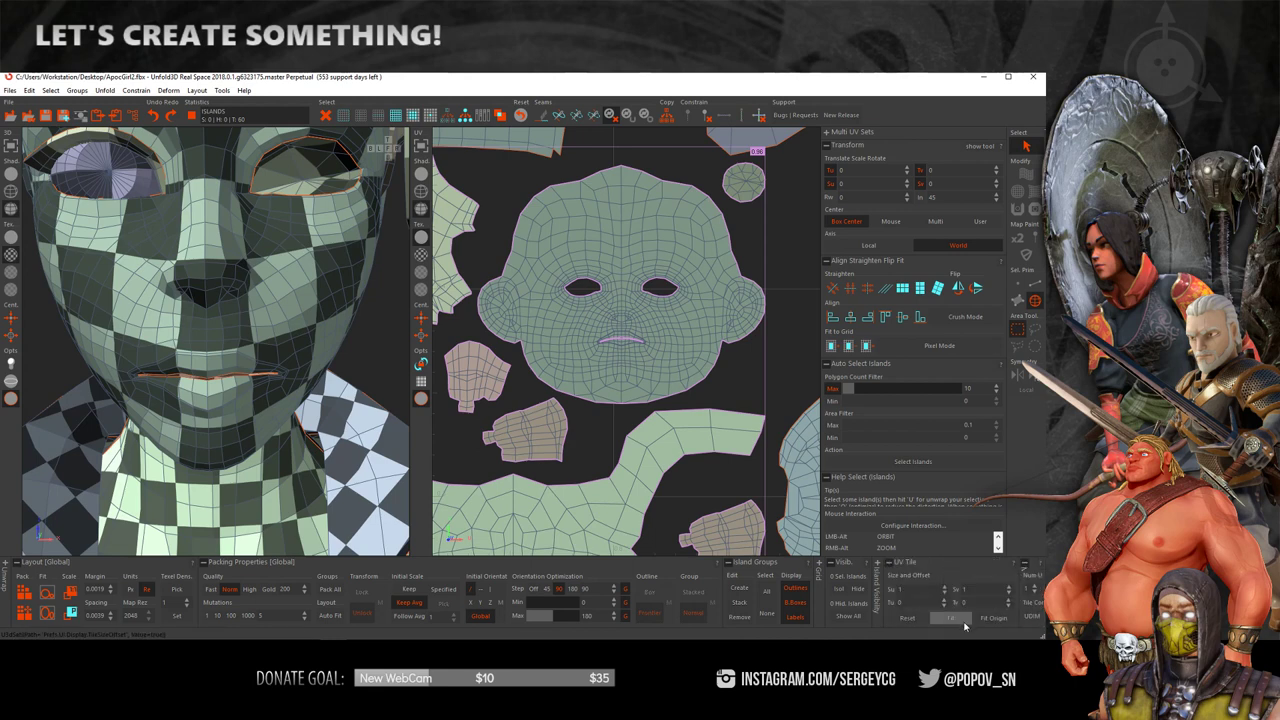
pyautogui.press('f')
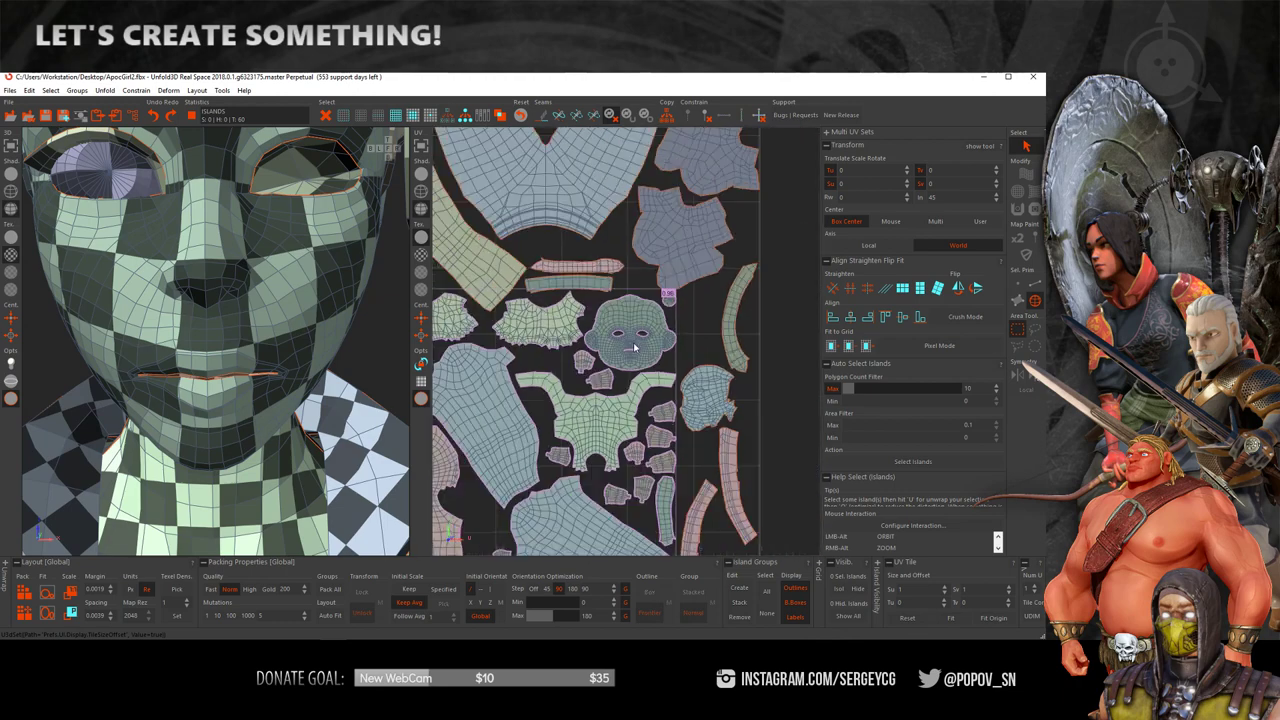
pyautogui.click(950, 618)
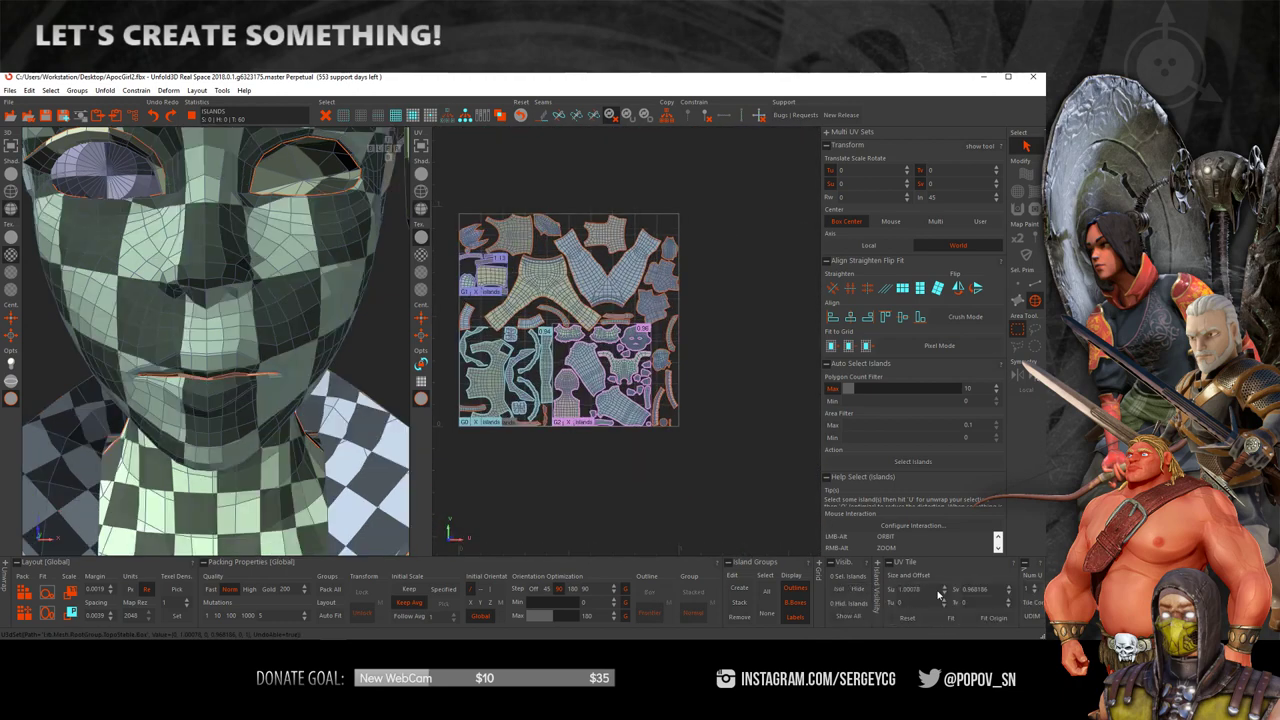
pyautogui.click(884, 619)
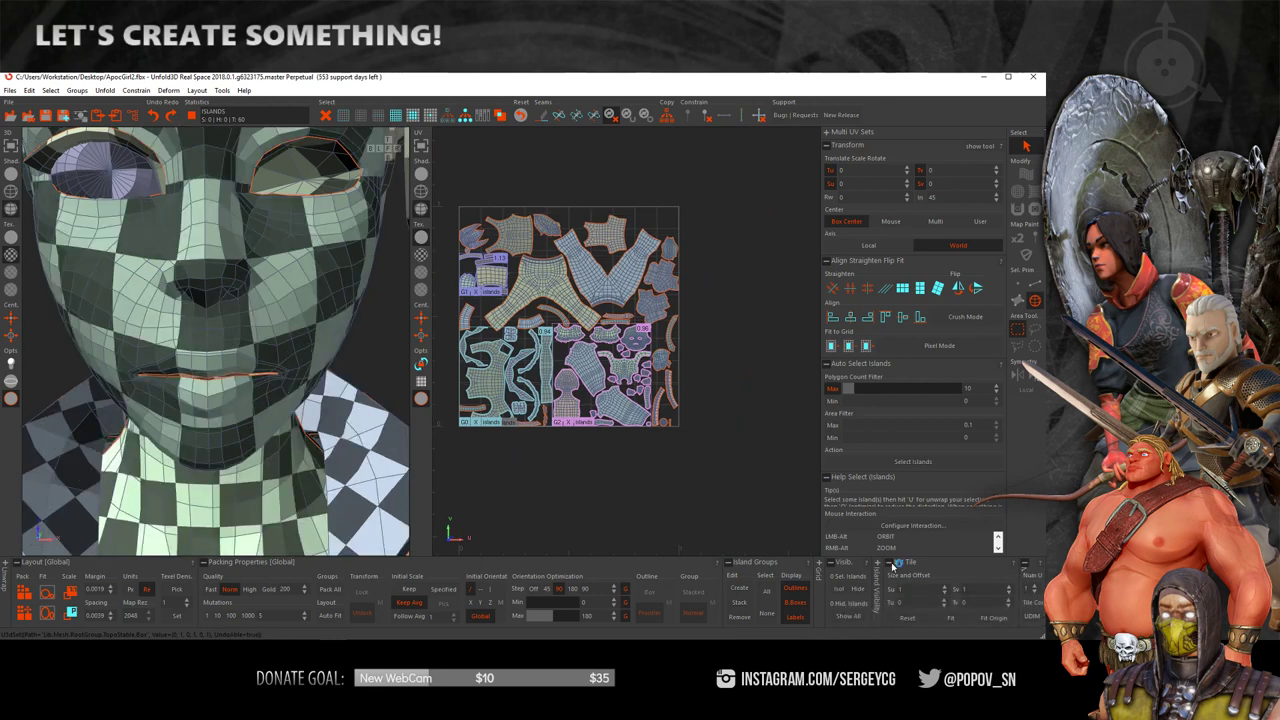
pyautogui.click(891, 565)
pyautogui.click(990, 587)
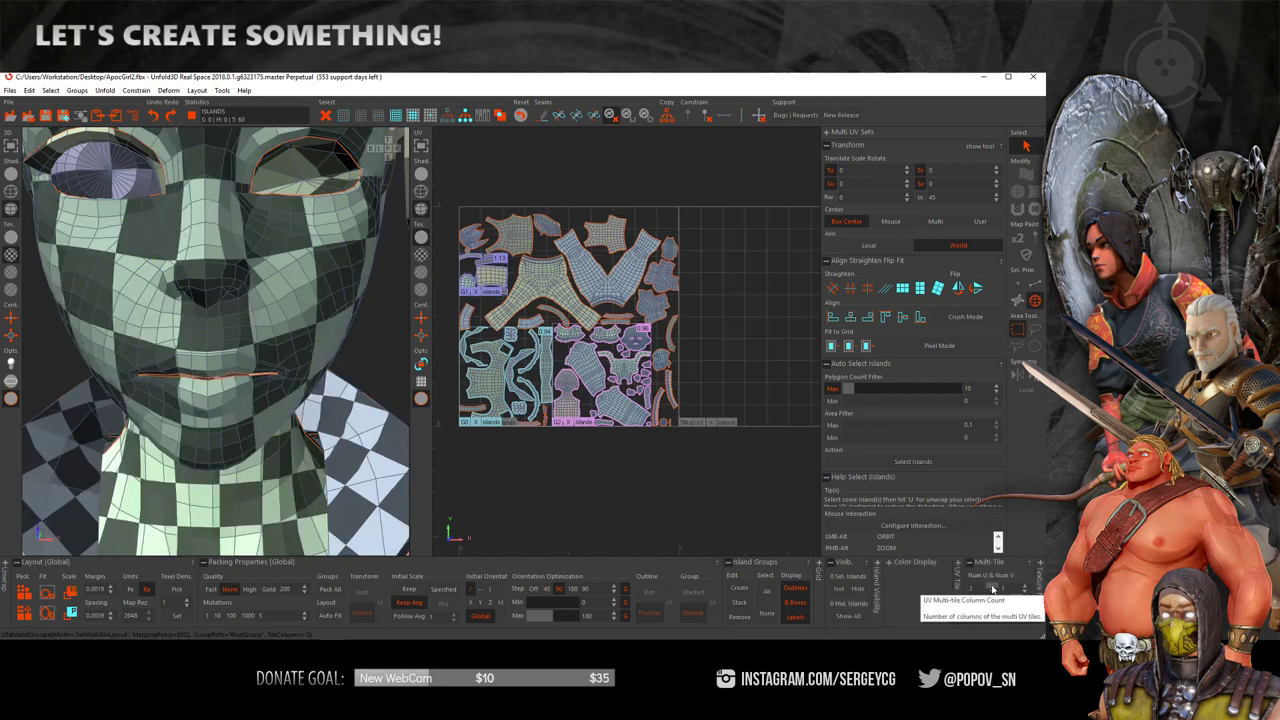
pyautogui.click(990, 592)
# - Raise the checker texture multiplier to 200 for a much denser pattern
pyautogui.click(1041, 570)
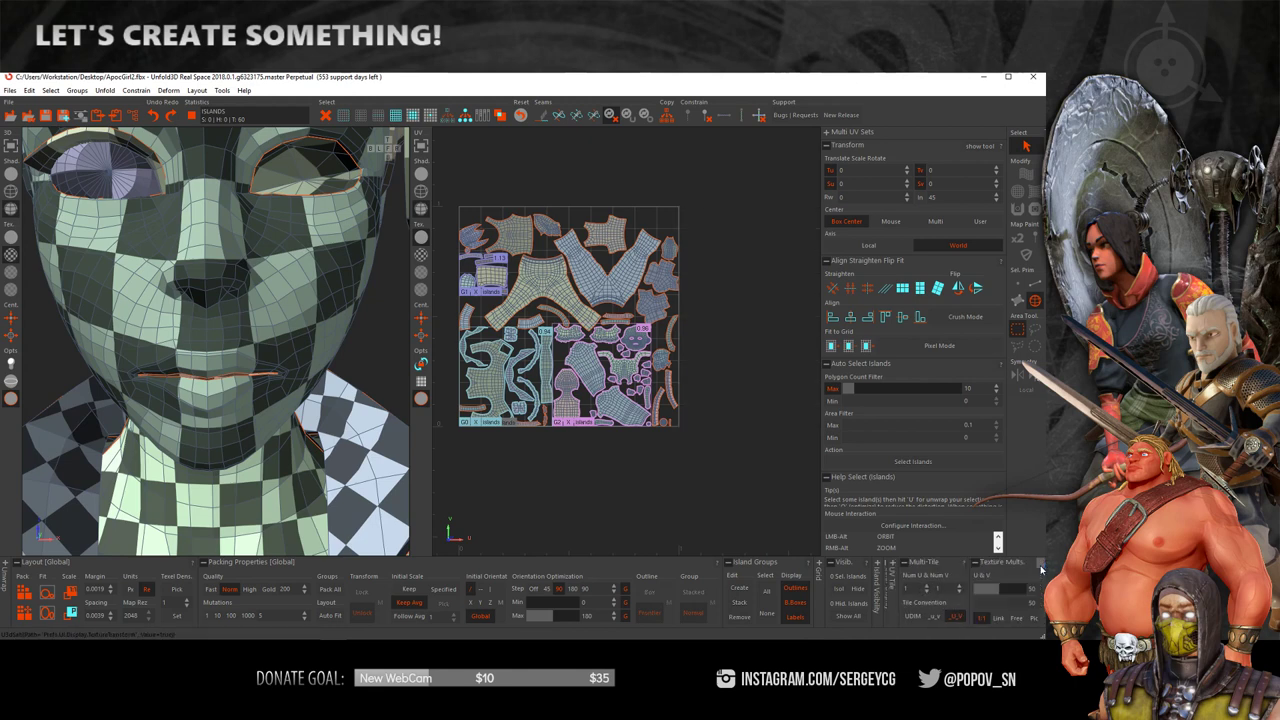
pyautogui.moveTo(1002, 592); pyautogui.dragTo(1035, 594)
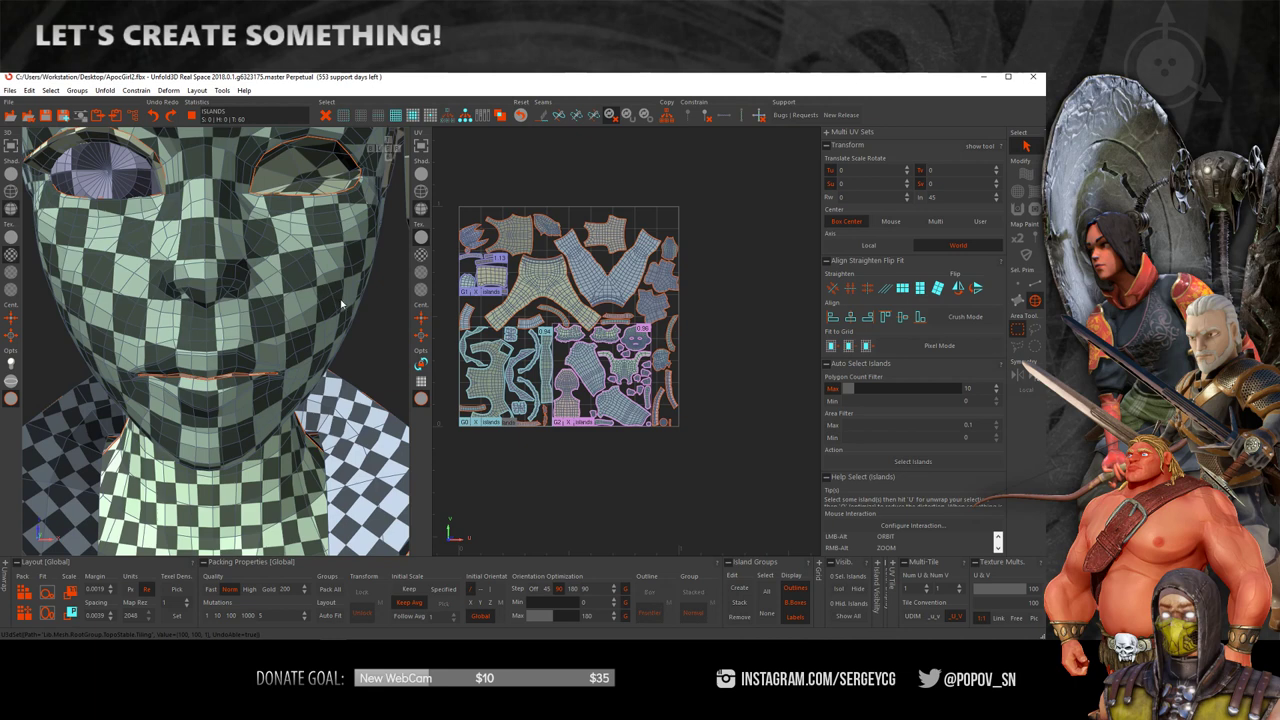
pyautogui.click(1035, 593)
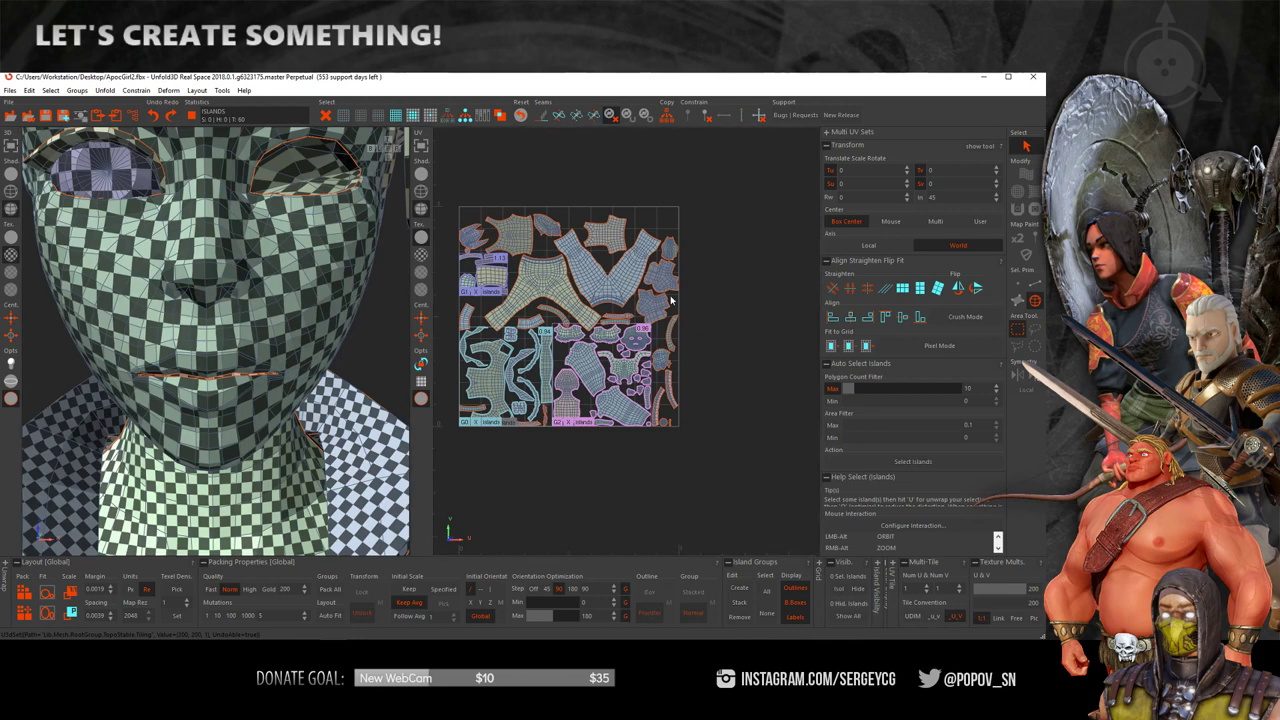
pyautogui.scroll(5, 592, 323)
pyautogui.scroll(4, 750, 350)
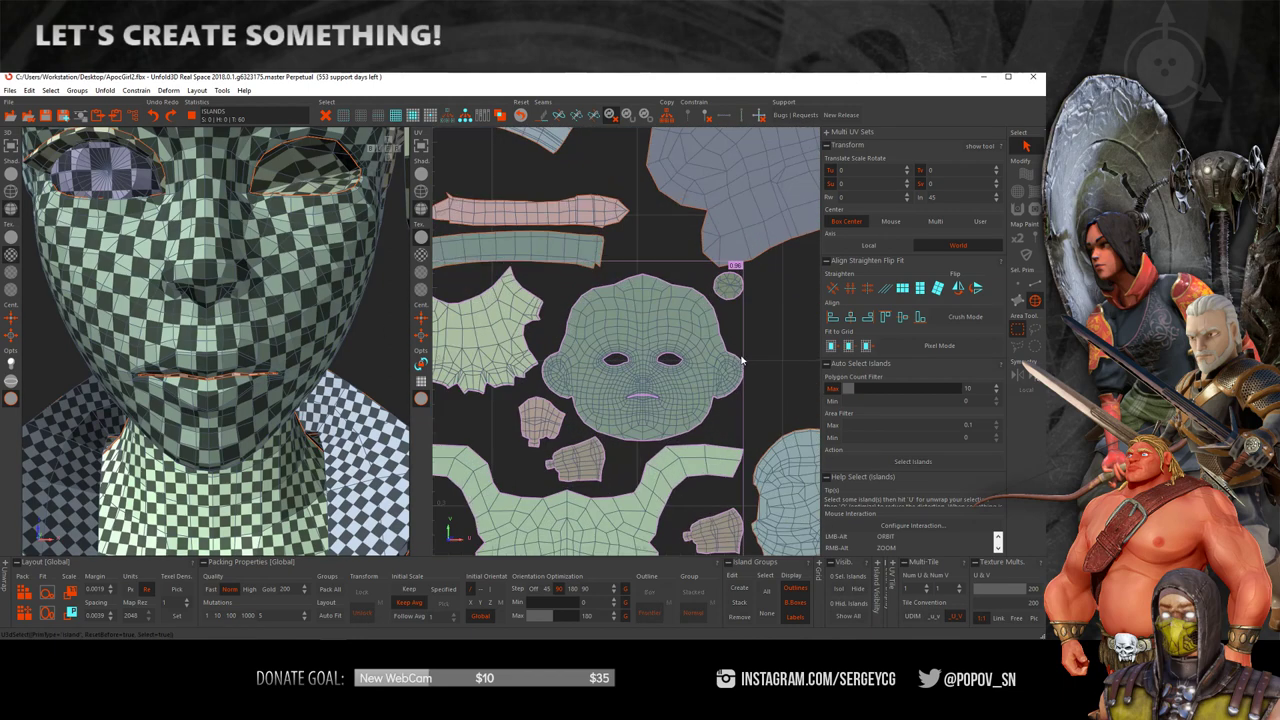
pyautogui.click(660, 388)
pyautogui.scroll(-2, 700, 347)
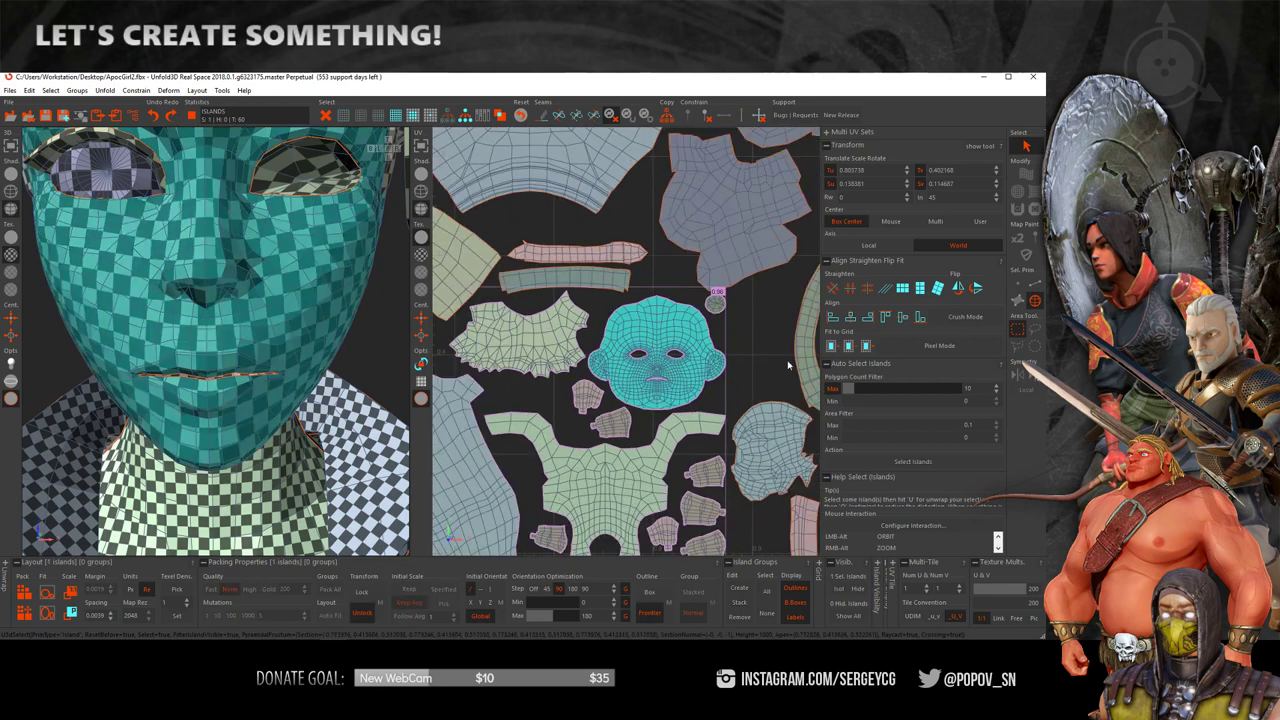
pyautogui.click(8, 588)
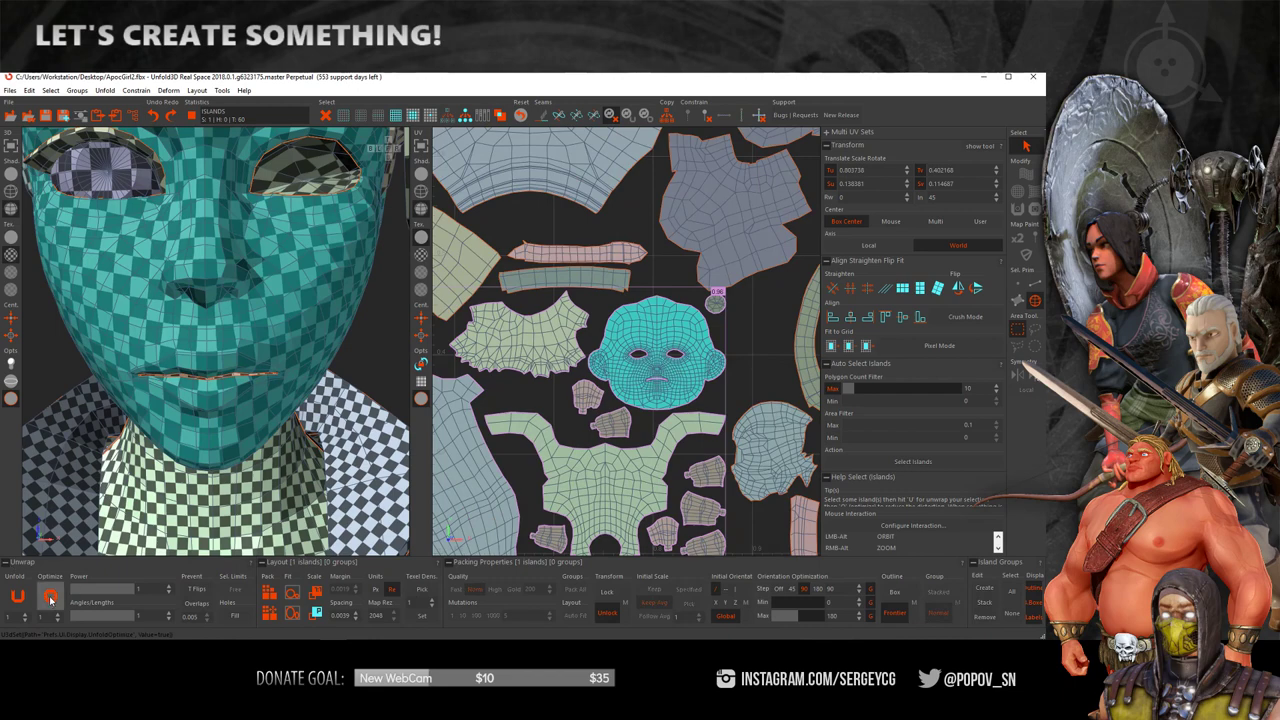
pyautogui.click(50, 598)
pyautogui.scroll(-3, 645, 415)
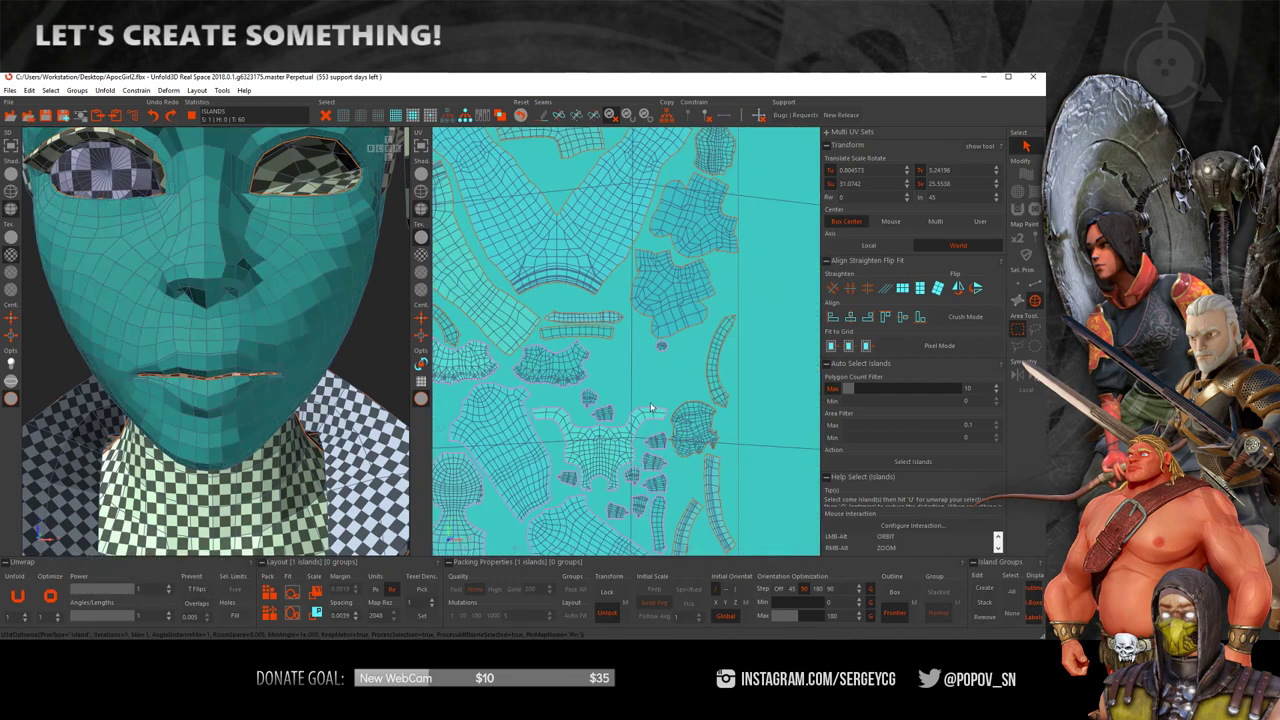
pyautogui.scroll(-5, 645, 415)
pyautogui.scroll(-3, 645, 415)
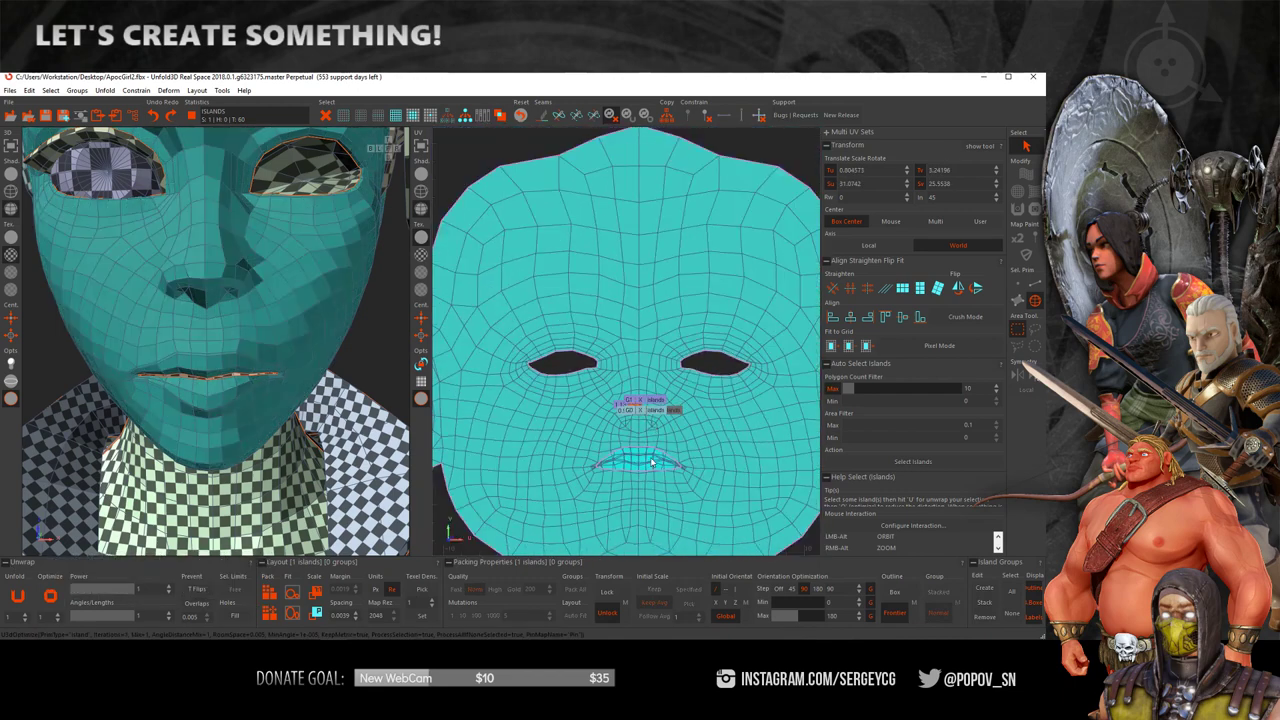
pyautogui.hotkey('ctrl', 'z')
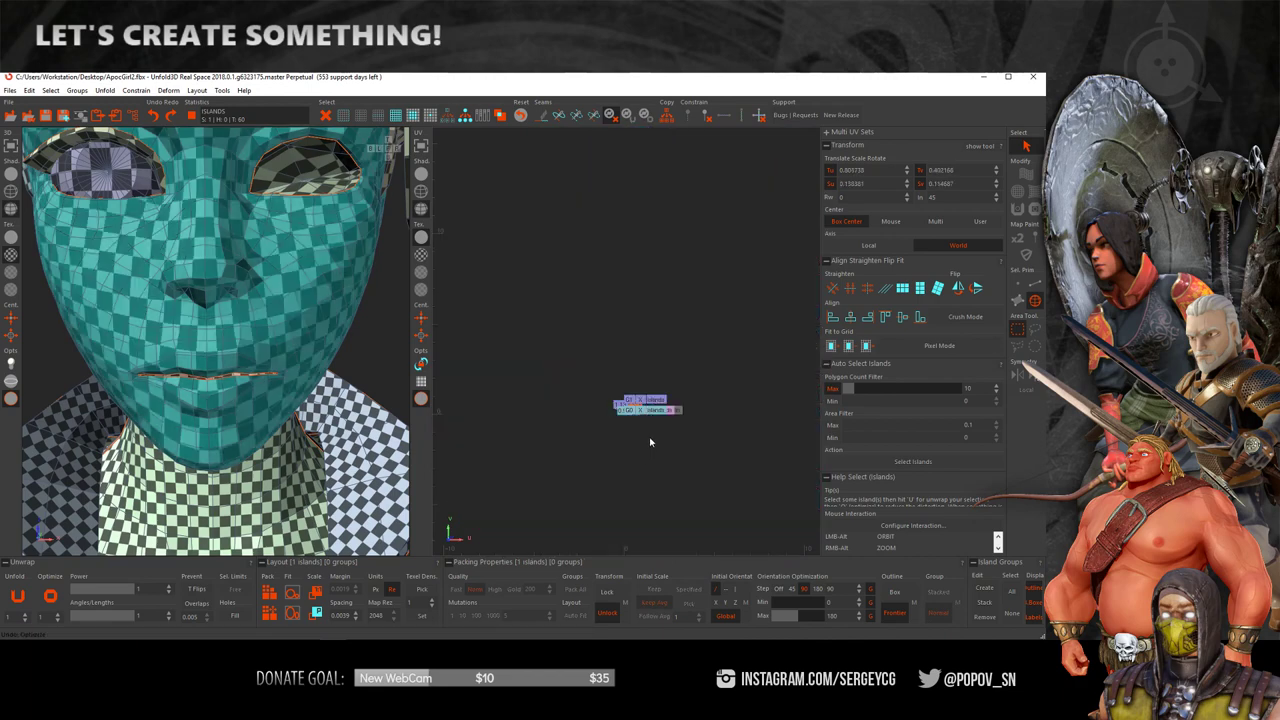
pyautogui.scroll(3, 650, 444)
pyautogui.scroll(4, 630, 410)
pyautogui.scroll(5, 673, 482)
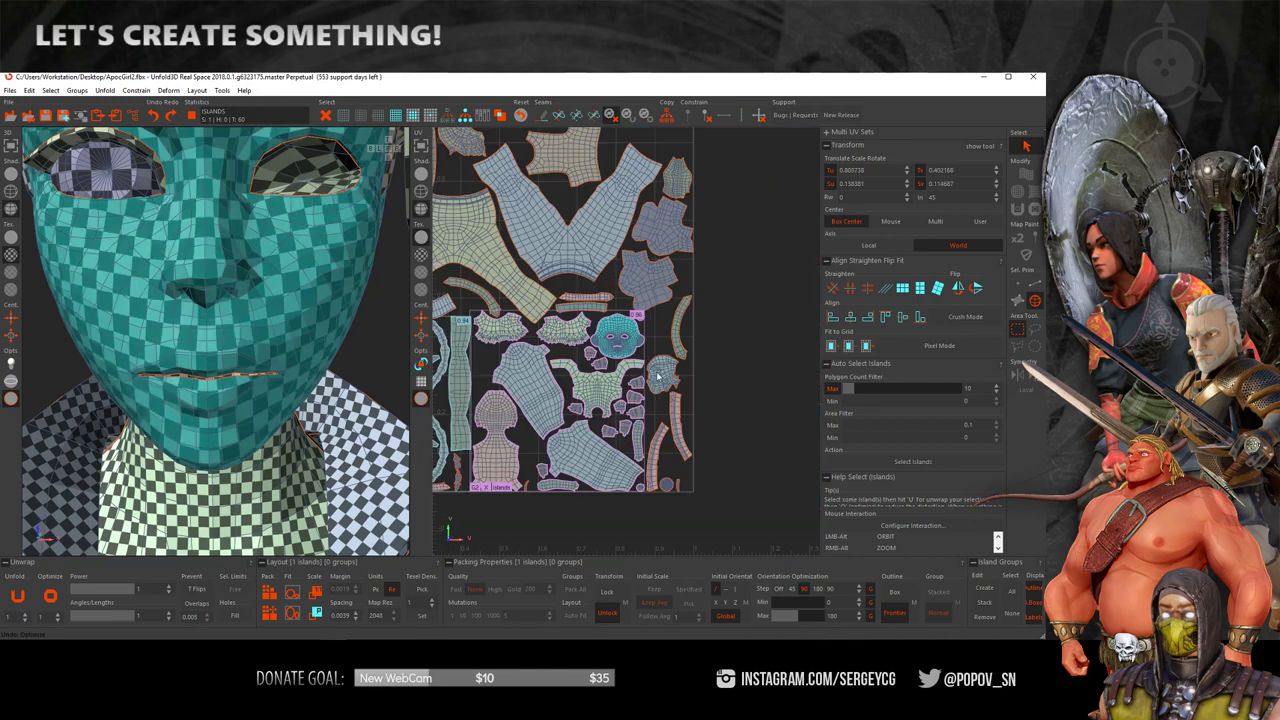
pyautogui.click(700, 331)
pyautogui.scroll(2, 640, 345)
pyautogui.click(588, 355)
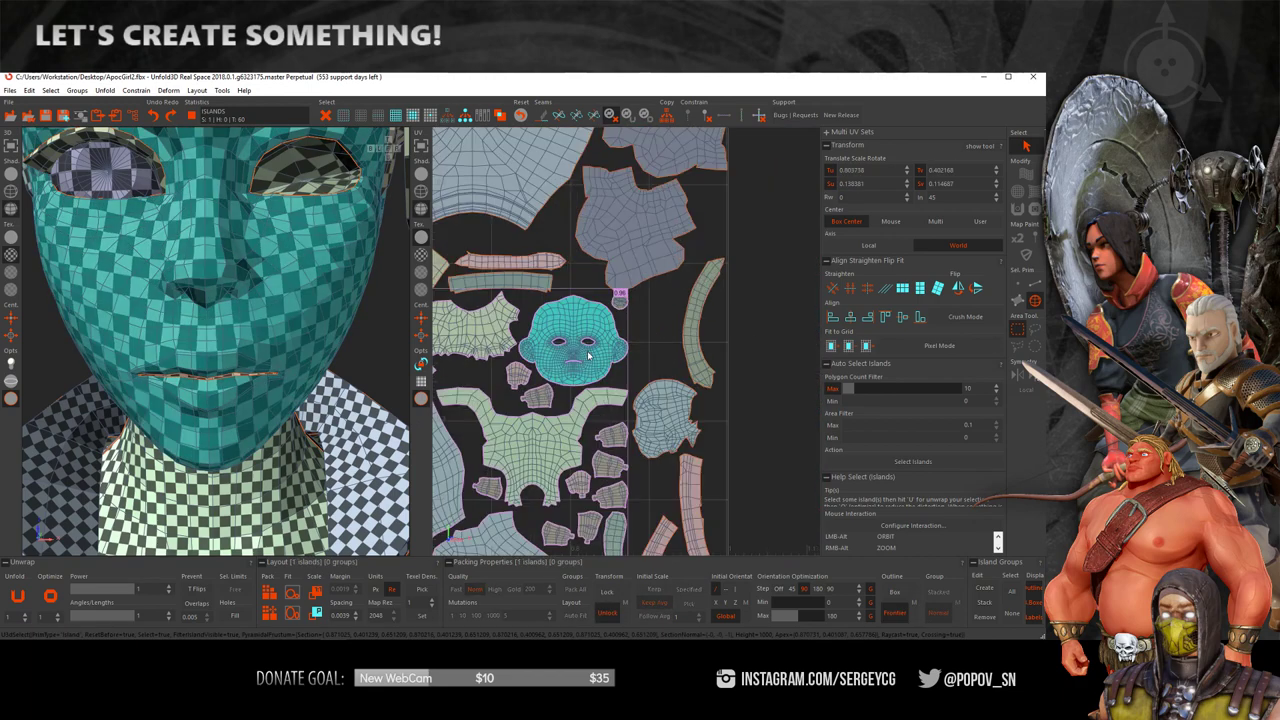
pyautogui.click(16, 596)
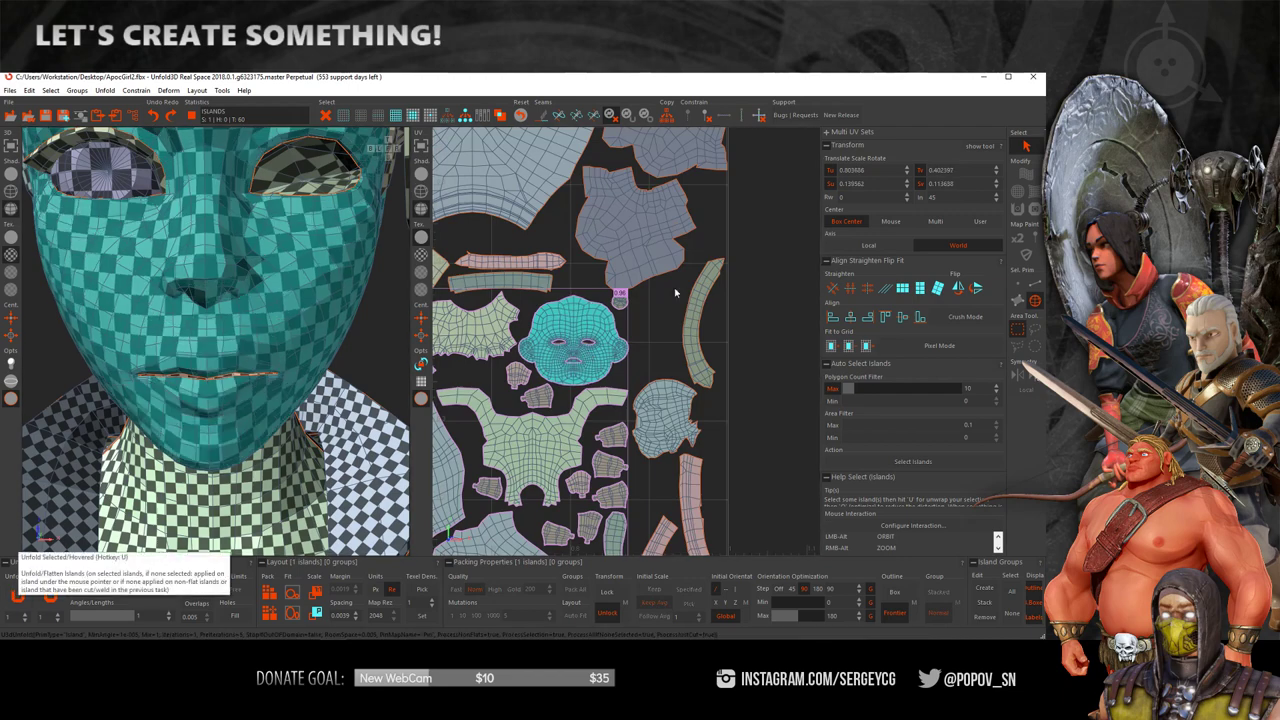
pyautogui.scroll(2, 498, 445)
pyautogui.scroll(2, 498, 445)
pyautogui.scroll(2, 491, 434)
pyautogui.scroll(-1, 491, 434)
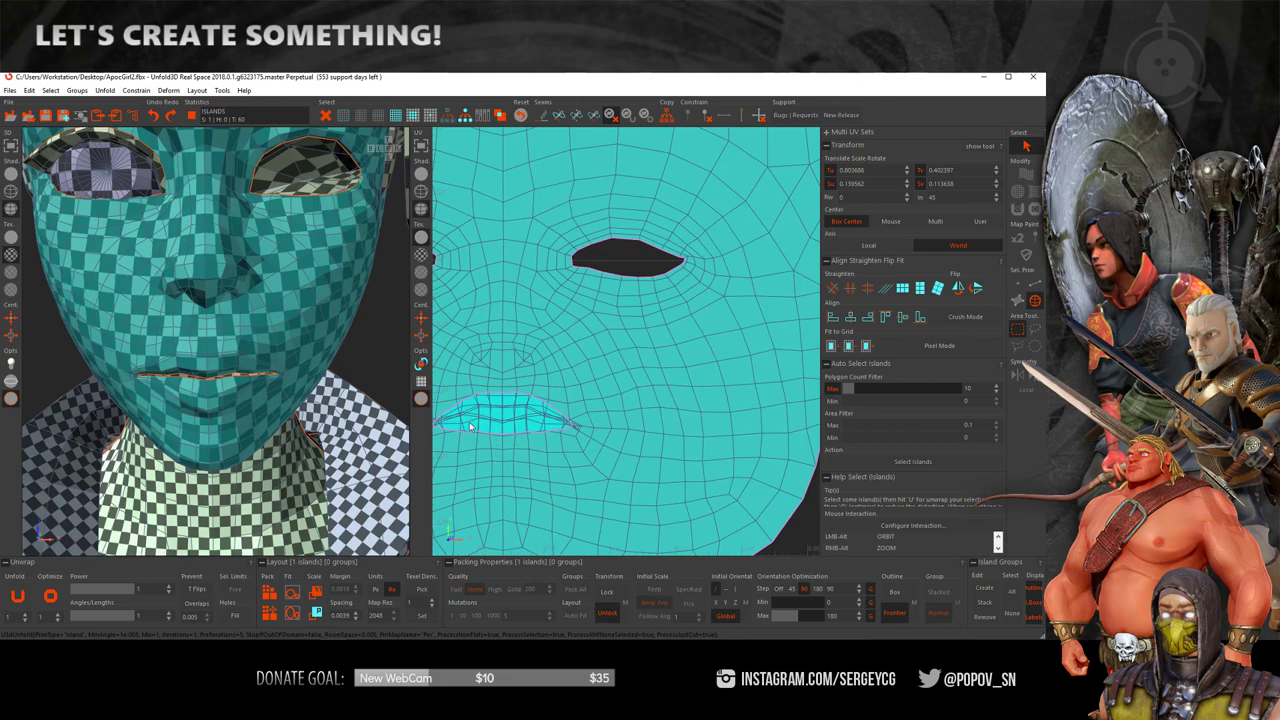
pyautogui.scroll(-1, 515, 430)
pyautogui.scroll(-1, 545, 424)
pyautogui.scroll(-1, 574, 419)
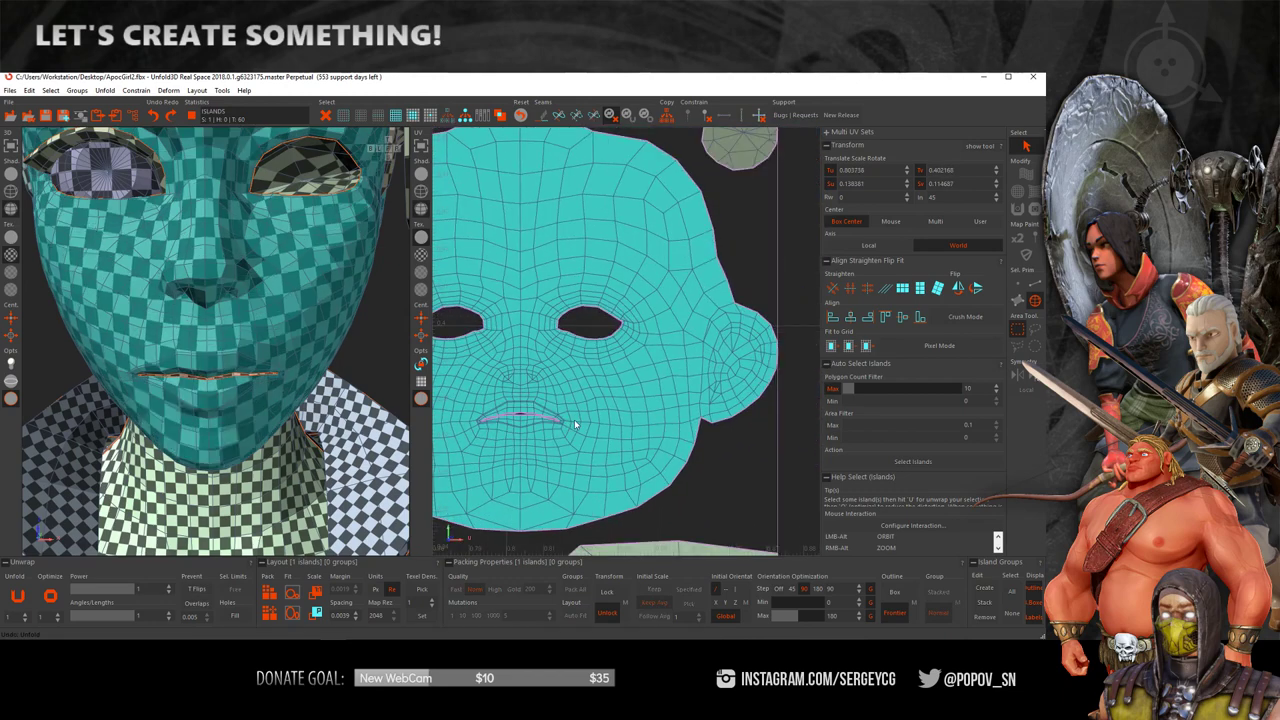
pyautogui.click(790, 350)
pyautogui.scroll(-2, 744, 368)
# - Select the face island, enable Prevent Overlaps, and undo the oversized unfold
pyautogui.click(722, 382)
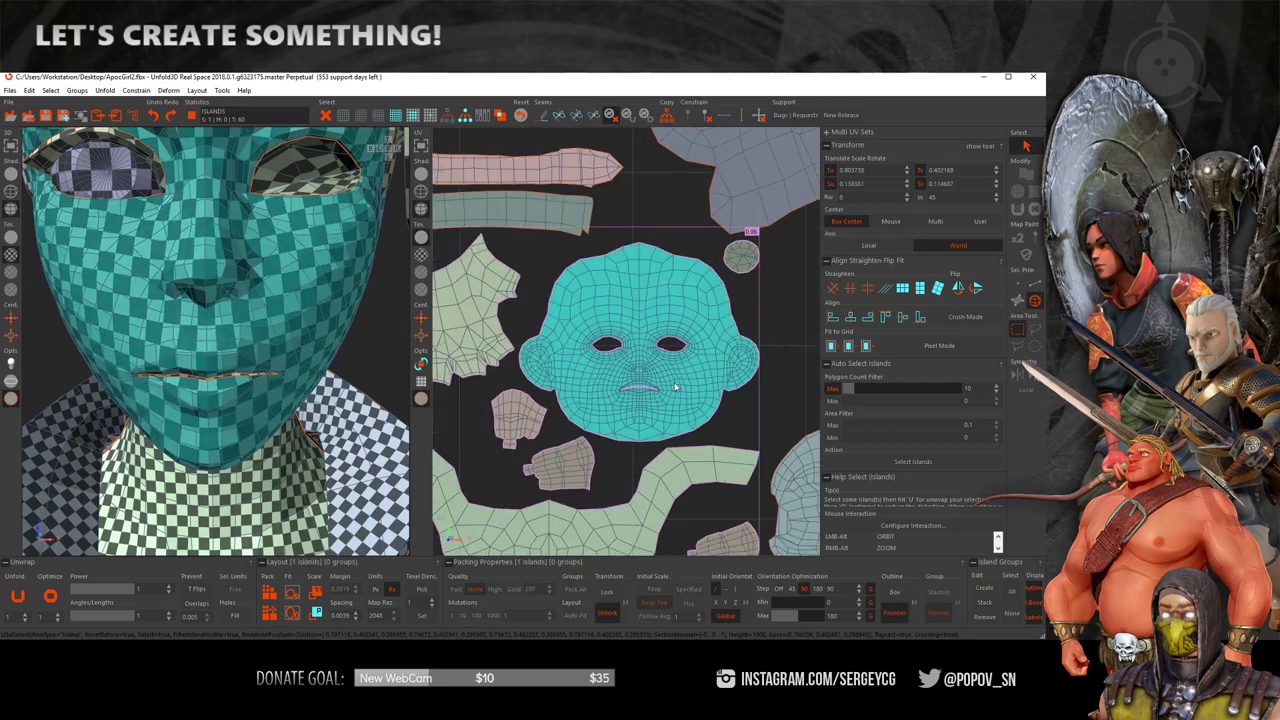
pyautogui.click(196, 604)
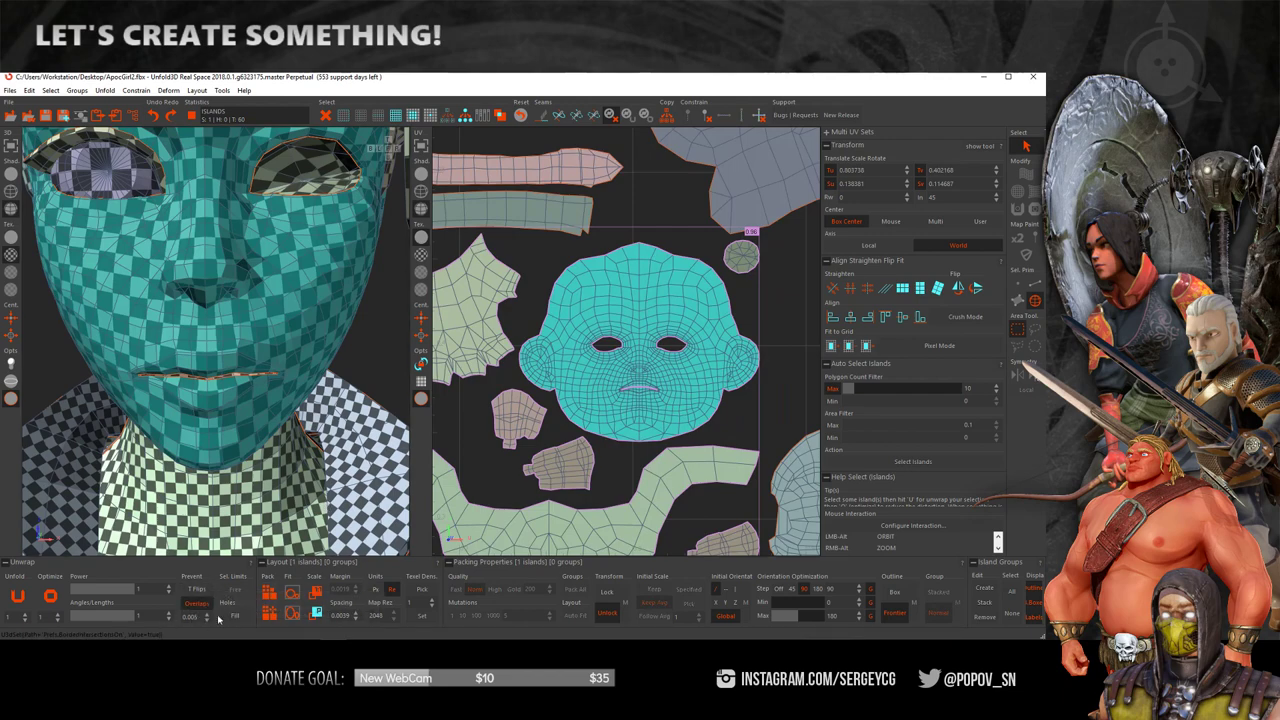
pyautogui.click(17, 596)
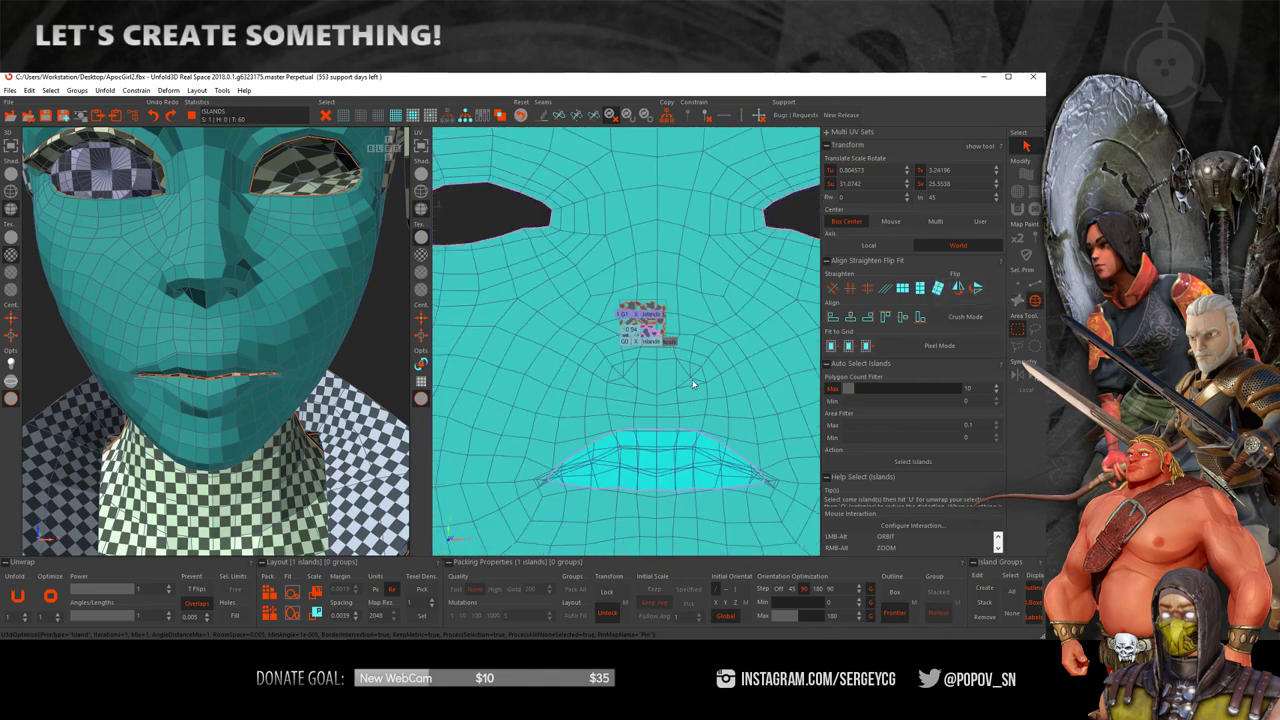
pyautogui.hotkey('ctrl', 'z')
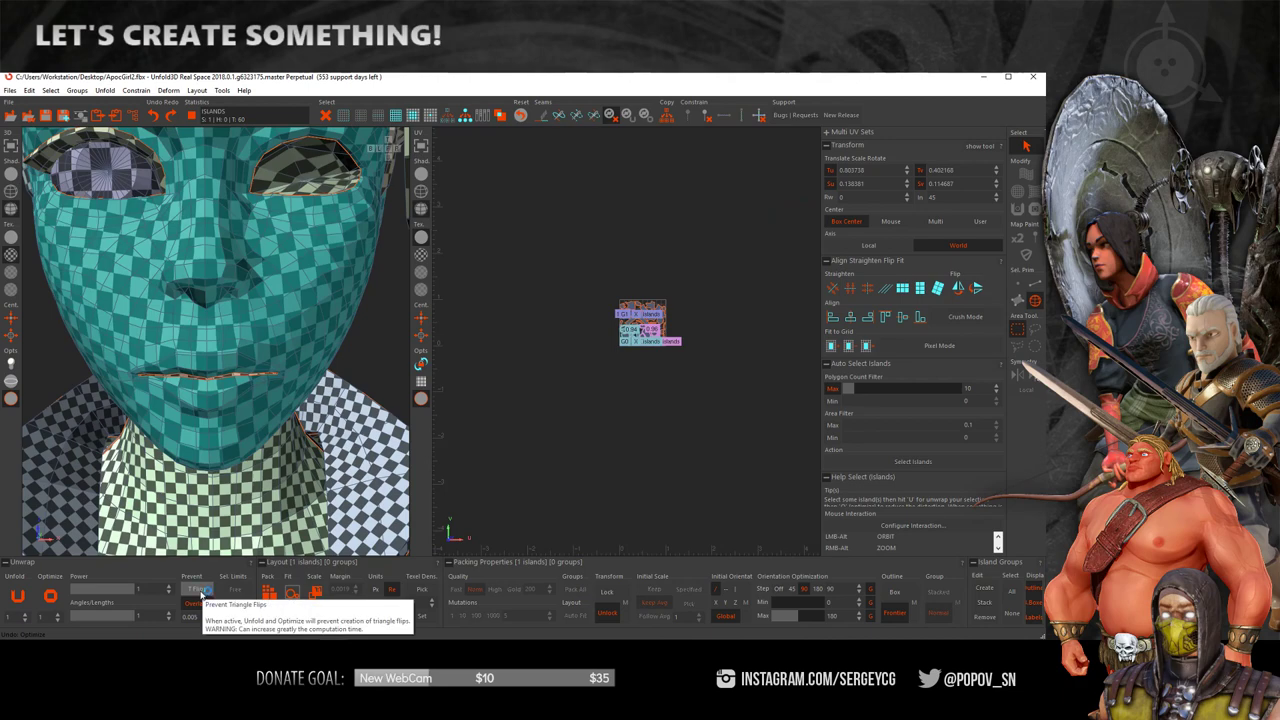
# - Turn on triangle-flip prevention and optimize the head island
pyautogui.click(197, 589)
pyautogui.press('f')
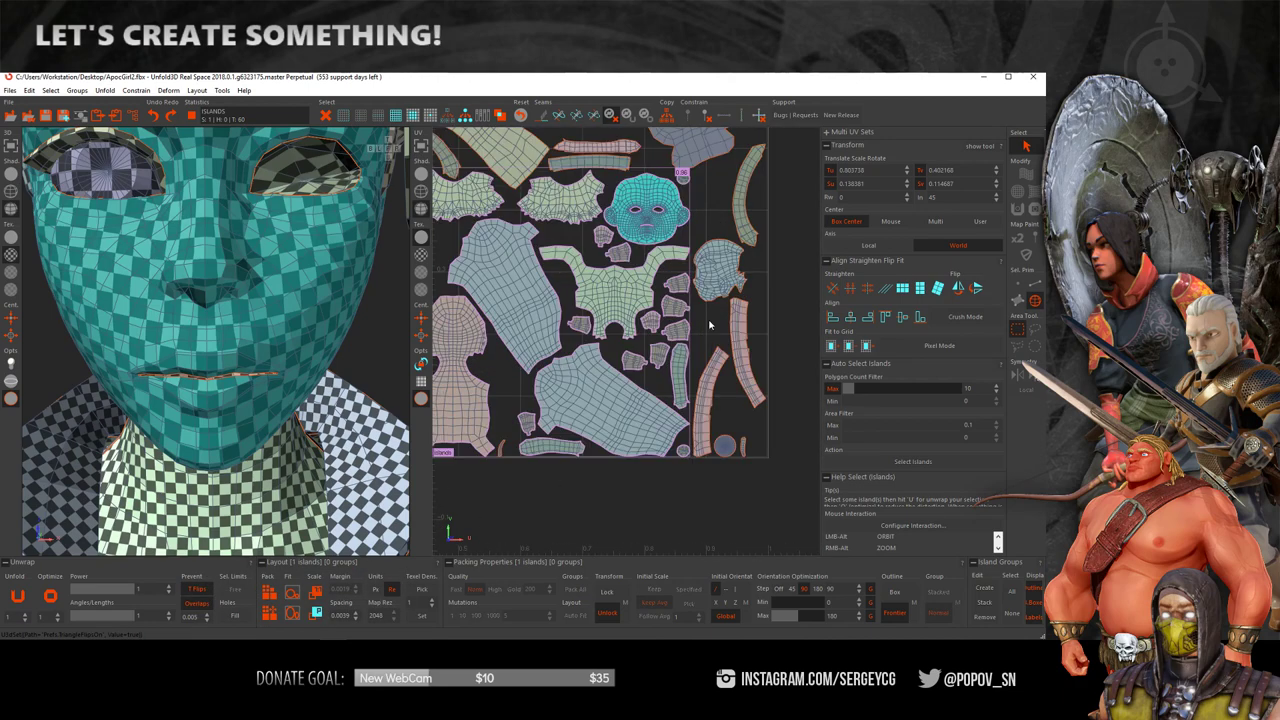
pyautogui.click(651, 224)
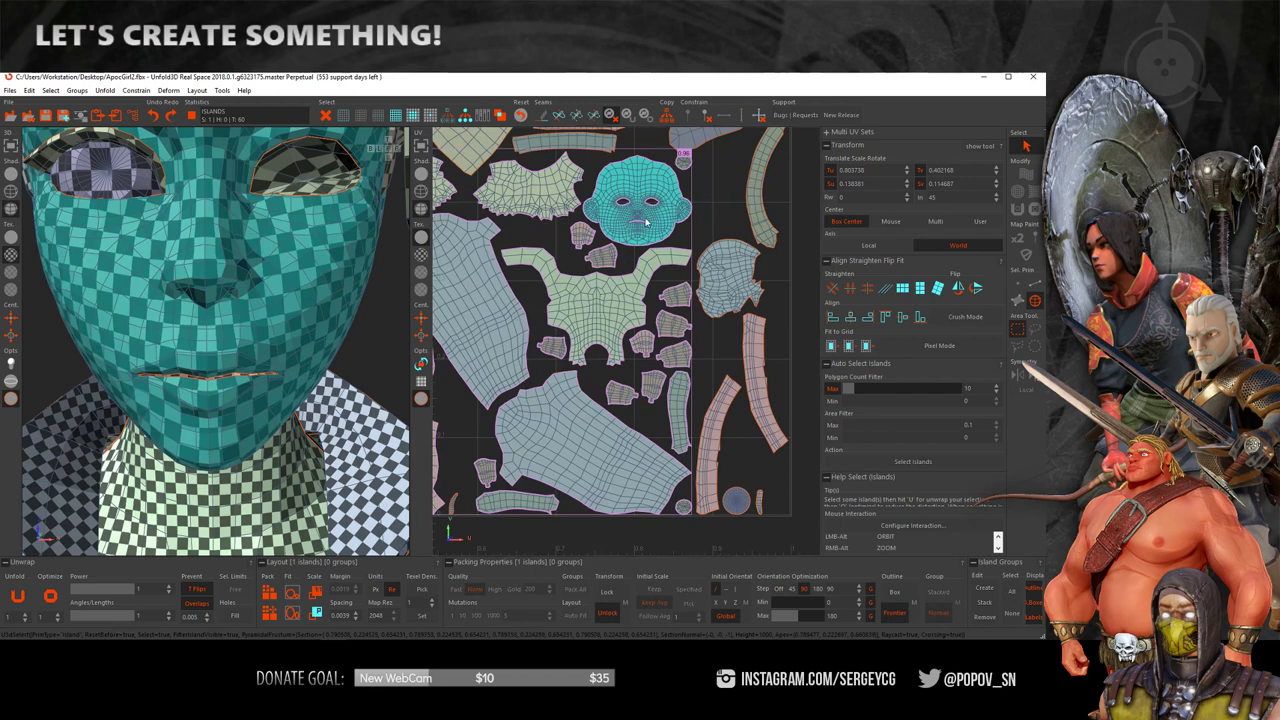
pyautogui.click(42, 599)
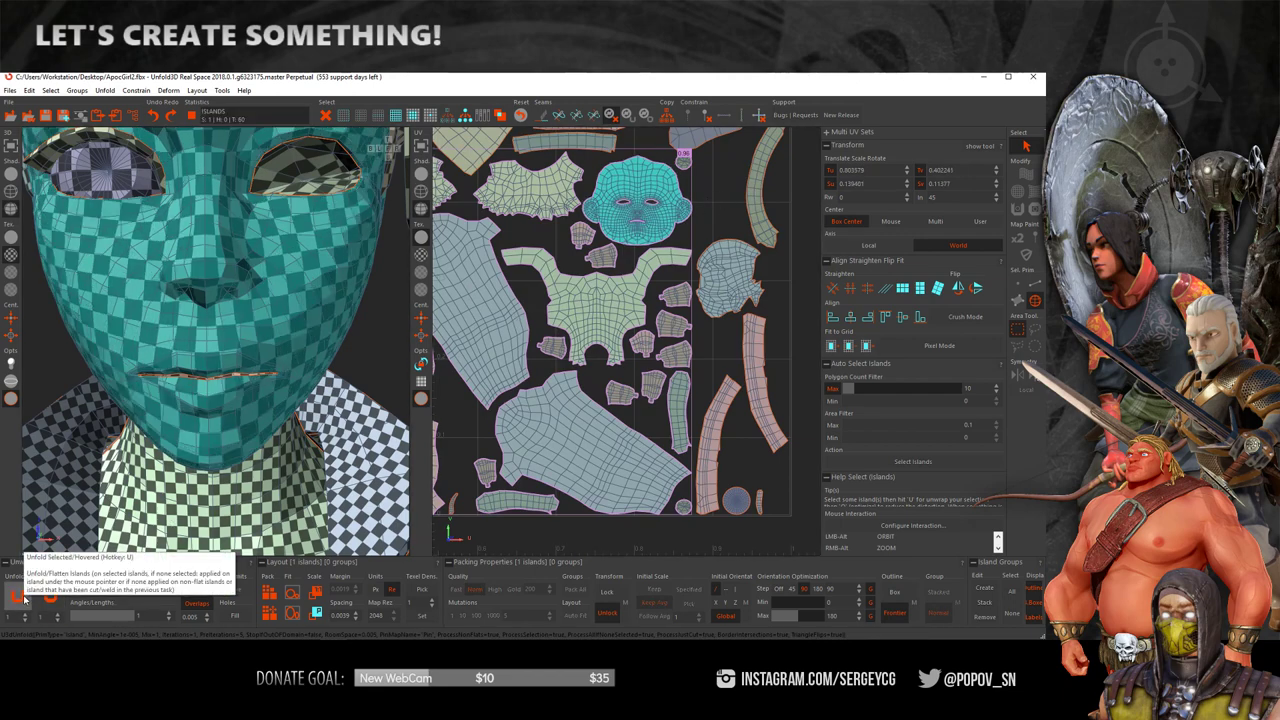
pyautogui.scroll(5, 701, 259)
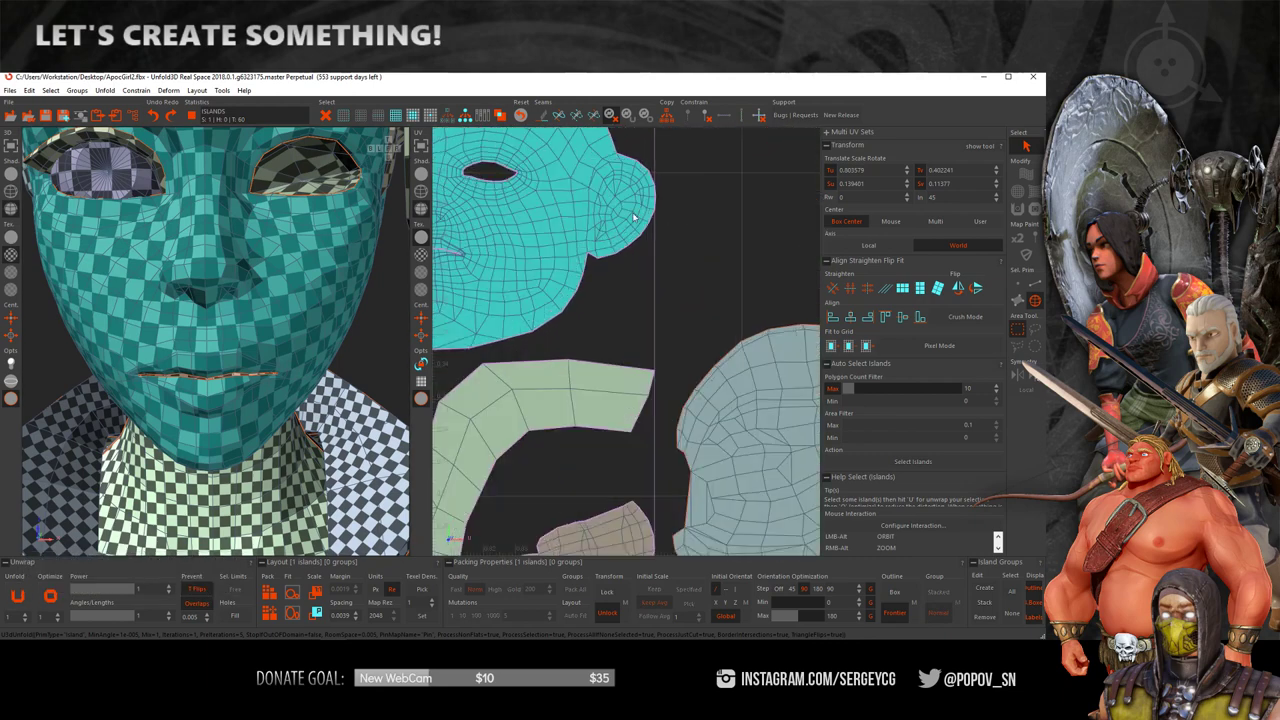
pyautogui.scroll(3, 559, 281)
pyautogui.scroll(3, 645, 339)
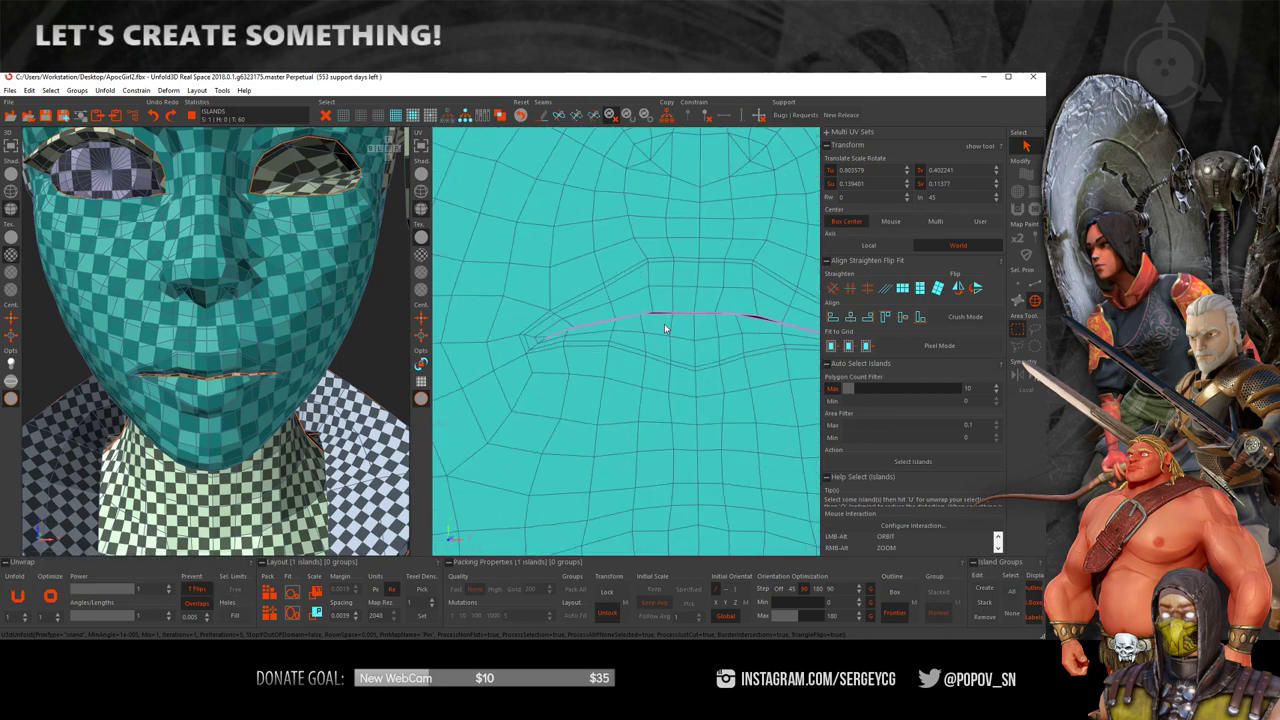
pyautogui.scroll(-3, 664, 327)
pyautogui.scroll(-2, 668, 328)
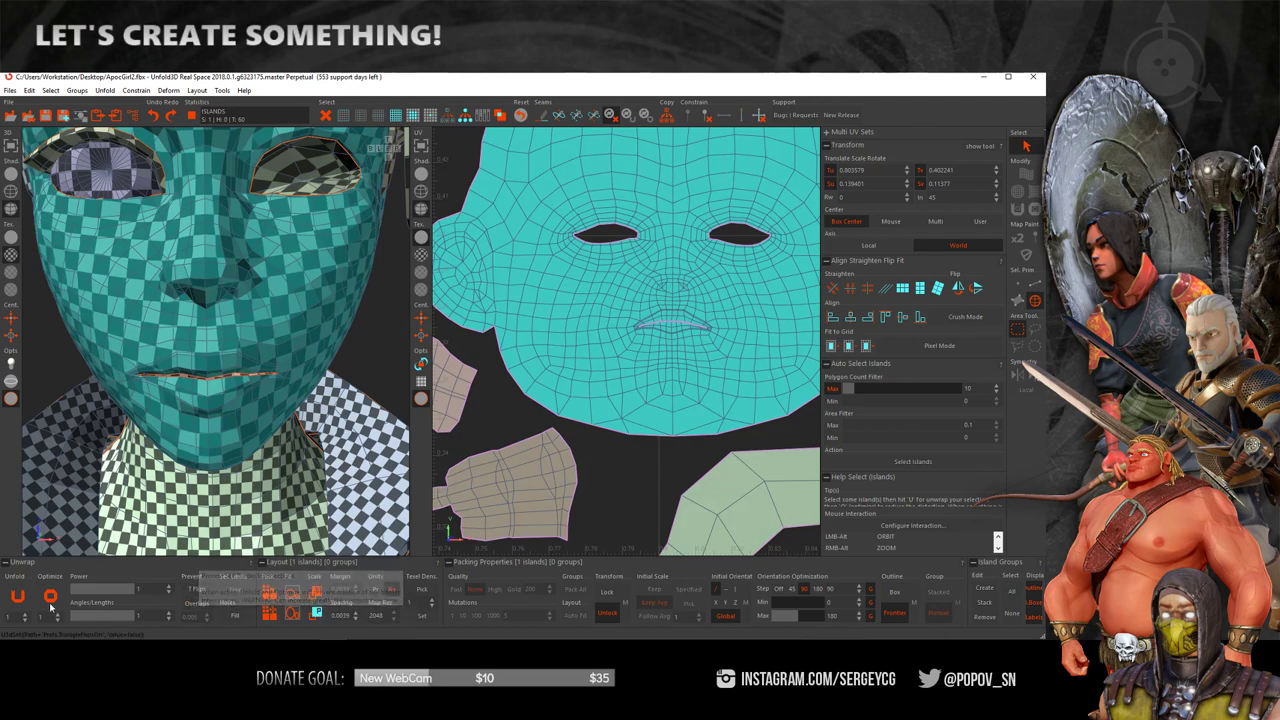
# - Set Room Space to 0.5 and re-unfold the face island
pyautogui.click(17, 597)
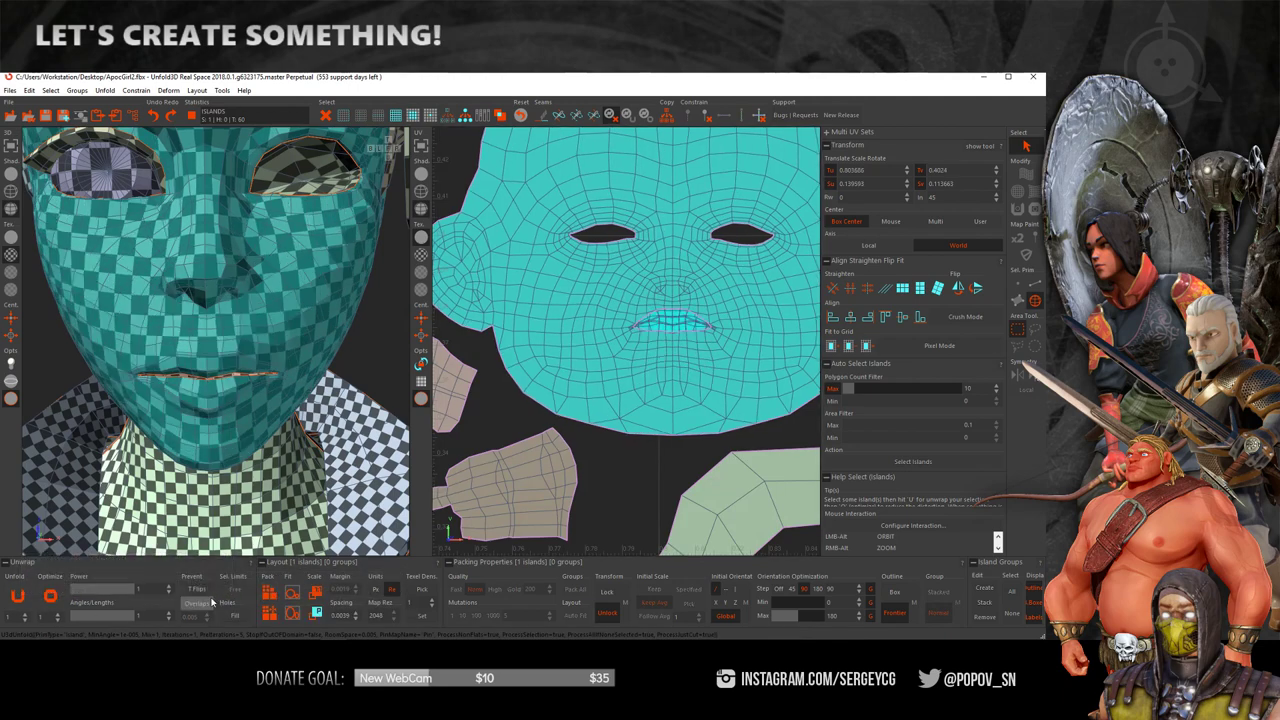
pyautogui.click(20, 597)
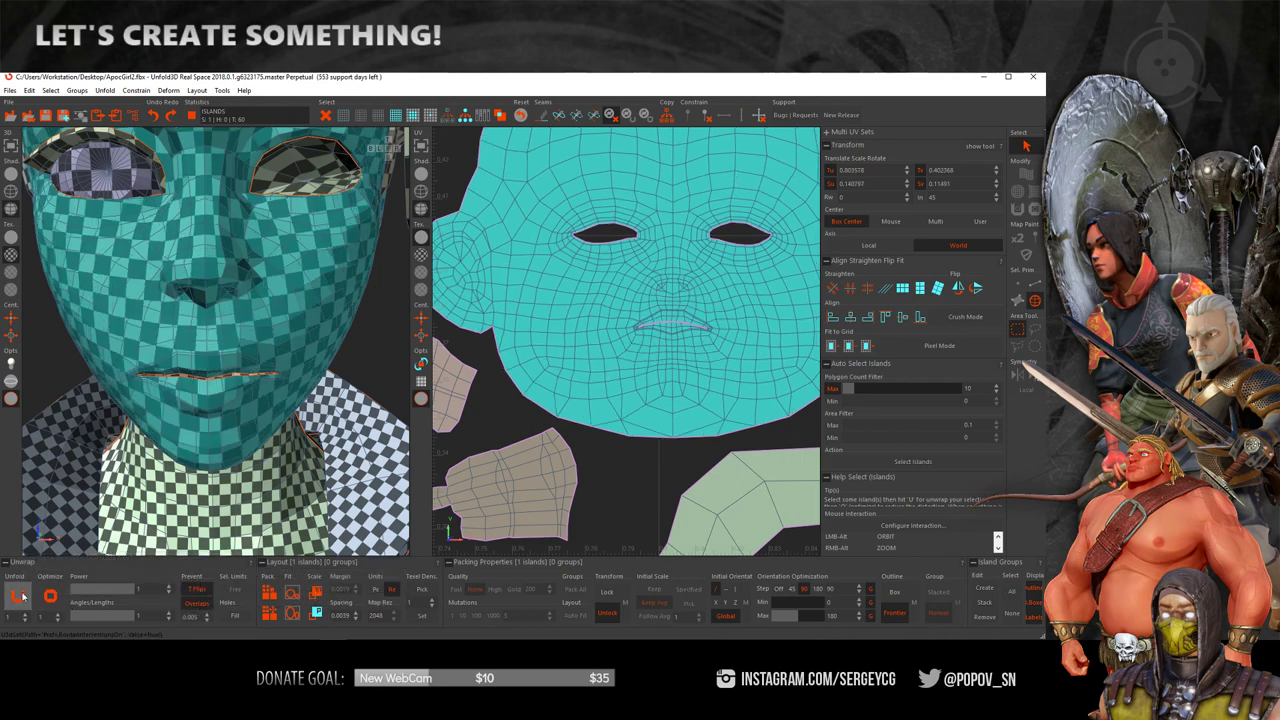
pyautogui.click(23, 597)
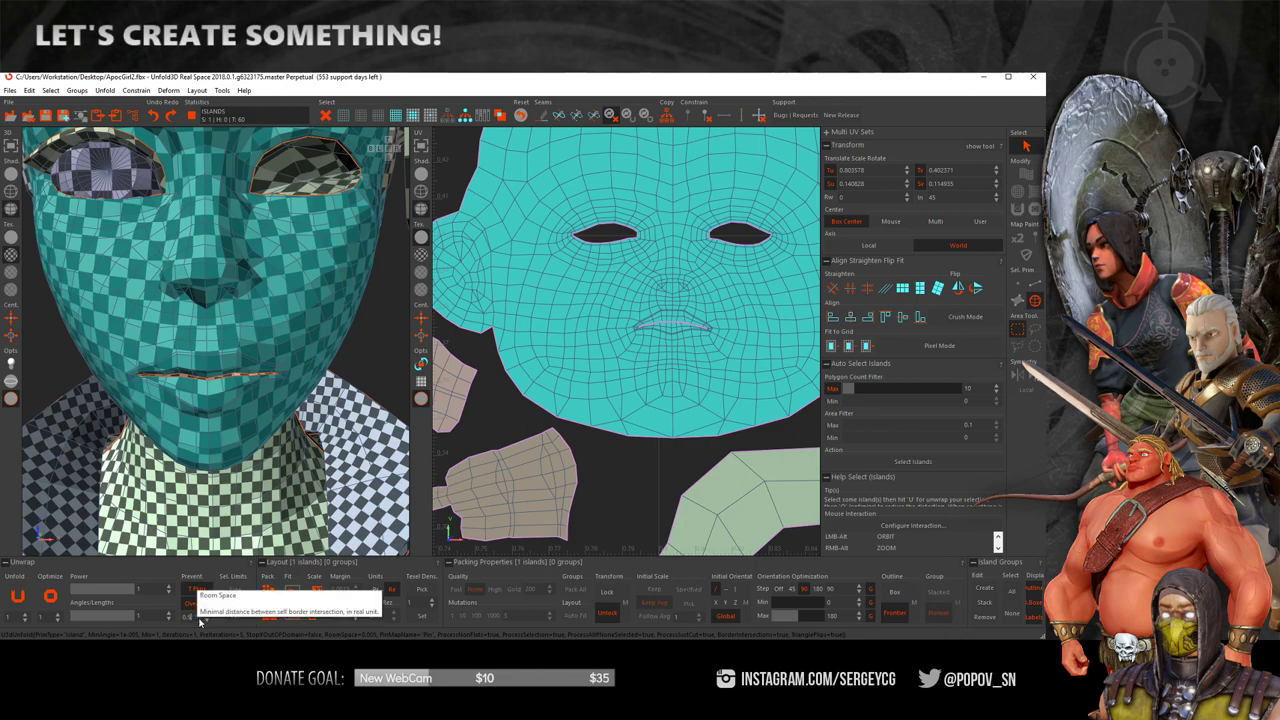
pyautogui.press('Return')
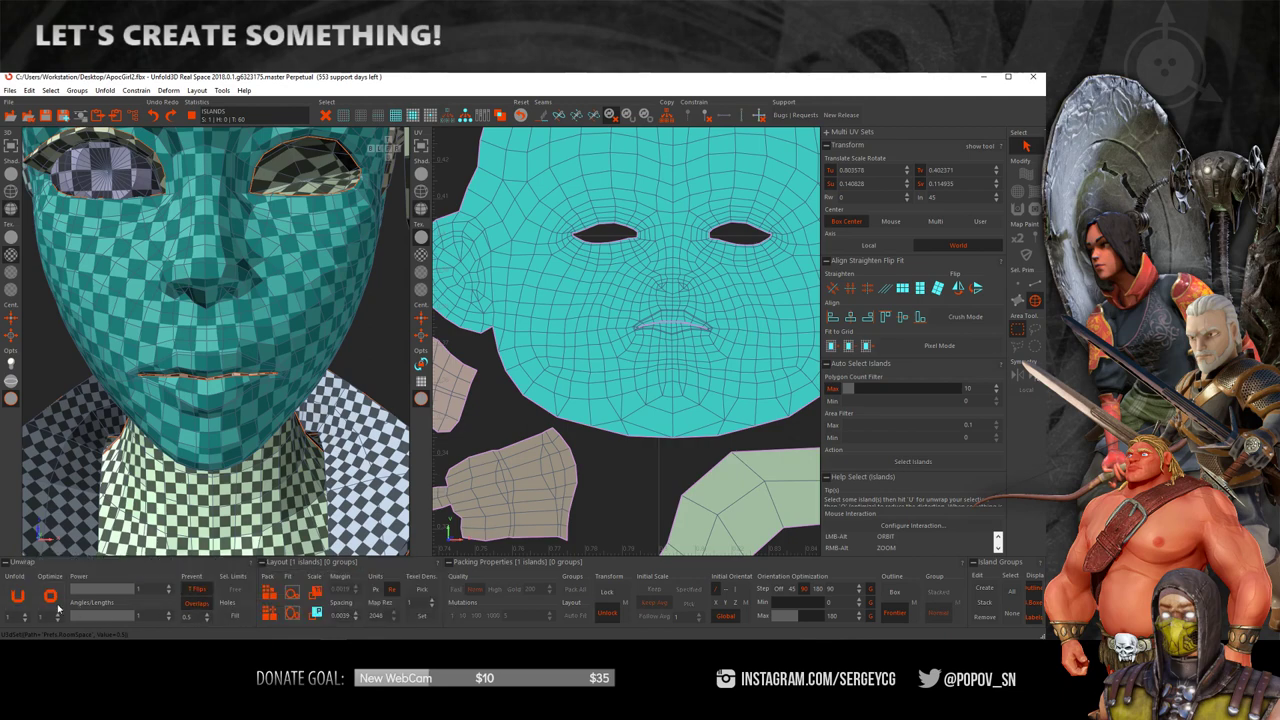
pyautogui.click(23, 597)
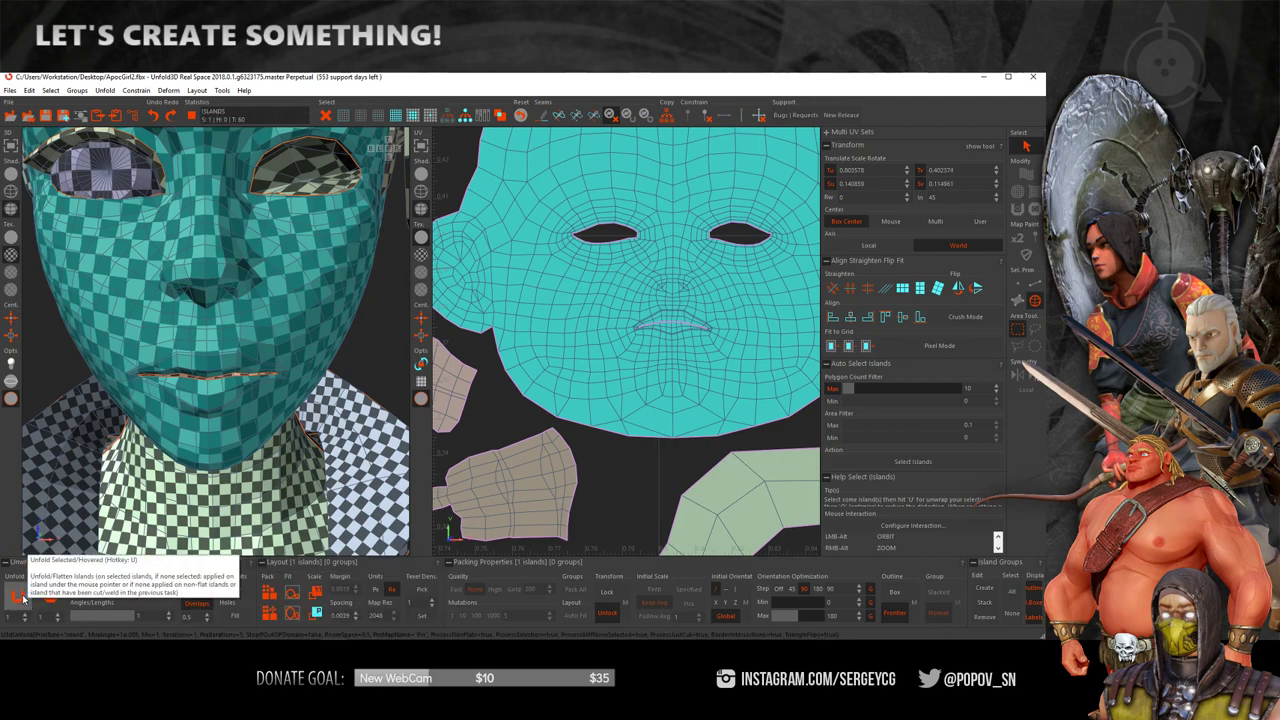
pyautogui.click(52, 597)
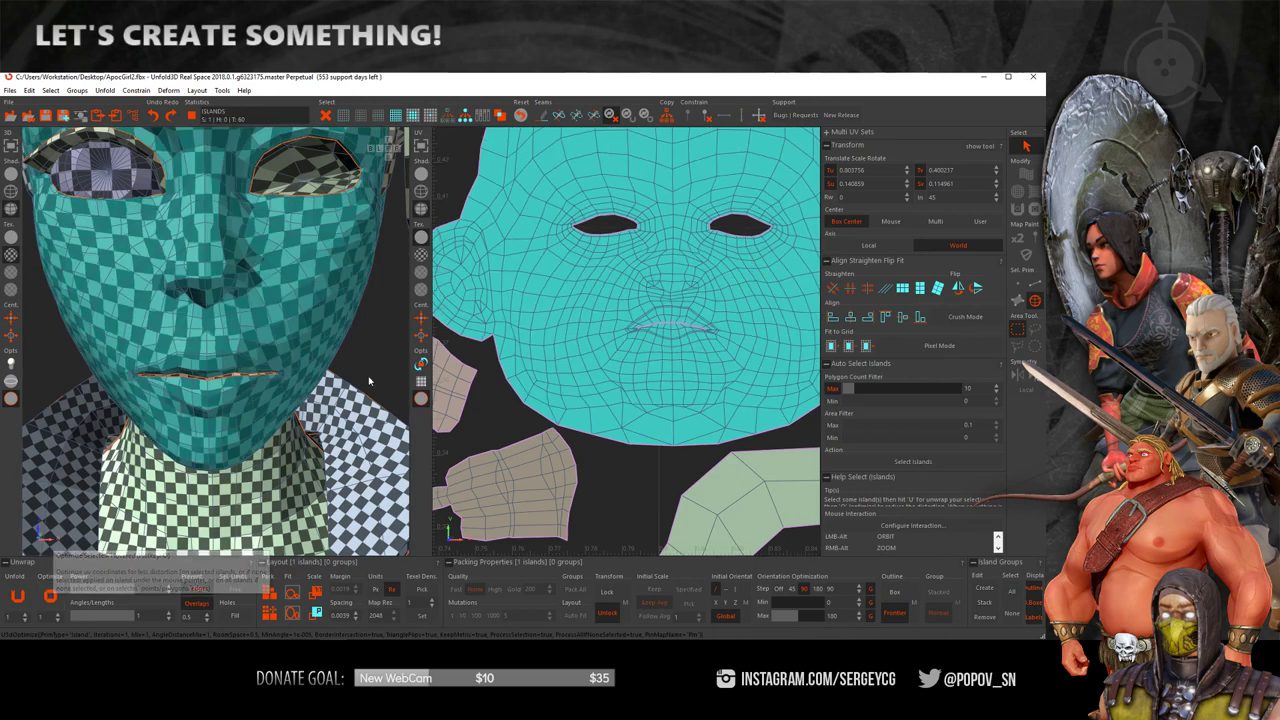
pyautogui.click(17, 597)
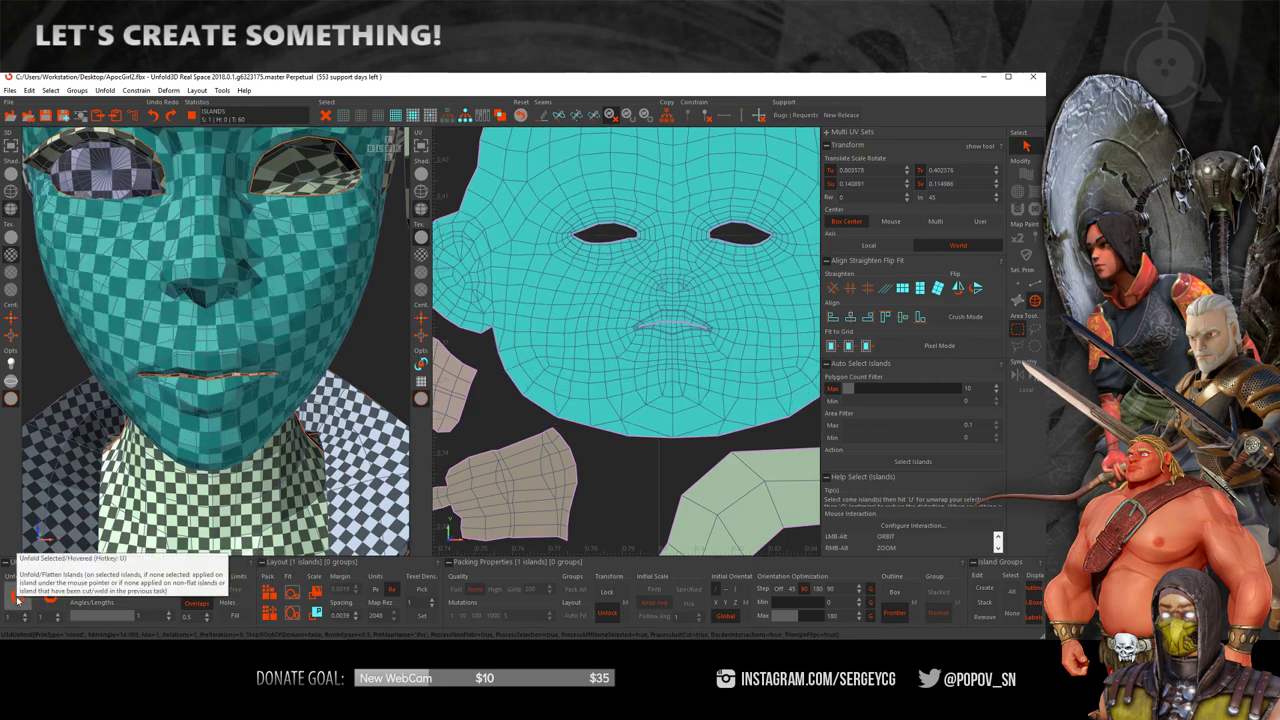
pyautogui.scroll(-3, 645, 342)
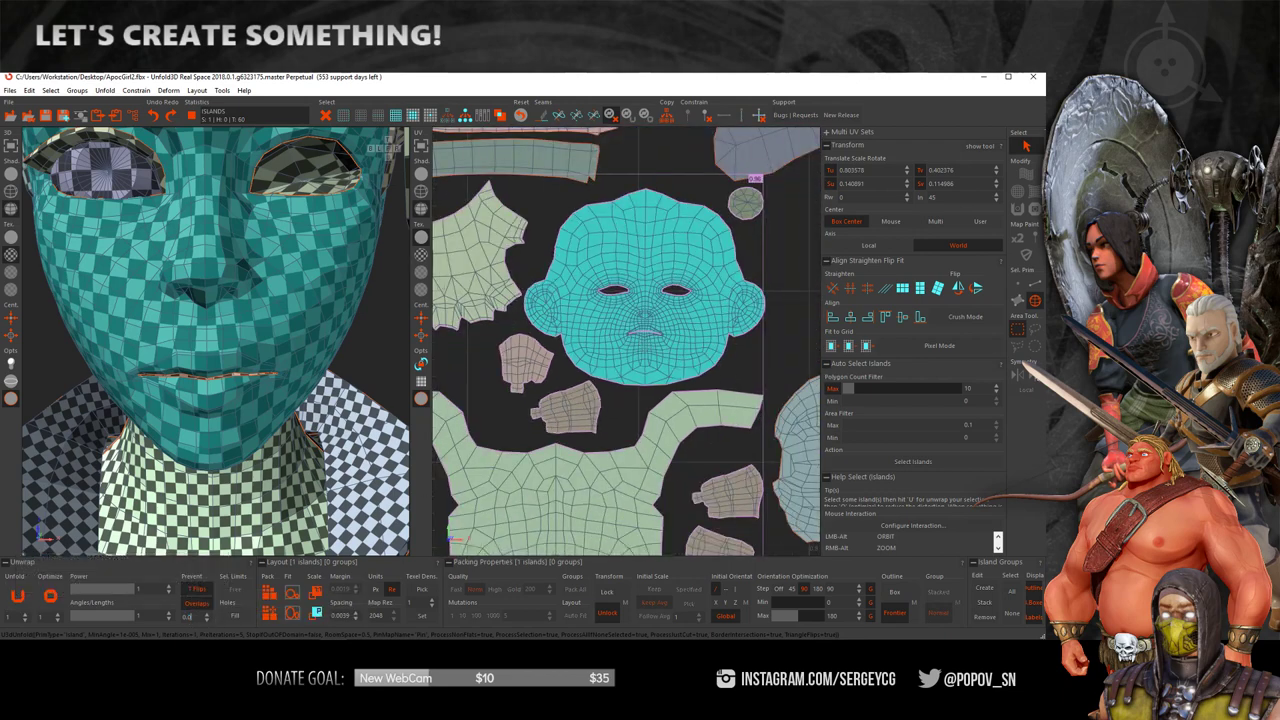
# - Optimize with Room Space 0.05, relax the head island, then undo the oversized result
pyautogui.write('5')
pyautogui.click(50, 596)
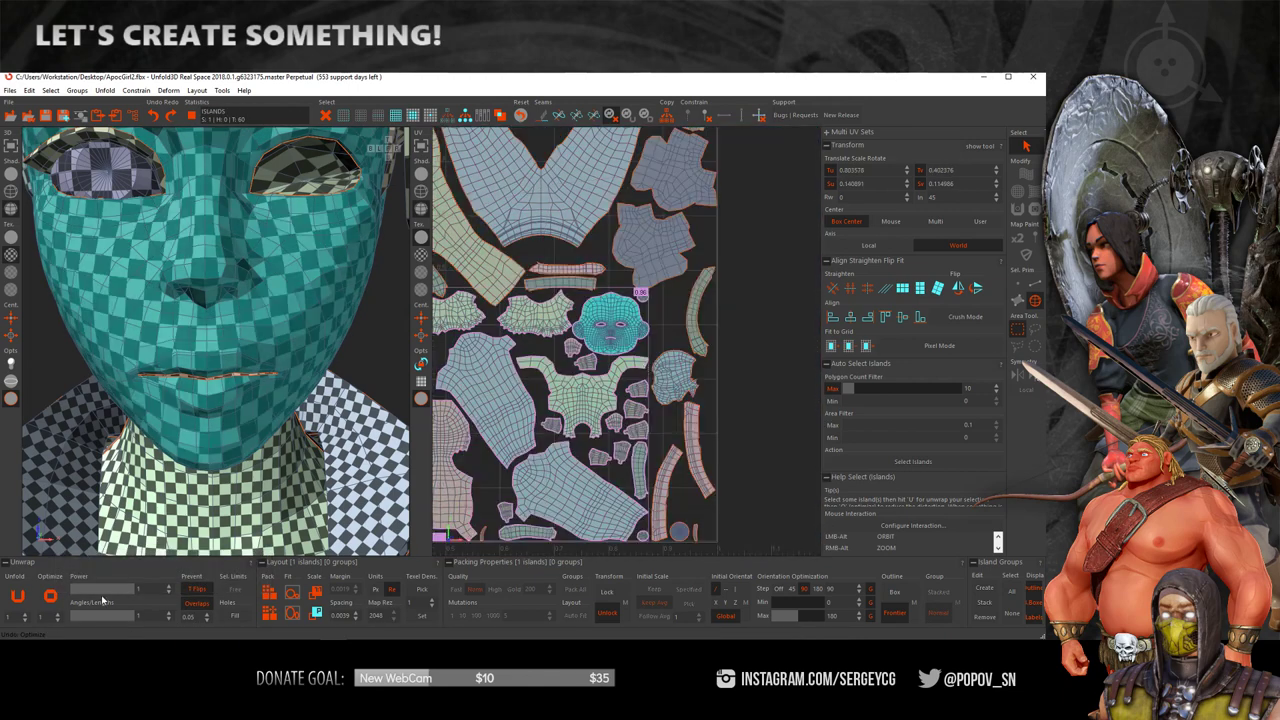
pyautogui.scroll(2, 602, 337)
pyautogui.press('u')
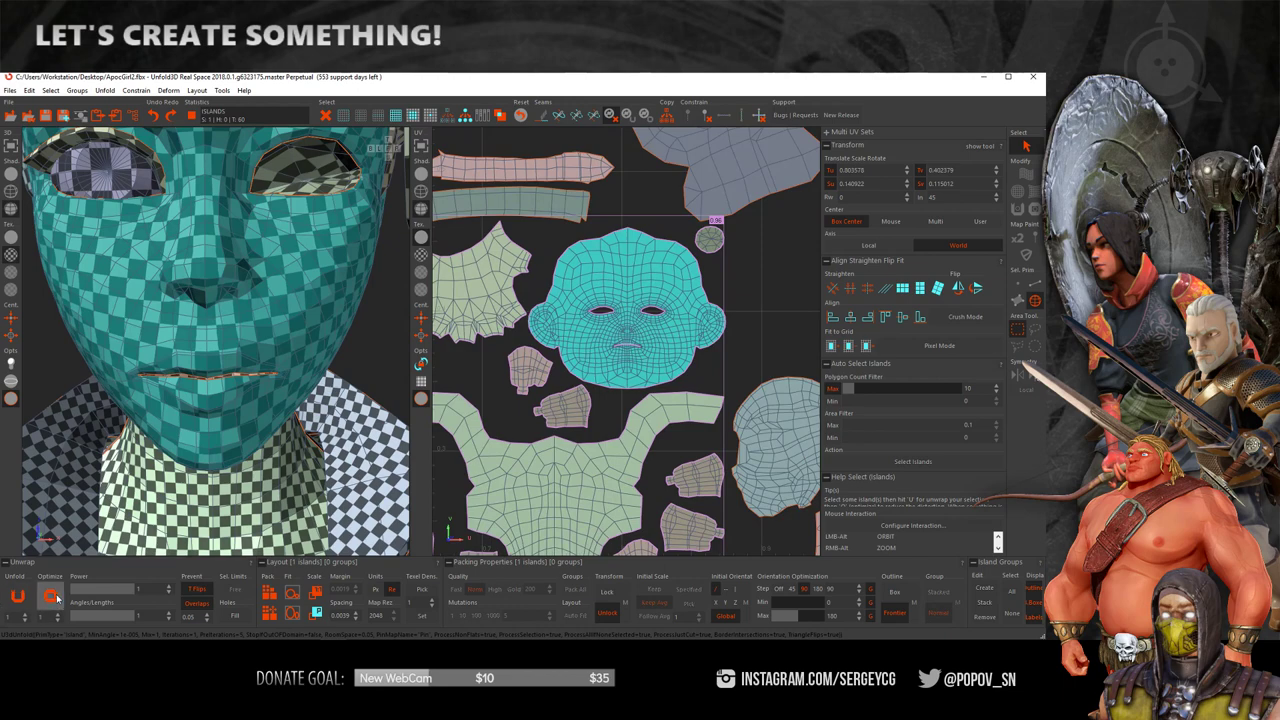
pyautogui.press('f')
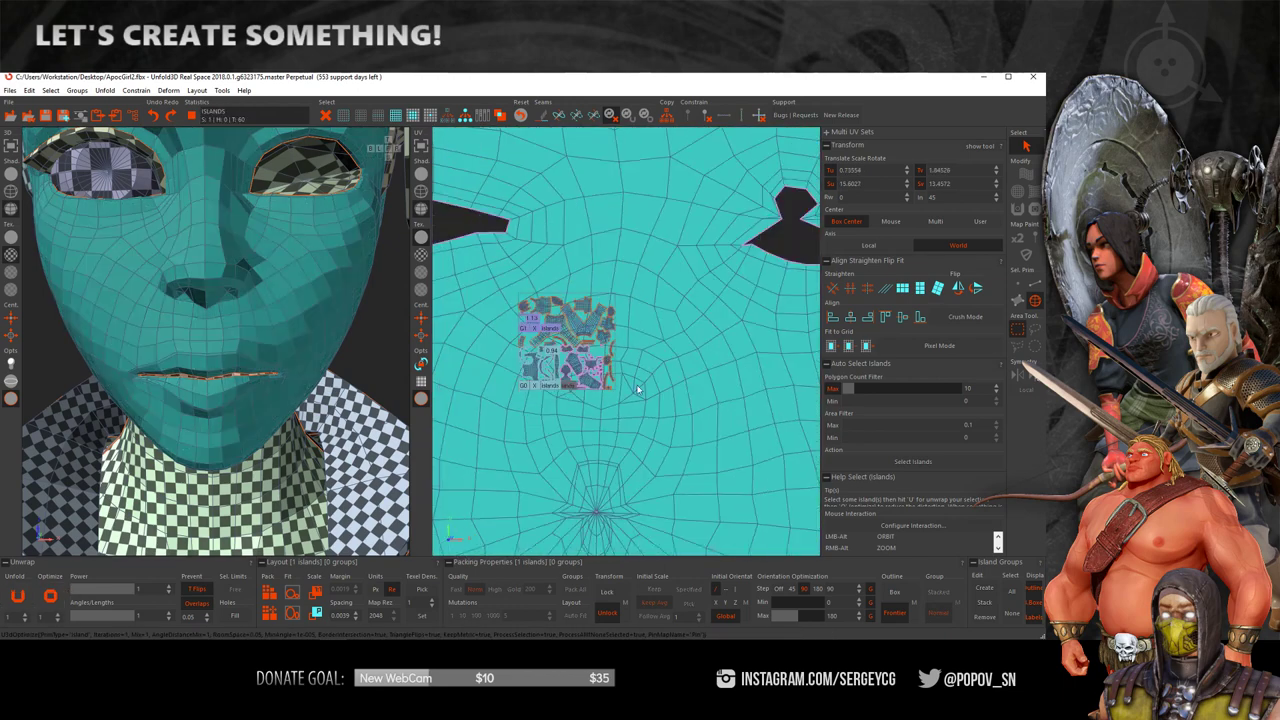
pyautogui.hotkey('ctrl', 'z')
pyautogui.scroll(5, 624, 393)
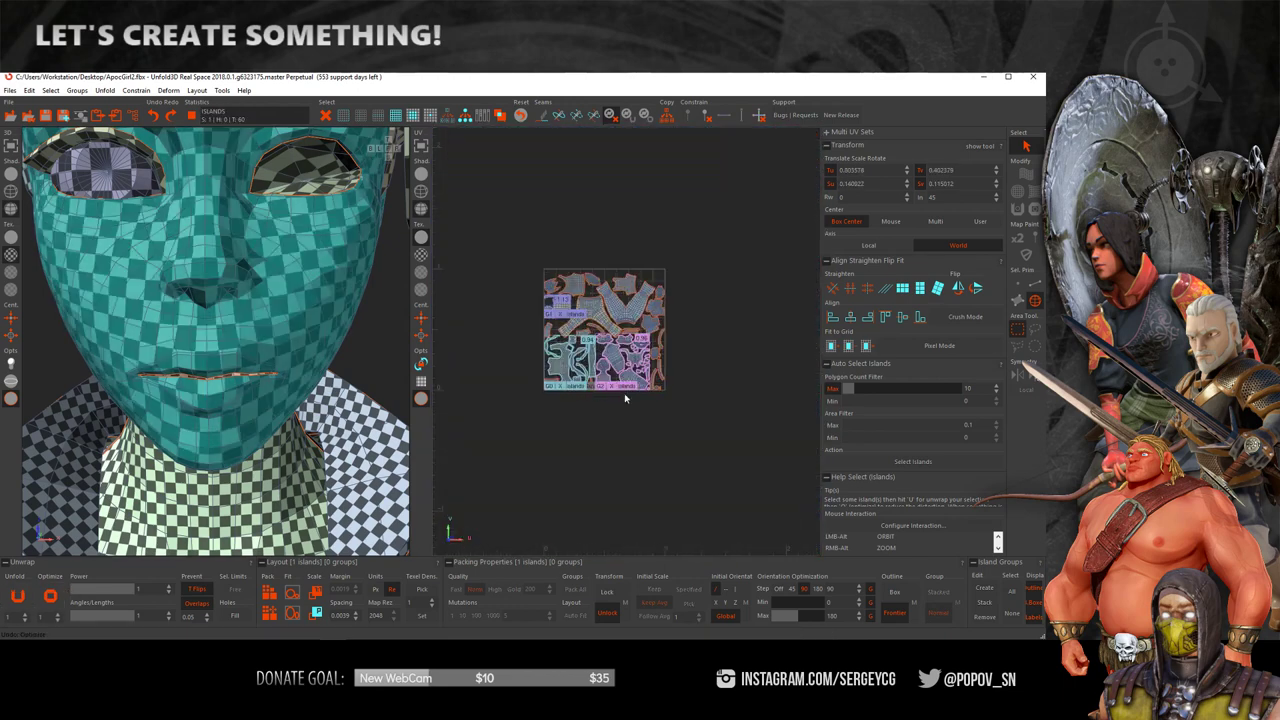
pyautogui.scroll(2, 760, 352)
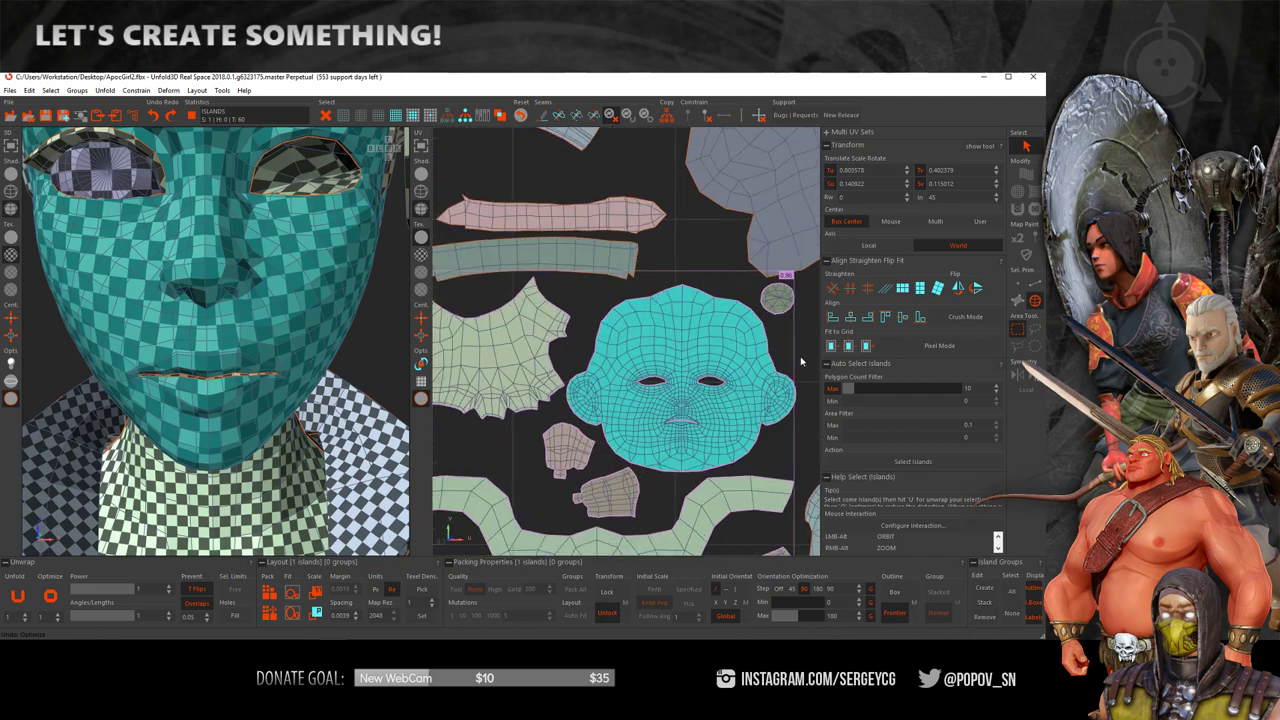
# - Optimize the face island with Room Space 0.005, then reselect it
pyautogui.click(198, 622)
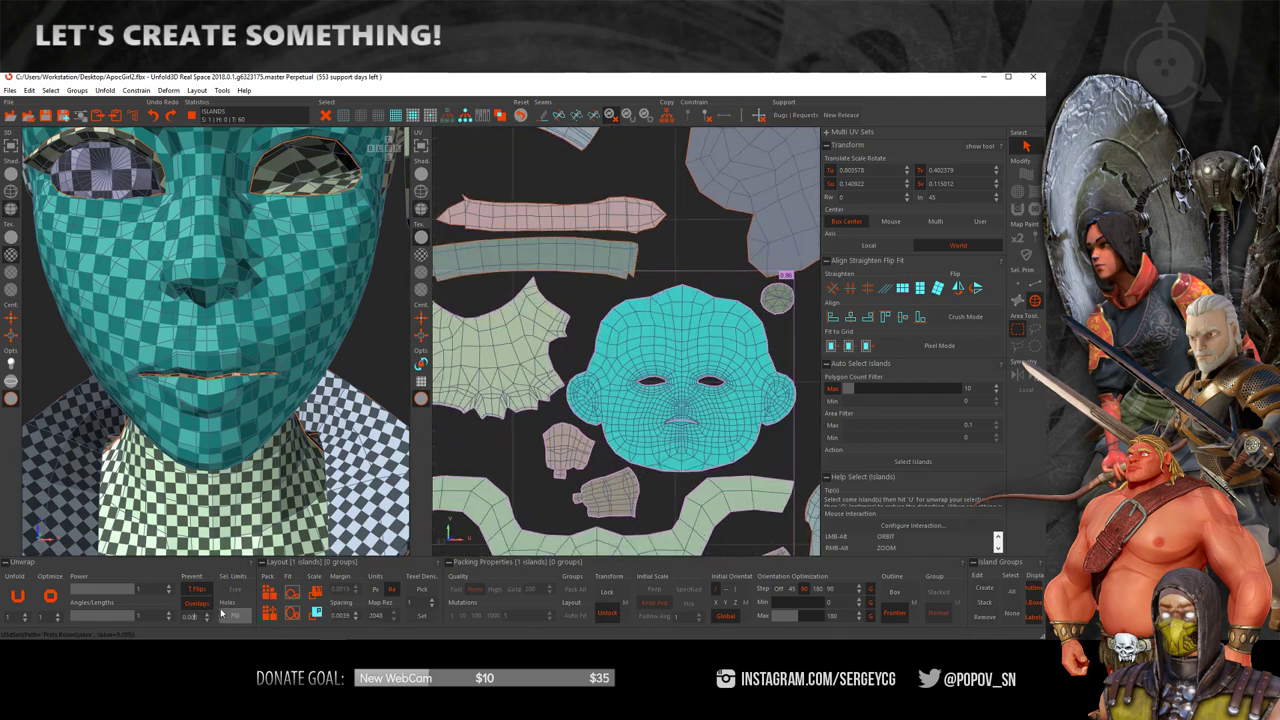
pyautogui.click(48, 604)
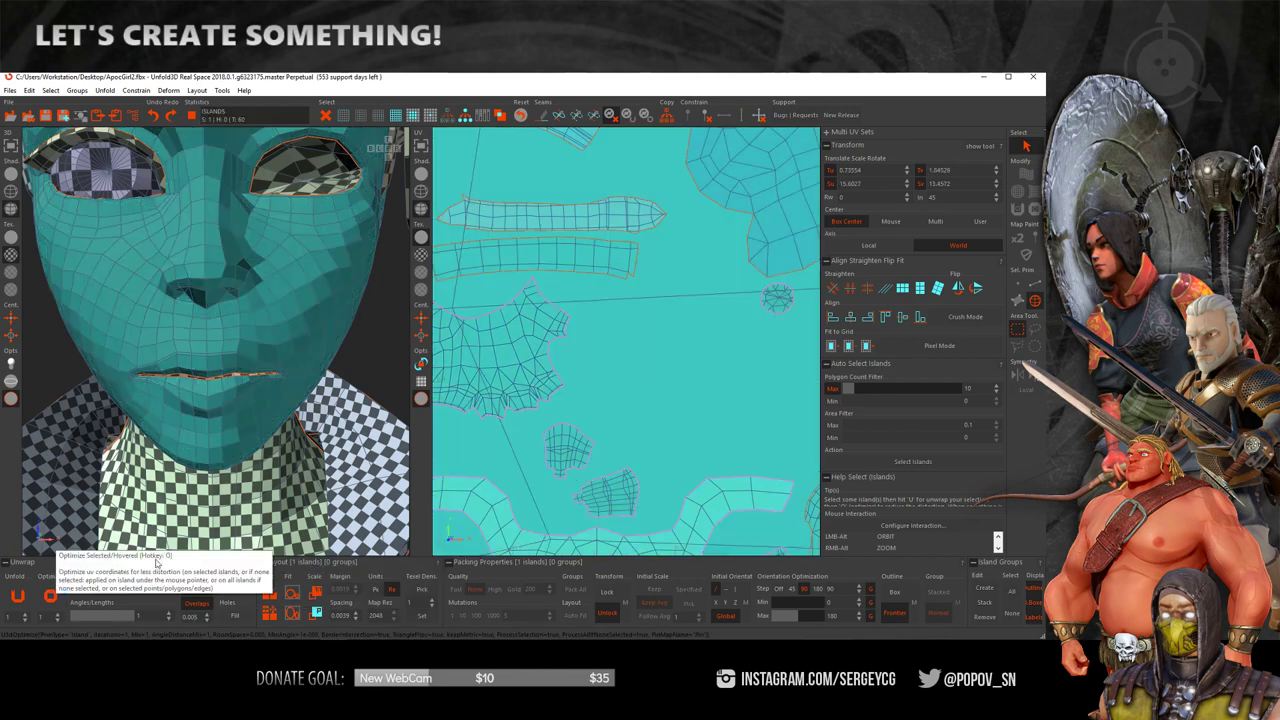
pyautogui.scroll(-2, 626, 347)
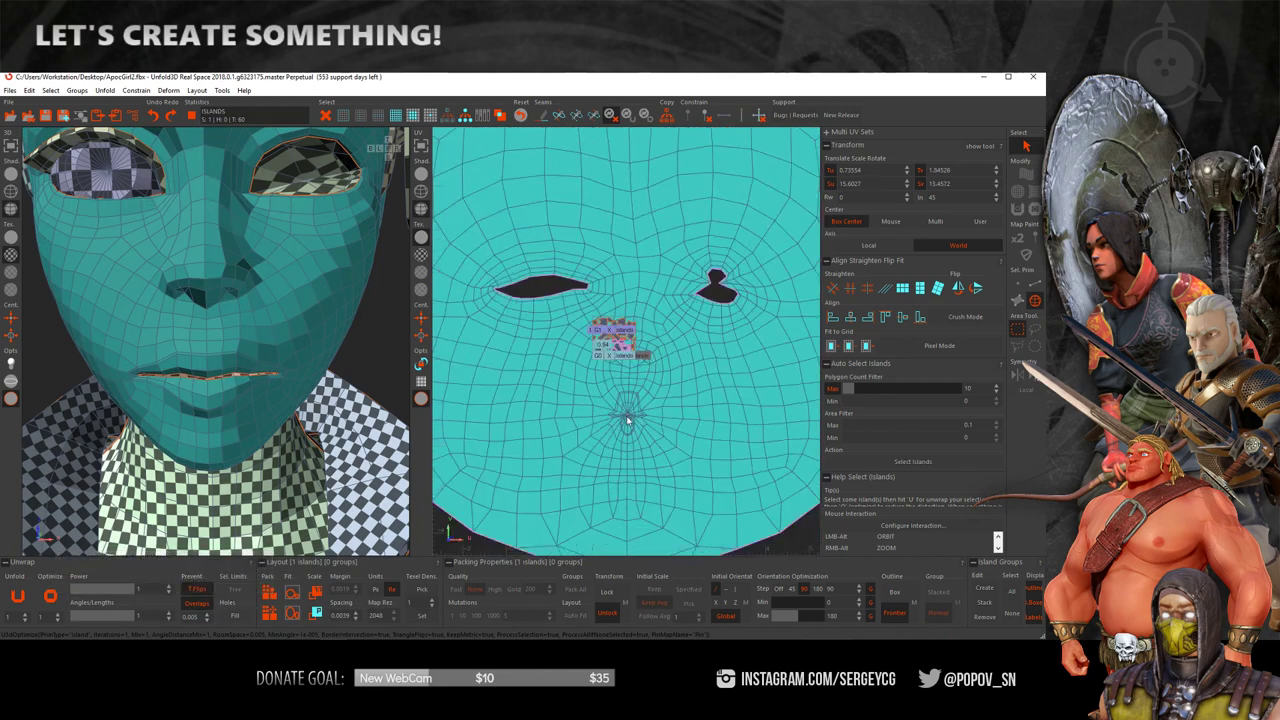
pyautogui.scroll(-5, 640, 400)
pyautogui.scroll(3, 680, 330)
pyautogui.scroll(2, 705, 285)
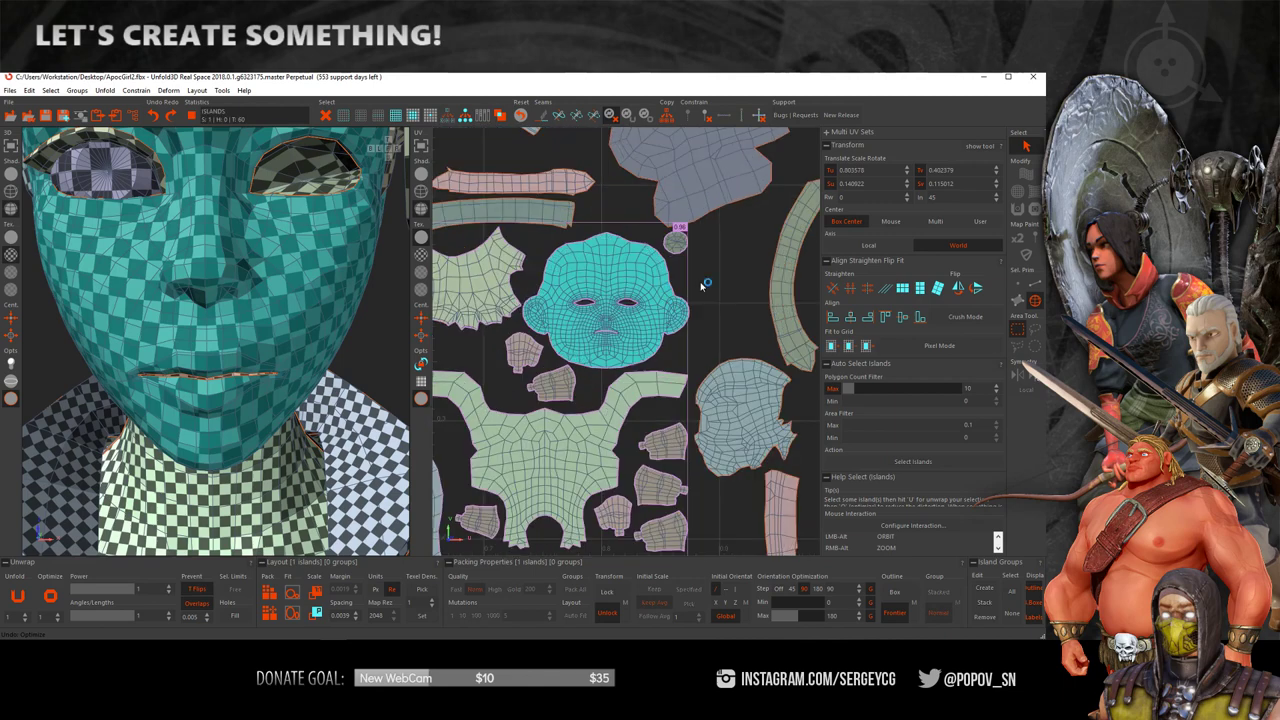
pyautogui.click(705, 285)
pyautogui.click(630, 316)
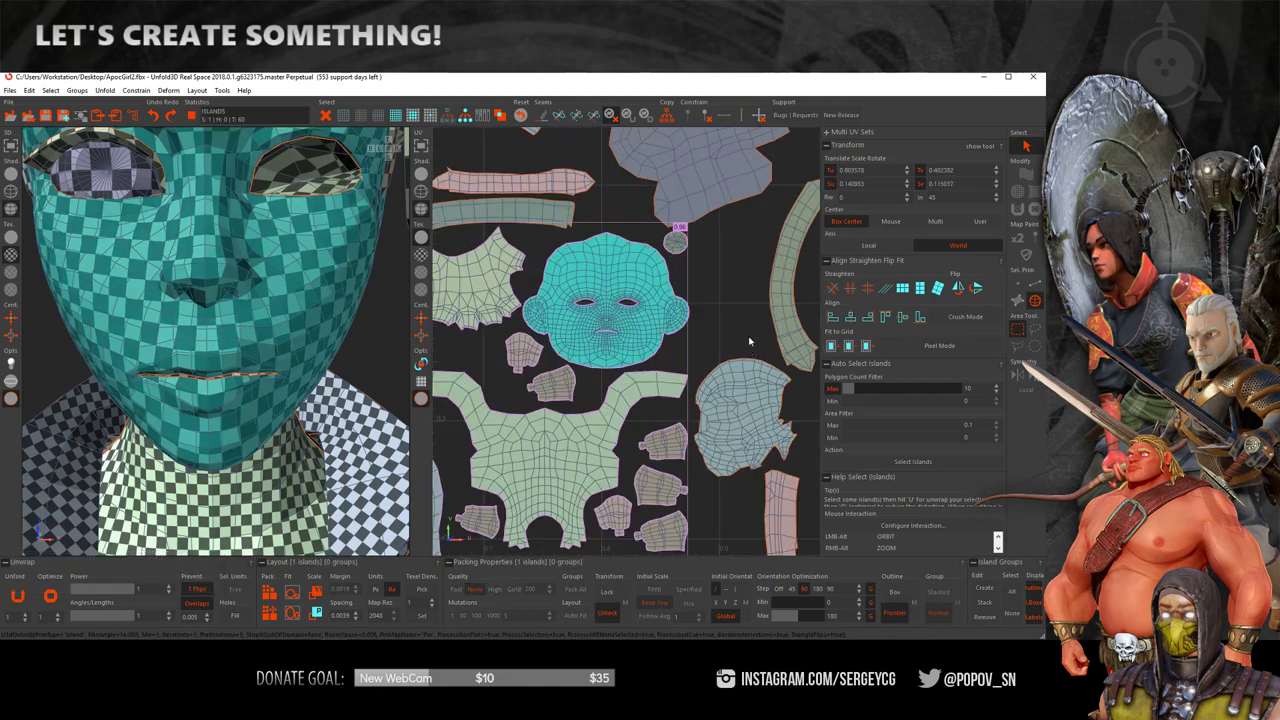
pyautogui.scroll(-2, 688, 300)
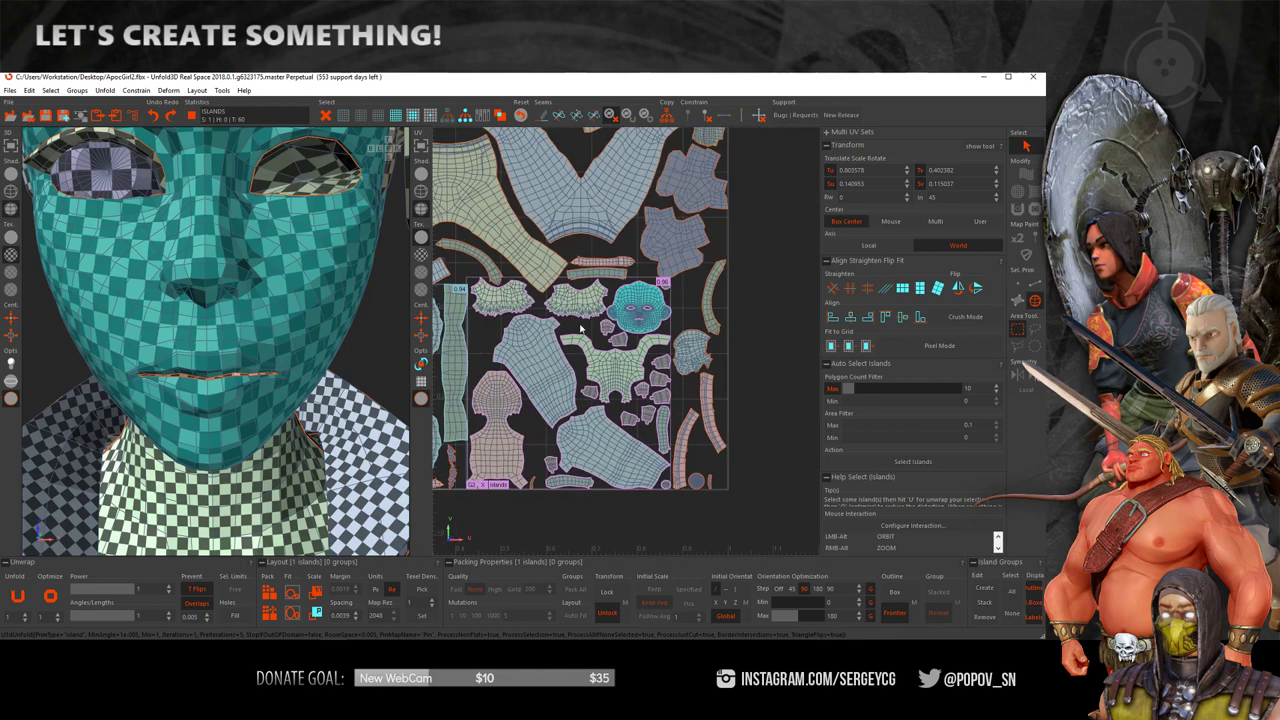
pyautogui.scroll(3, 590, 320)
# - Select the cyan island left of the face and re-unfold it with U
pyautogui.scroll(2, 587, 390)
pyautogui.click(530, 318)
pyautogui.scroll(-2, 530, 318)
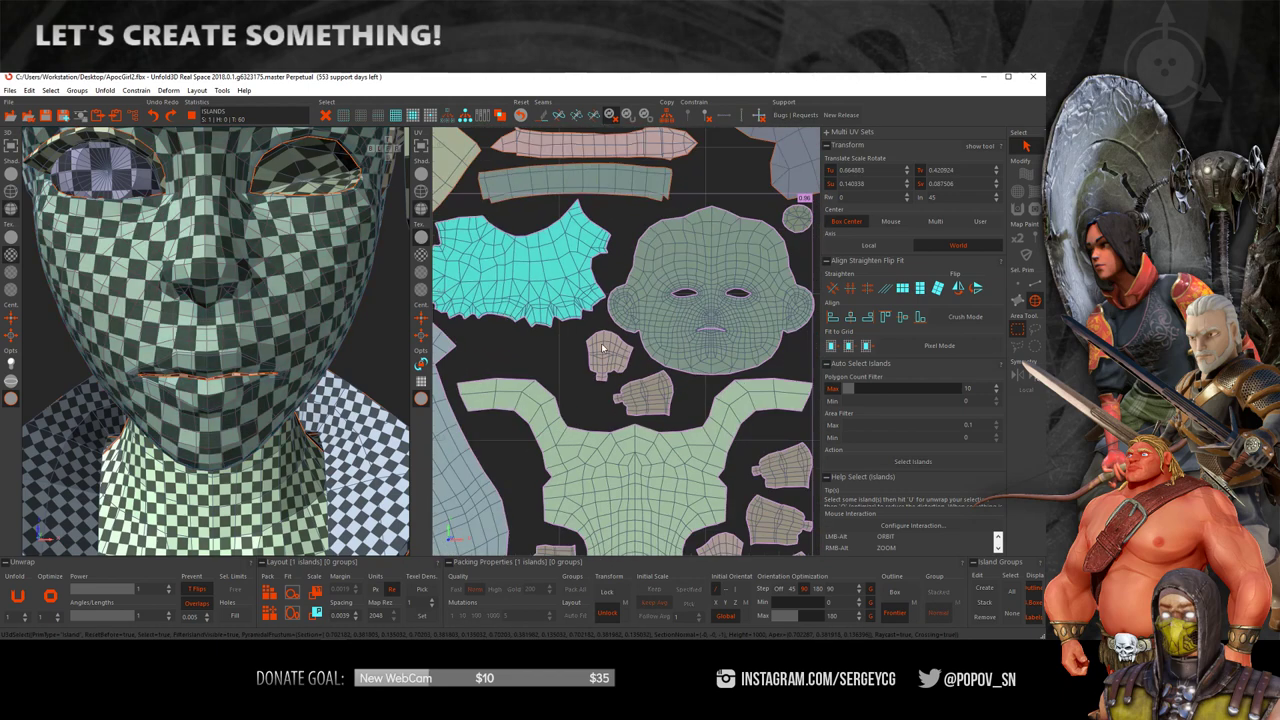
pyautogui.press('u')
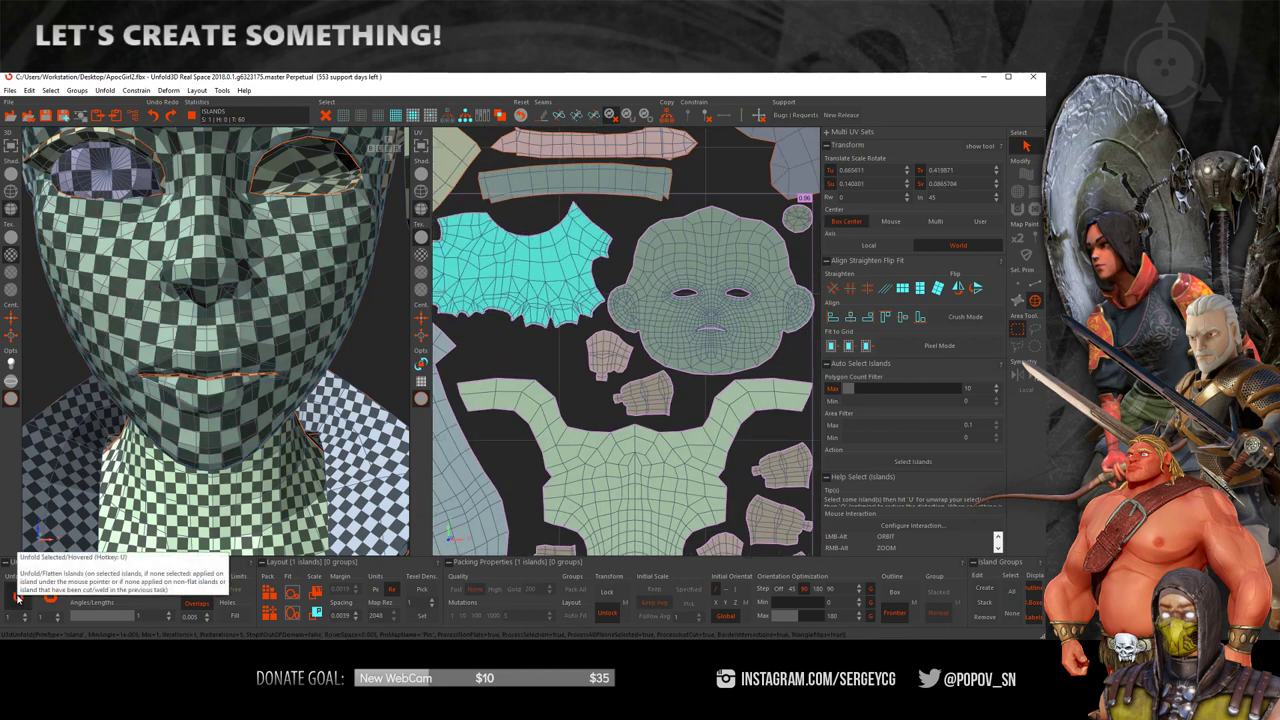
pyautogui.scroll(1, 502, 370)
pyautogui.scroll(2, 602, 366)
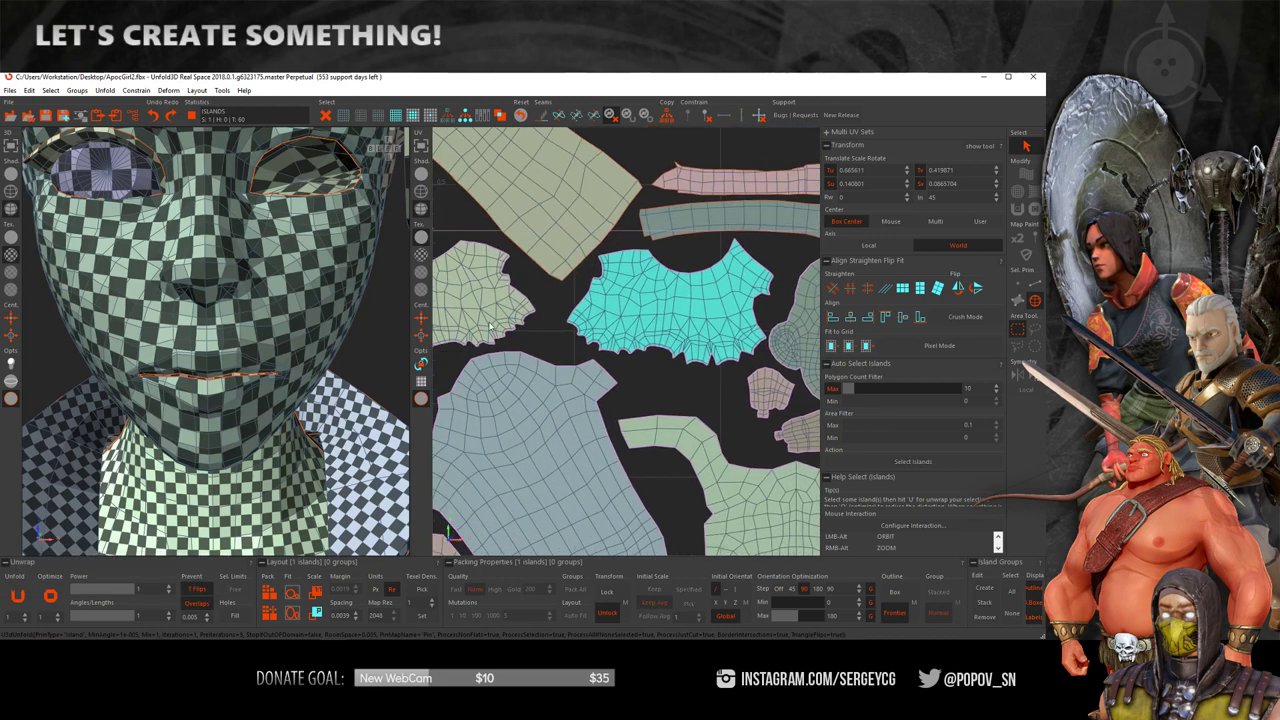
pyautogui.scroll(1, 490, 325)
pyautogui.moveTo(590, 350); pyautogui.dragTo(627, 355, button='middle')
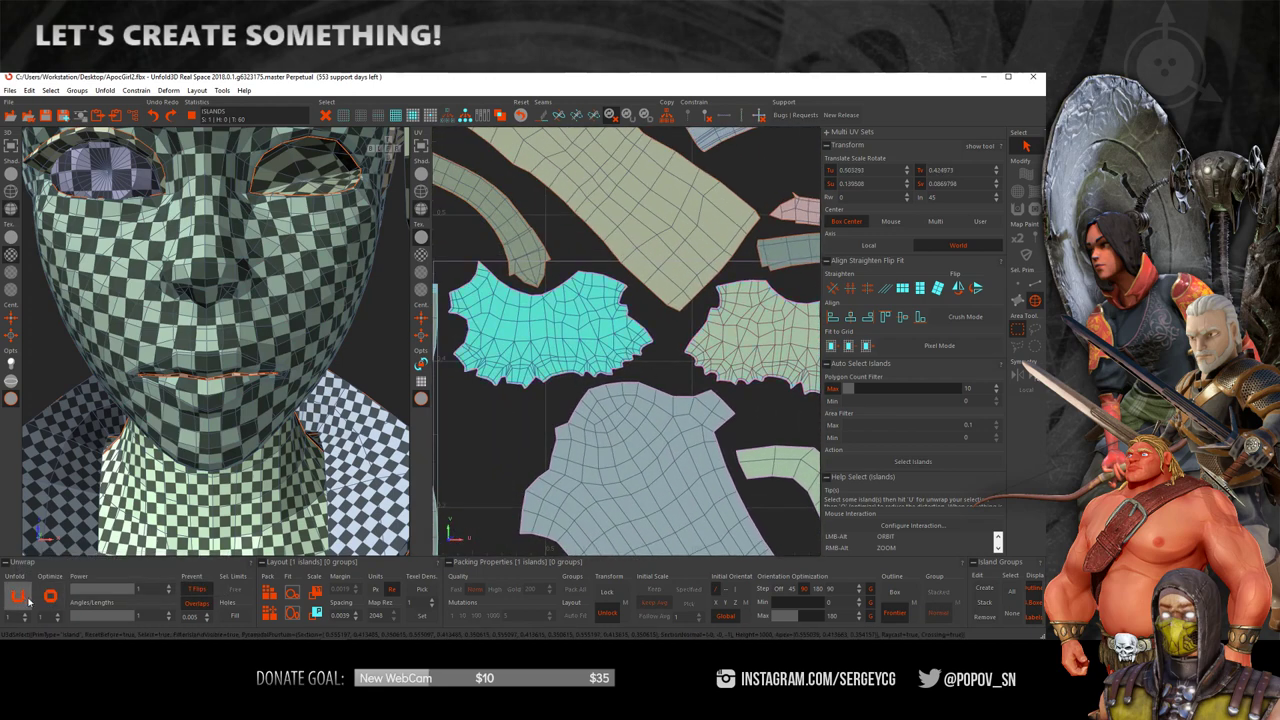
pyautogui.press('u')
pyautogui.scroll(-2, 519, 430)
pyautogui.scroll(-2, 560, 400)
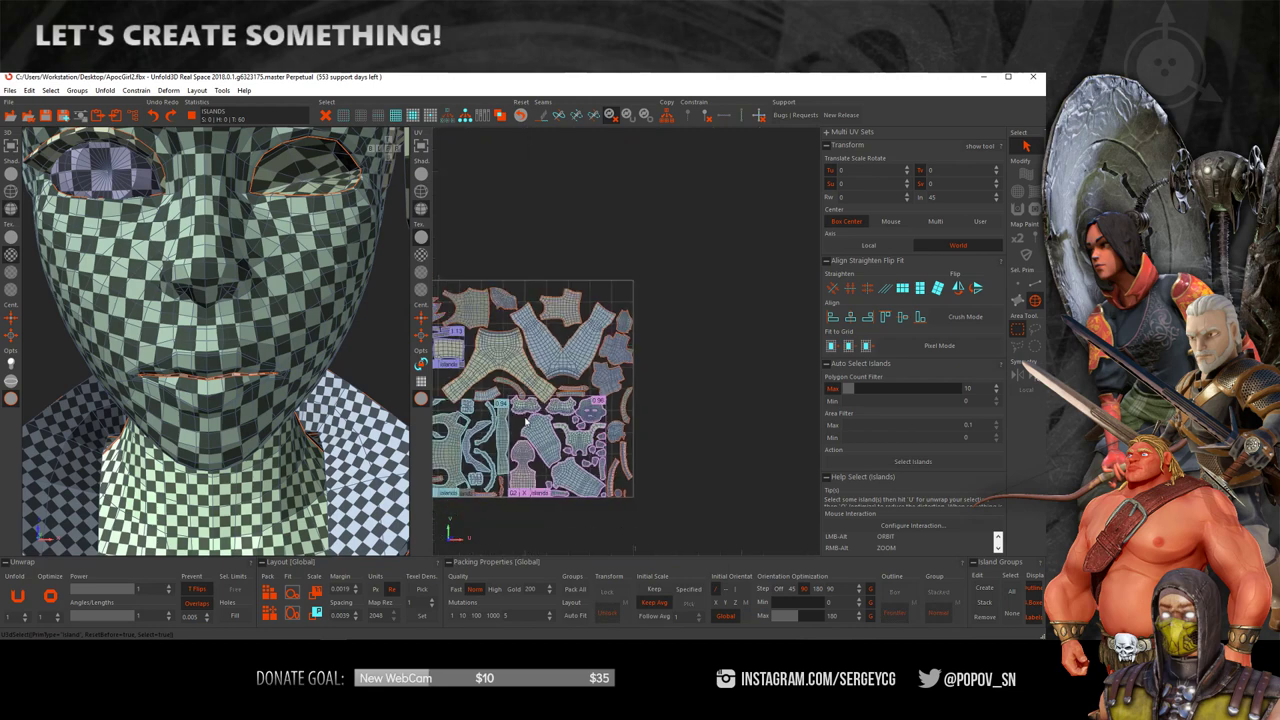
pyautogui.scroll(3, 590, 380)
pyautogui.scroll(1, 604, 369)
pyautogui.moveTo(604, 369); pyautogui.dragTo(602, 365, button='middle')
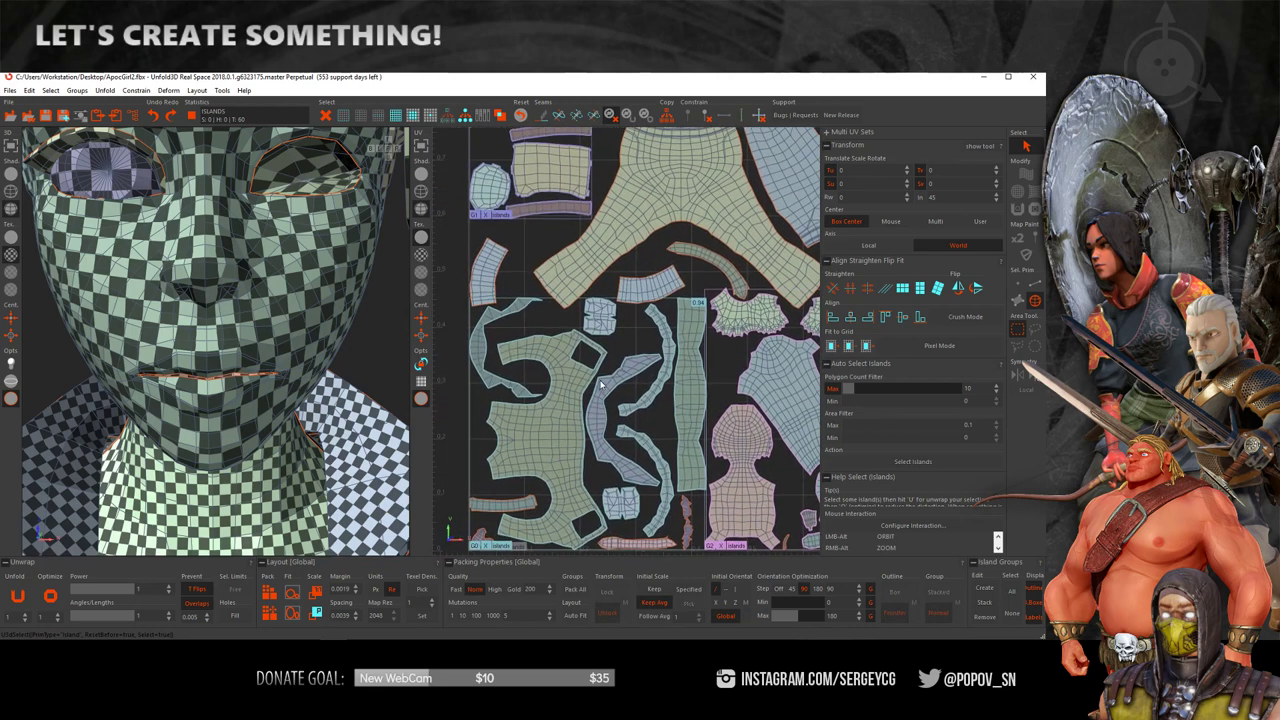
pyautogui.scroll(2, 602, 365)
# - Unfold and optimize the long thin strip island
pyautogui.click(628, 408)
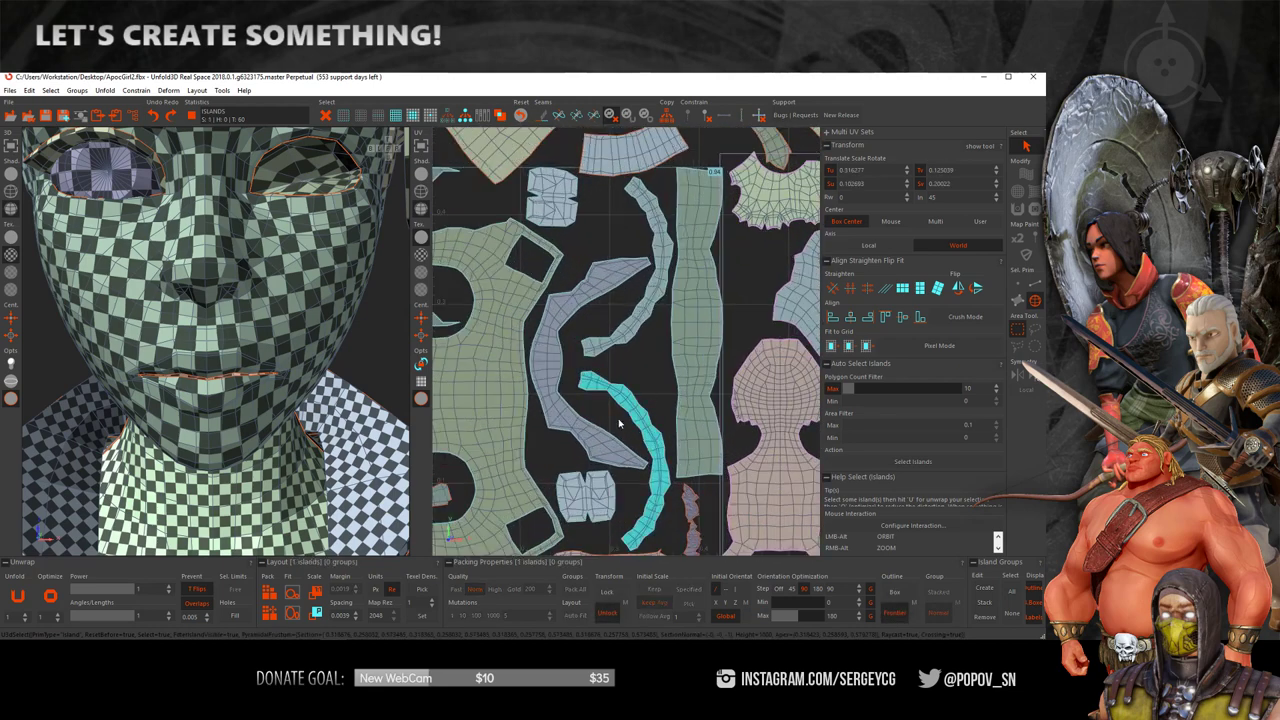
pyautogui.click(16, 597)
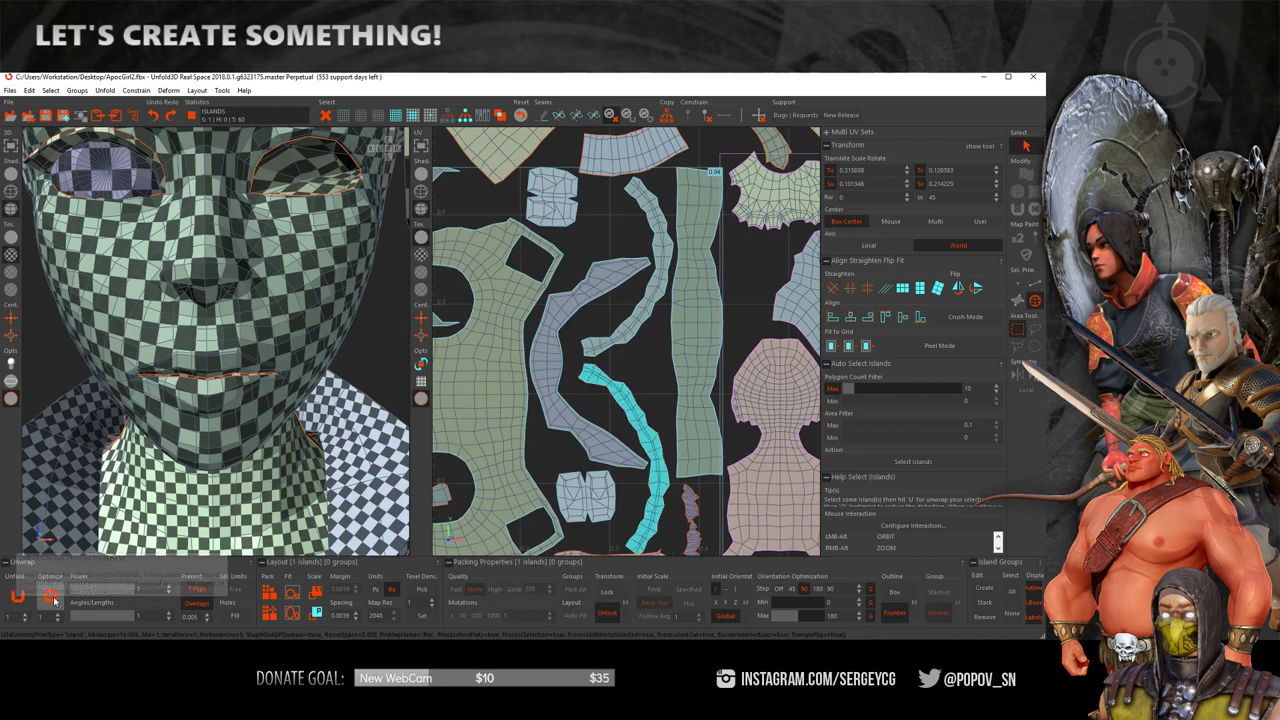
pyautogui.click(50, 596)
pyautogui.scroll(-5, 705, 352)
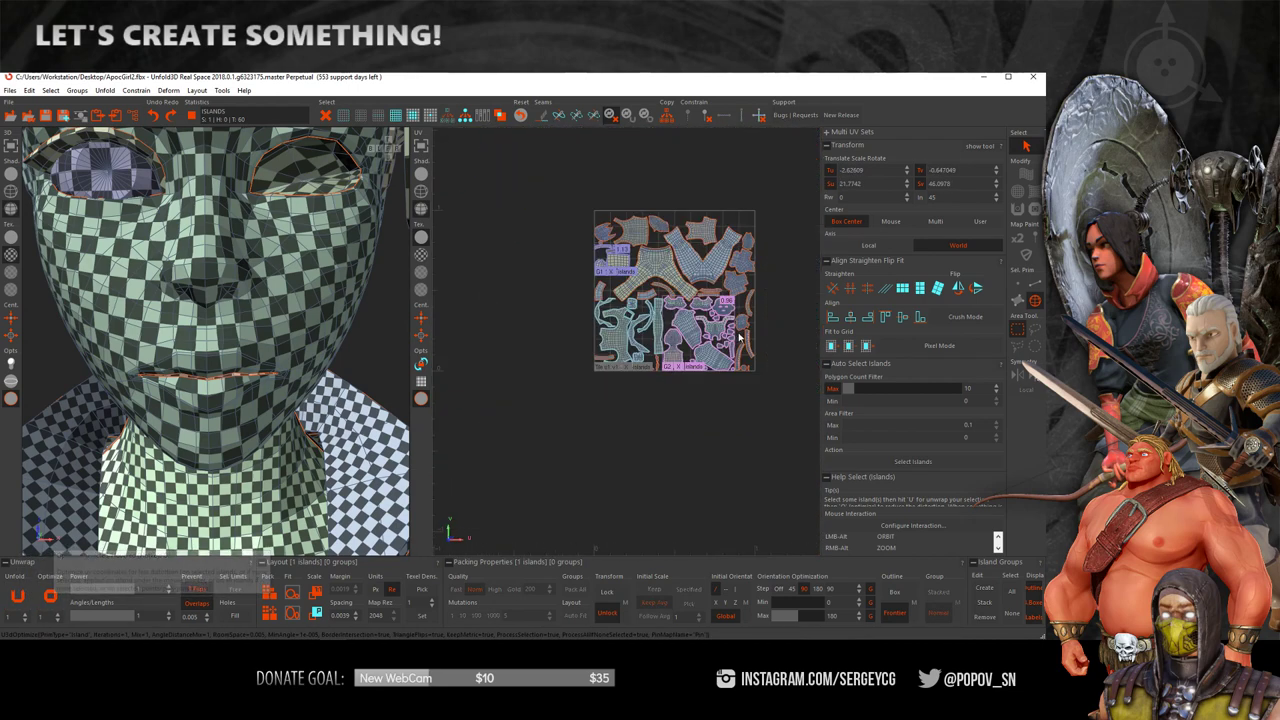
pyautogui.moveTo(708, 207); pyautogui.dragTo(616, 407, button='middle')
pyautogui.scroll(3, 631, 461)
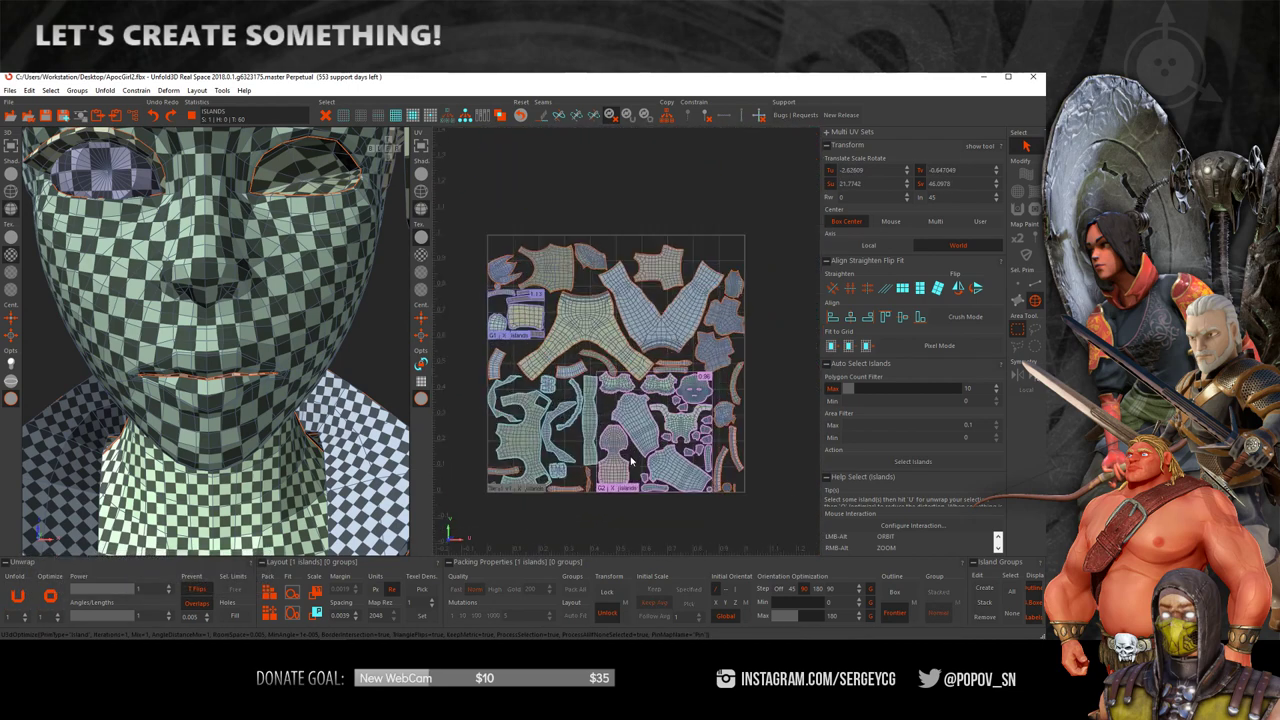
pyautogui.scroll(-4, 637, 461)
pyautogui.scroll(-2, 660, 440)
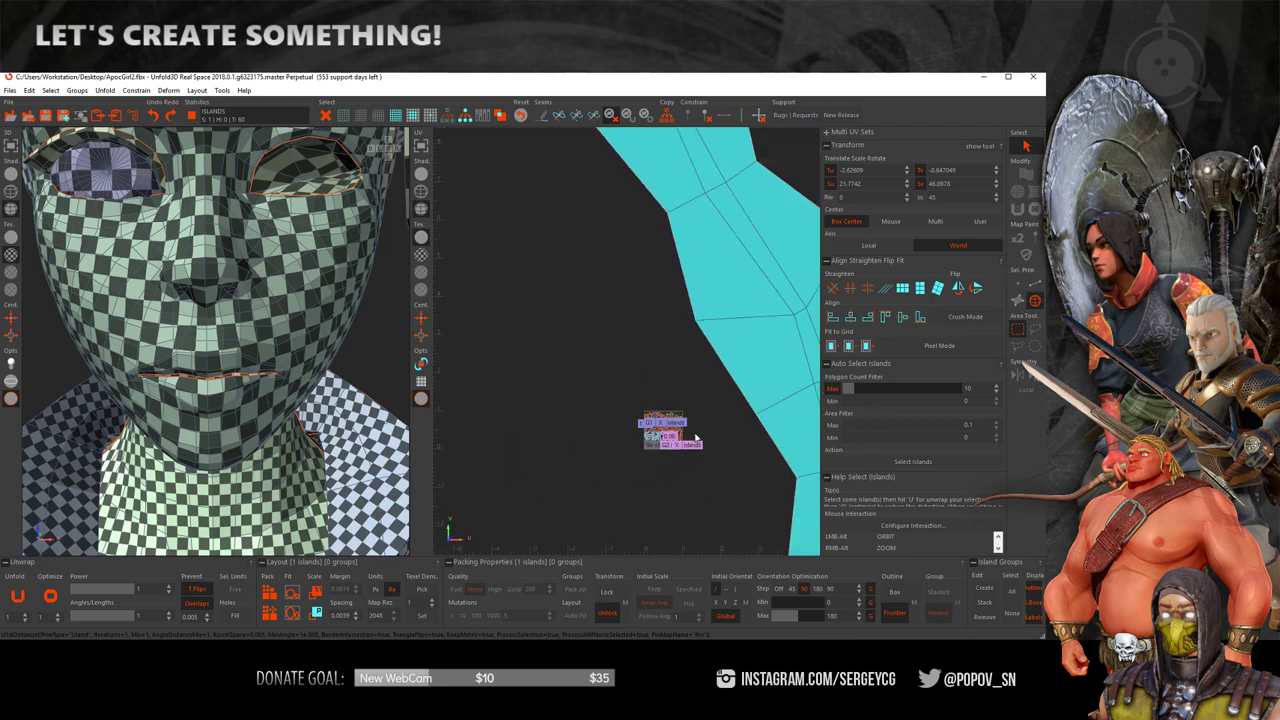
pyautogui.scroll(-2, 690, 432)
pyautogui.scroll(2, 694, 437)
pyautogui.scroll(-4, 694, 437)
pyautogui.scroll(3, 680, 442)
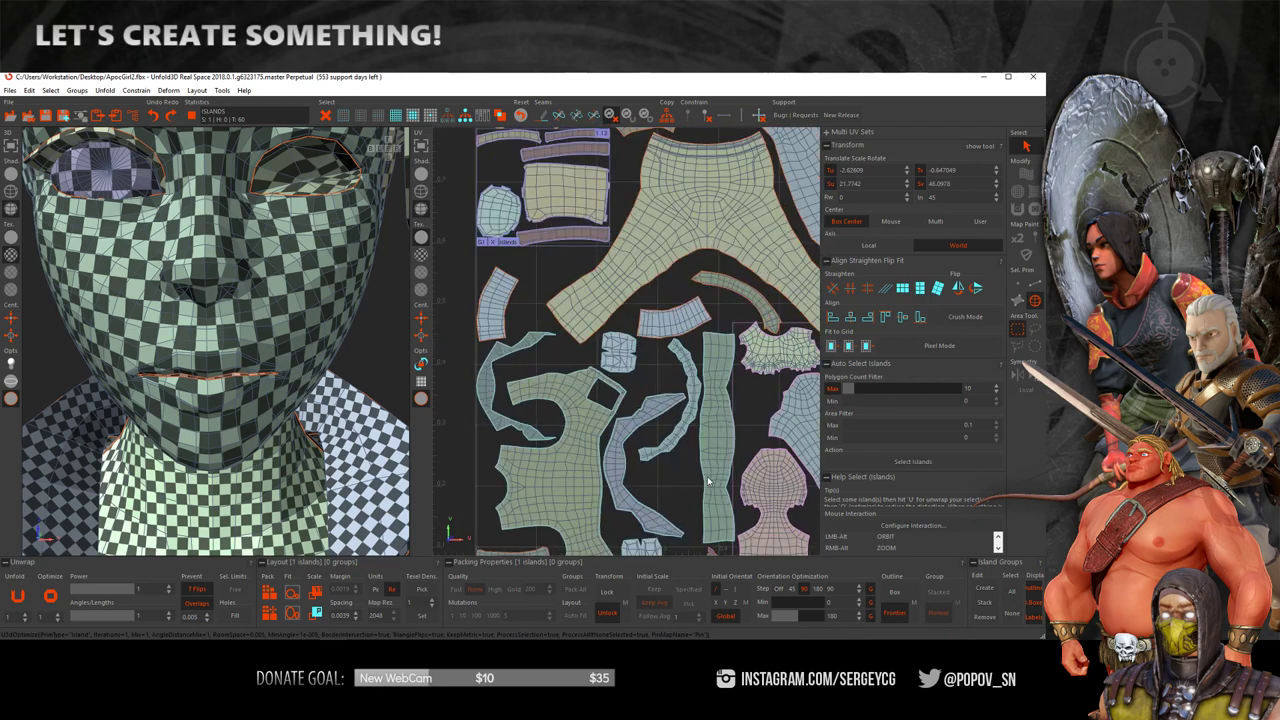
pyautogui.scroll(1, 648, 454)
pyautogui.scroll(-4, 655, 453)
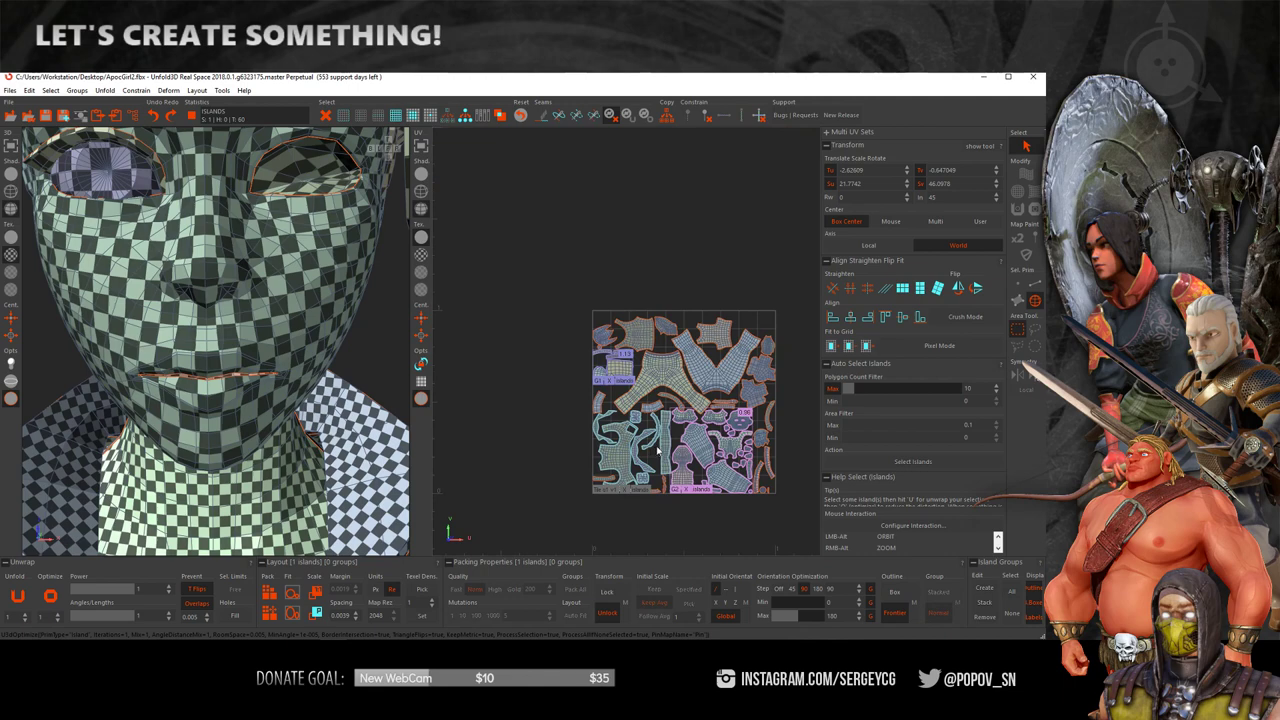
pyautogui.scroll(3, 657, 451)
# - Unfold and optimize the curved strip island with self-border intersection prevention kept on
pyautogui.click(648, 450)
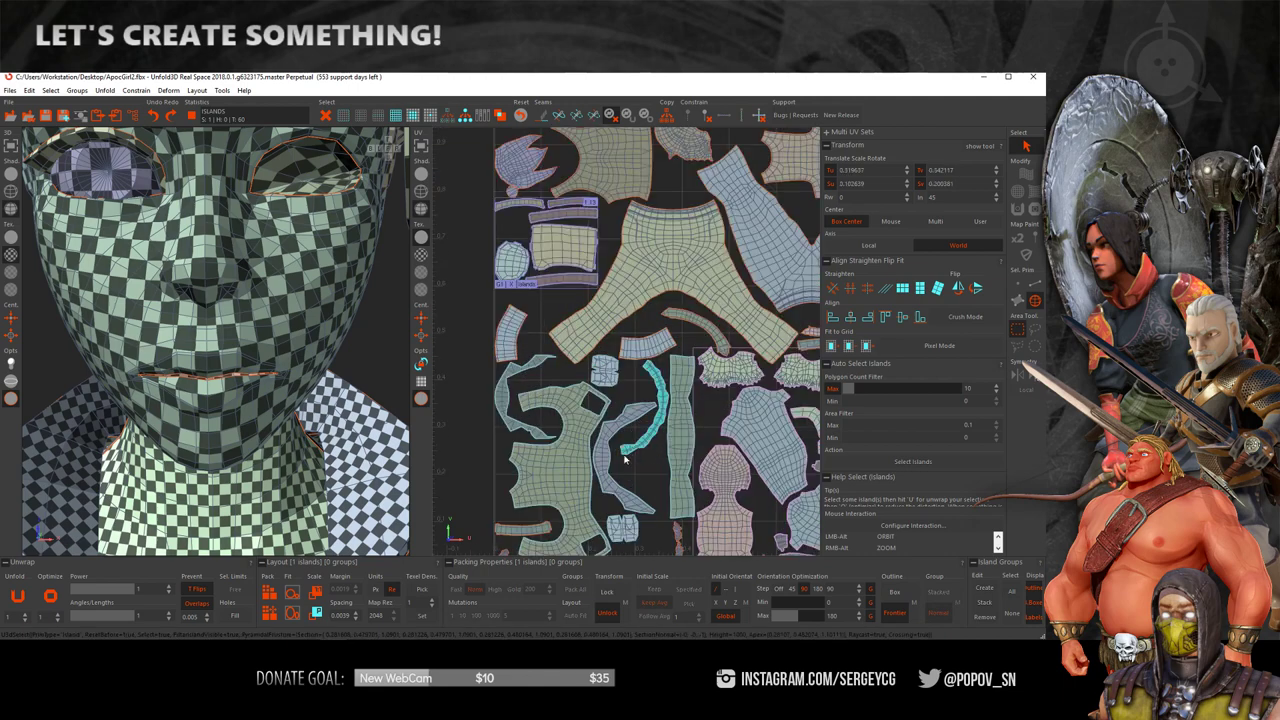
pyautogui.click(16, 598)
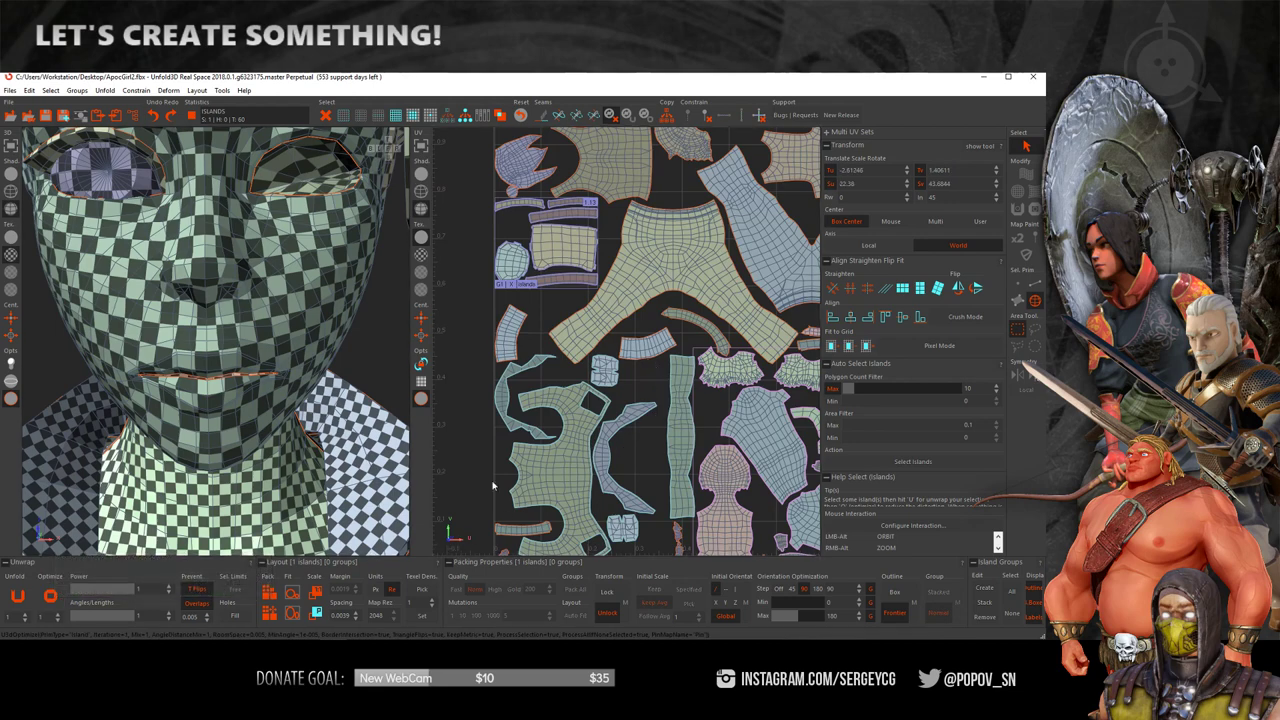
pyautogui.scroll(-5, 604, 393)
pyautogui.scroll(10, 694, 375)
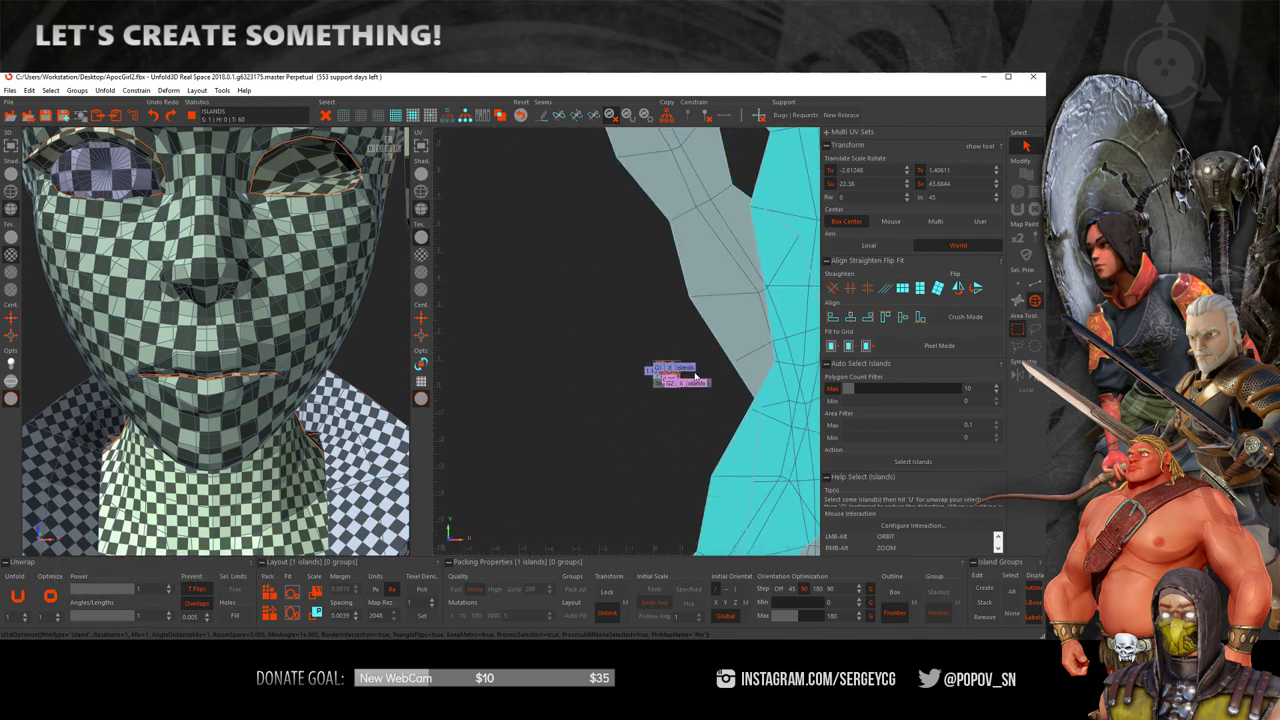
pyautogui.scroll(-2, 697, 377)
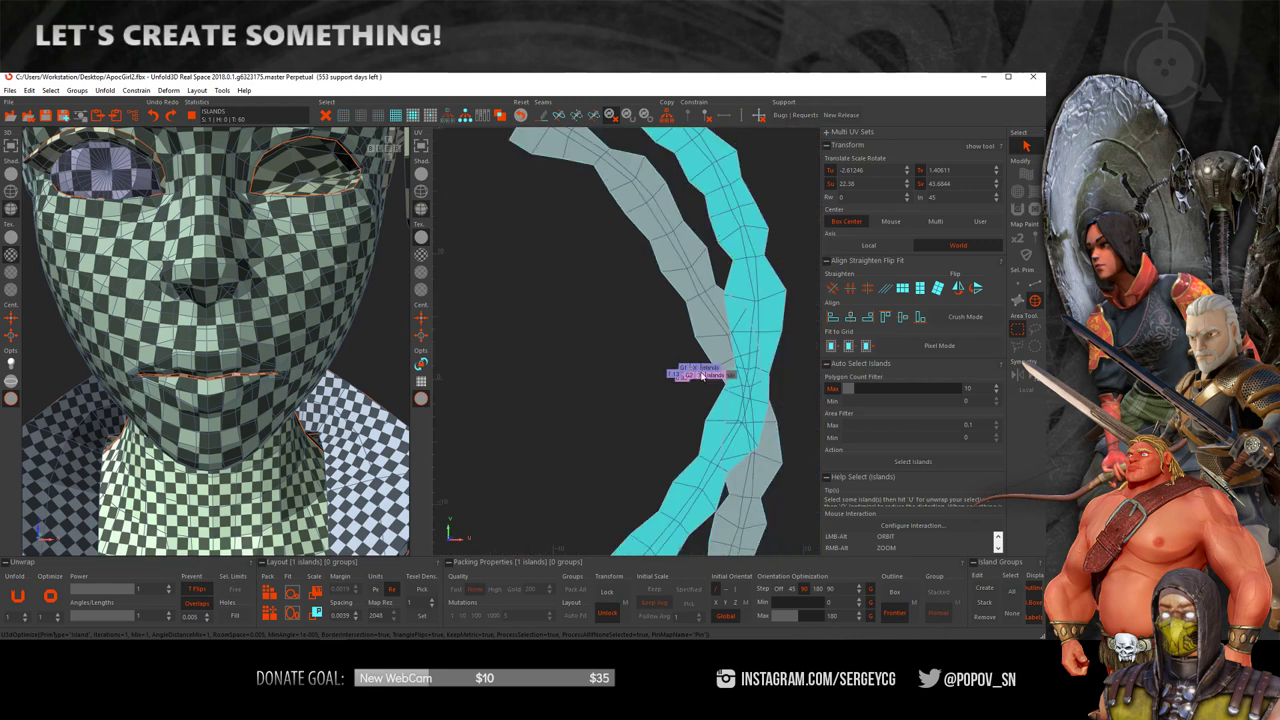
pyautogui.click(204, 607)
pyautogui.click(200, 609)
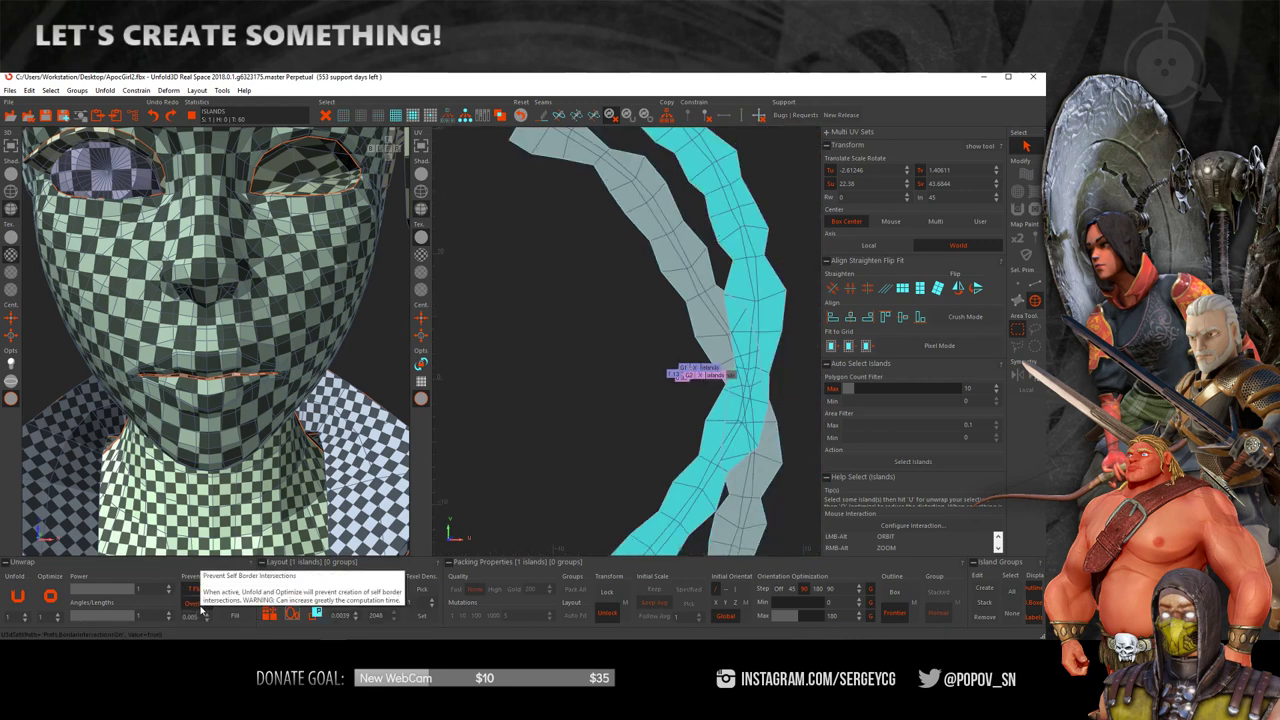
pyautogui.click(52, 603)
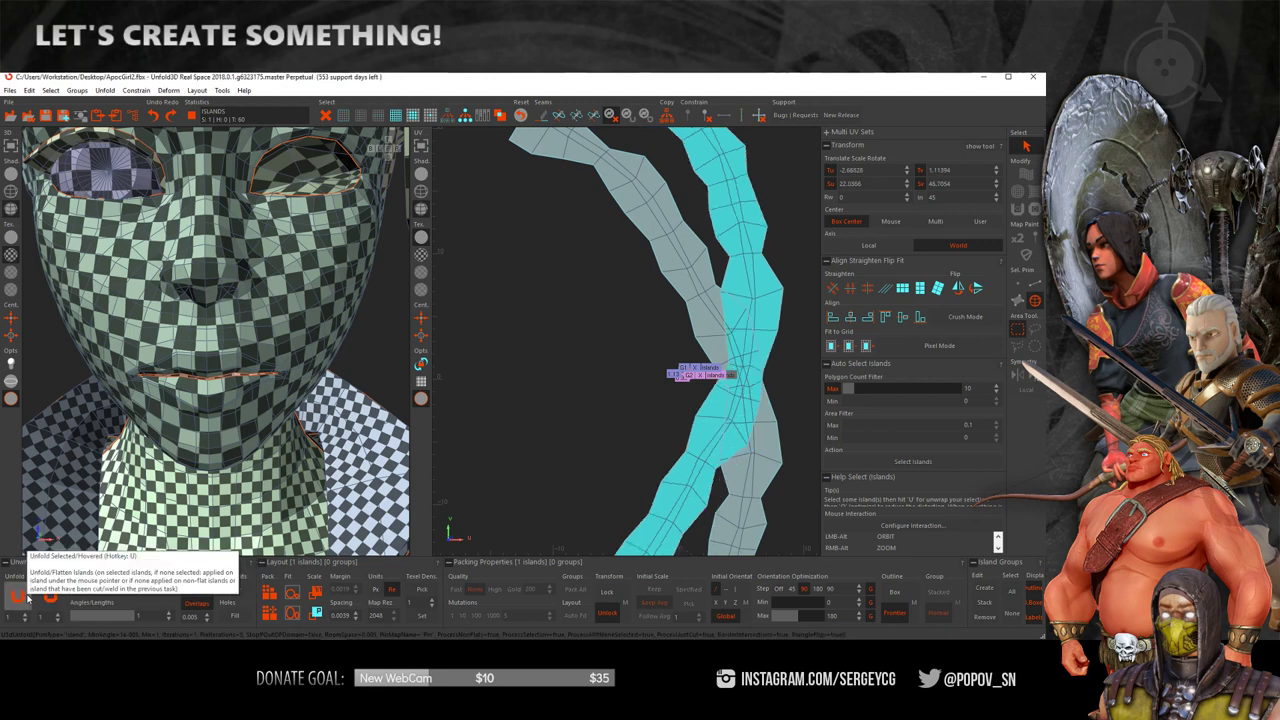
# - Deselect everything and pack all islands into the 0–1 tile with P
pyautogui.click(655, 402)
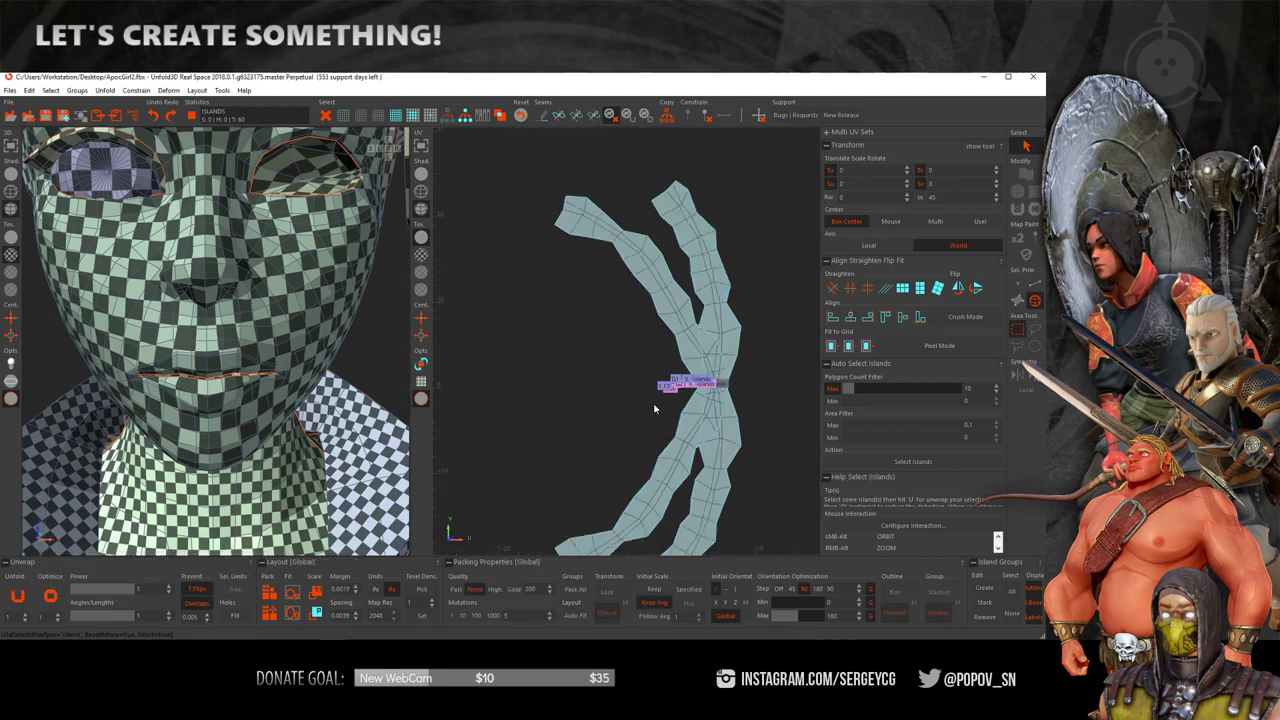
pyautogui.press('f')
pyautogui.scroll(3, 700, 342)
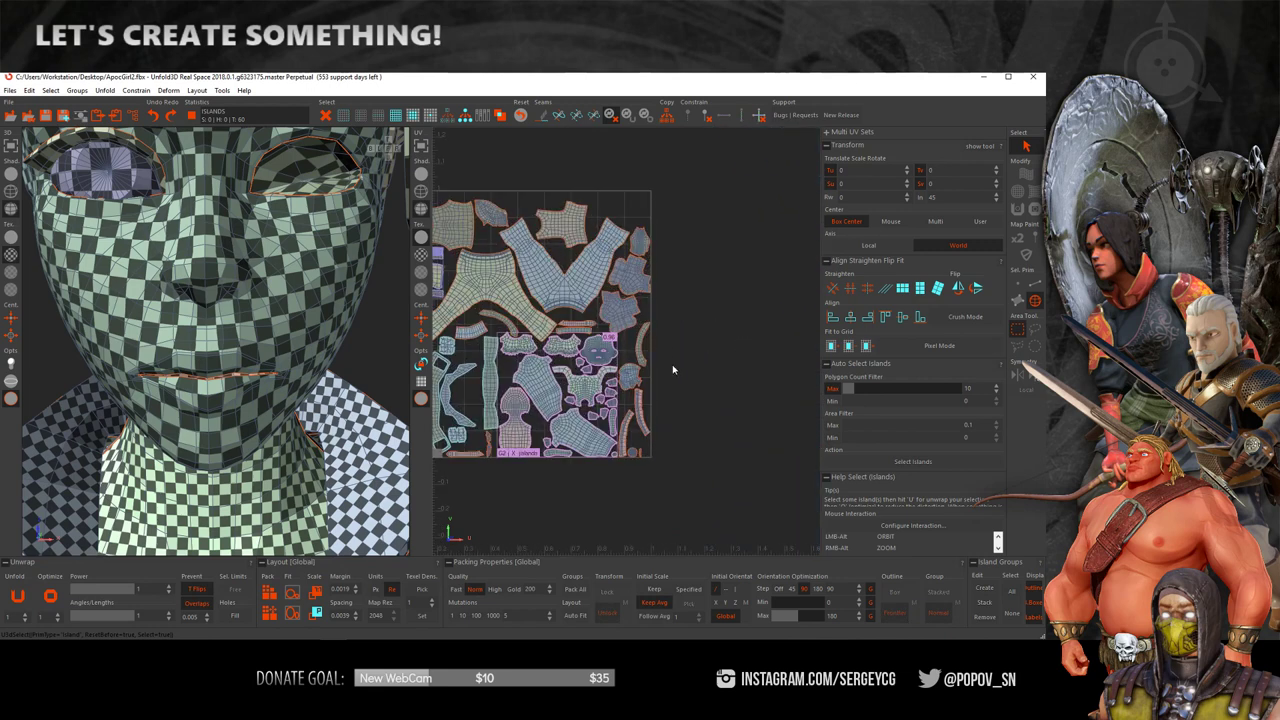
pyautogui.press('p')
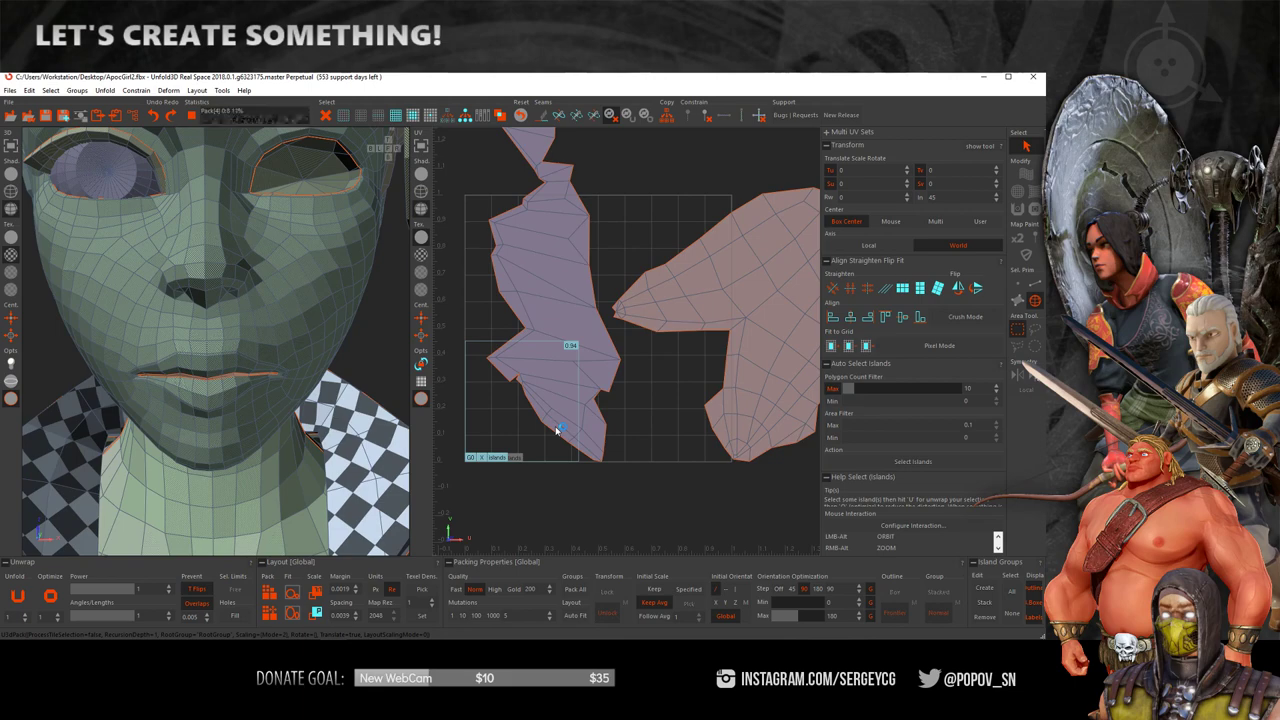
pyautogui.scroll(-5, 558, 430)
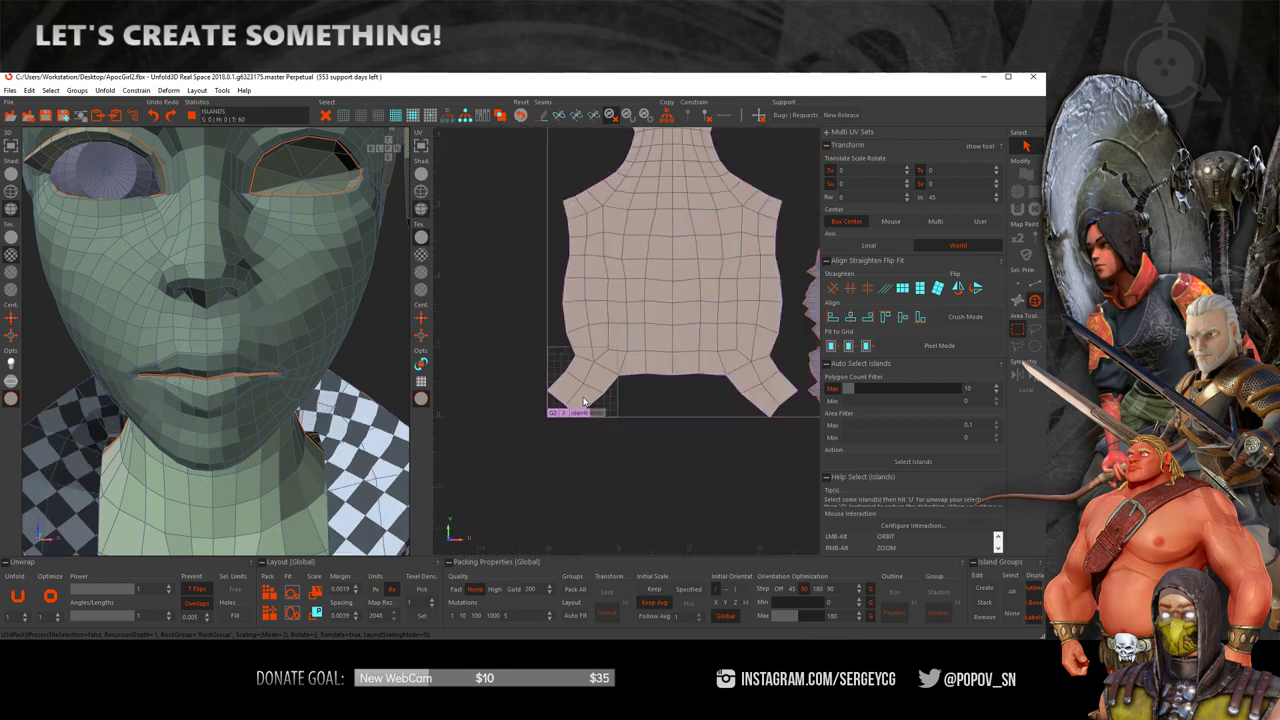
pyautogui.moveTo(713, 426); pyautogui.dragTo(666, 465, button='middle')
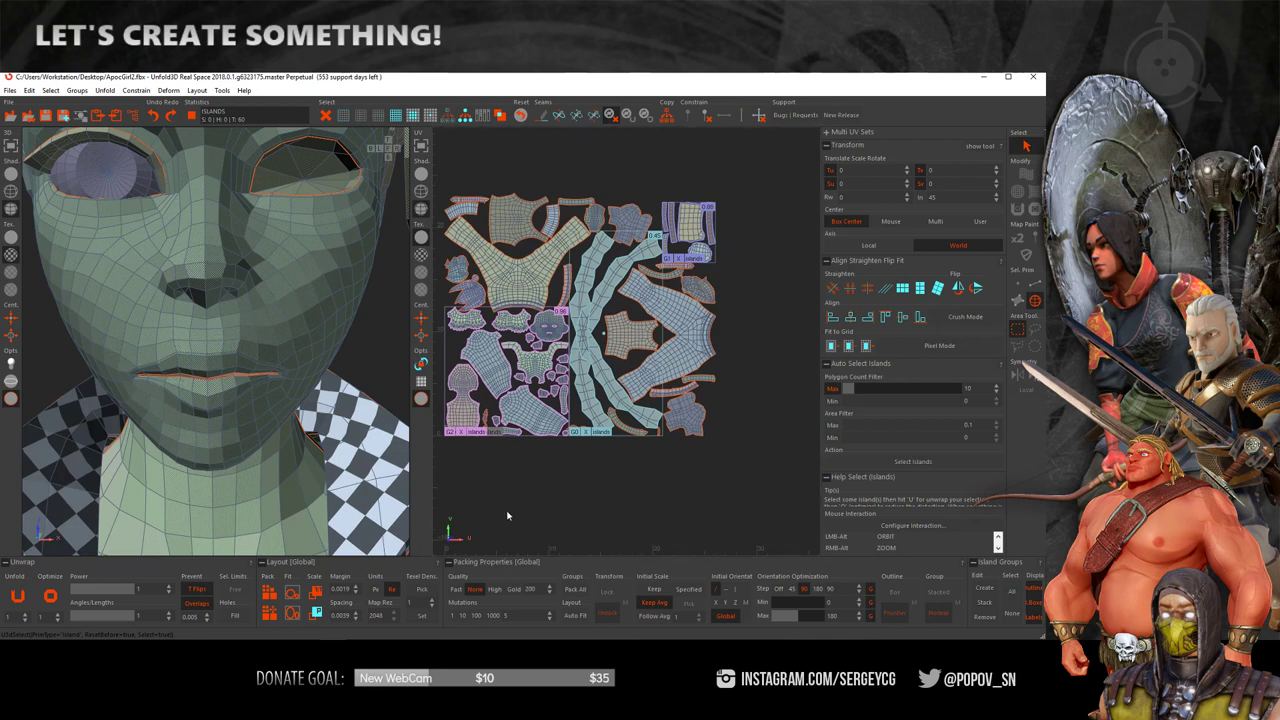
# - Repack the islands, dismiss the rescale notice, and select all islands
pyautogui.click(297, 597)
pyautogui.click(641, 361)
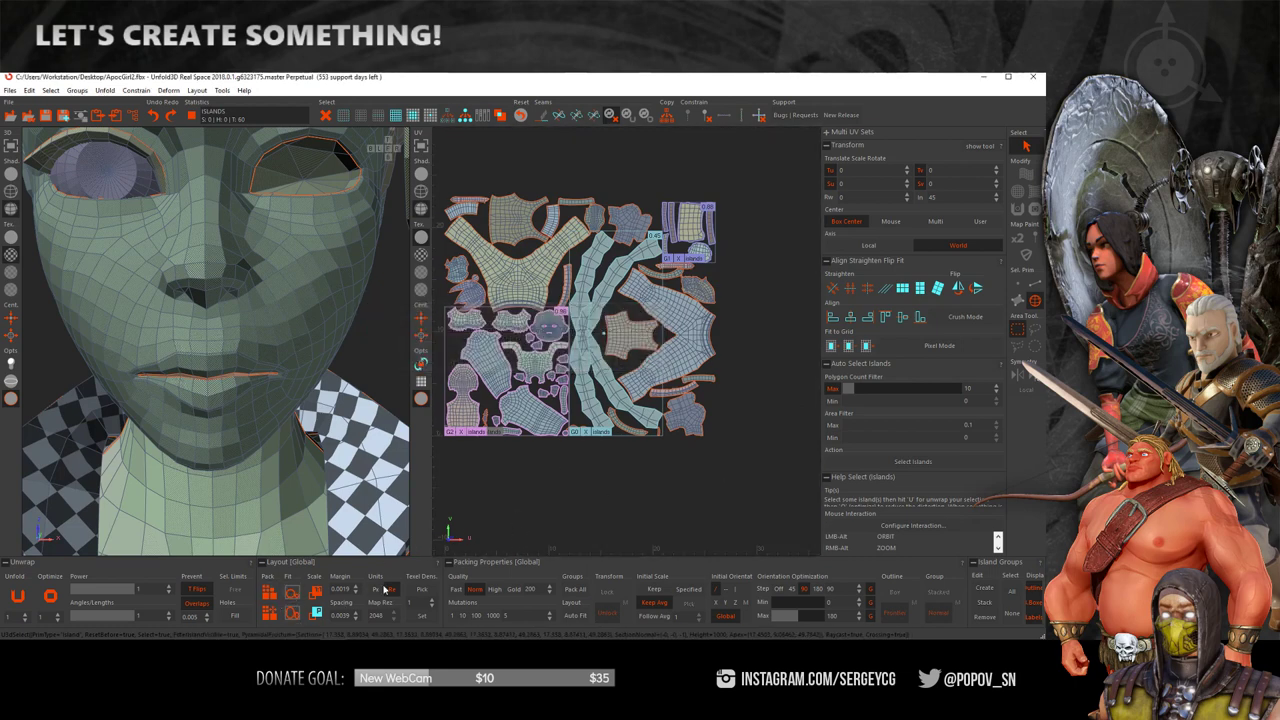
pyautogui.hotkey('ctrl', 'a')
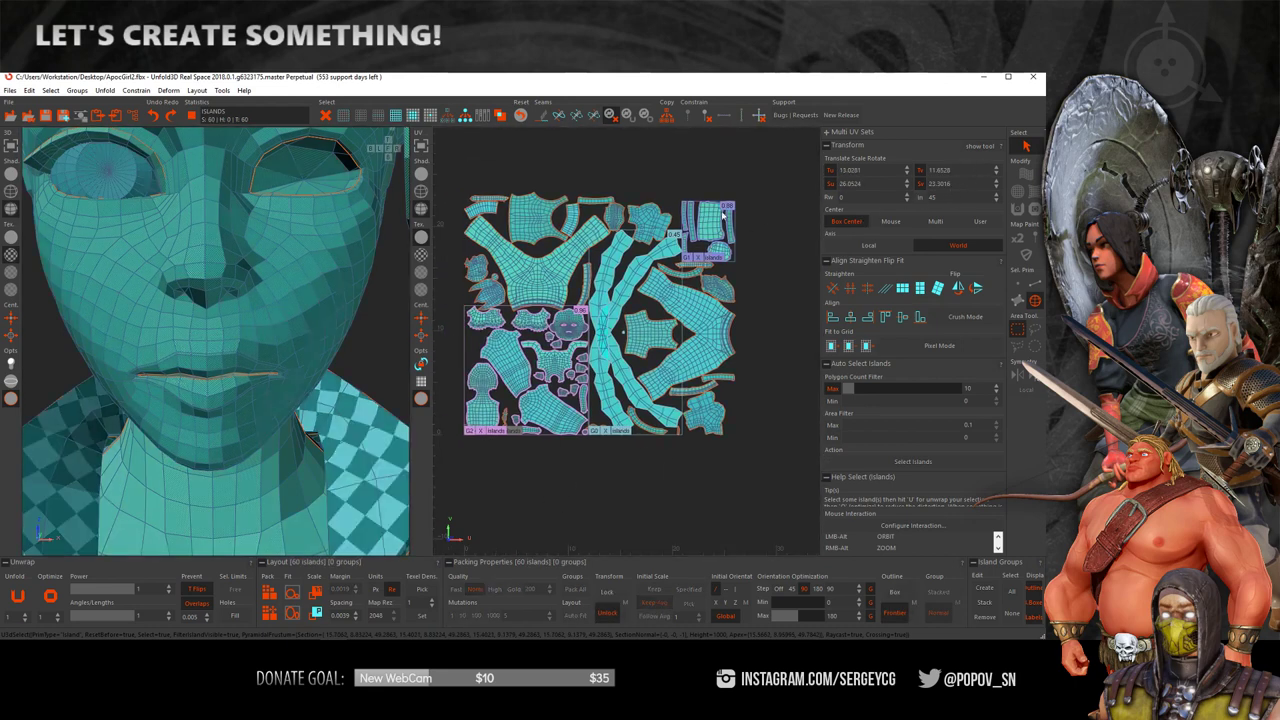
# - Scale the islands with the transform handles to fill the 0–1 tile, then optimize all
pyautogui.click(979, 146)
pyautogui.moveTo(736, 195); pyautogui.dragTo(473, 432)
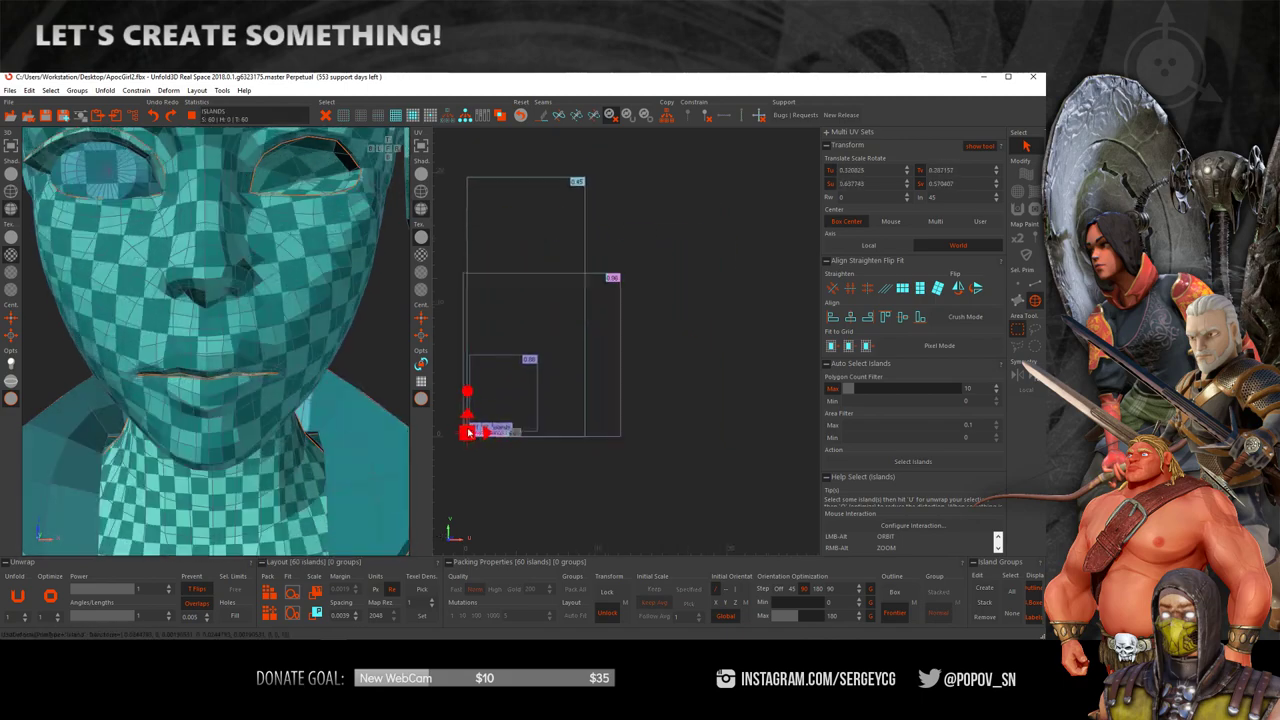
pyautogui.scroll(2, 517, 372)
pyautogui.moveTo(516, 371); pyautogui.dragTo(592, 300)
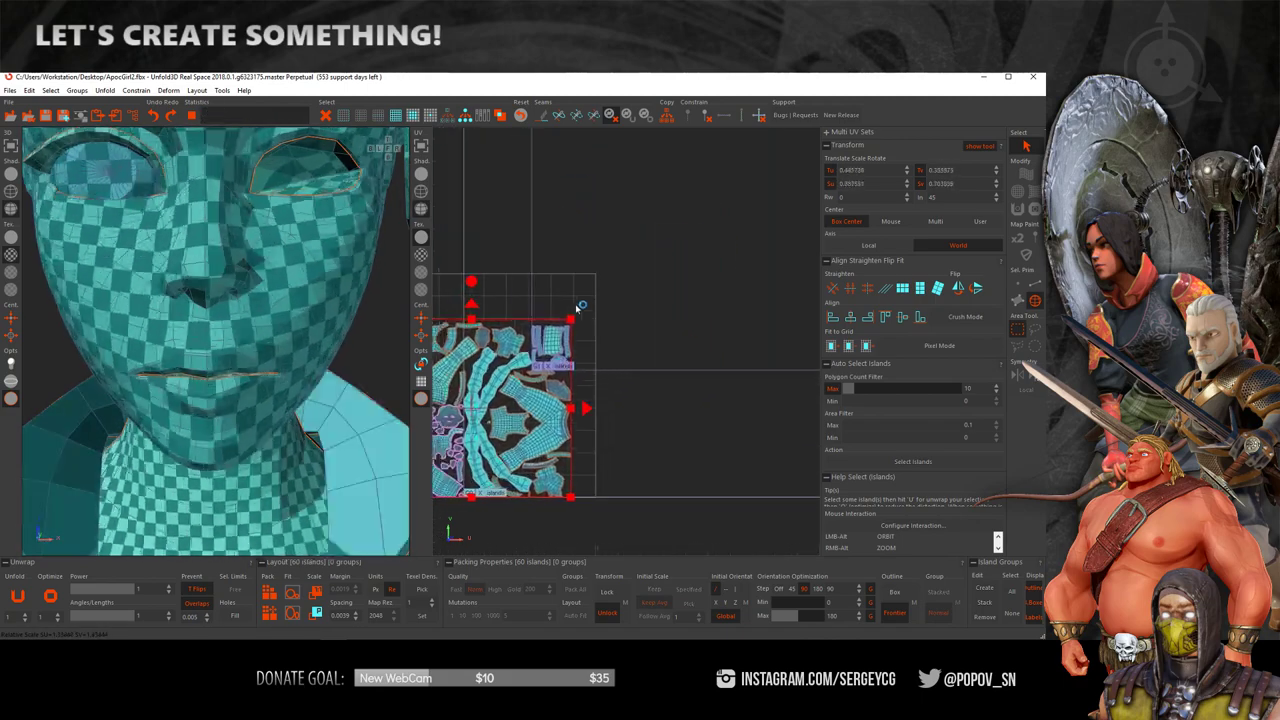
pyautogui.moveTo(596, 400); pyautogui.dragTo(737, 428)
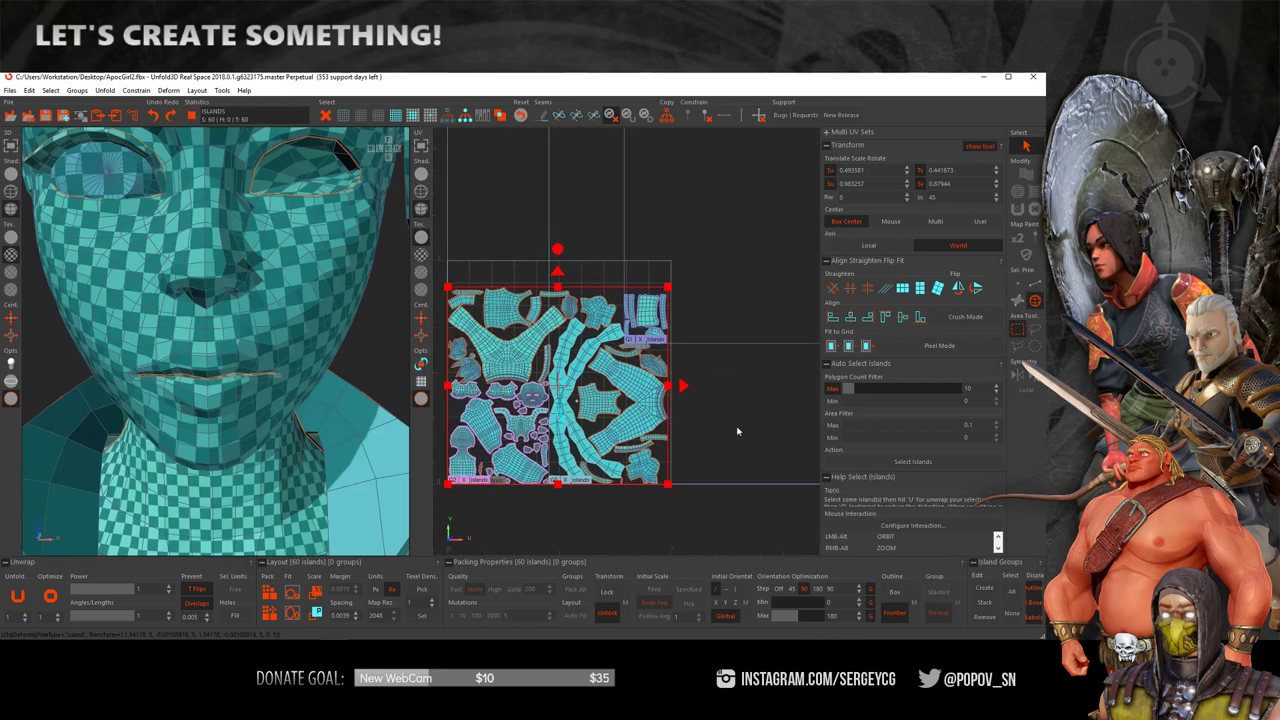
pyautogui.click(737, 428)
pyautogui.click(49, 600)
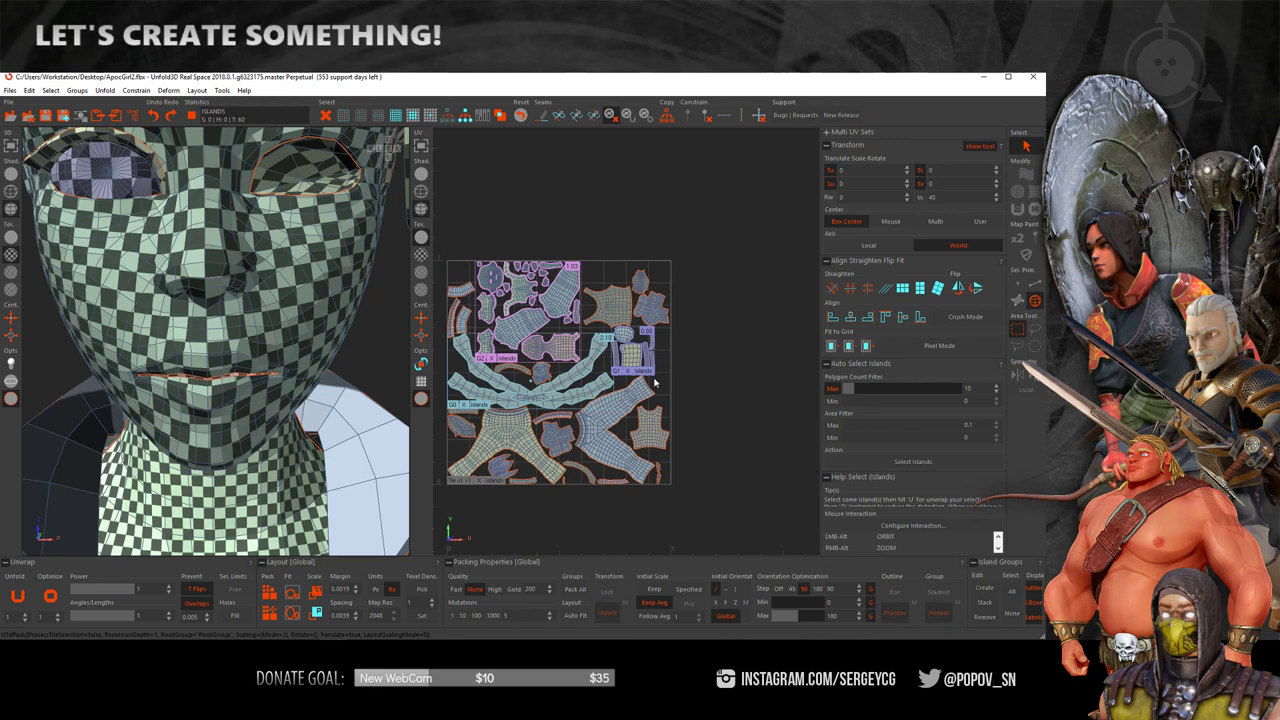
# - Hide the transform handles, clear the island selection, and frame the 0–1 UV tile
pyautogui.click(470, 374)
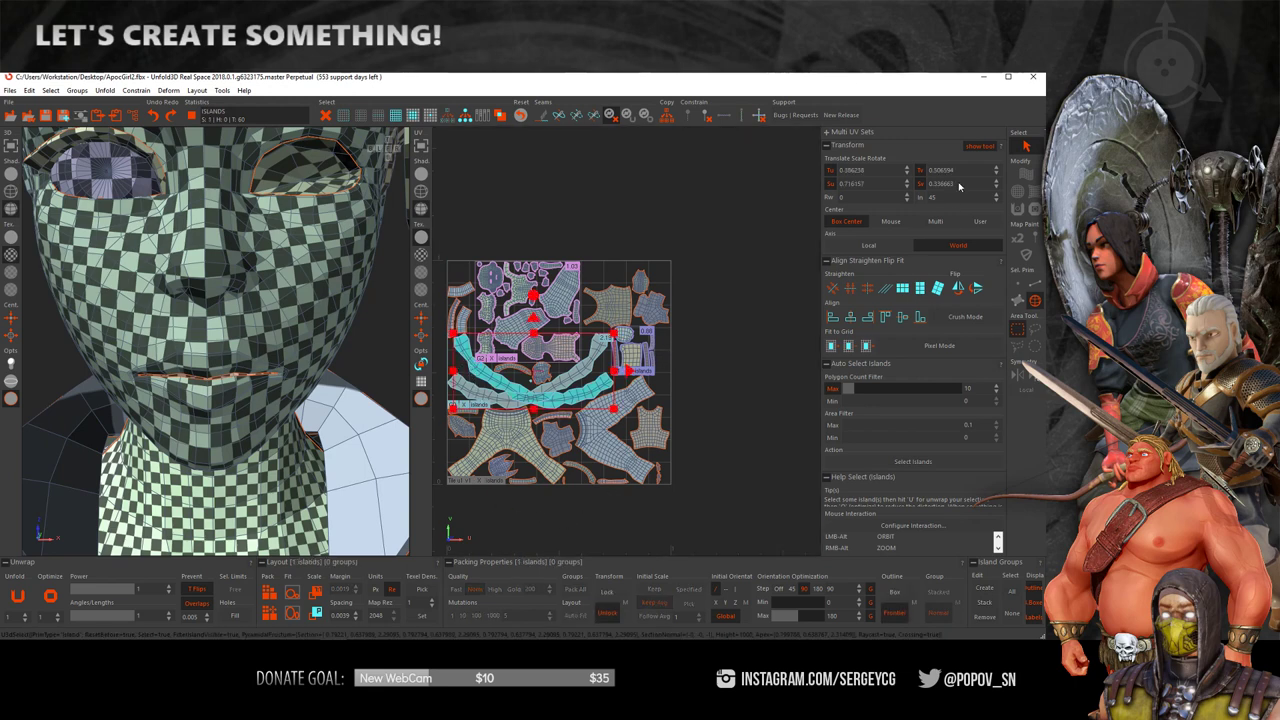
pyautogui.click(980, 147)
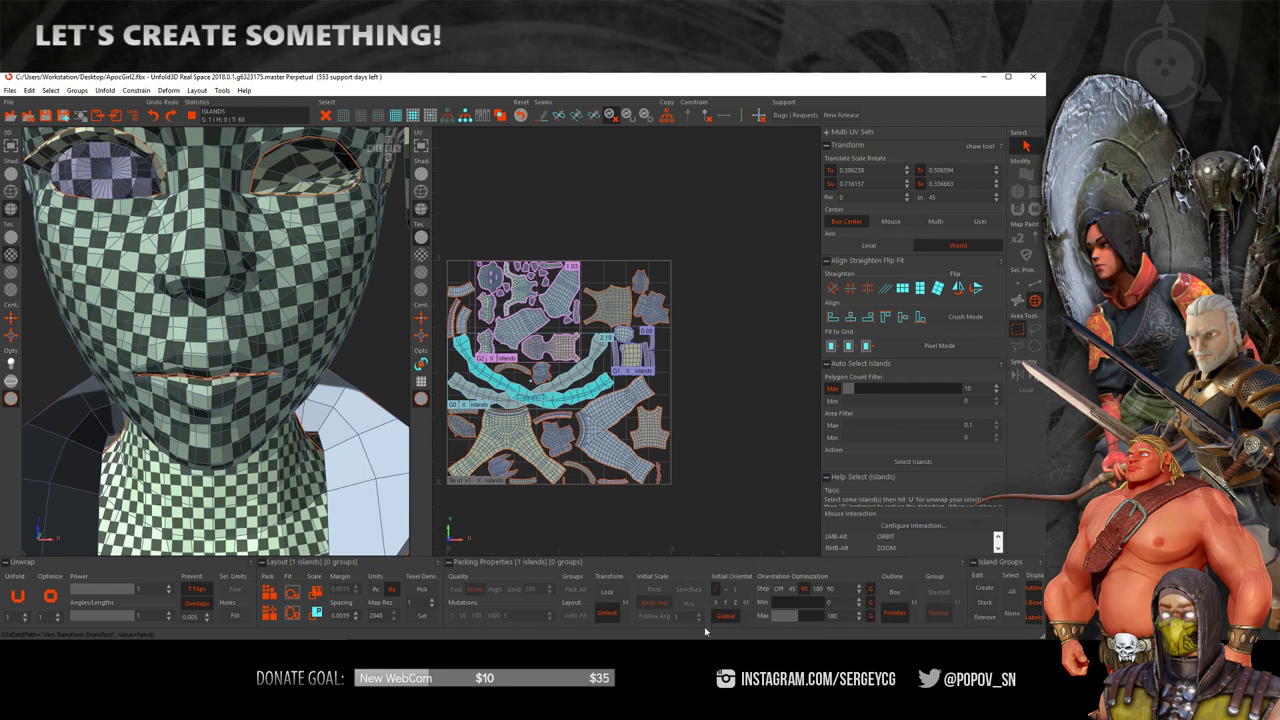
pyautogui.click(548, 513)
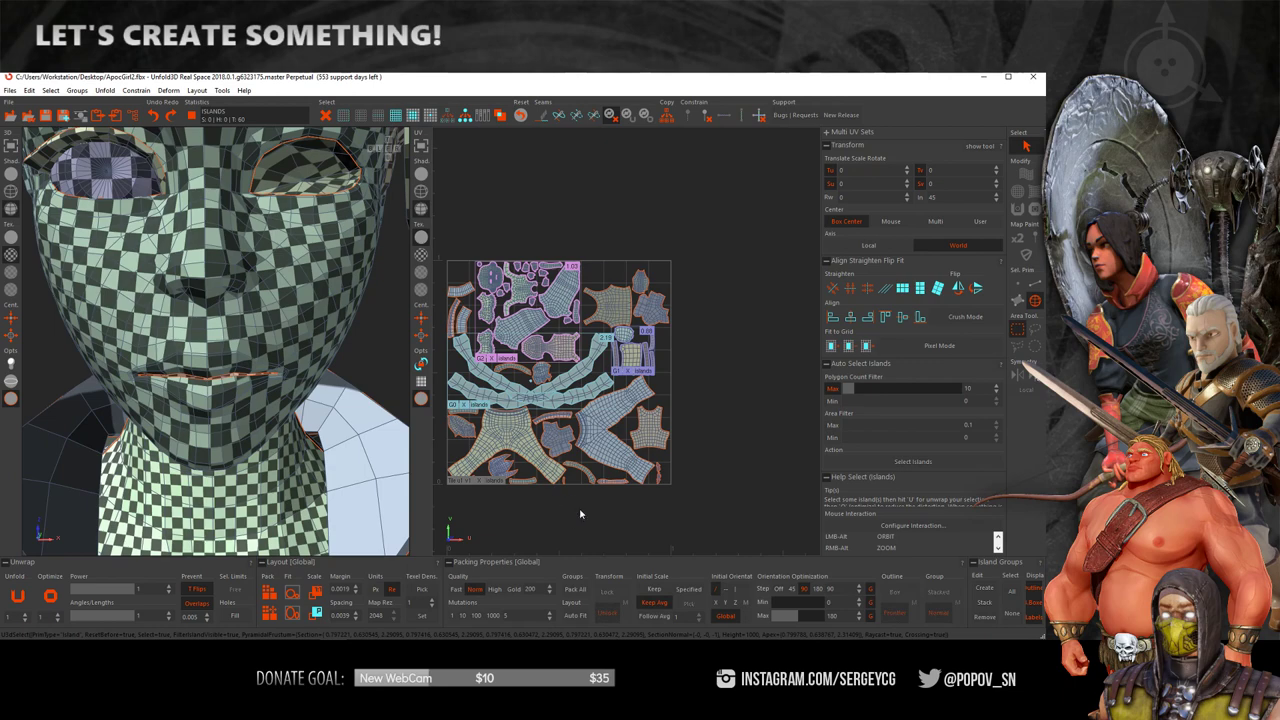
pyautogui.click(549, 526)
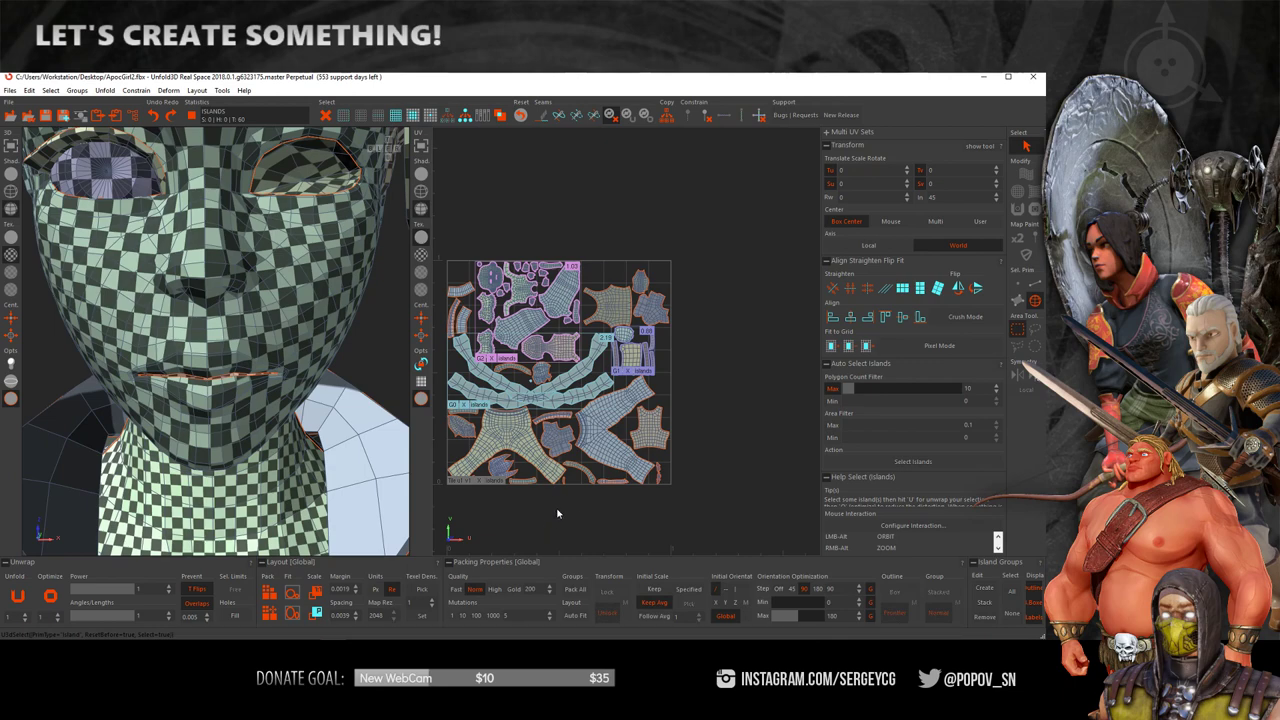
pyautogui.press('f')
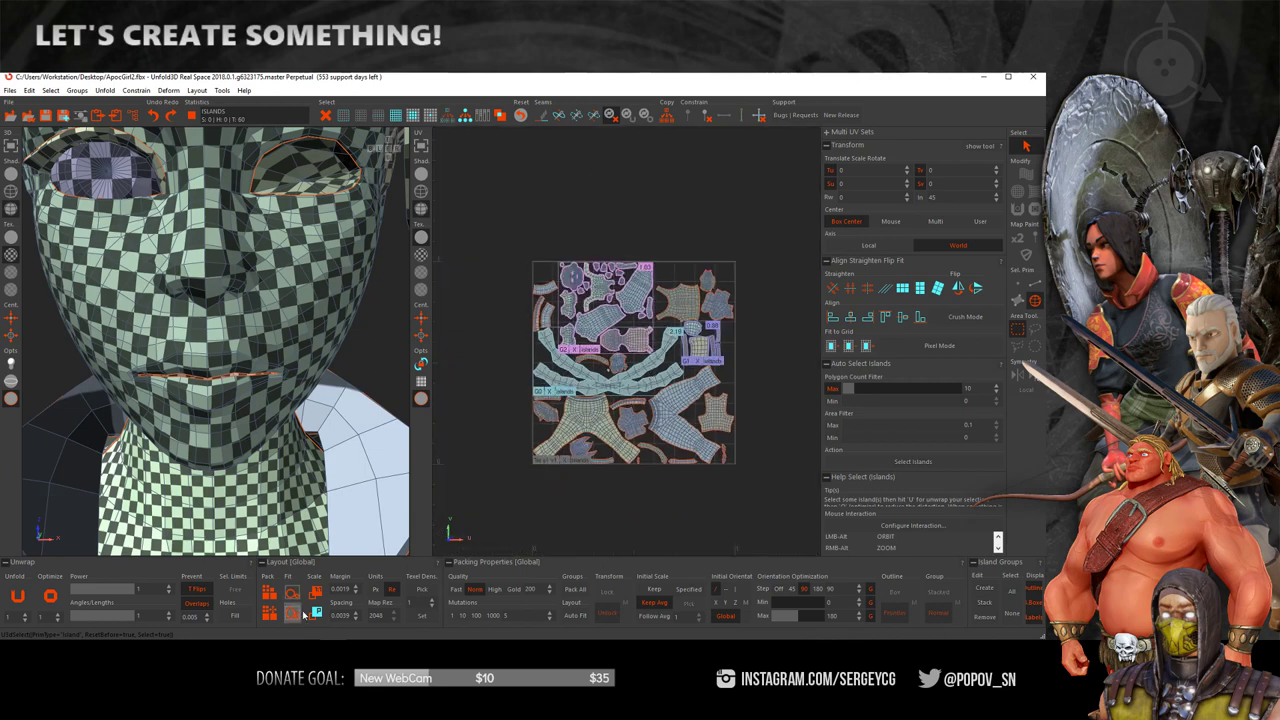
# - Pack all UV islands twice in the Layout panel for a tighter fit
pyautogui.click(292, 594)
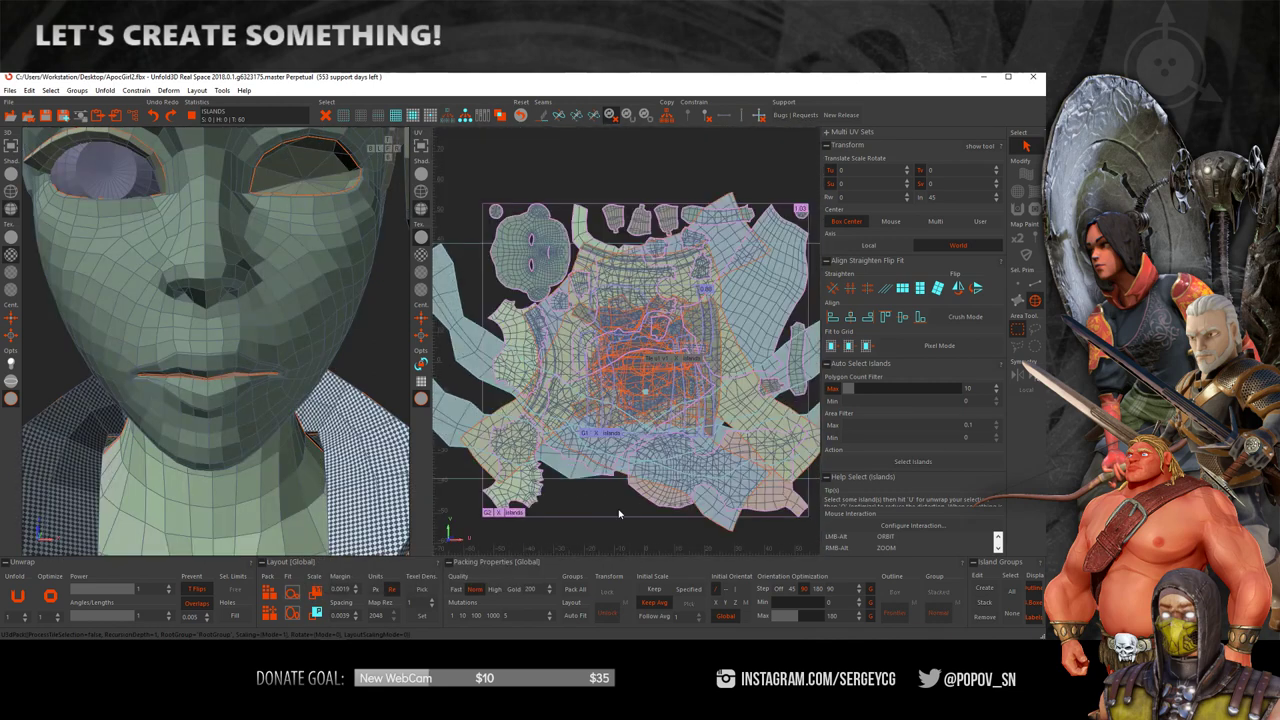
pyautogui.moveTo(600, 576); pyautogui.dragTo(589, 494, button='middle')
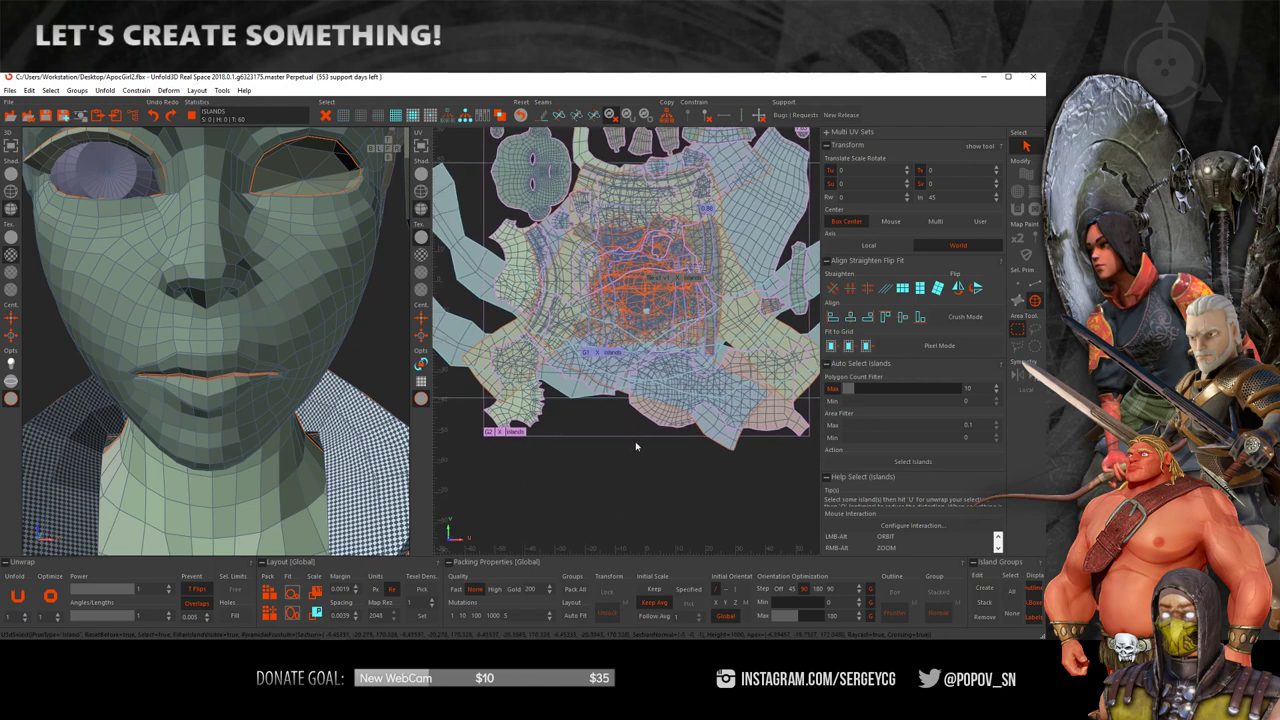
pyautogui.scroll(-5, 635, 446)
pyautogui.scroll(6, 630, 440)
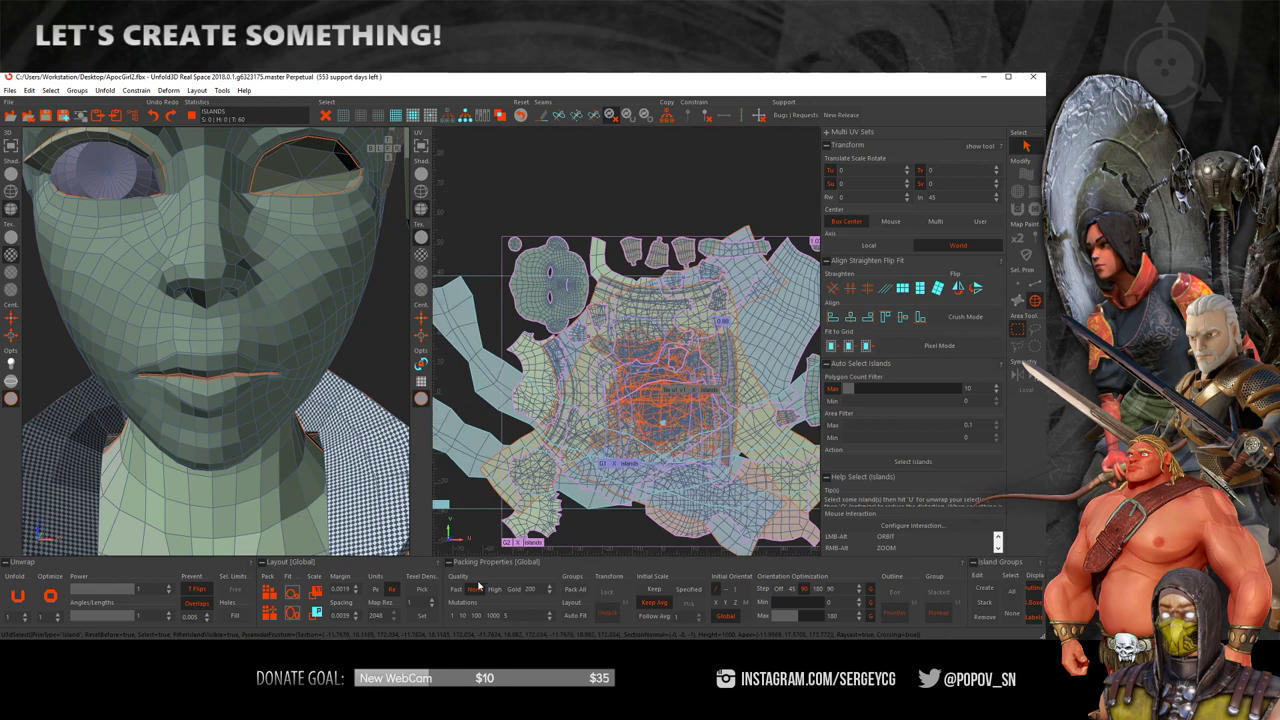
pyautogui.click(272, 592)
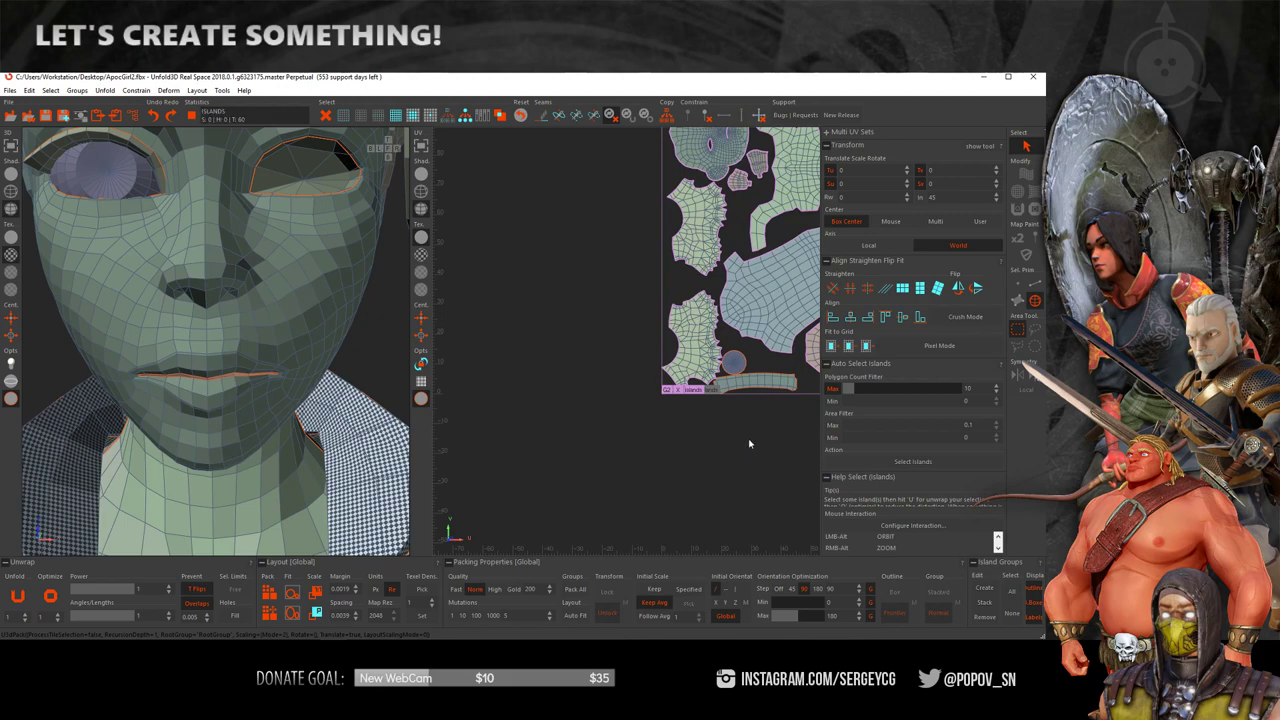
pyautogui.moveTo(749, 443); pyautogui.dragTo(591, 497, button='middle')
pyautogui.scroll(-3, 692, 367)
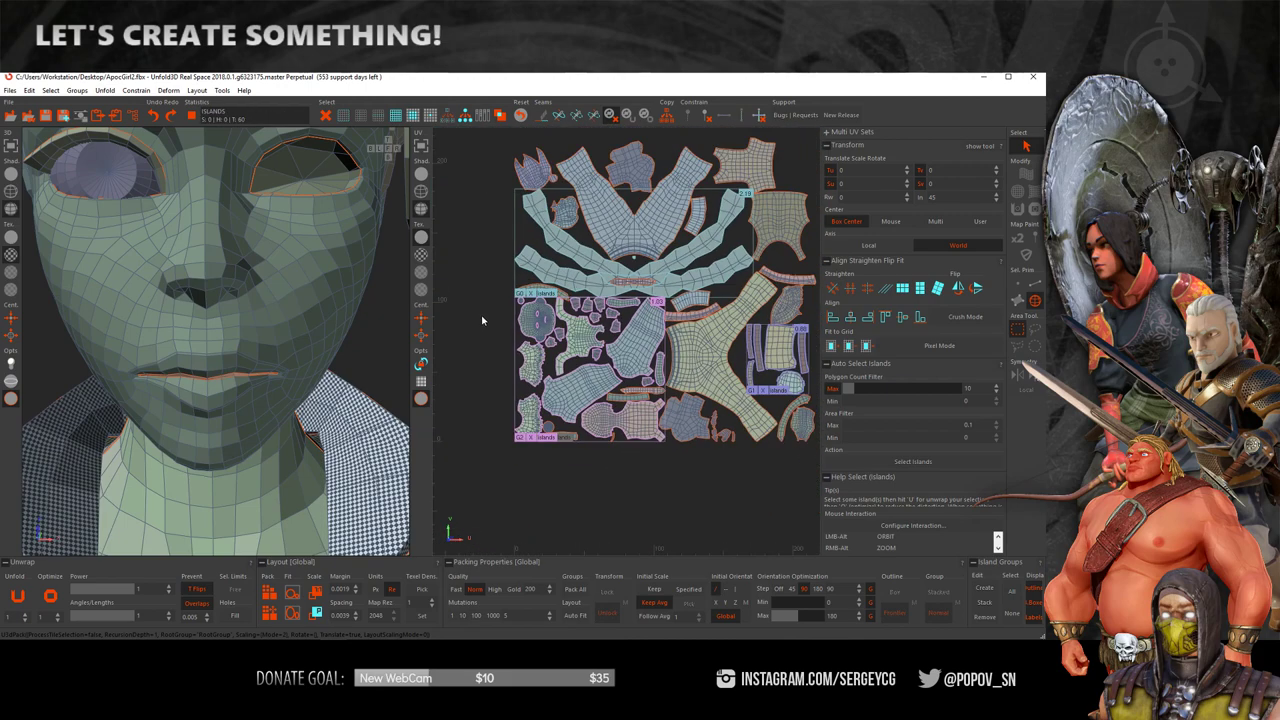
# - Clear the selection, then select and deselect the long strip island
pyautogui.click(482, 320)
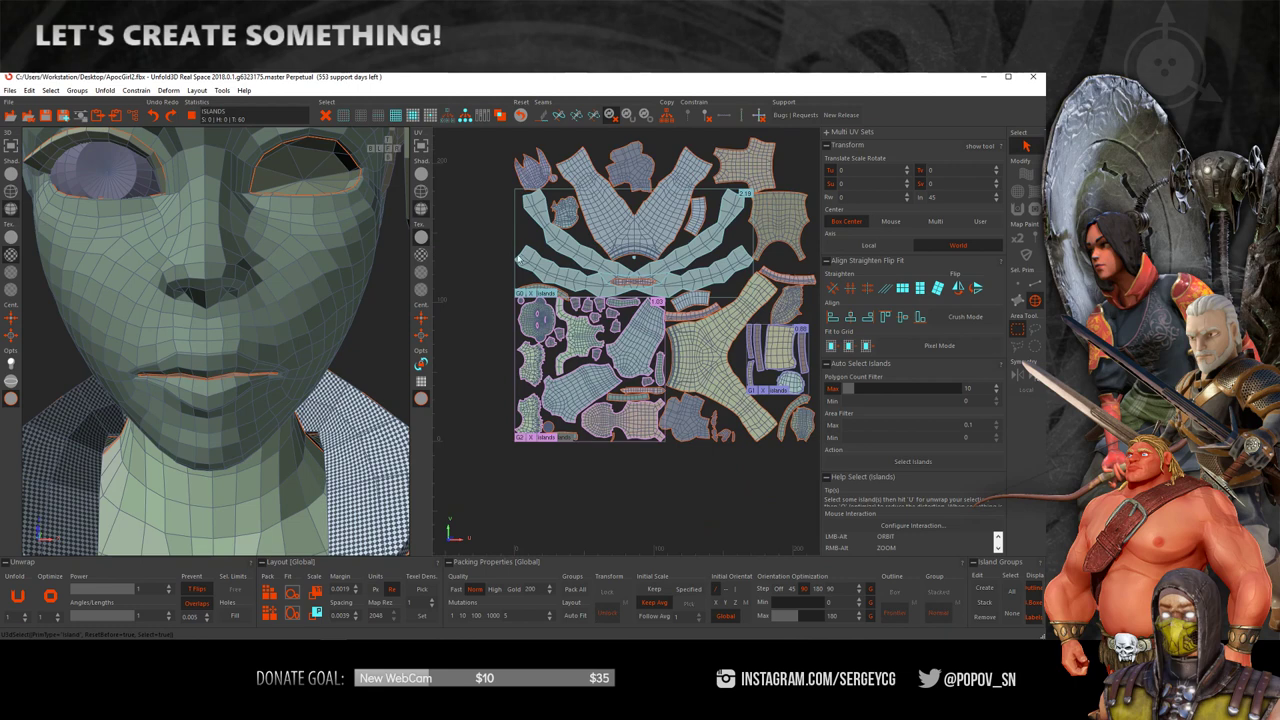
pyautogui.click(530, 268)
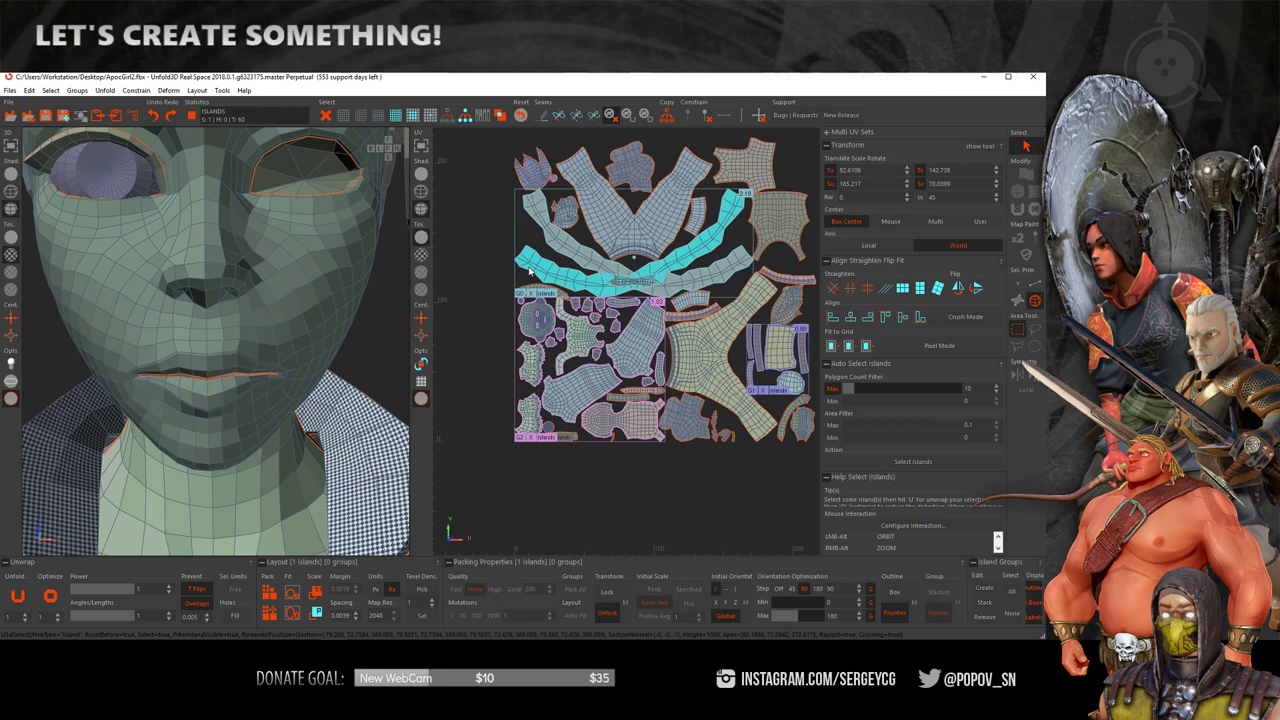
pyautogui.click(674, 481)
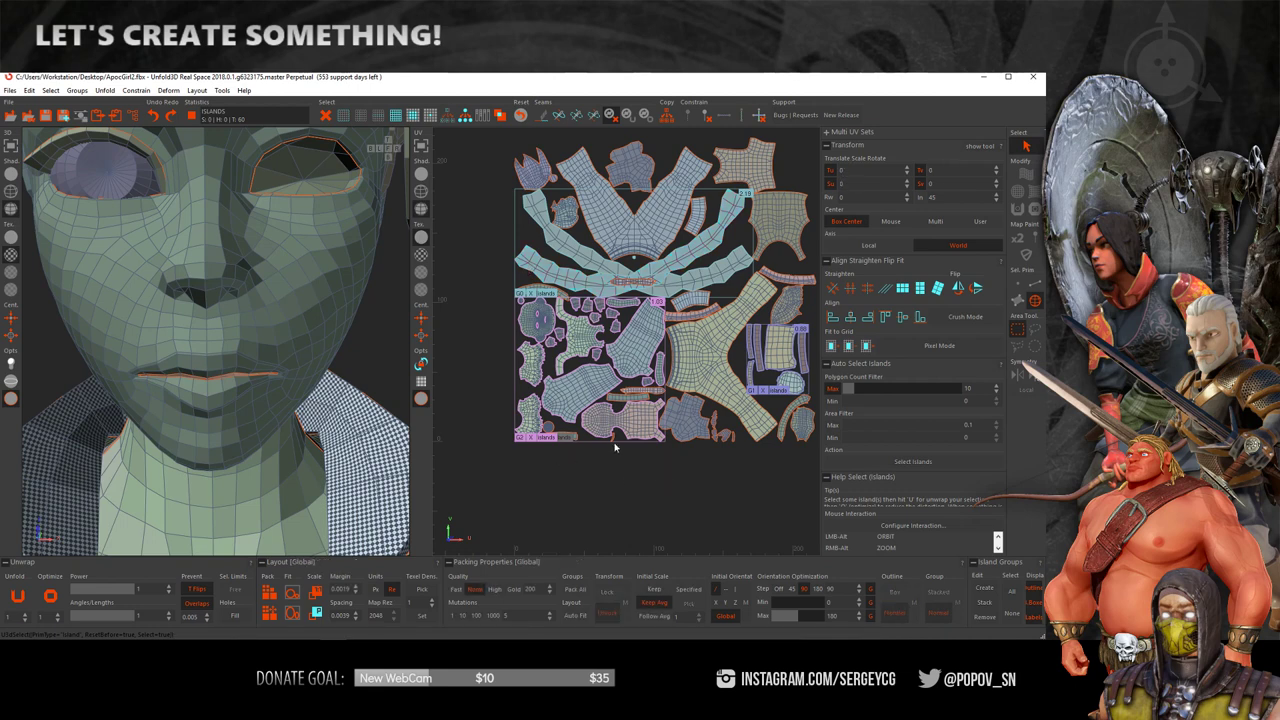
# - Undo back through the history to the earlier packed UV layout with the checker texture
pyautogui.hotkey('ctrl', 'z')
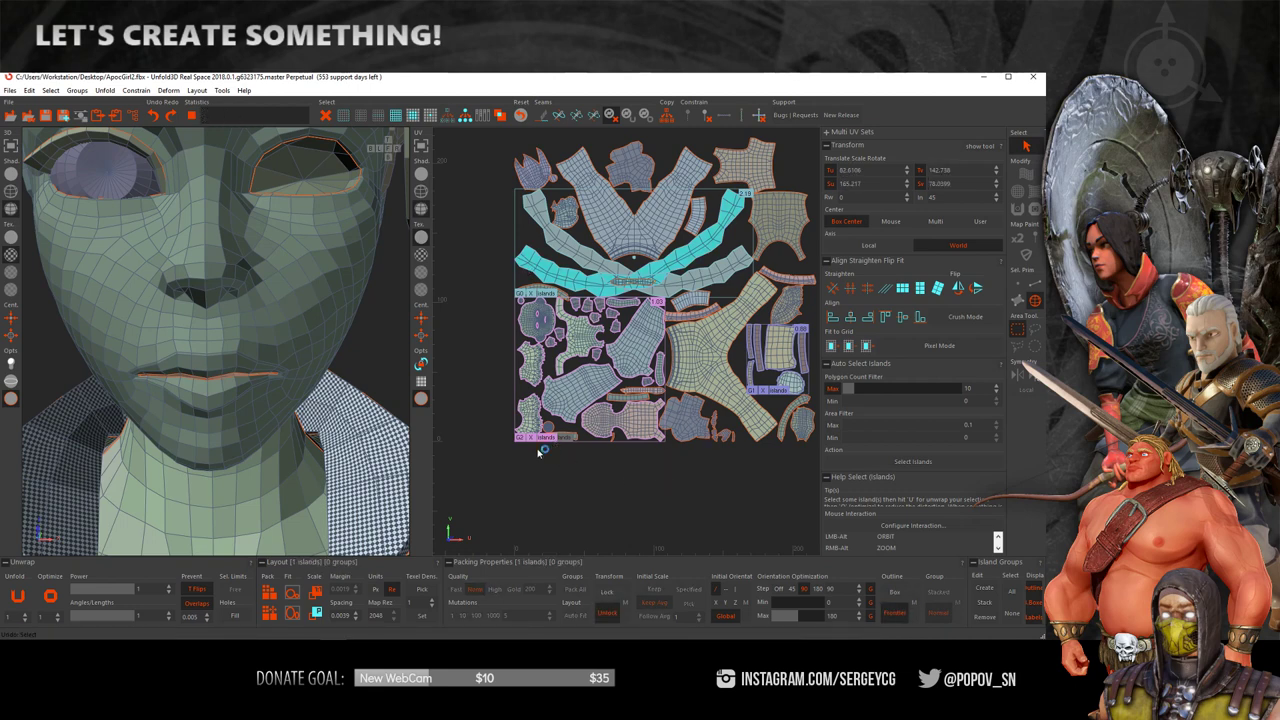
pyautogui.hotkey('ctrl', 'z')
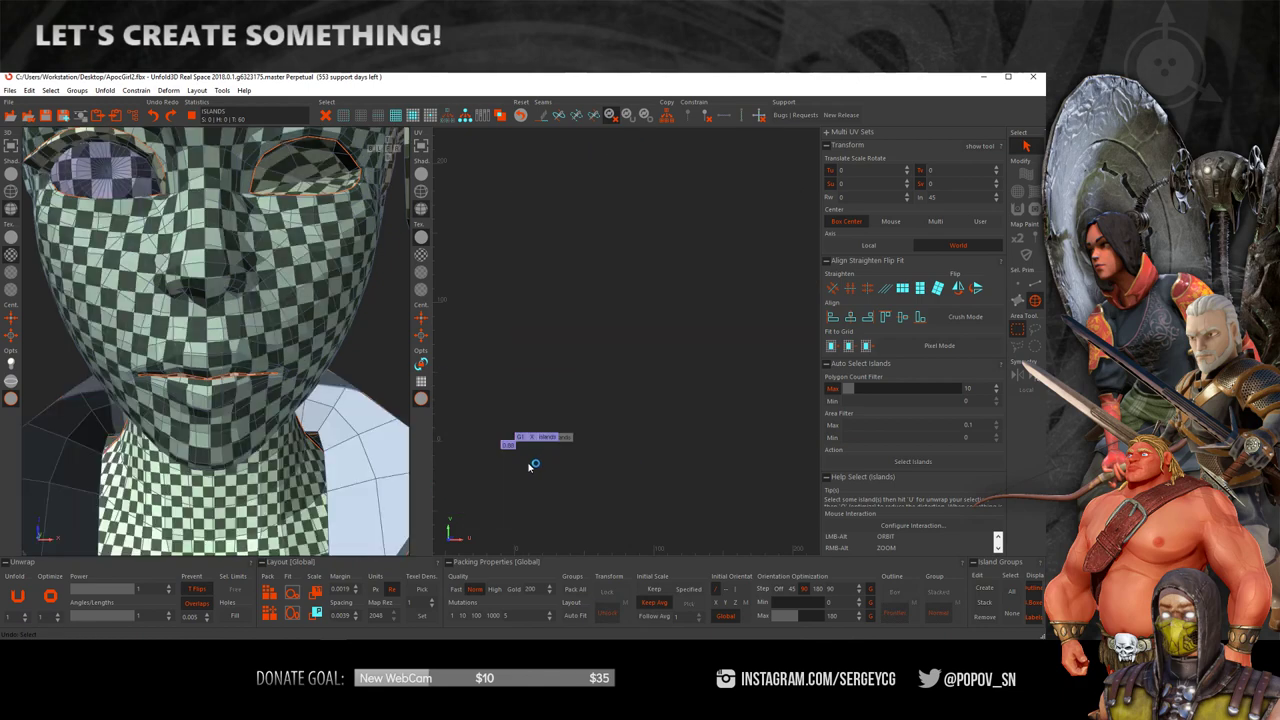
pyautogui.hotkey('ctrl', 'a')
pyautogui.press('p')
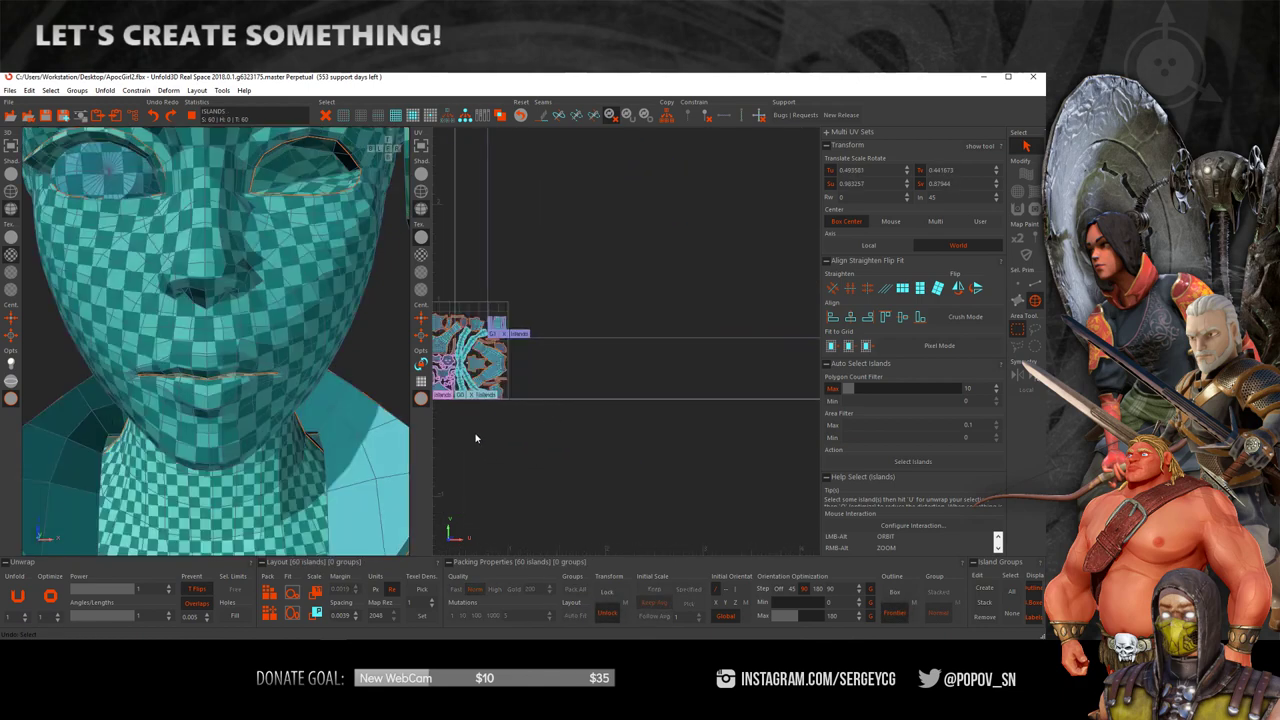
pyautogui.hotkey('ctrl', 'z')
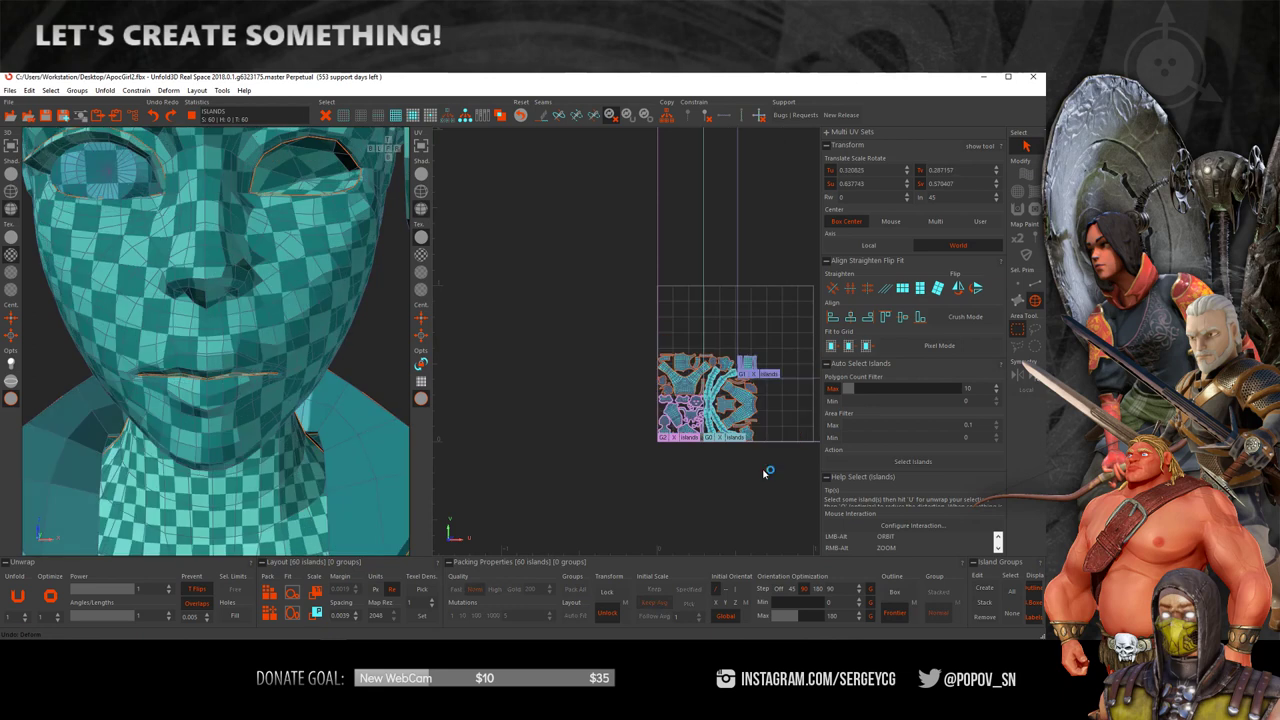
pyautogui.hotkey('ctrl', 'z')
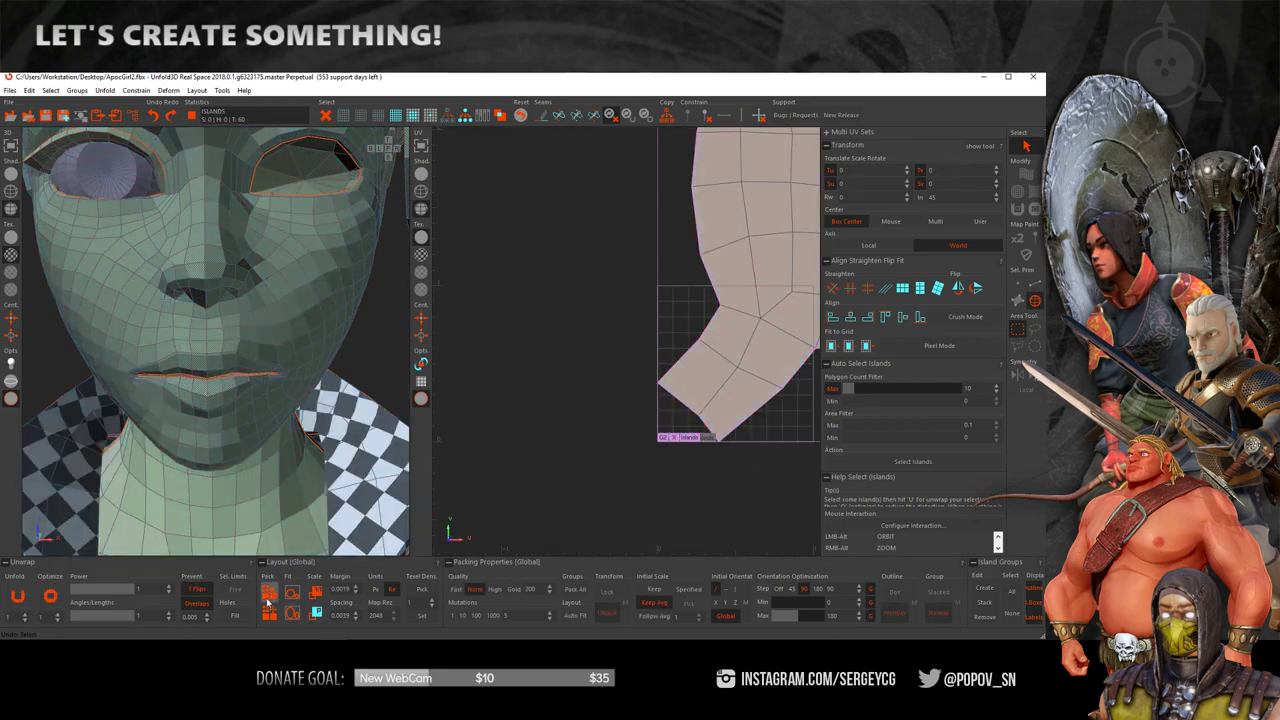
# - Frame and zoom in on the thin strip island in the UV view
pyautogui.scroll(3, 572, 553)
pyautogui.scroll(-2, 649, 491)
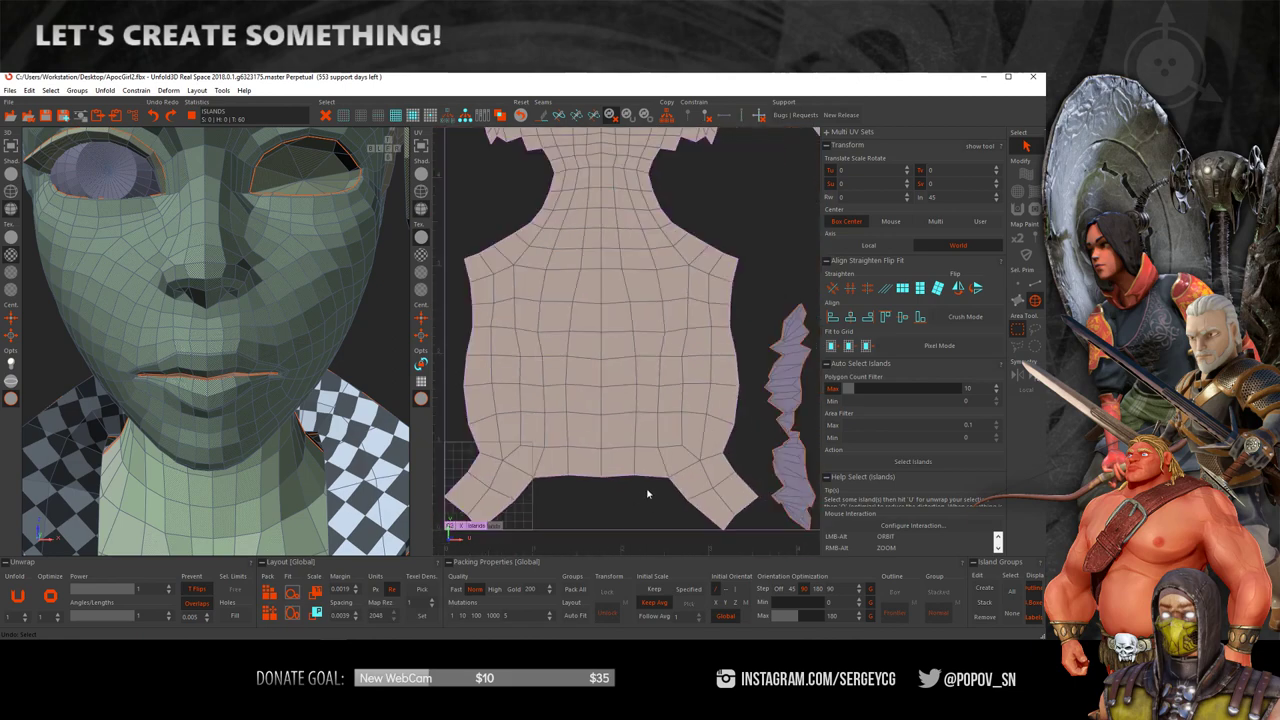
pyautogui.scroll(-2, 689, 520)
pyautogui.scroll(-2, 603, 509)
pyautogui.scroll(-2, 644, 497)
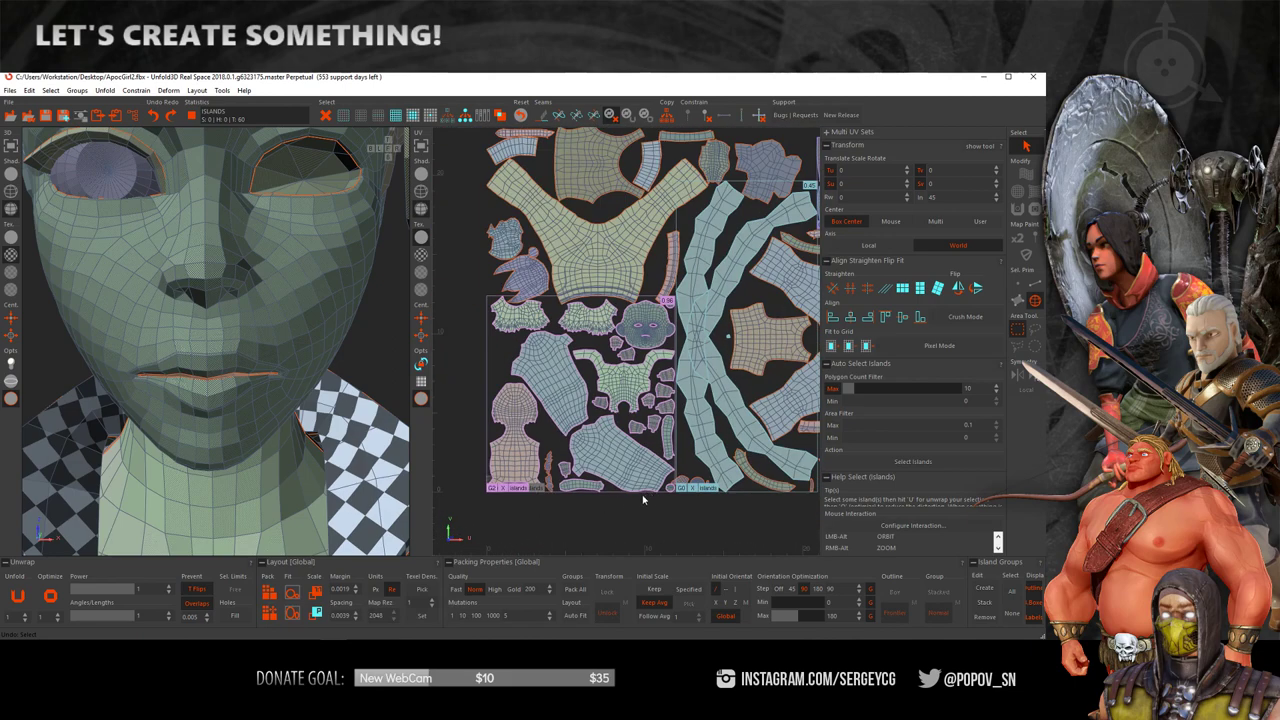
pyautogui.press('f')
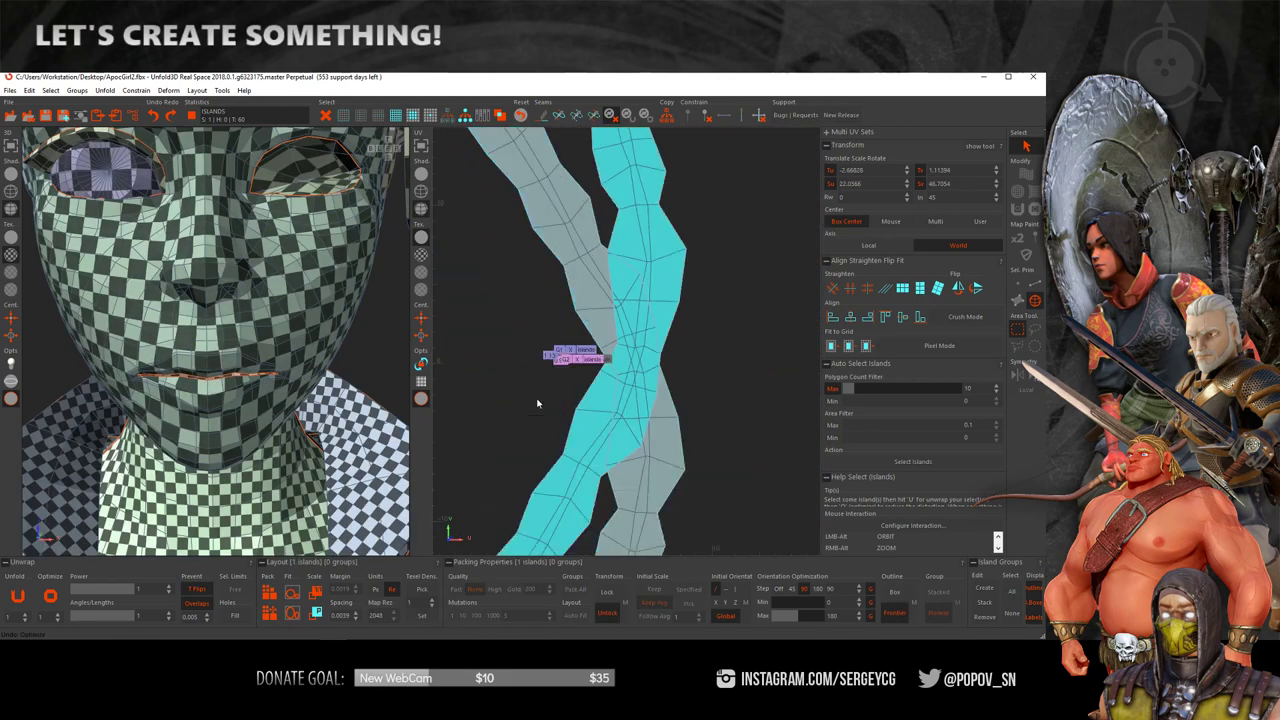
pyautogui.scroll(-2, 572, 389)
pyautogui.scroll(-3, 573, 405)
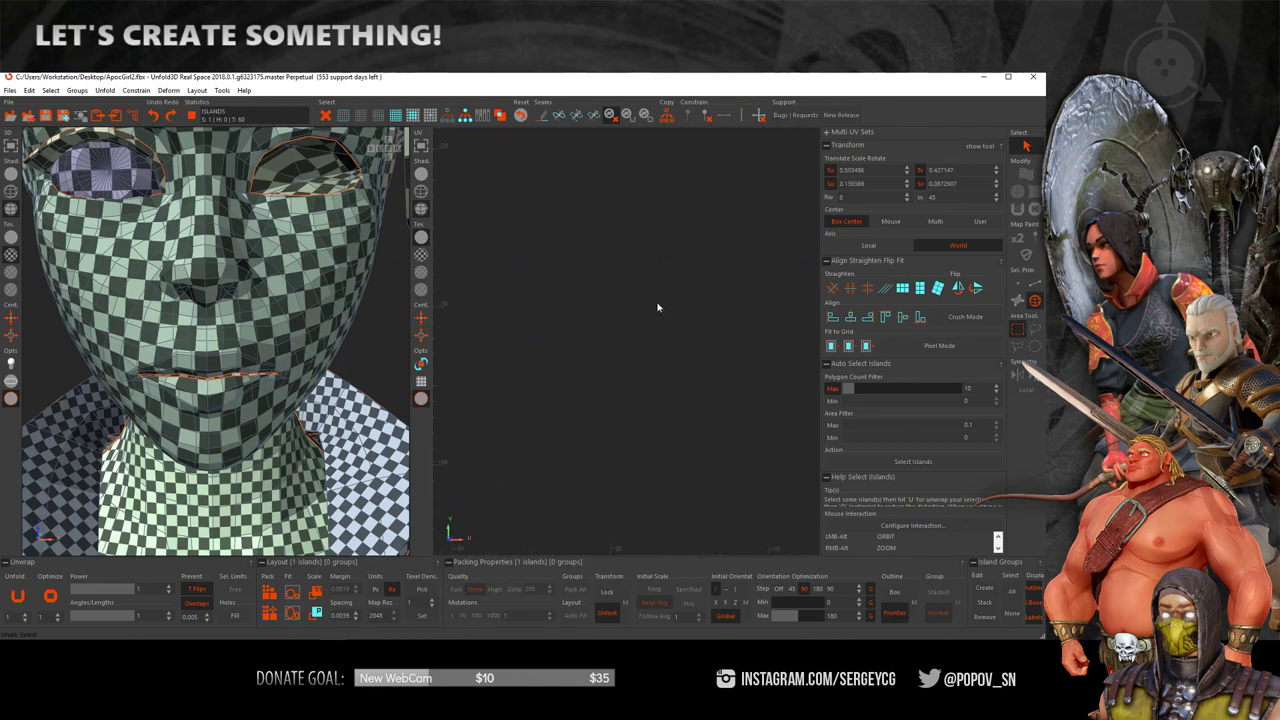
pyautogui.press('f')
pyautogui.scroll(-2, 612, 400)
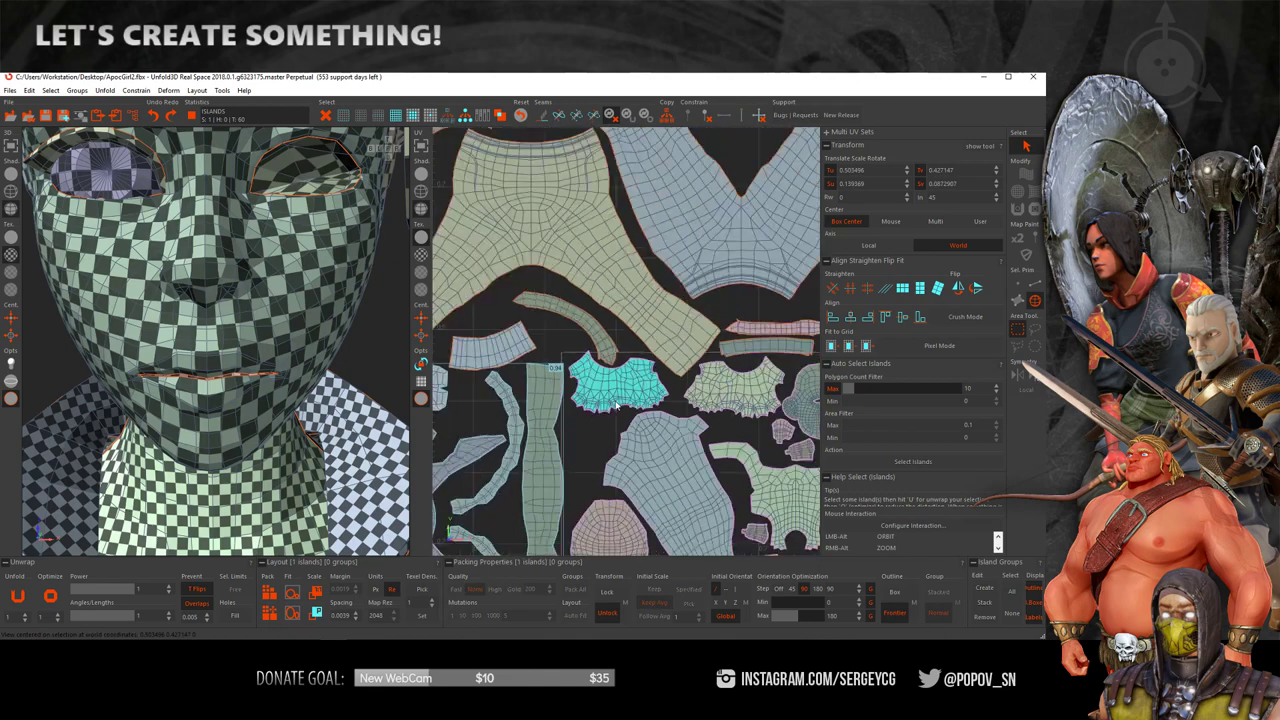
pyautogui.scroll(-5, 620, 410)
pyautogui.scroll(2, 526, 485)
pyautogui.scroll(2, 530, 440)
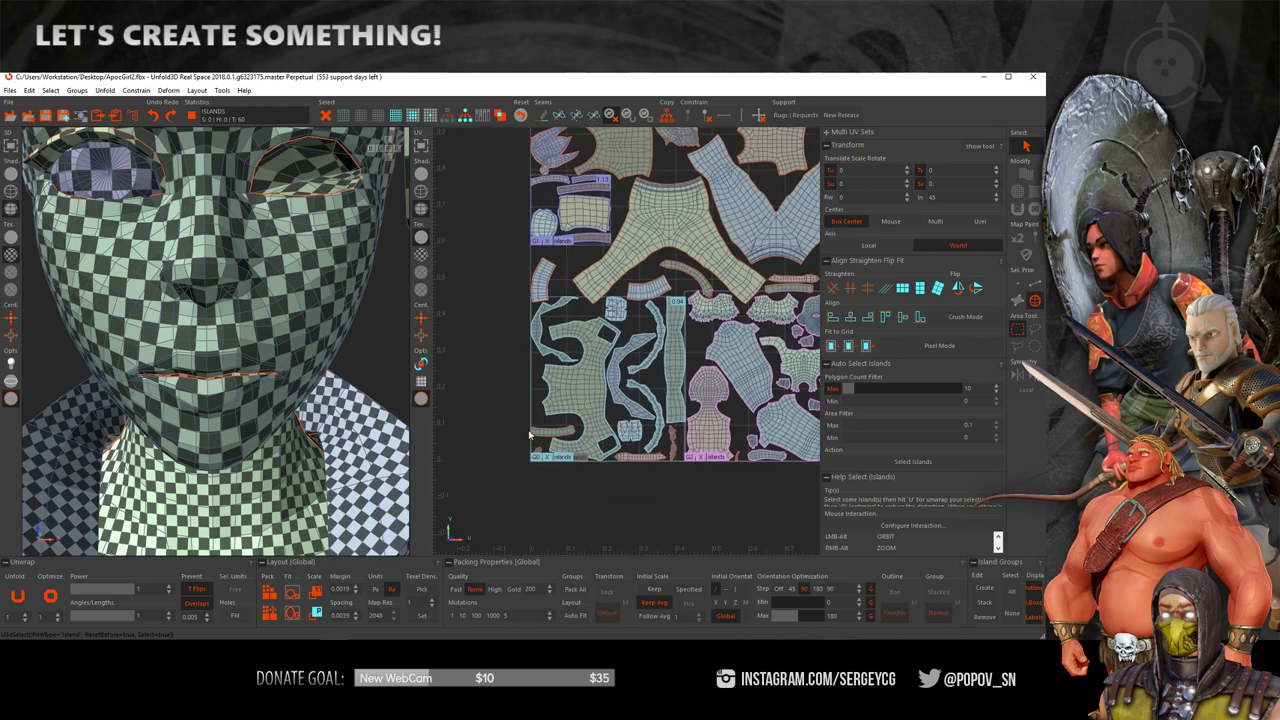
pyautogui.scroll(1, 656, 385)
# - Select the thin strip island and run Optimize on it twice to reduce distortion
pyautogui.click(631, 361)
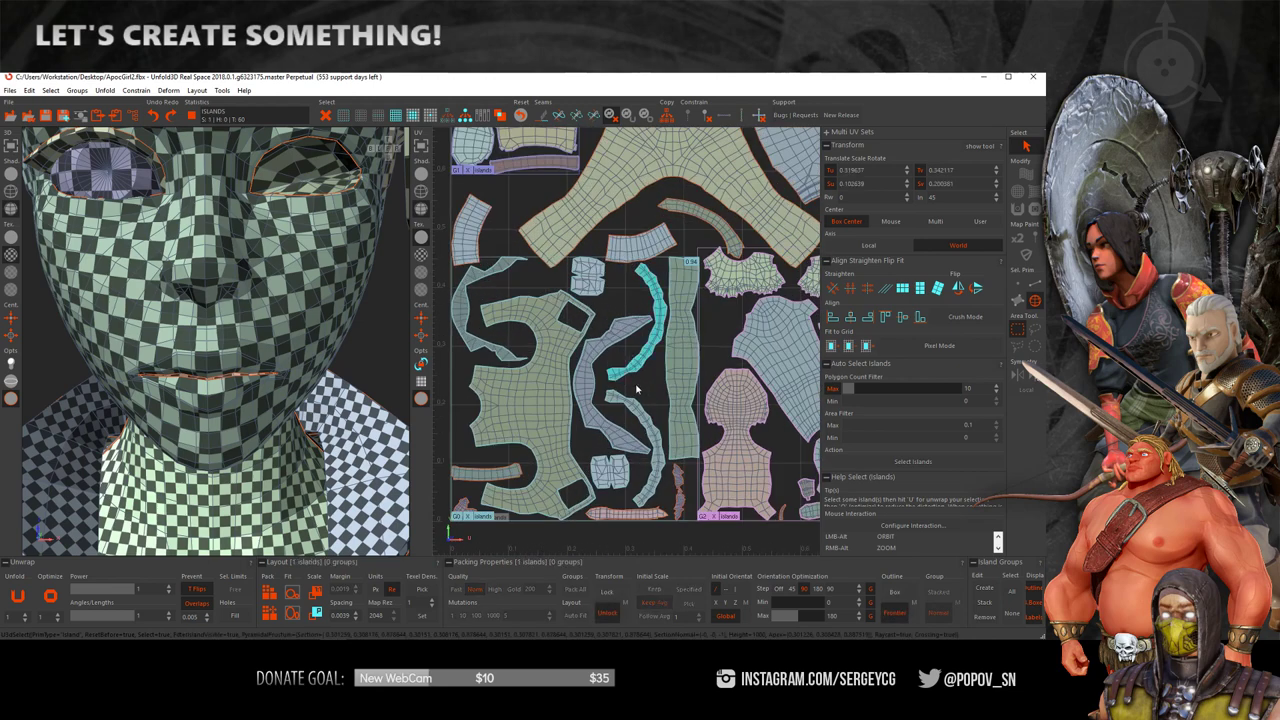
pyautogui.click(48, 598)
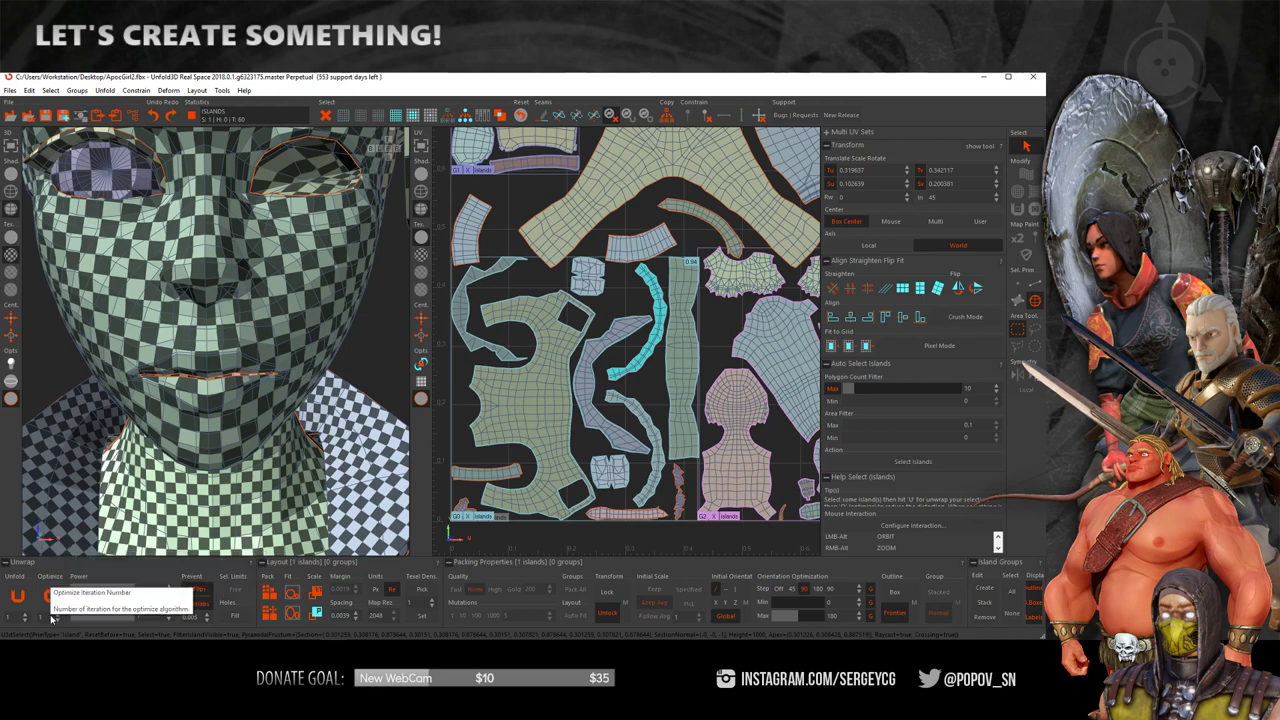
pyautogui.click(48, 596)
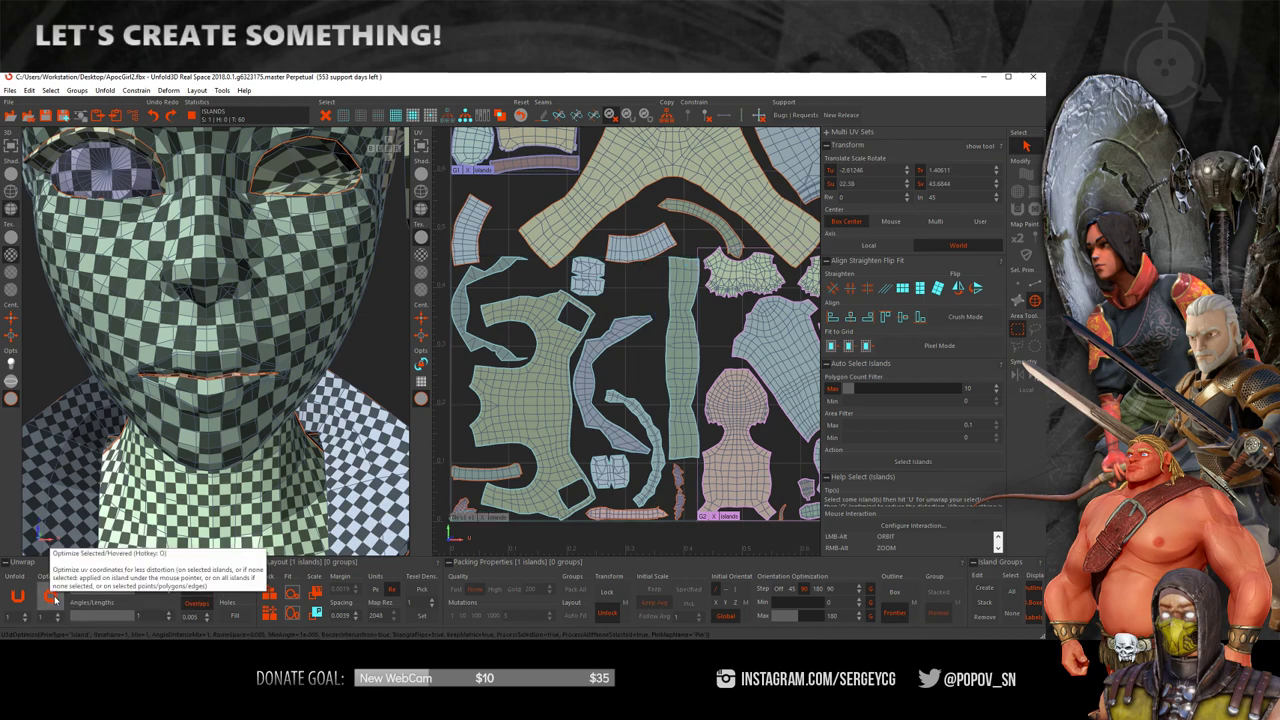
pyautogui.scroll(-5, 585, 305)
pyautogui.scroll(6, 600, 310)
pyautogui.scroll(-7, 620, 315)
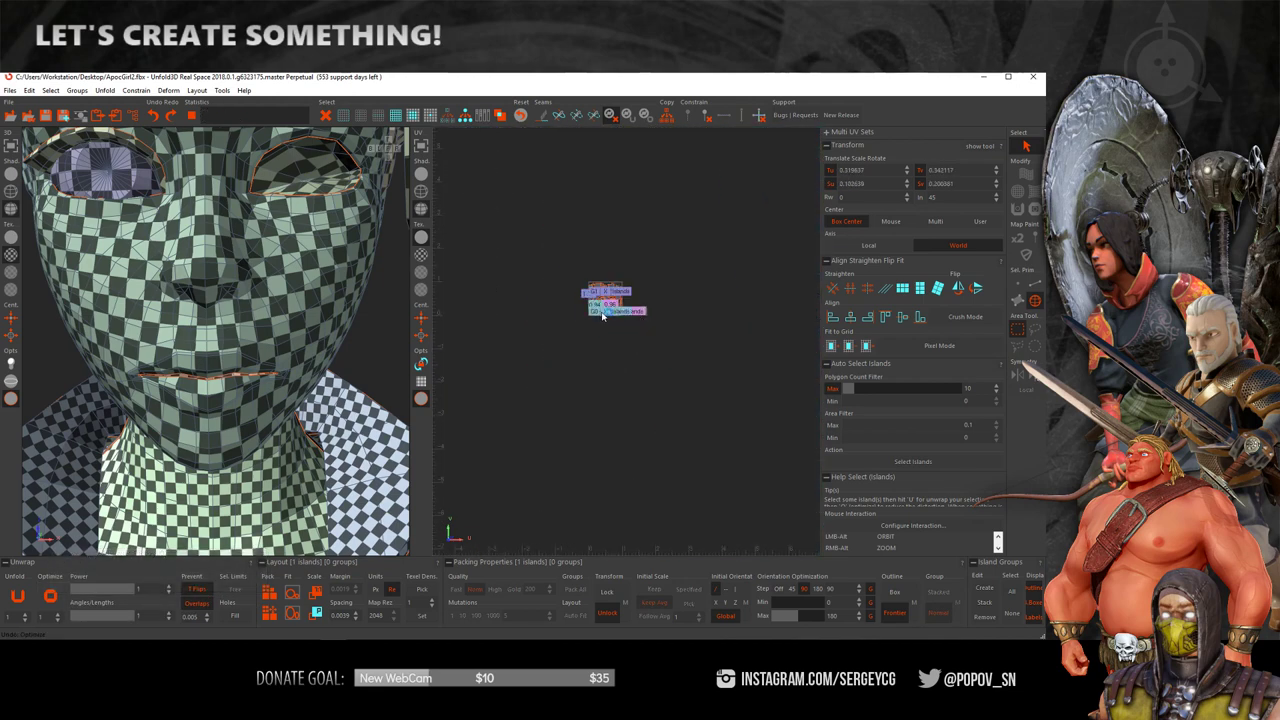
pyautogui.scroll(4, 630, 322)
# - Zoom and pan to centre the repacked 0–1 UV tile in view
pyautogui.scroll(1, 634, 328)
pyautogui.scroll(2, 634, 328)
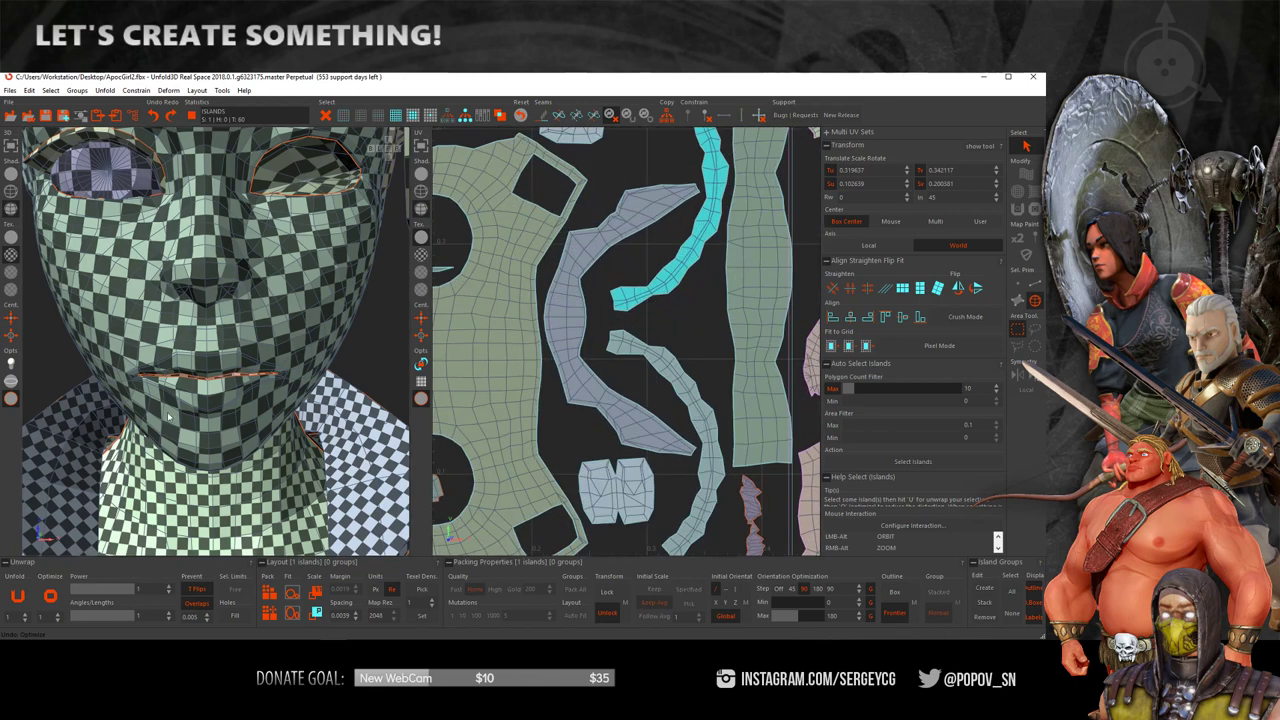
pyautogui.scroll(-4, 186, 355)
pyautogui.scroll(-3, 200, 350)
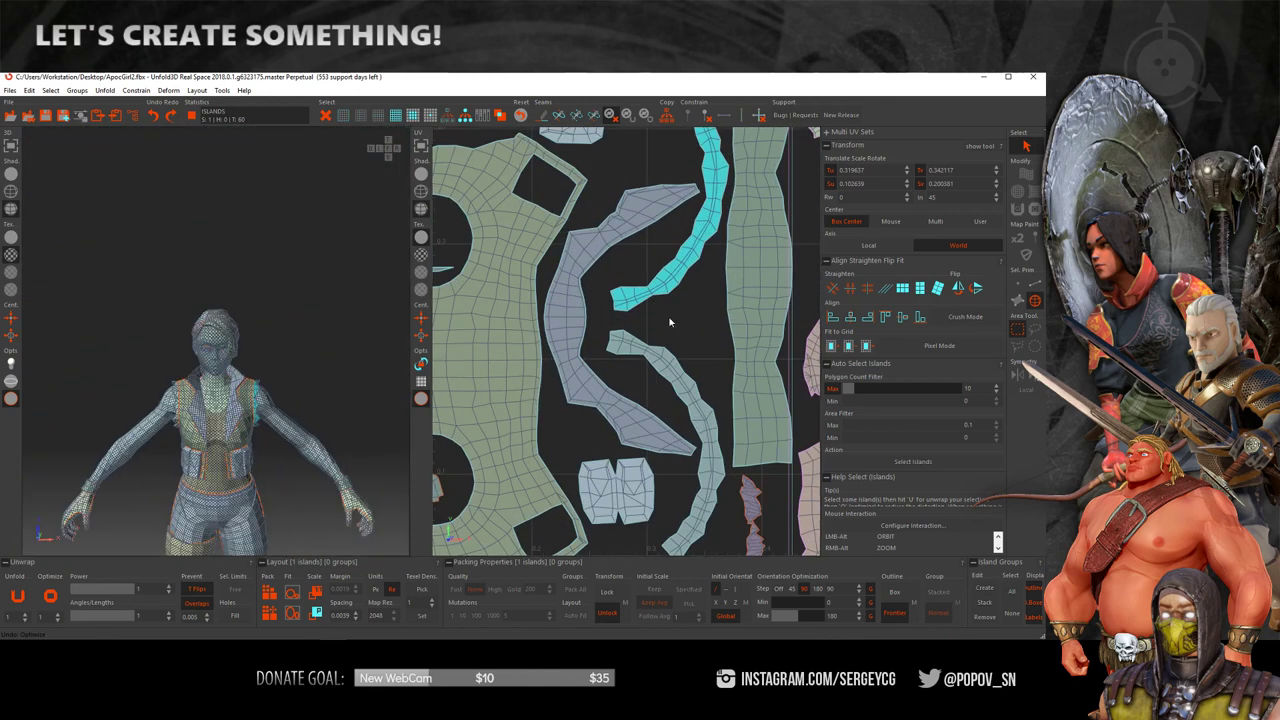
pyautogui.scroll(-3, 700, 380)
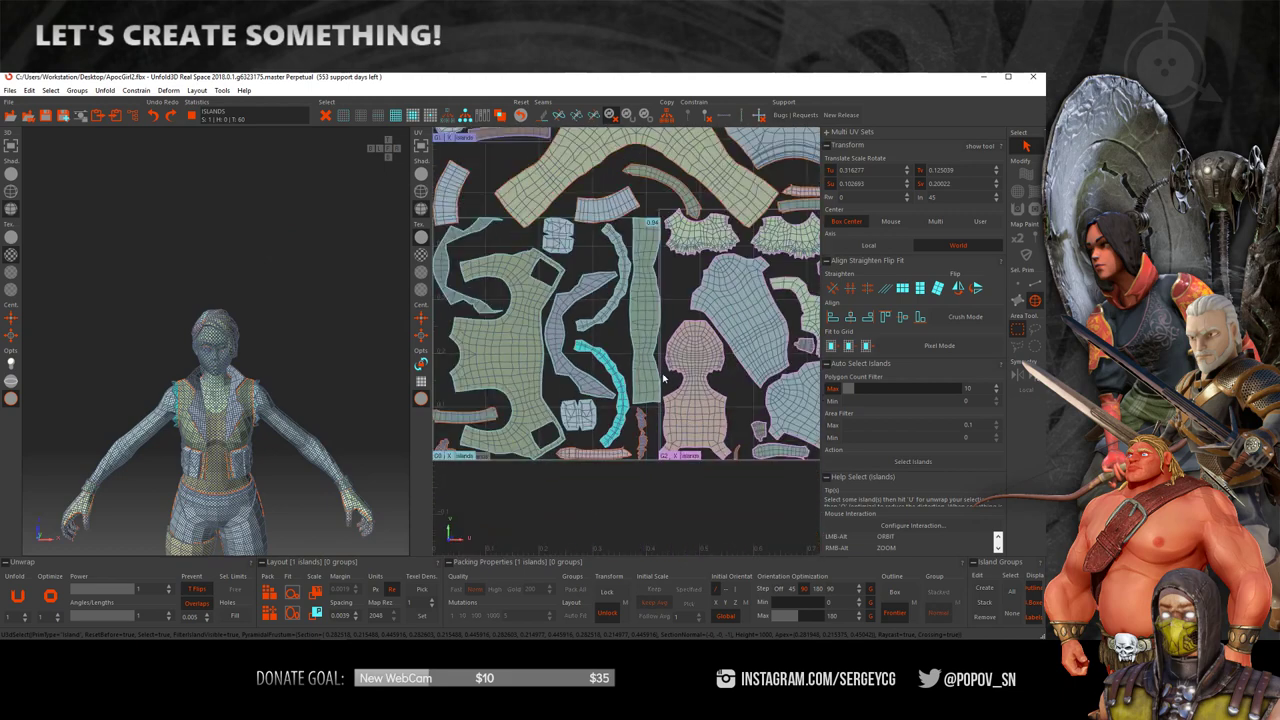
pyautogui.scroll(-2, 725, 450)
pyautogui.moveTo(803, 232)
pyautogui.keyDown('alt'); pyautogui.mouseDown(button='middle')
pyautogui.moveTo(659, 310)
pyautogui.moveTo(724, 239)
pyautogui.mouseUp(button='middle'); pyautogui.keyUp('alt')
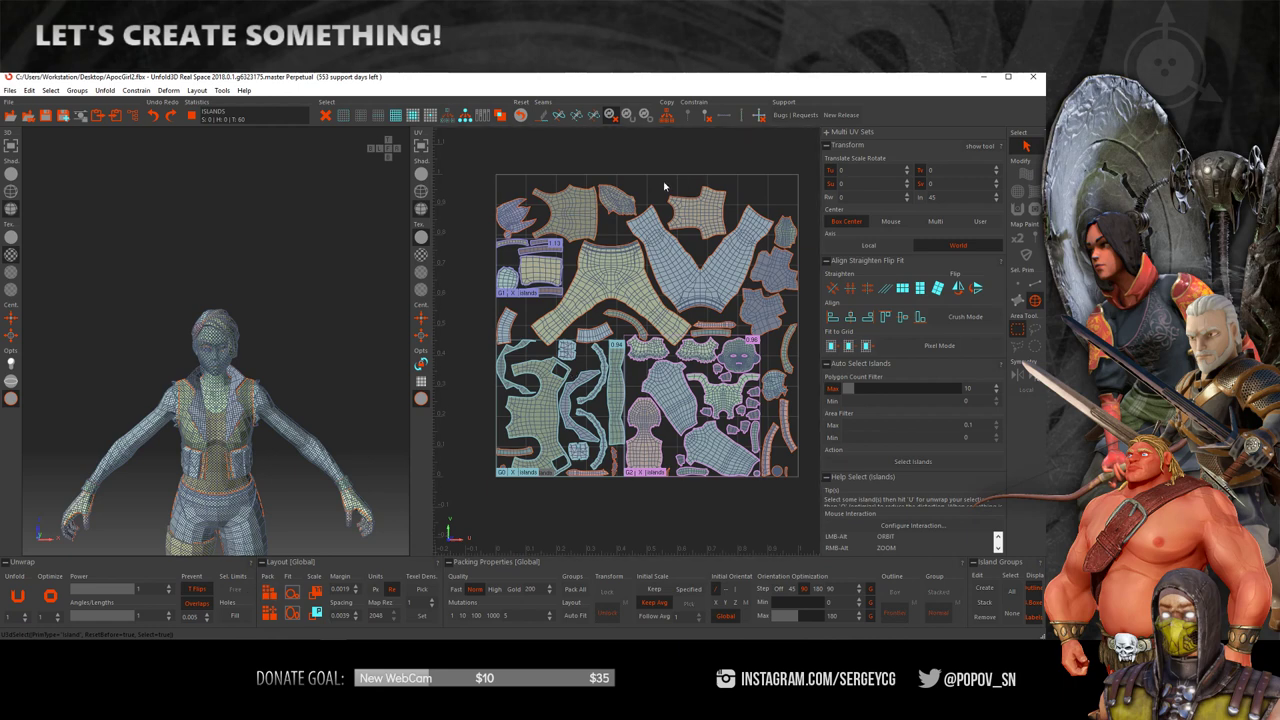
pyautogui.keyDown('alt'); pyautogui.moveTo(730, 180); pyautogui.dragTo(698, 198, button='middle'); pyautogui.keyUp('alt')
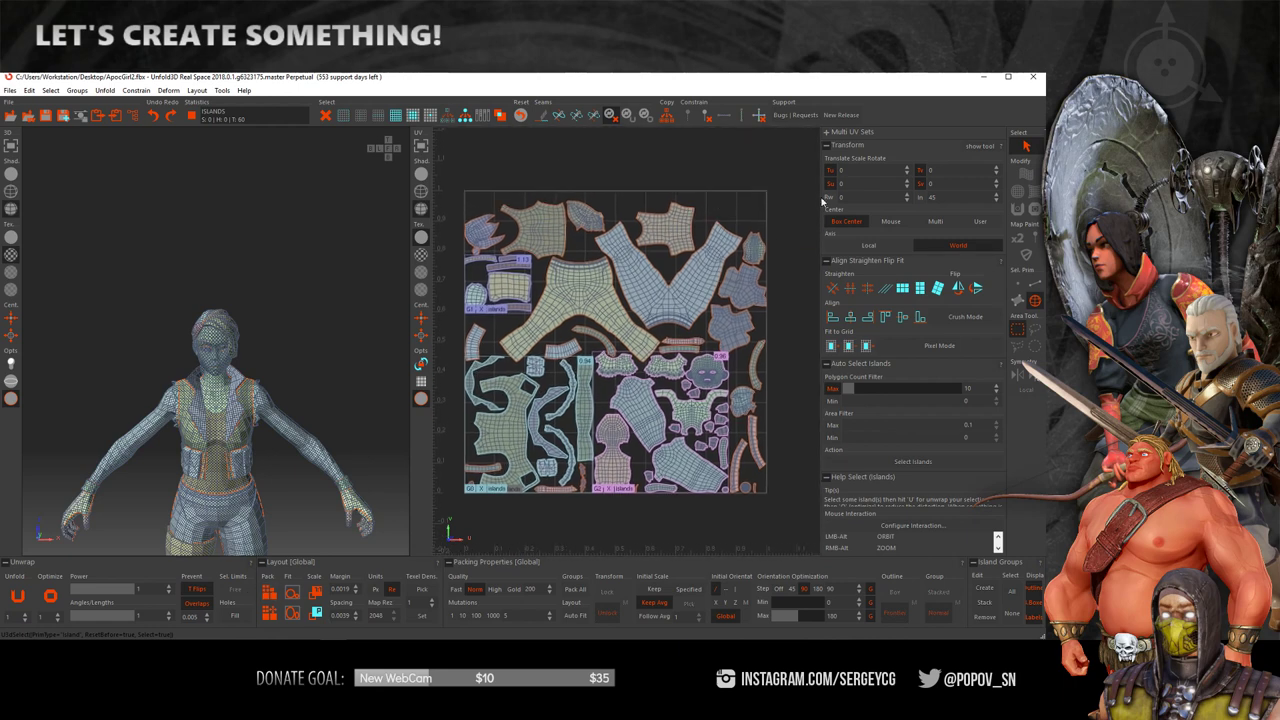